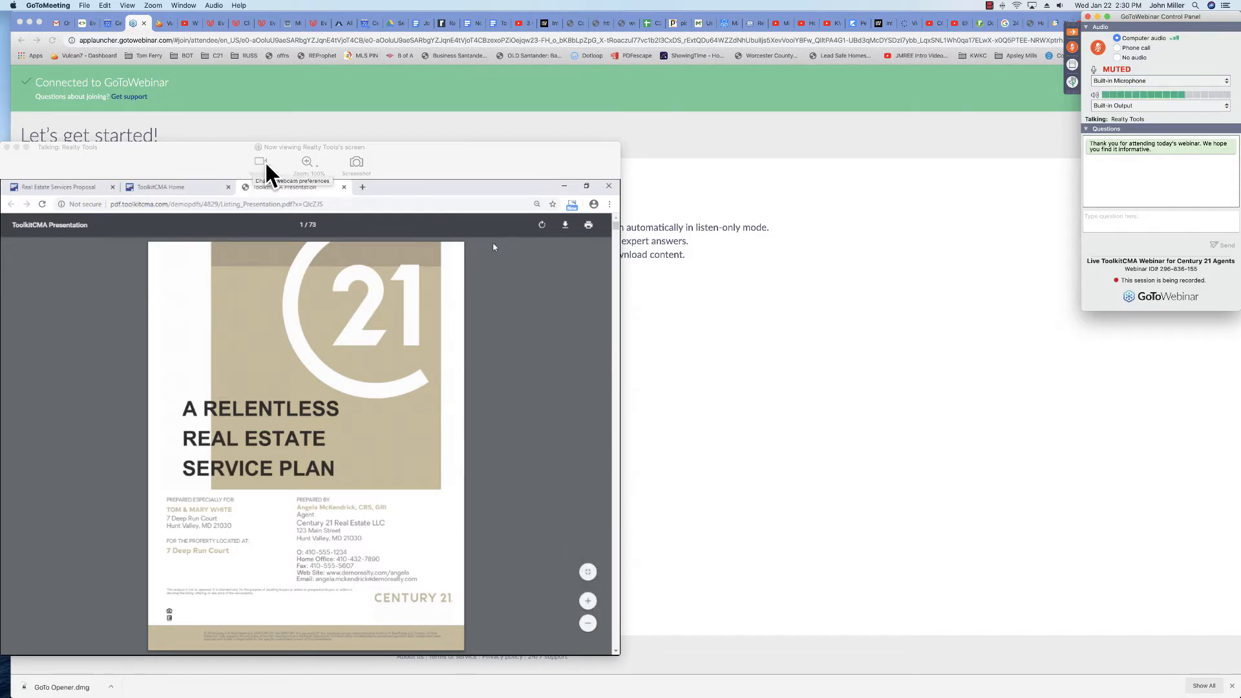
- Lower the volume and show the presenter's shared Century 21 presentation full screen
{"action": "key", "text": "XF86AudioLowerVolume"}
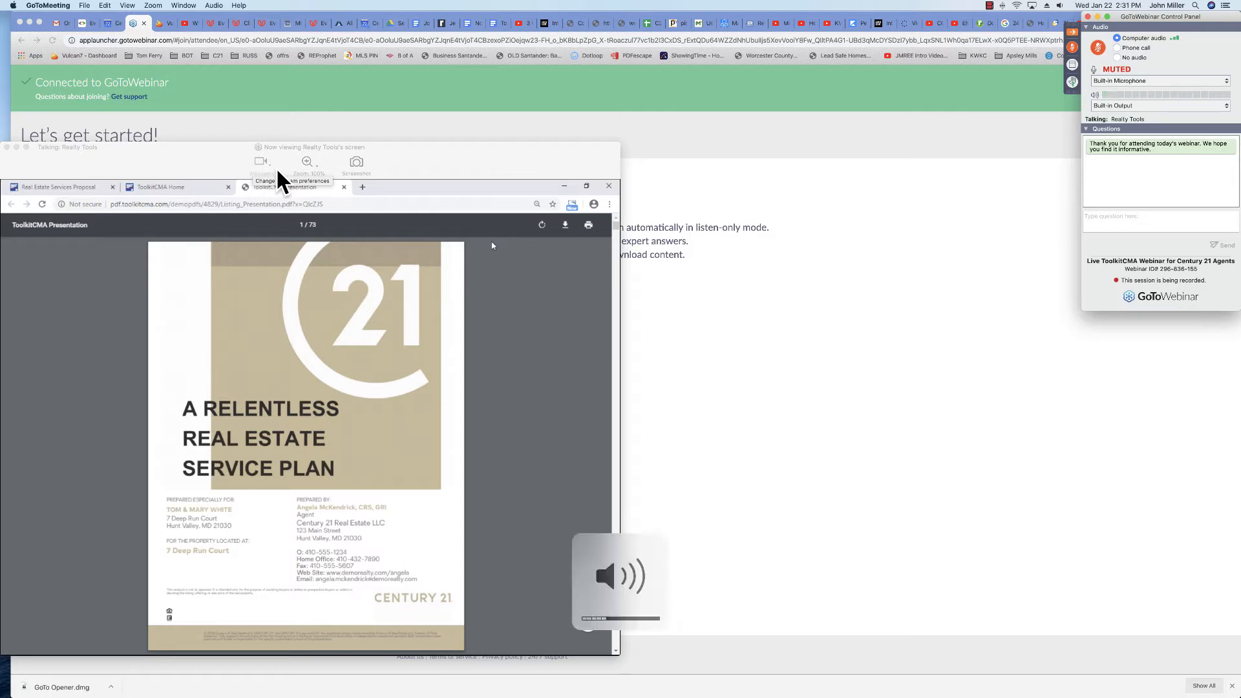
{"action": "left_click", "coordinate": [26, 148]}
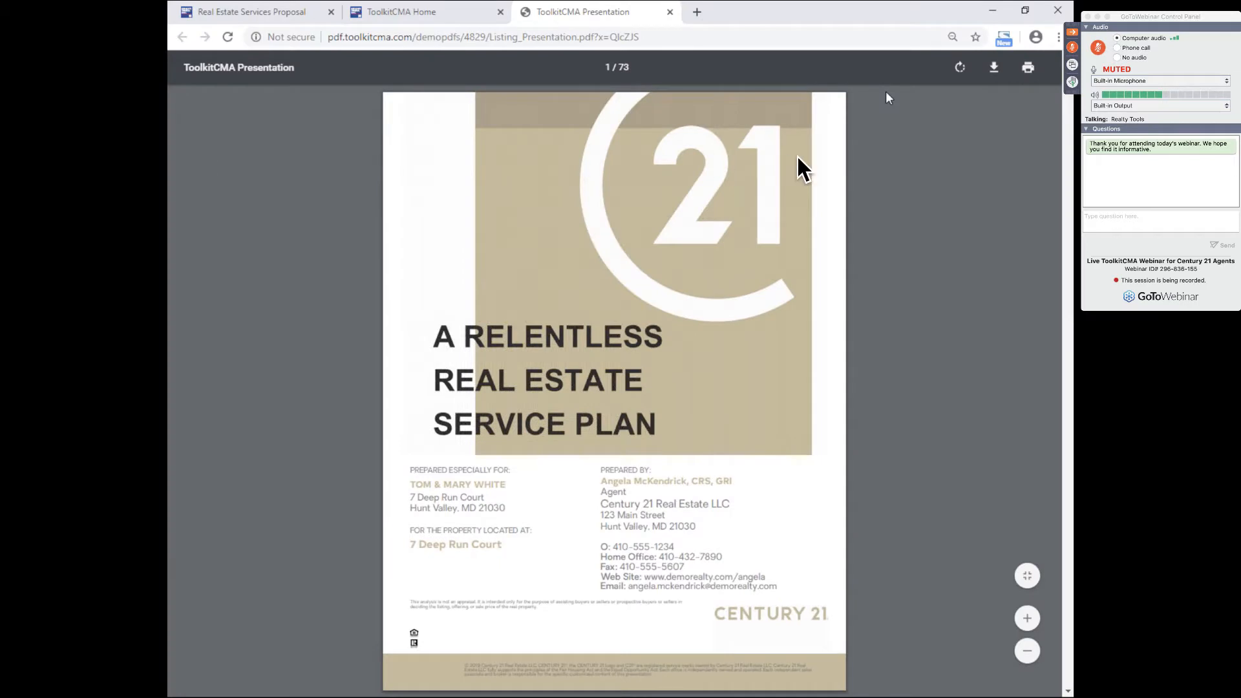
- Collapse the GoToWebinar control panel to the screen edge and raise the volume
{"action": "left_click", "coordinate": [1073, 33]}
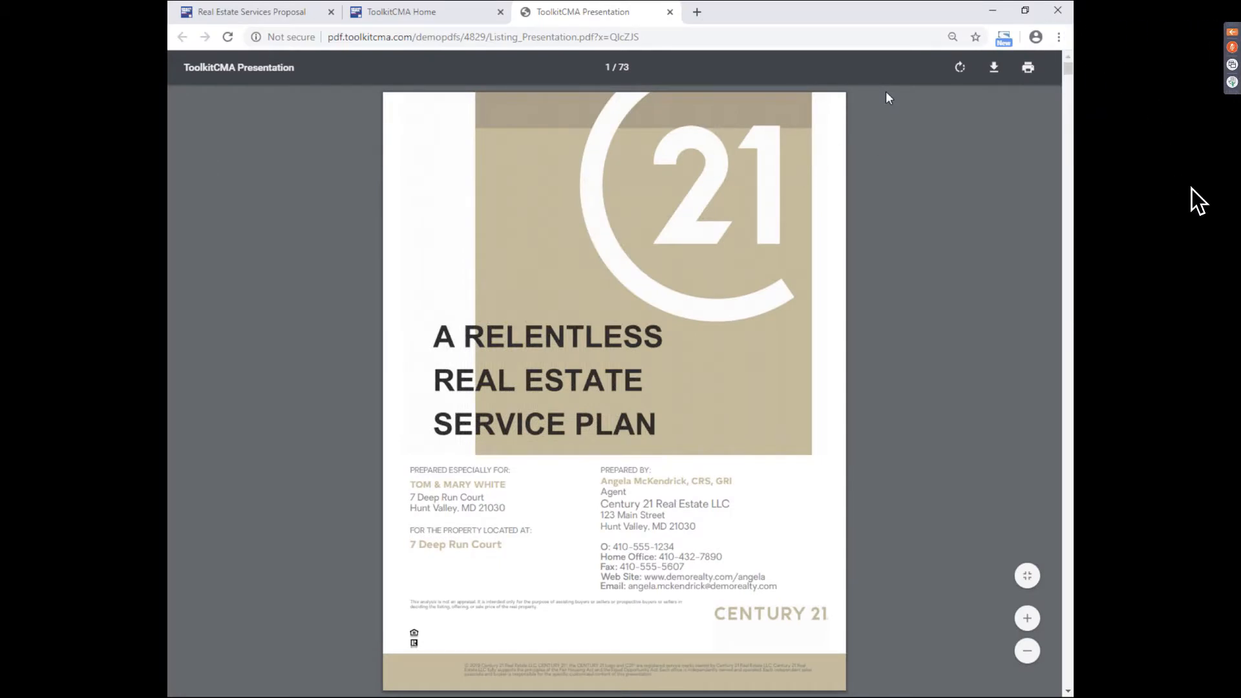
{"action": "key", "text": "XF86AudioRaiseVolume"}
- Scroll from the cover page to page 21 of 73, How to Start Selling Your Home
{"action": "scroll", "coordinate": [872, 103], "scroll_direction": "down", "scroll_amount": 5}
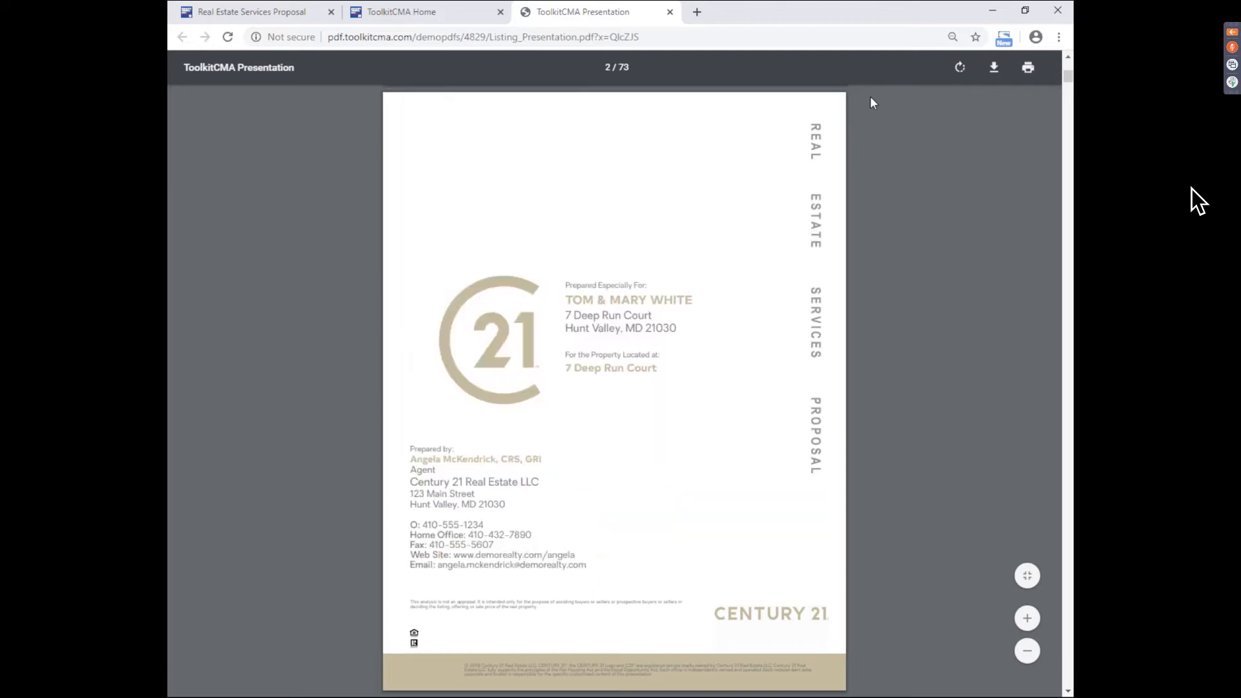
{"action": "scroll", "coordinate": [871, 97], "scroll_direction": "down", "scroll_amount": 5}
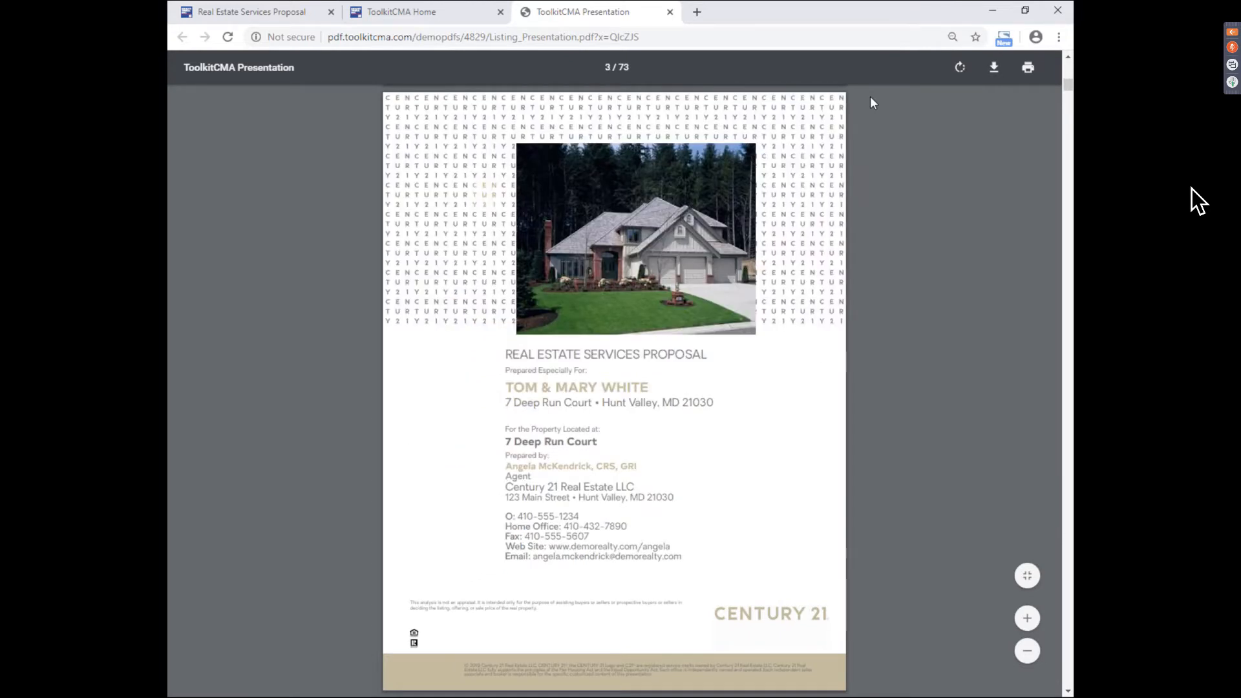
{"action": "scroll", "coordinate": [870, 97], "scroll_direction": "down", "scroll_amount": 5}
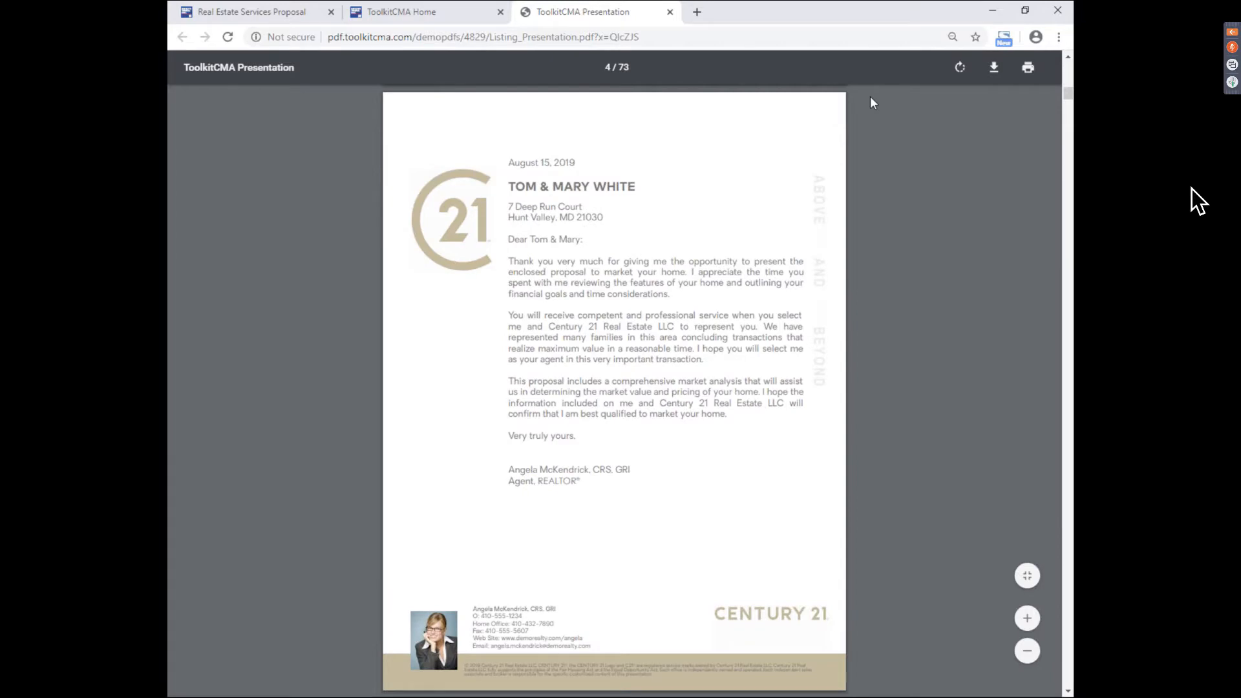
{"action": "scroll", "coordinate": [870, 98], "scroll_direction": "down", "scroll_amount": 5}
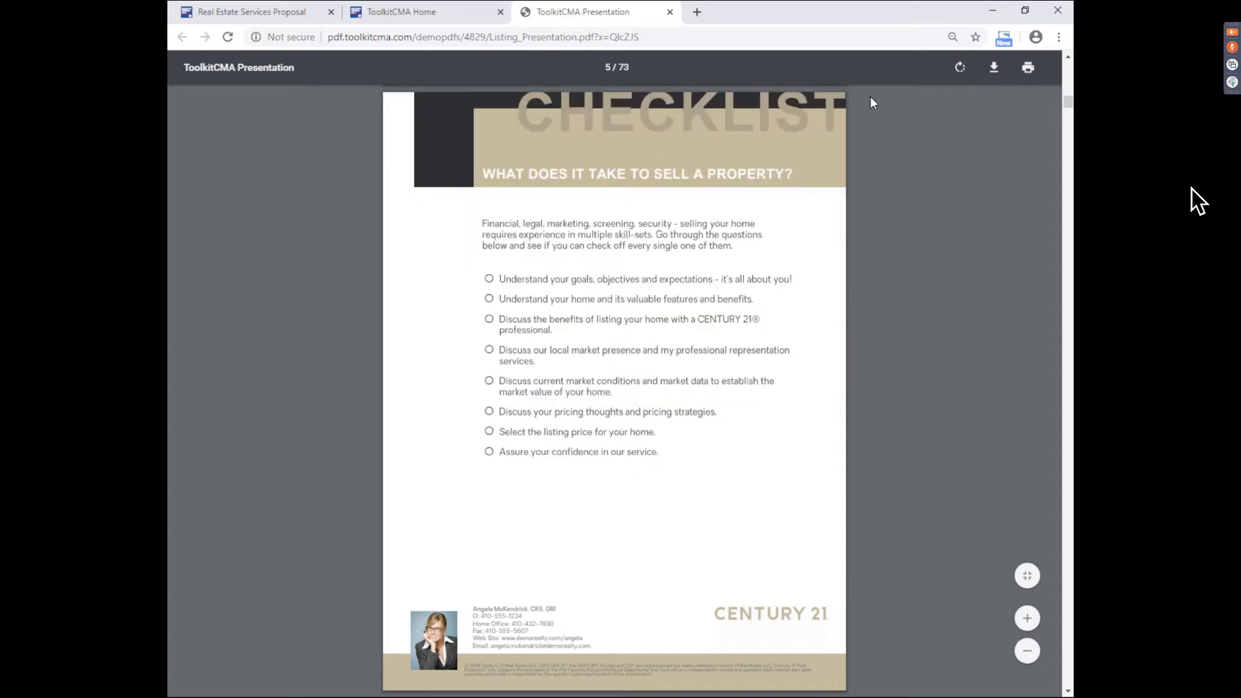
{"action": "scroll", "coordinate": [871, 97], "scroll_direction": "down", "scroll_amount": 5}
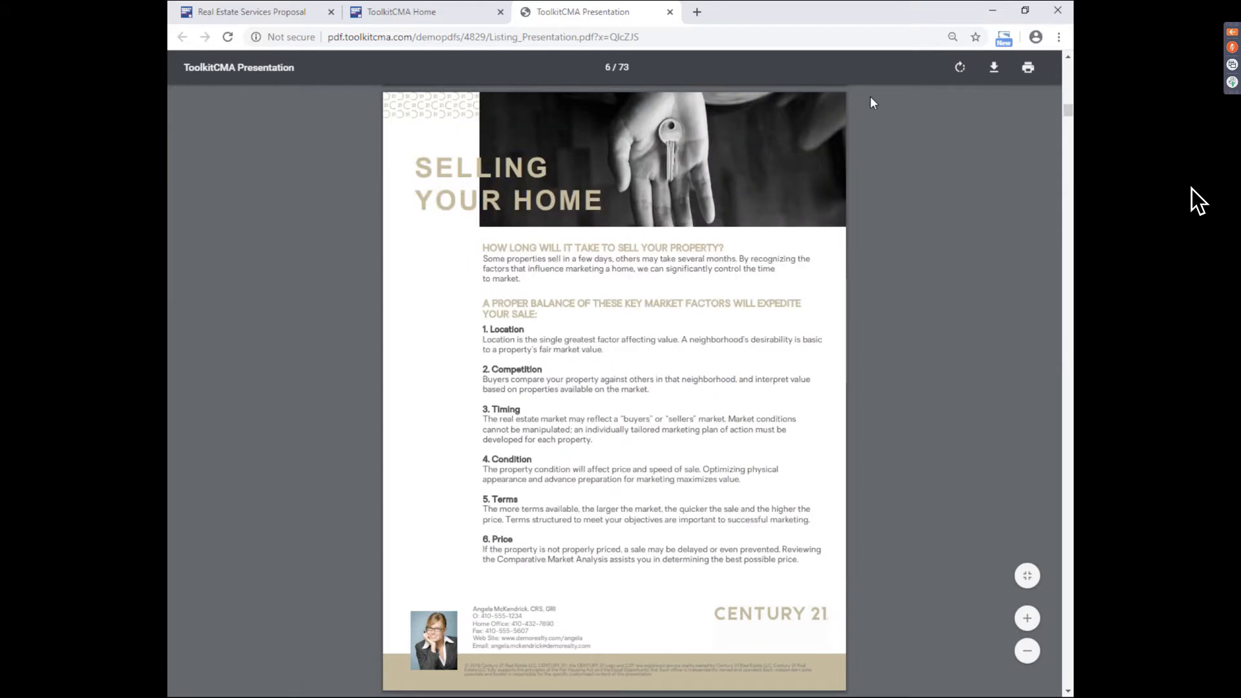
{"action": "scroll", "coordinate": [870, 97], "scroll_direction": "down", "scroll_amount": 5}
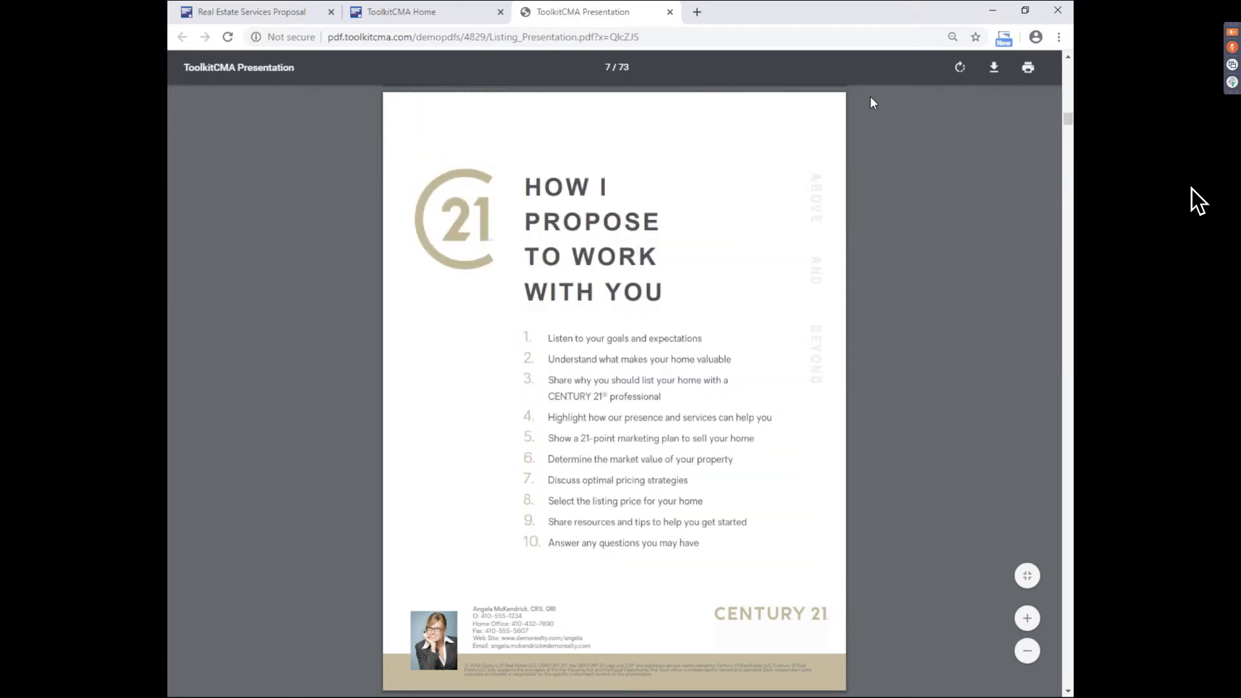
{"action": "scroll", "coordinate": [871, 98], "scroll_direction": "down", "scroll_amount": 5}
{"action": "scroll", "coordinate": [870, 98], "scroll_direction": "down", "scroll_amount": 5}
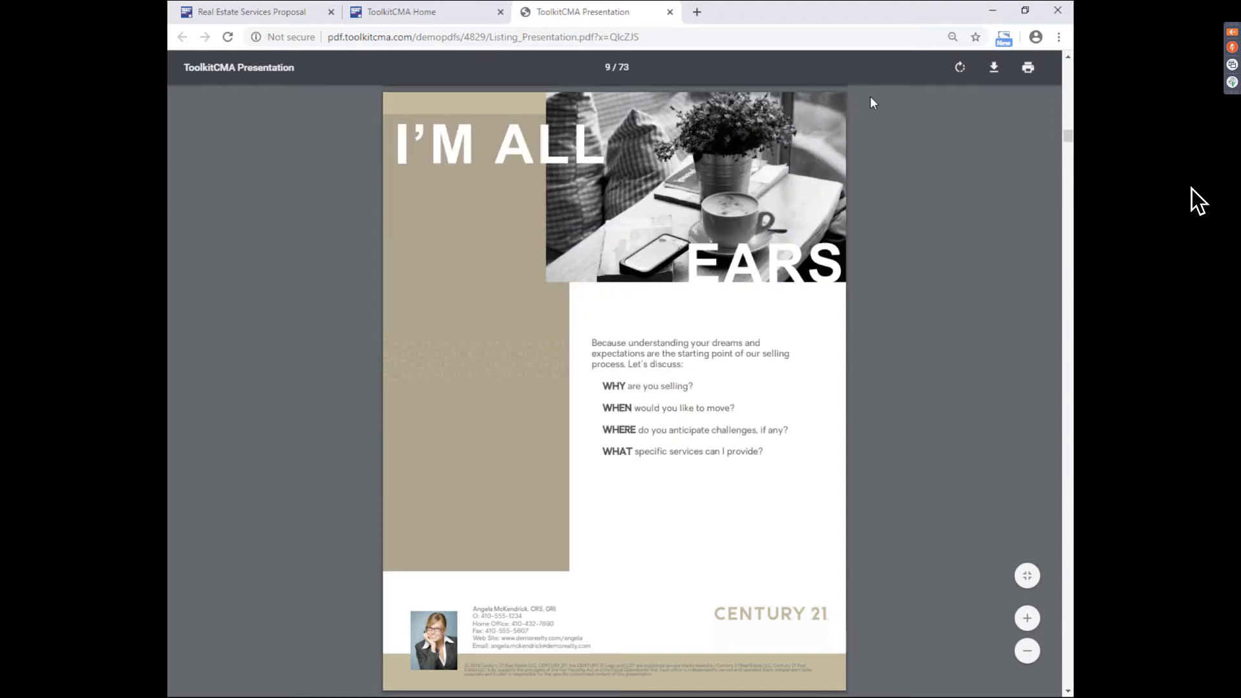
{"action": "scroll", "coordinate": [873, 102], "scroll_direction": "down", "scroll_amount": 5}
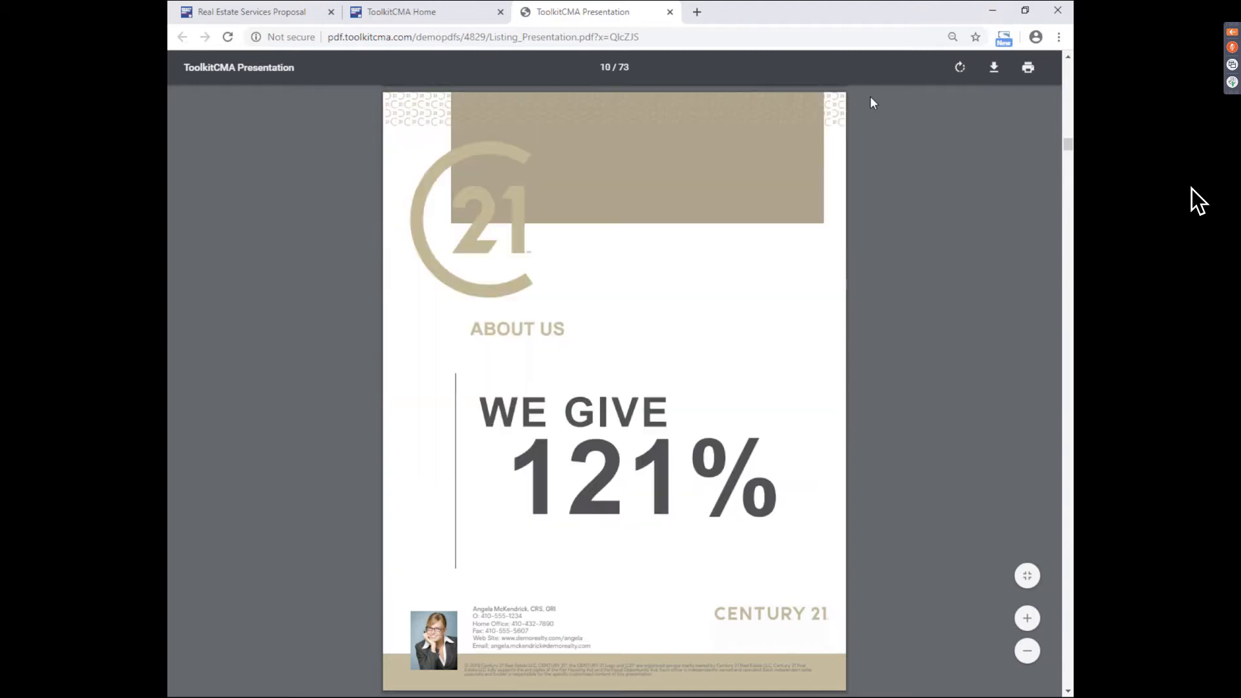
{"action": "scroll", "coordinate": [871, 98], "scroll_direction": "down", "scroll_amount": 5}
{"action": "scroll", "coordinate": [870, 103], "scroll_direction": "down", "scroll_amount": 5}
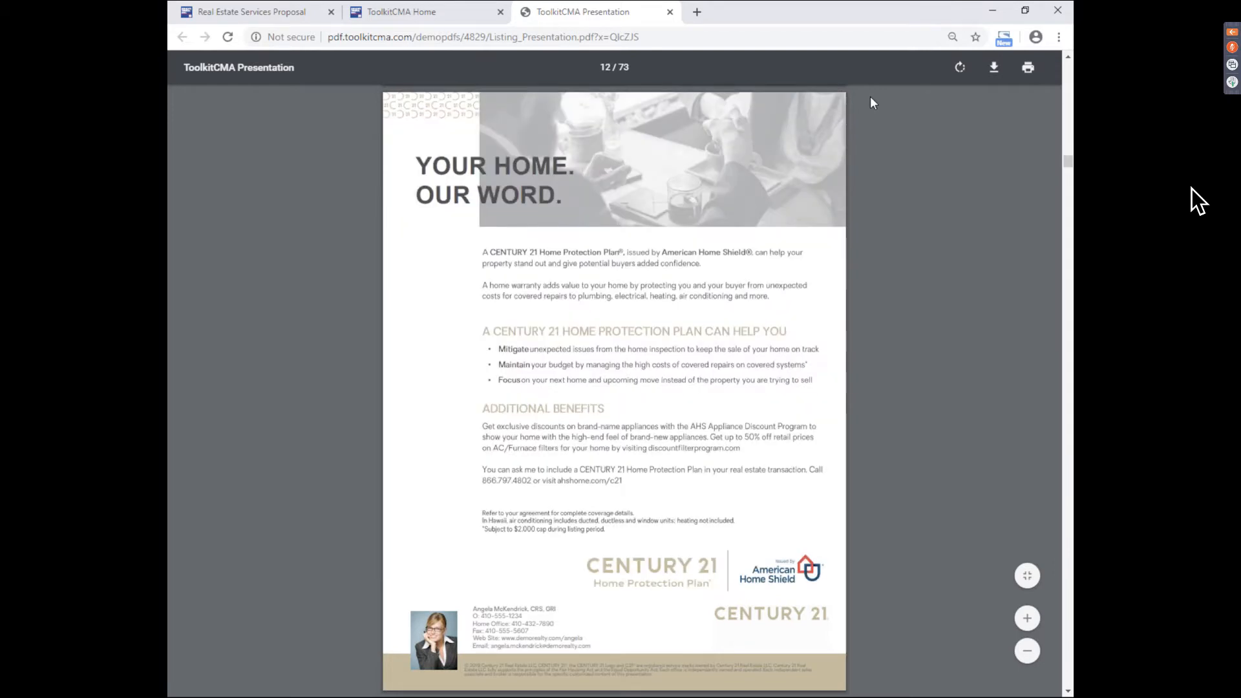
{"action": "scroll", "coordinate": [871, 98], "scroll_direction": "down", "scroll_amount": 5}
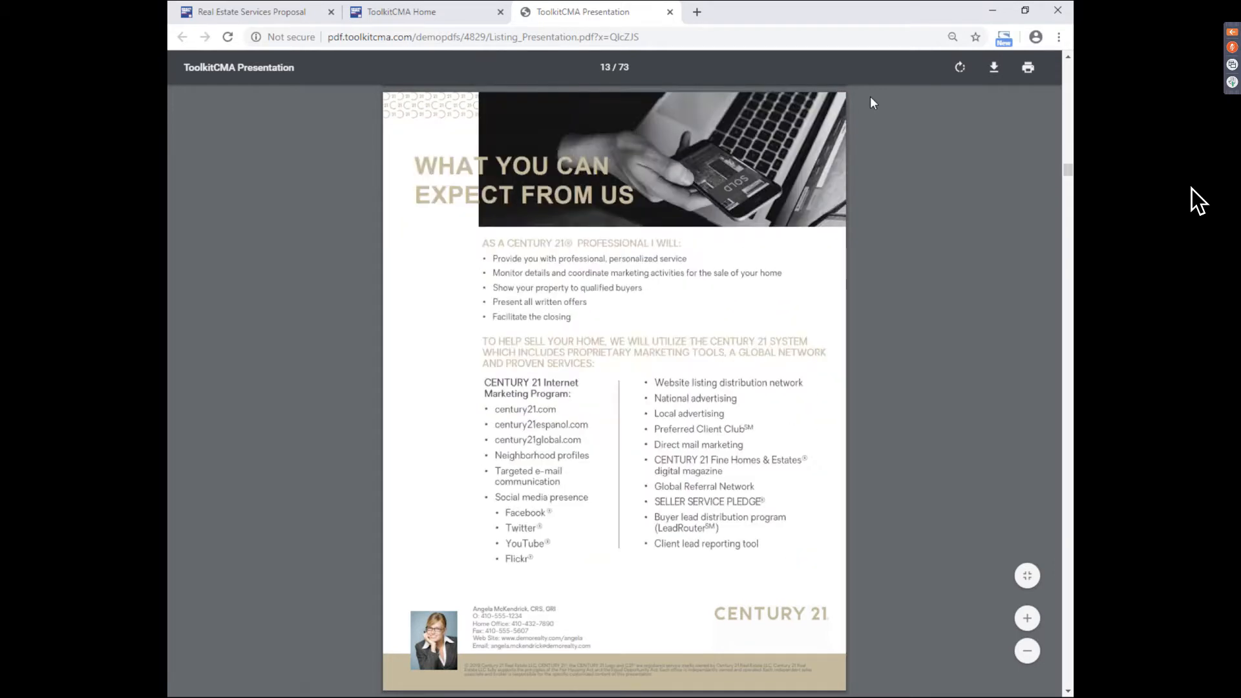
{"action": "scroll", "coordinate": [871, 99], "scroll_direction": "down", "scroll_amount": 5}
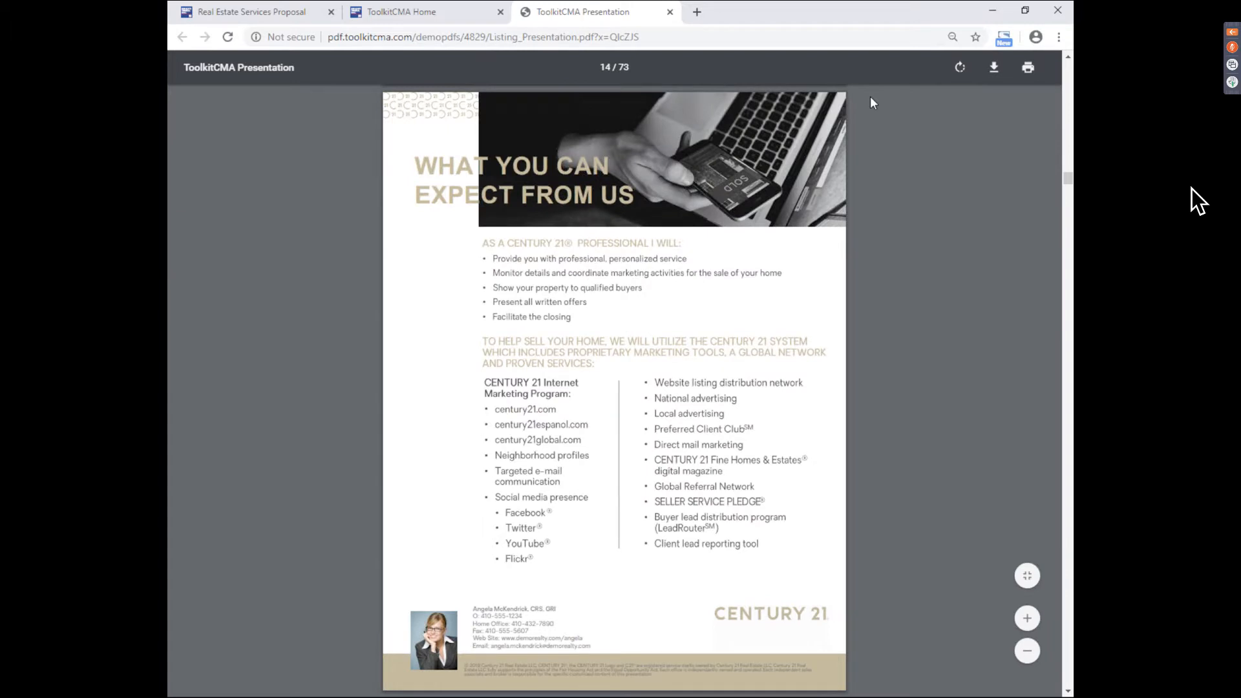
{"action": "scroll", "coordinate": [870, 99], "scroll_direction": "down", "scroll_amount": 5}
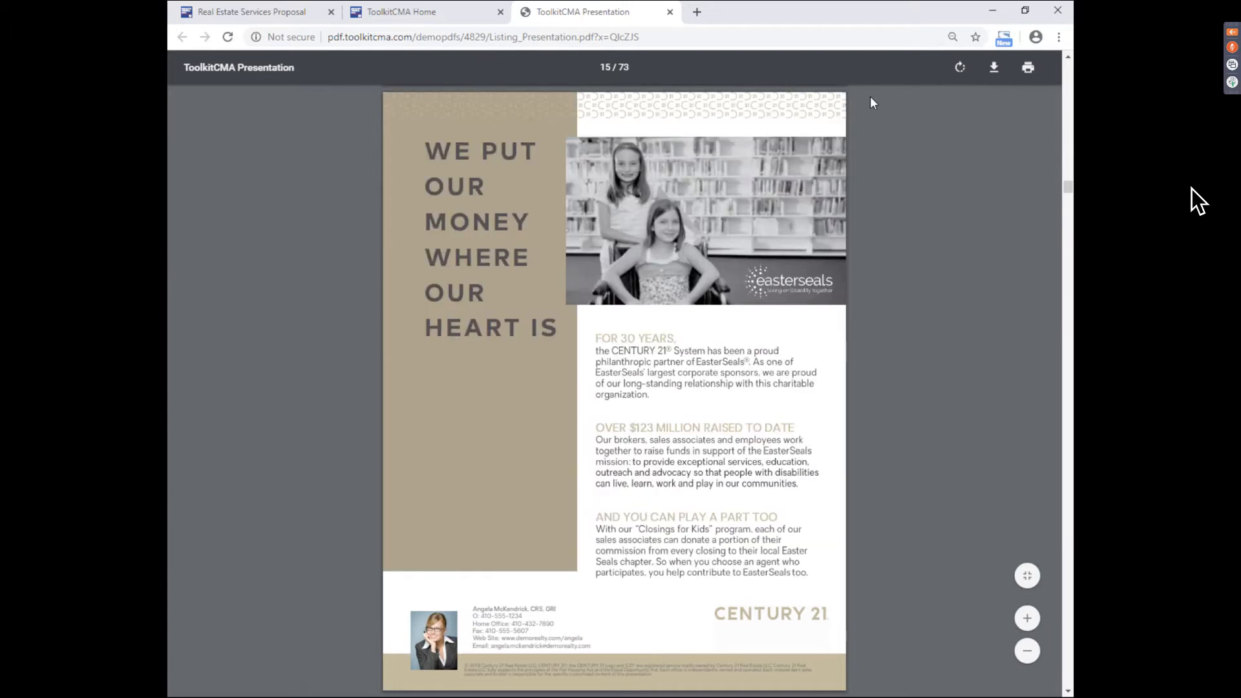
{"action": "scroll", "coordinate": [870, 98], "scroll_direction": "down", "scroll_amount": 5}
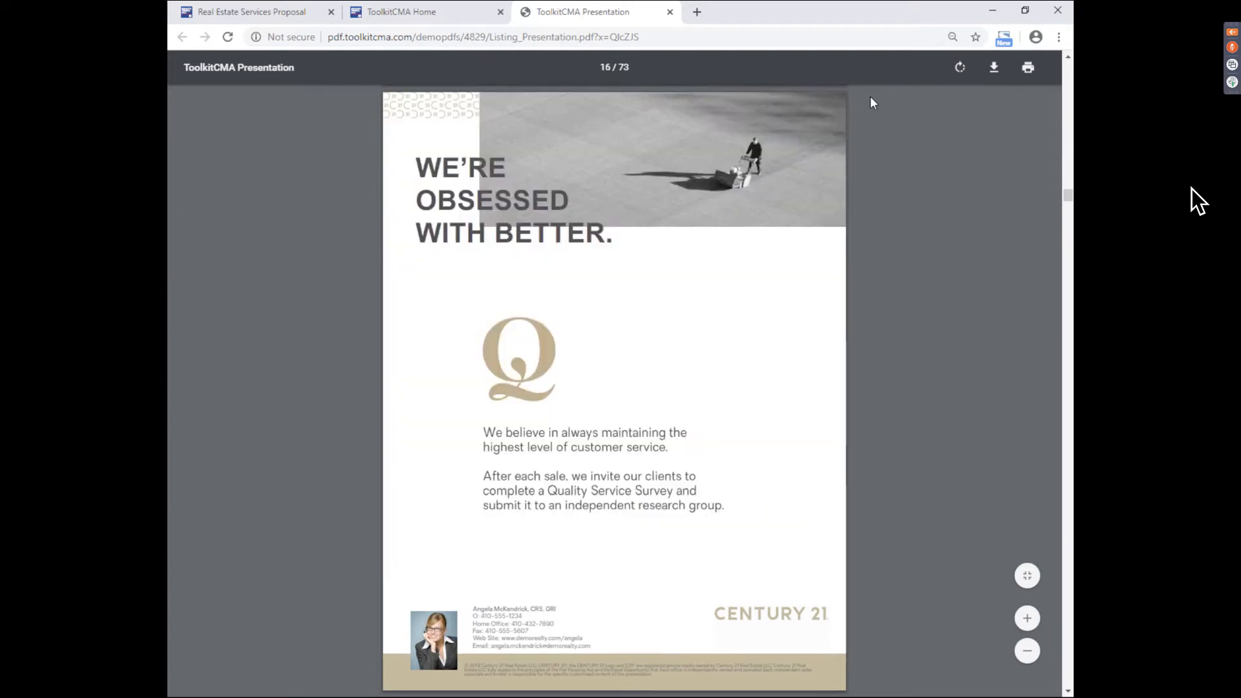
{"action": "scroll", "coordinate": [871, 102], "scroll_direction": "down", "scroll_amount": 5}
{"action": "scroll", "coordinate": [872, 102], "scroll_direction": "down", "scroll_amount": 5}
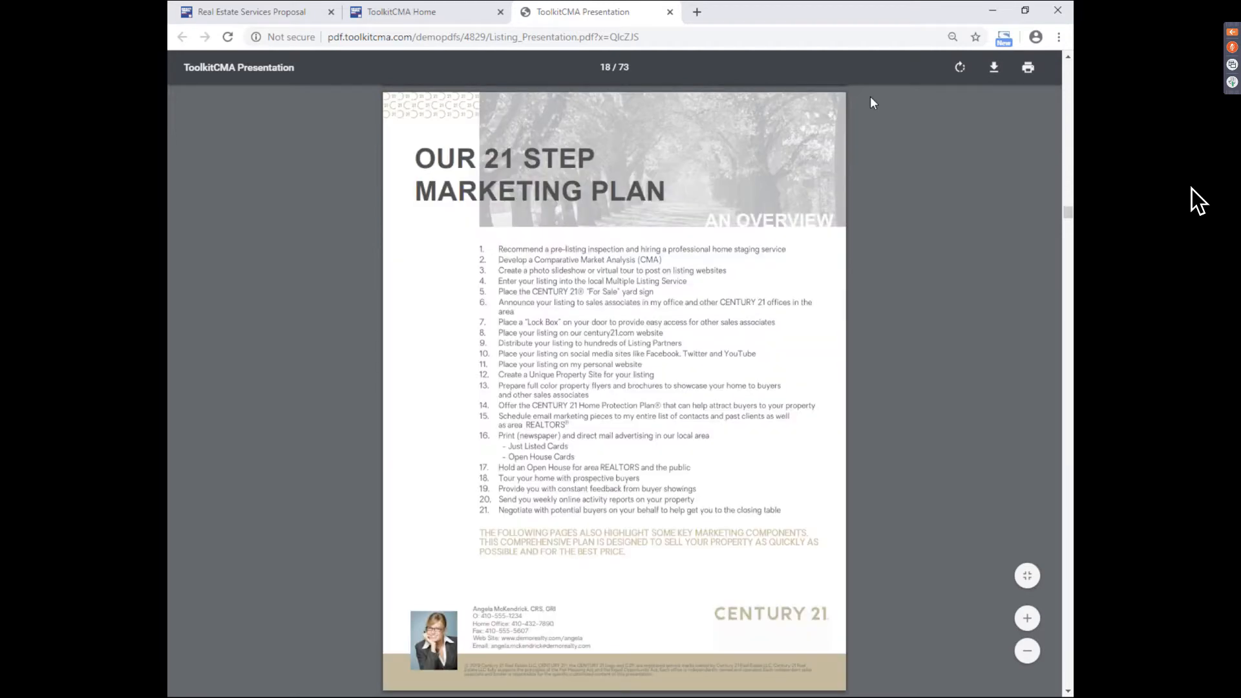
{"action": "scroll", "coordinate": [871, 98], "scroll_direction": "down", "scroll_amount": 5}
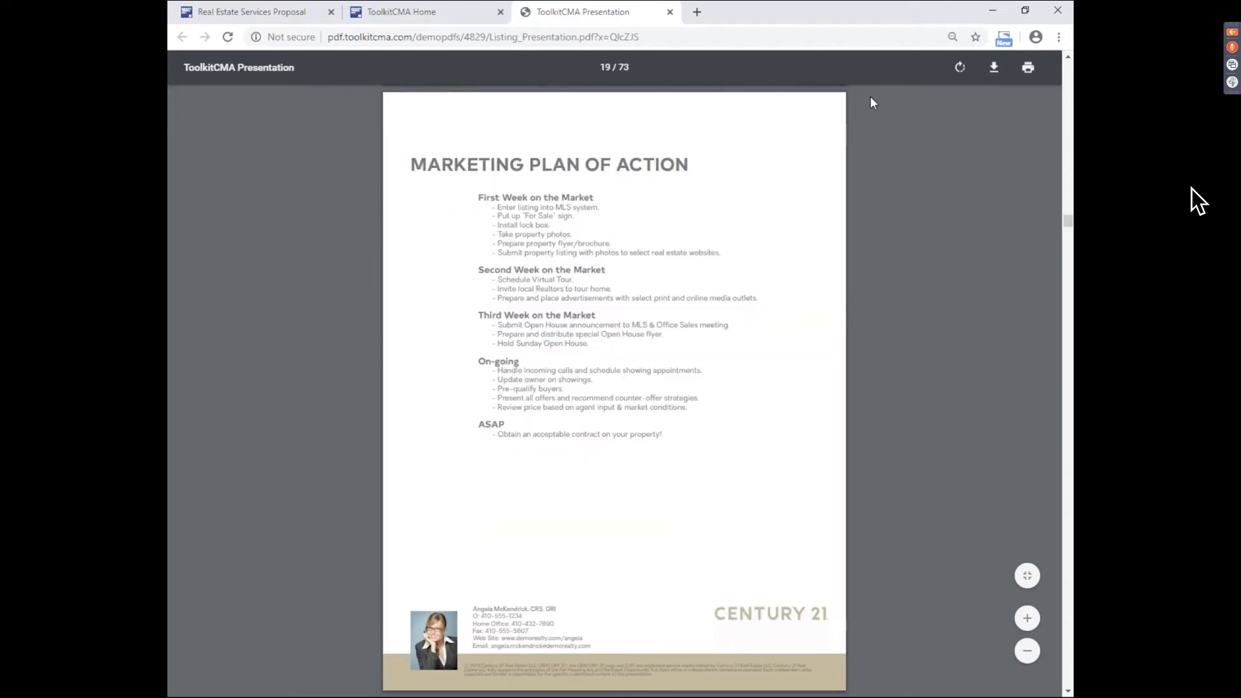
{"action": "scroll", "coordinate": [870, 98], "scroll_direction": "down", "scroll_amount": 5}
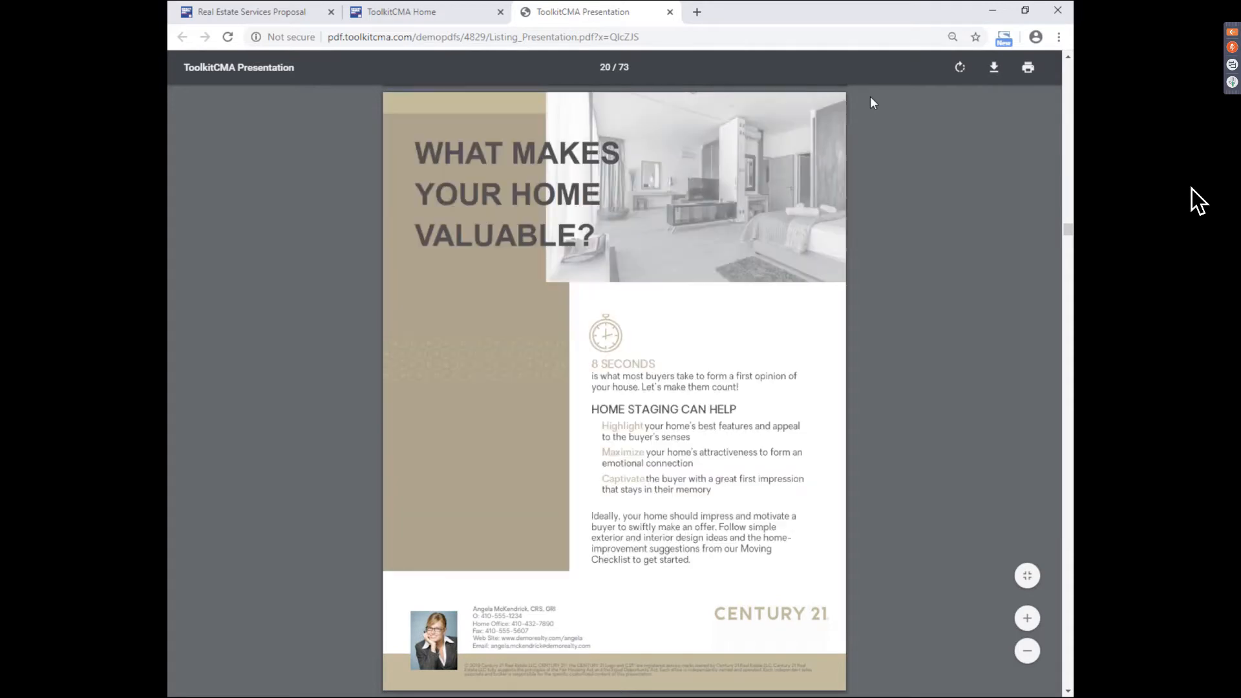
{"action": "scroll", "coordinate": [872, 102], "scroll_direction": "down", "scroll_amount": 5}
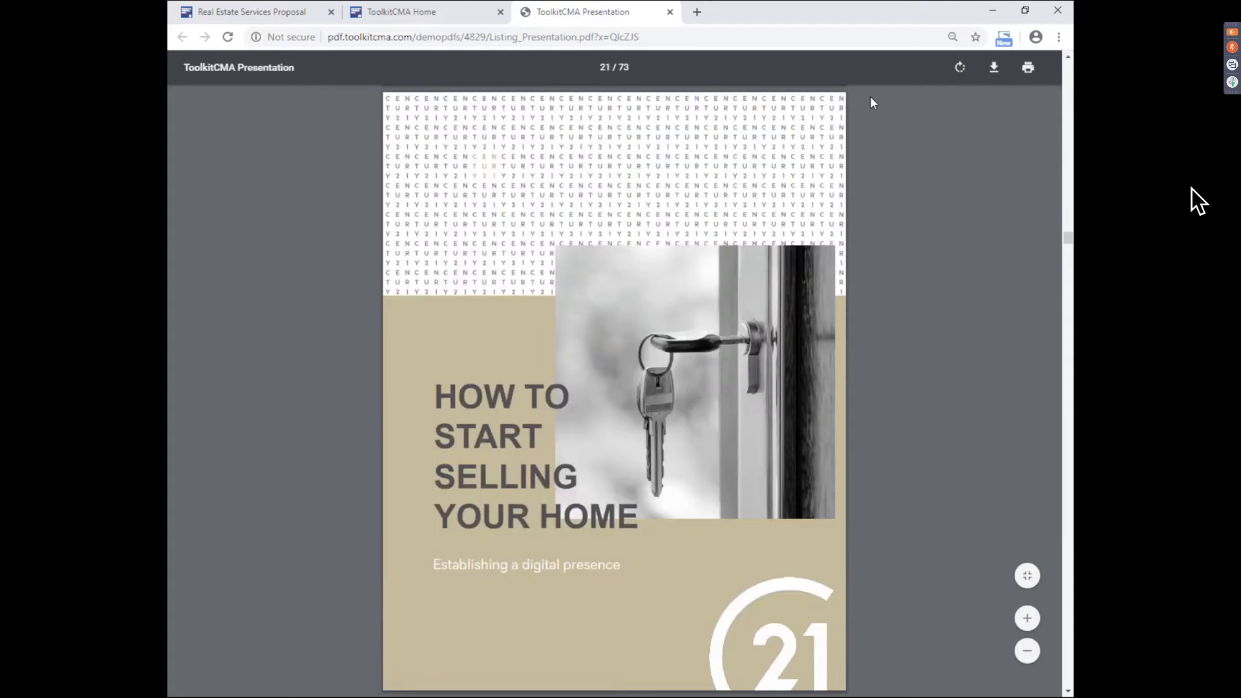
- Scroll from page 28 to page 37, the '11 Things You Need to List Your Property' checklist
{"action": "scroll", "coordinate": [870, 102], "scroll_direction": "down", "scroll_amount": 5}
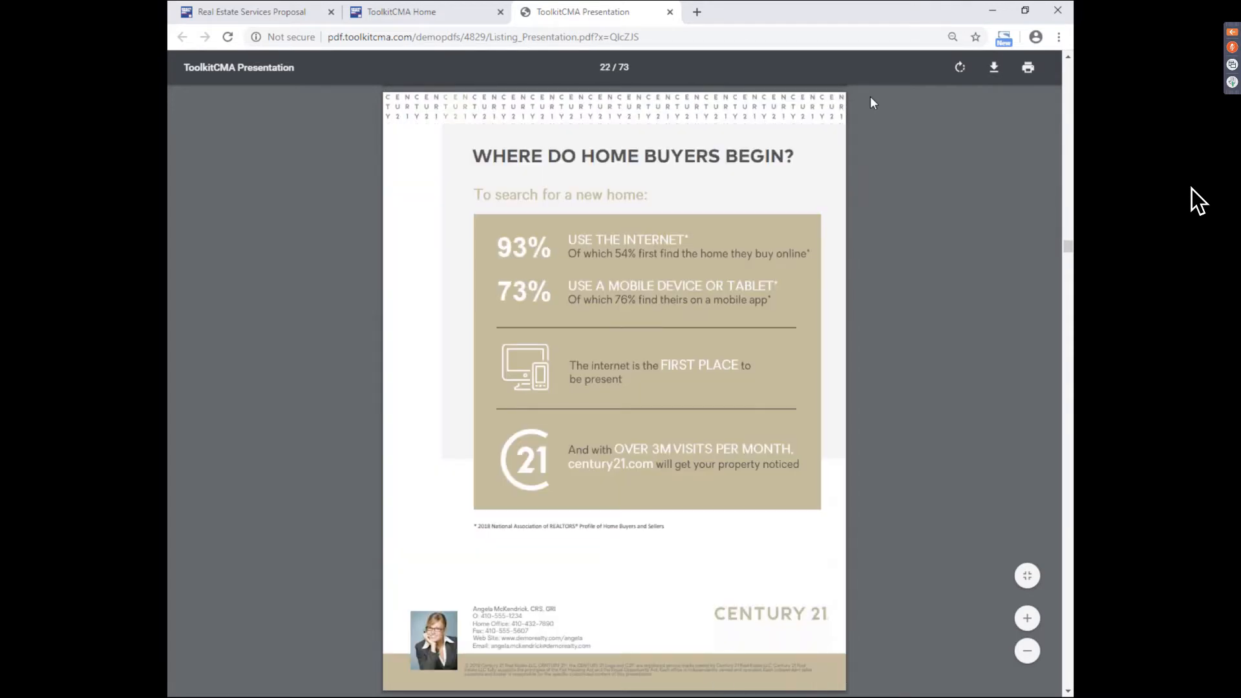
{"action": "scroll", "coordinate": [870, 98], "scroll_direction": "down", "scroll_amount": 5}
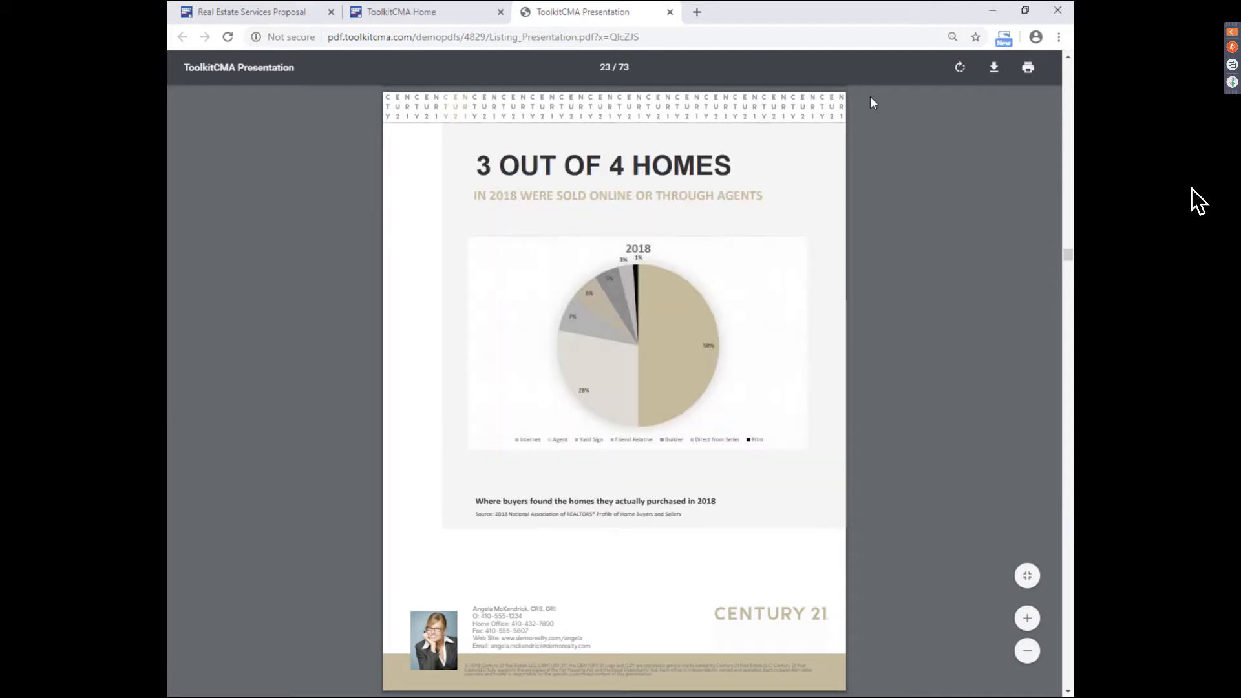
{"action": "scroll", "coordinate": [871, 103], "scroll_direction": "down", "scroll_amount": 5}
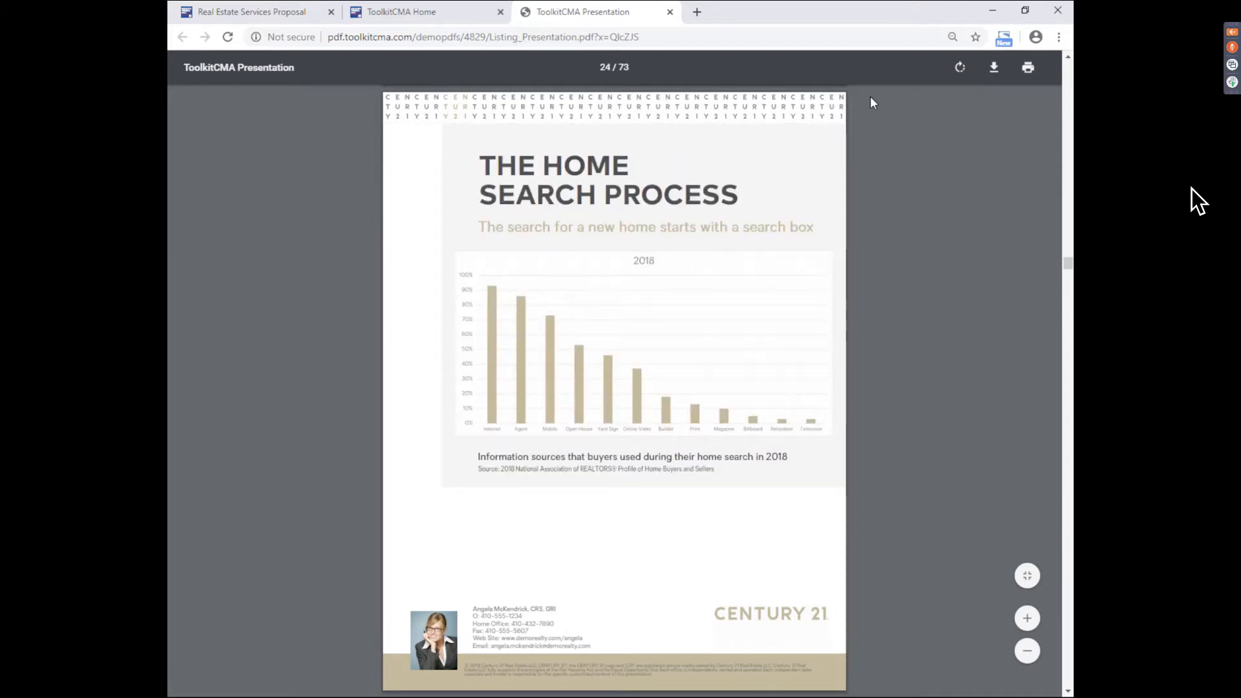
{"action": "scroll", "coordinate": [870, 97], "scroll_direction": "down", "scroll_amount": 5}
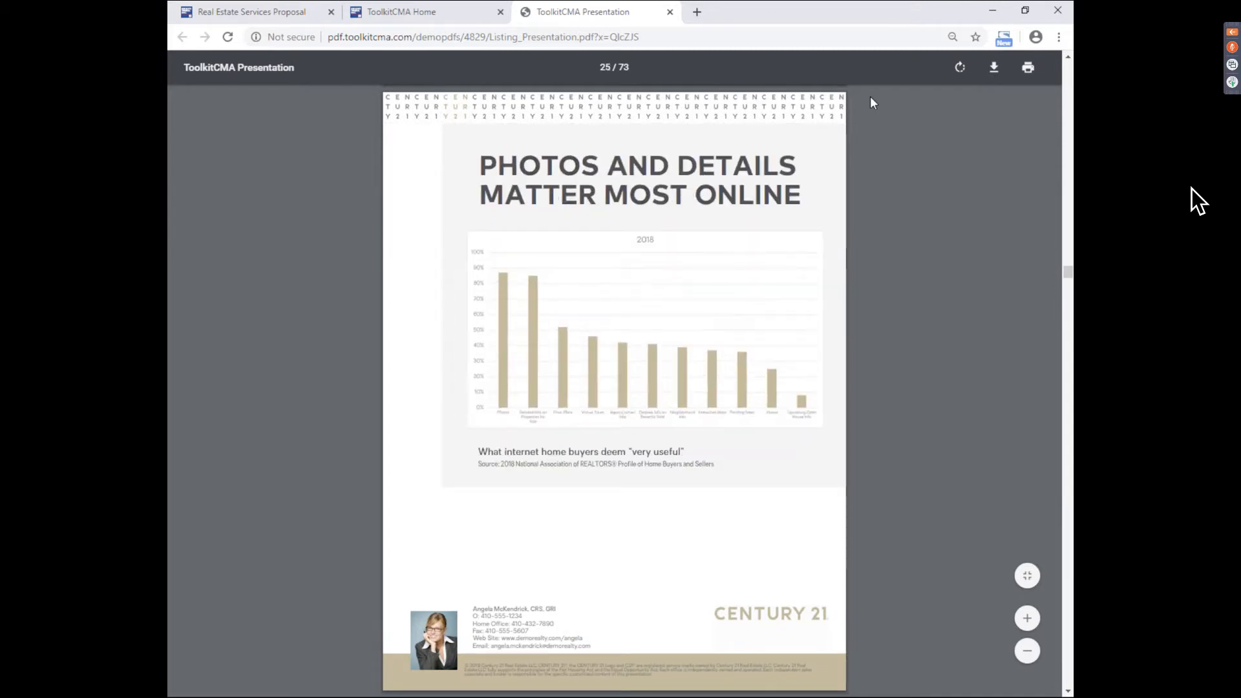
{"action": "scroll", "coordinate": [870, 96], "scroll_direction": "down", "scroll_amount": 5}
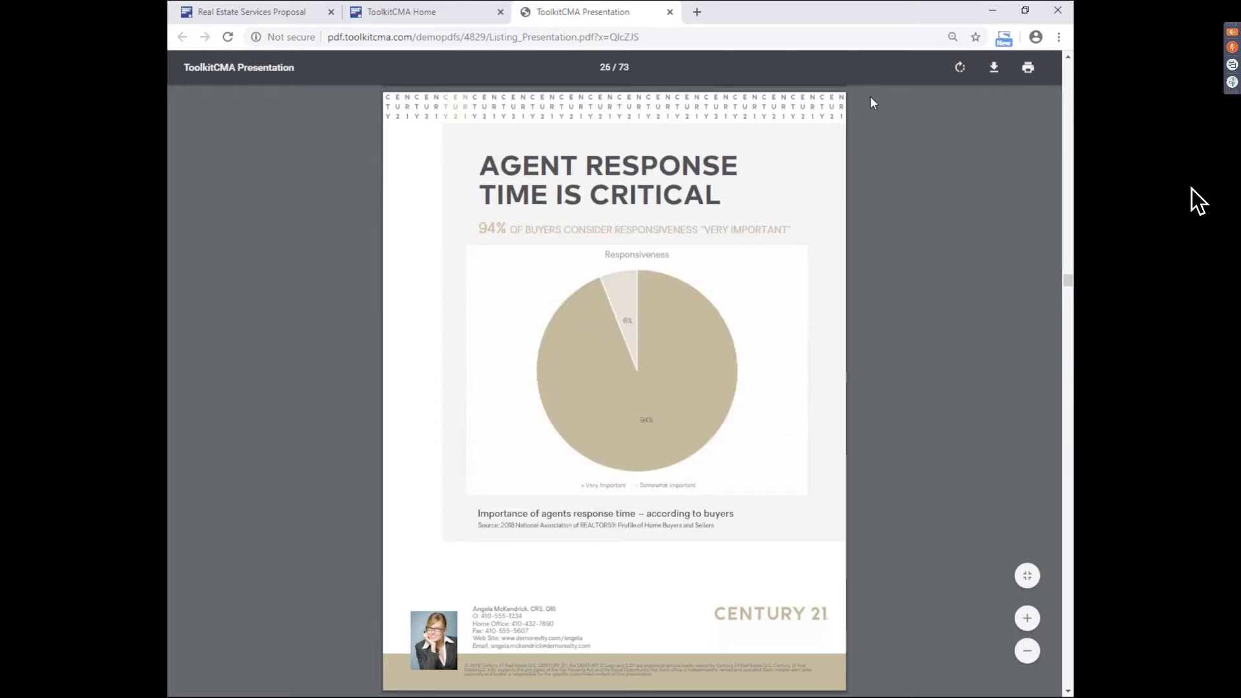
{"action": "scroll", "coordinate": [870, 98], "scroll_direction": "down", "scroll_amount": 5}
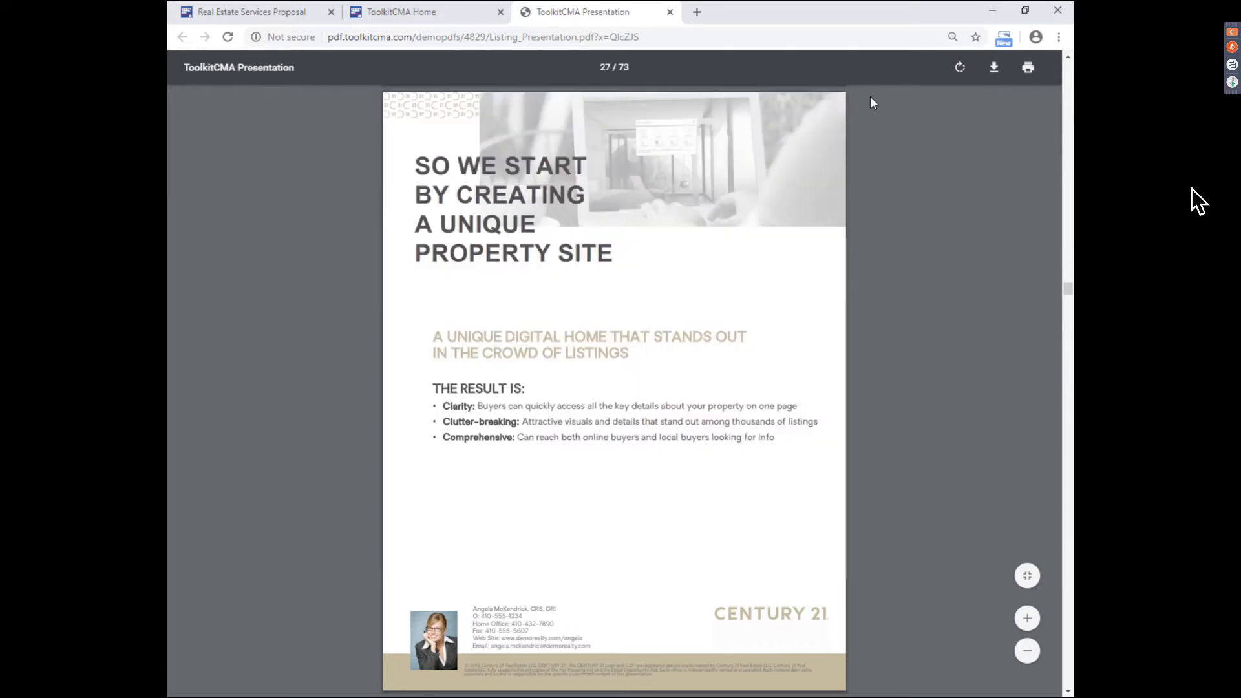
{"action": "scroll", "coordinate": [870, 99], "scroll_direction": "down", "scroll_amount": 5}
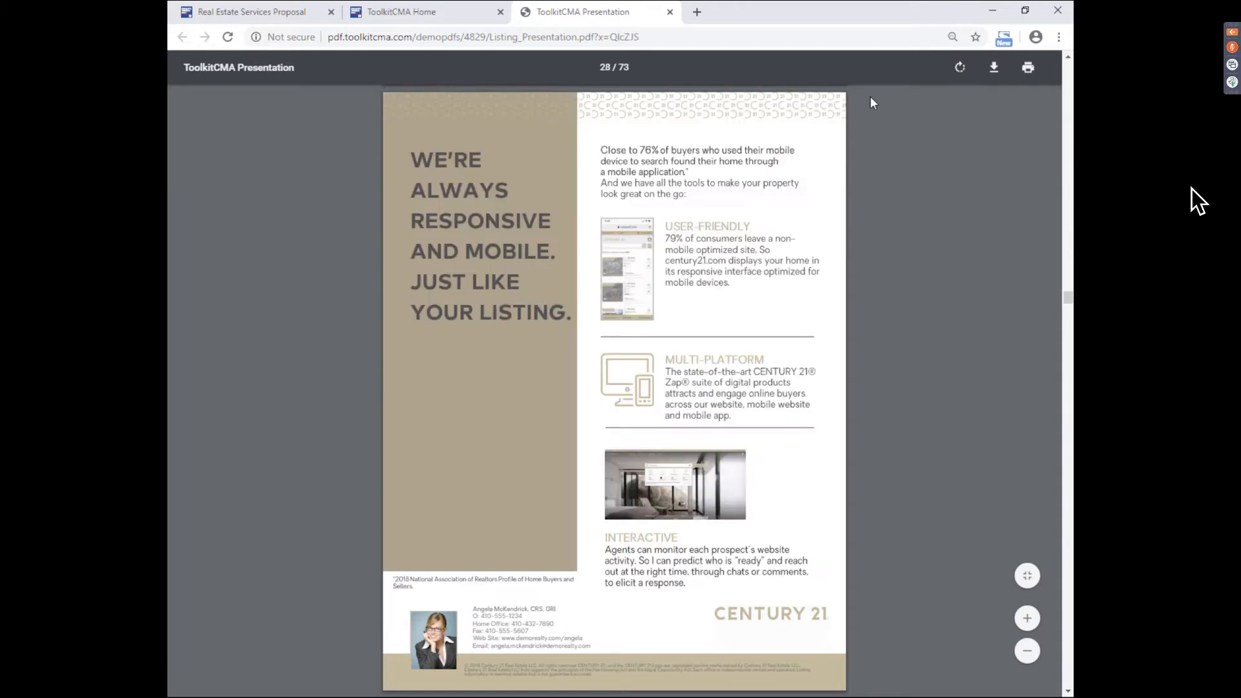
{"action": "scroll", "coordinate": [871, 98], "scroll_direction": "down", "scroll_amount": 10}
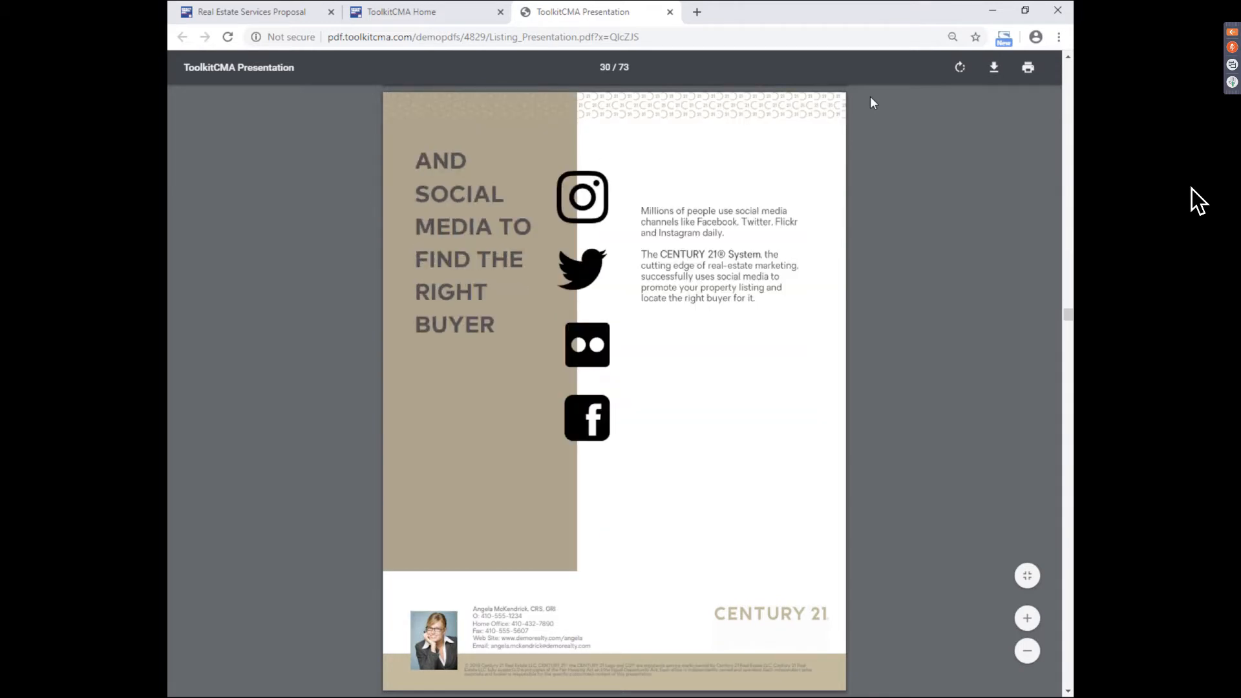
{"action": "scroll", "coordinate": [870, 98], "scroll_direction": "down", "scroll_amount": 10}
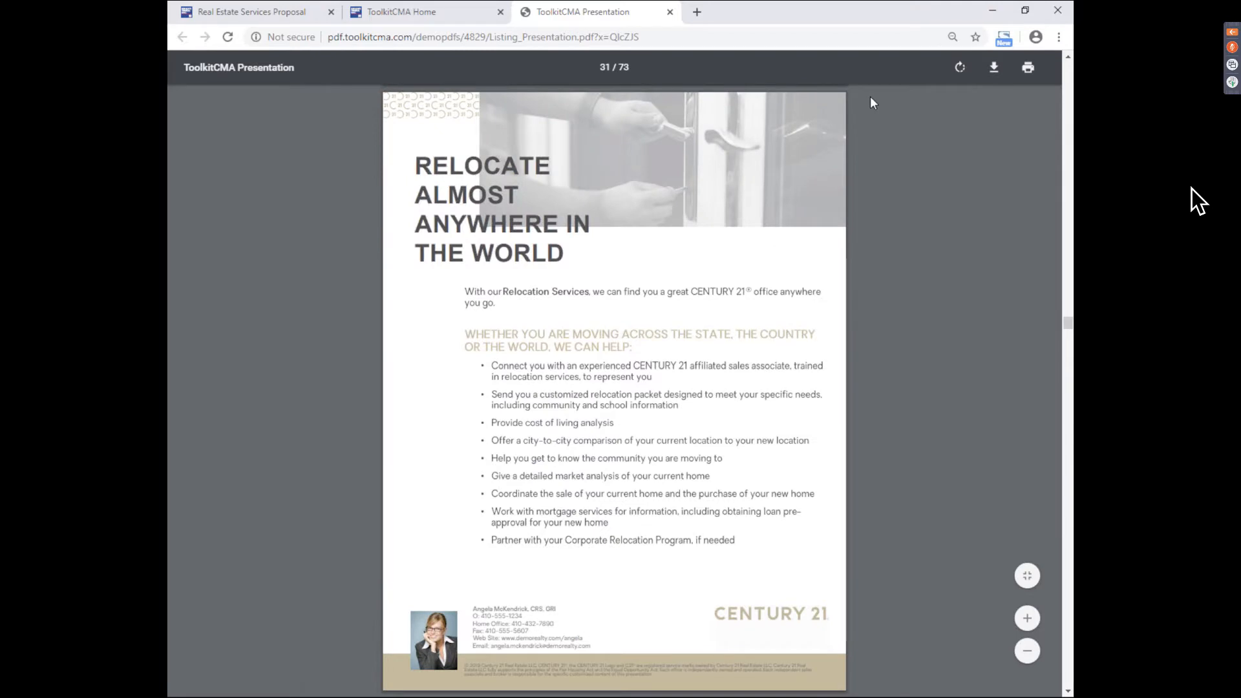
{"action": "scroll", "coordinate": [870, 97], "scroll_direction": "down", "scroll_amount": 5}
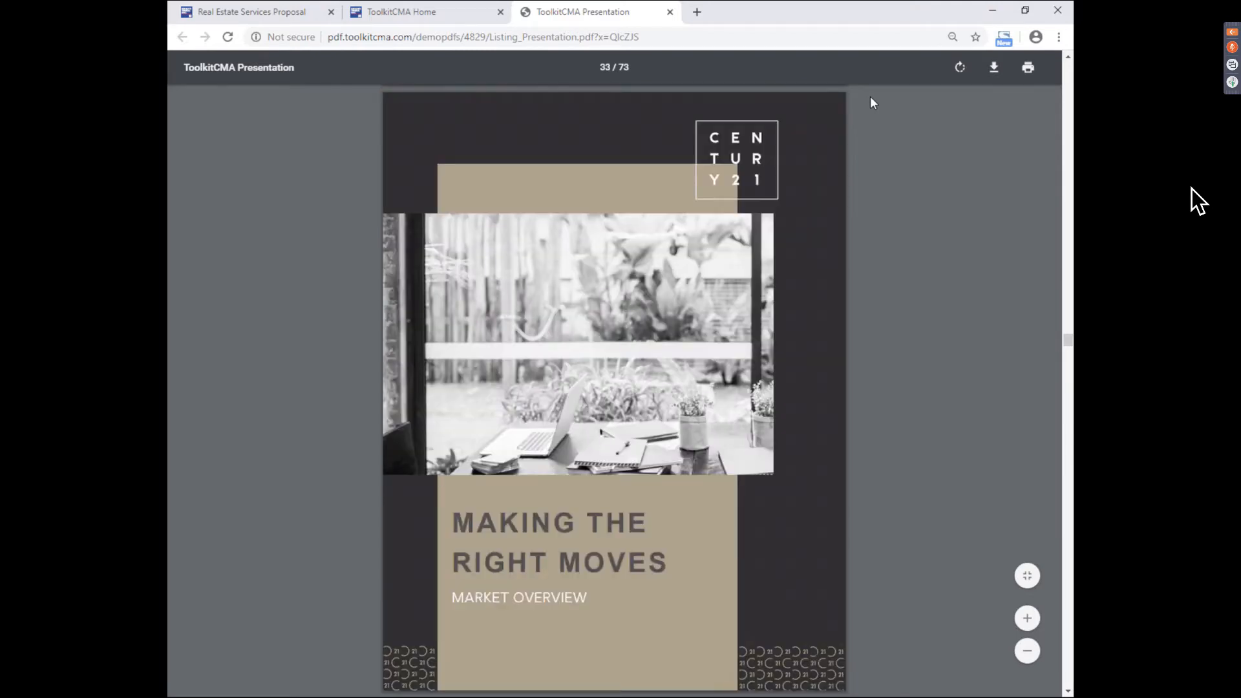
{"action": "scroll", "coordinate": [870, 98], "scroll_direction": "down", "scroll_amount": 5}
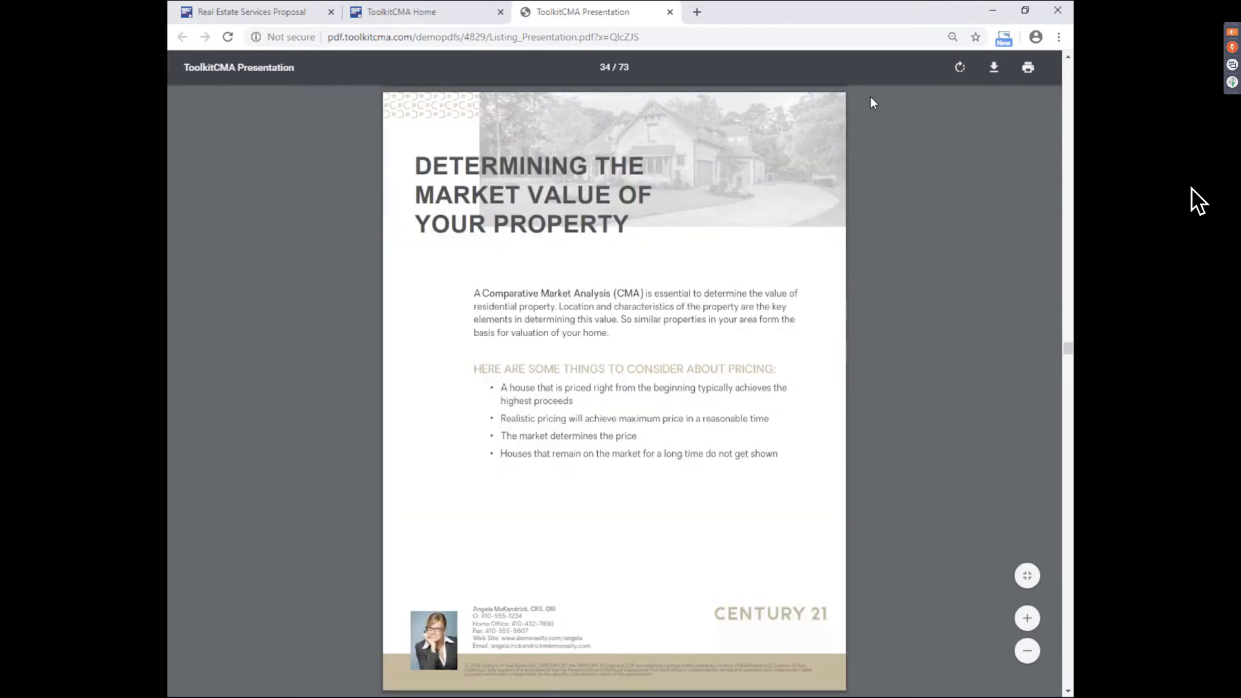
{"action": "scroll", "coordinate": [871, 98], "scroll_direction": "down", "scroll_amount": 5}
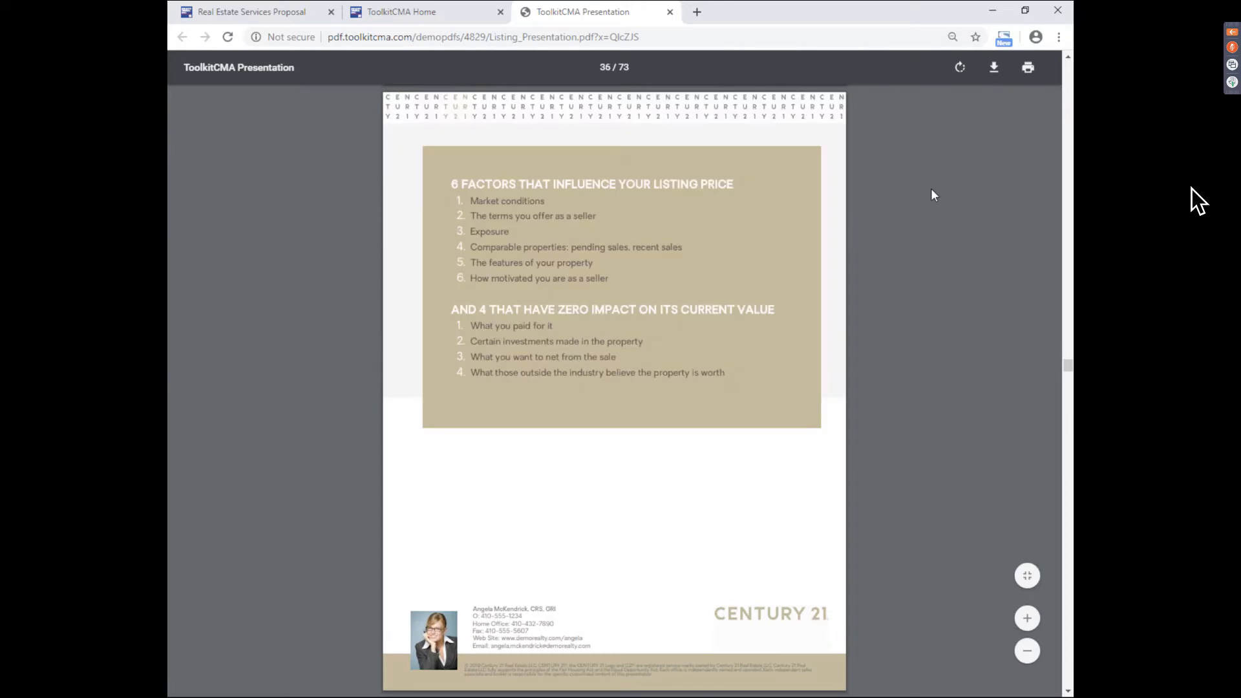
{"action": "scroll", "coordinate": [930, 192], "scroll_direction": "down", "scroll_amount": 5}
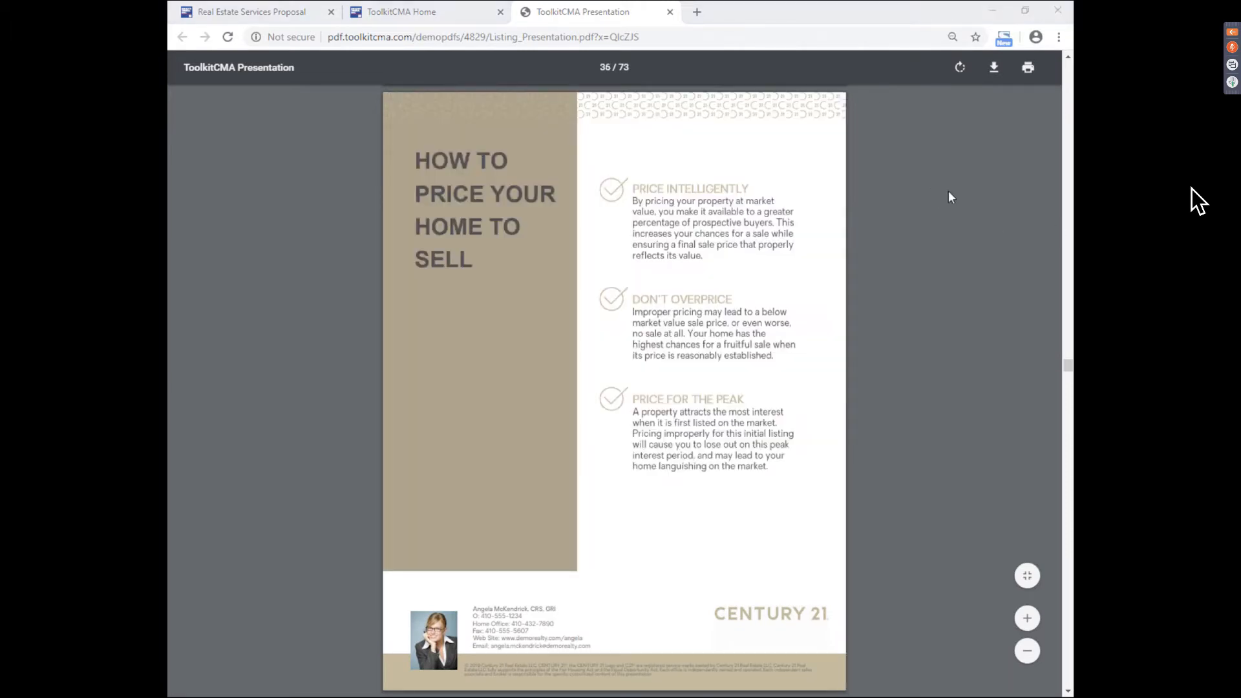
{"action": "scroll", "coordinate": [945, 190], "scroll_direction": "down", "scroll_amount": 5}
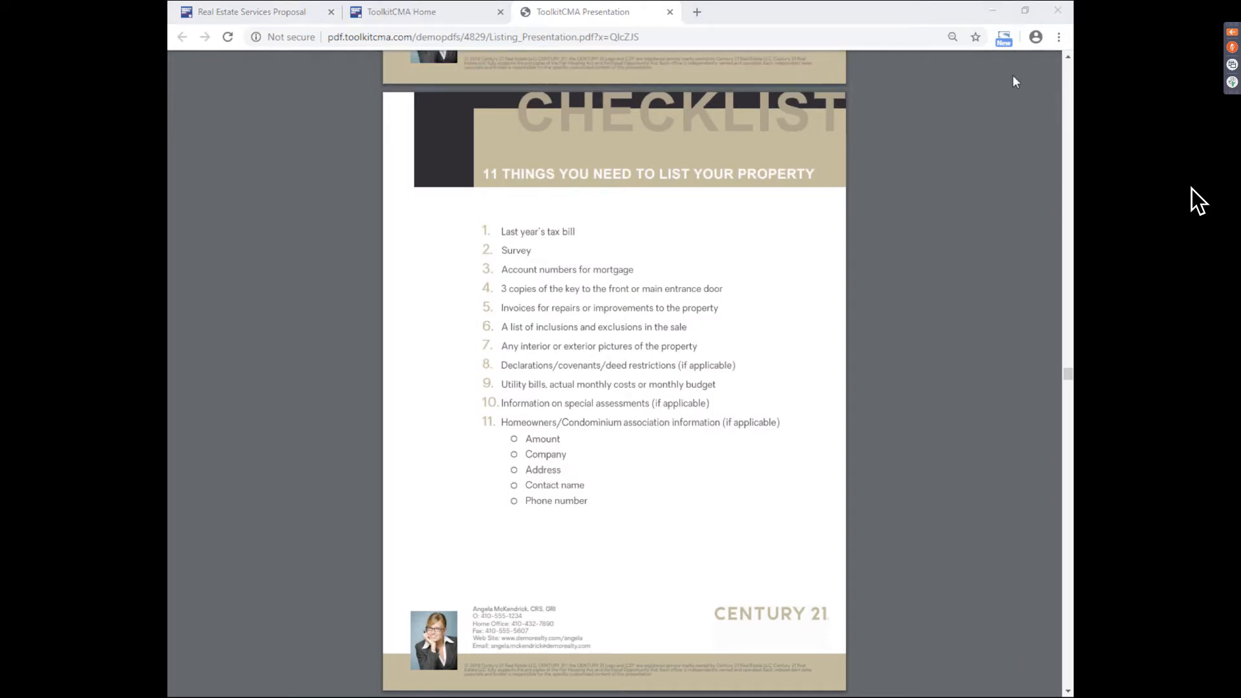
{"action": "mouse_move", "coordinate": [1012, 75]}
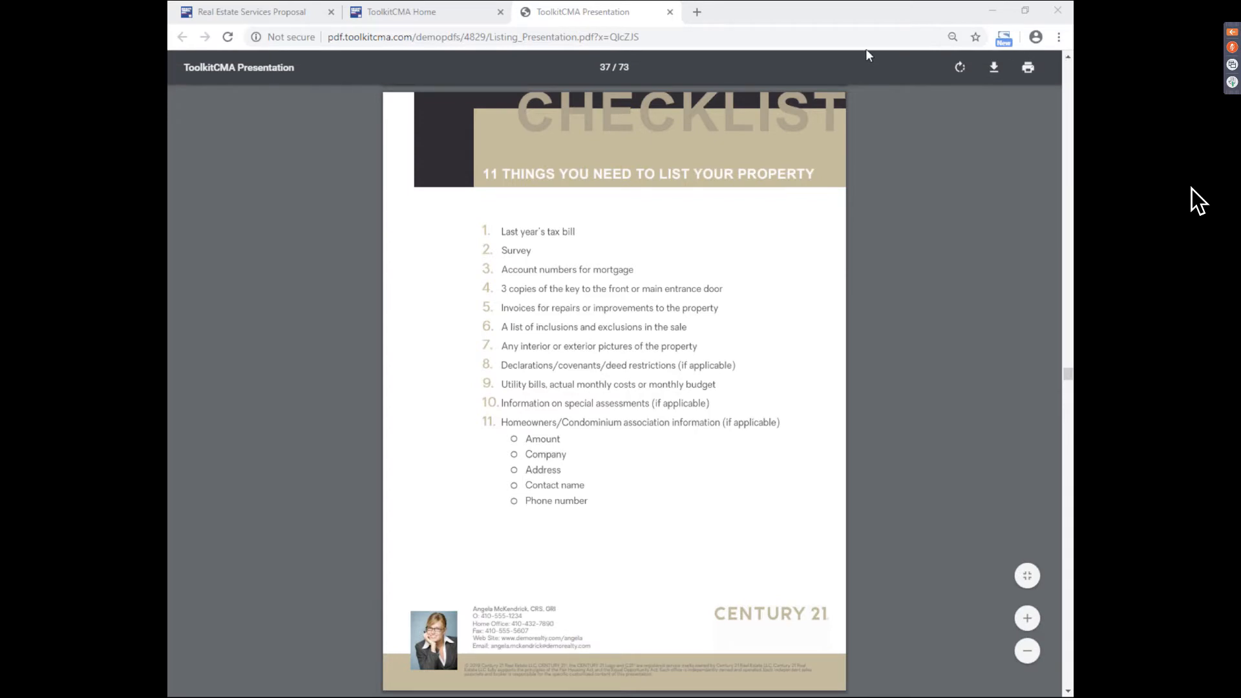
- Page past the Seller Service Pledge, moving checklists, Seller Questionnaire and Key Market Factors to the Subject Property Profile
{"action": "left_click", "coordinate": [884, 198]}
{"action": "key", "text": "Right"}
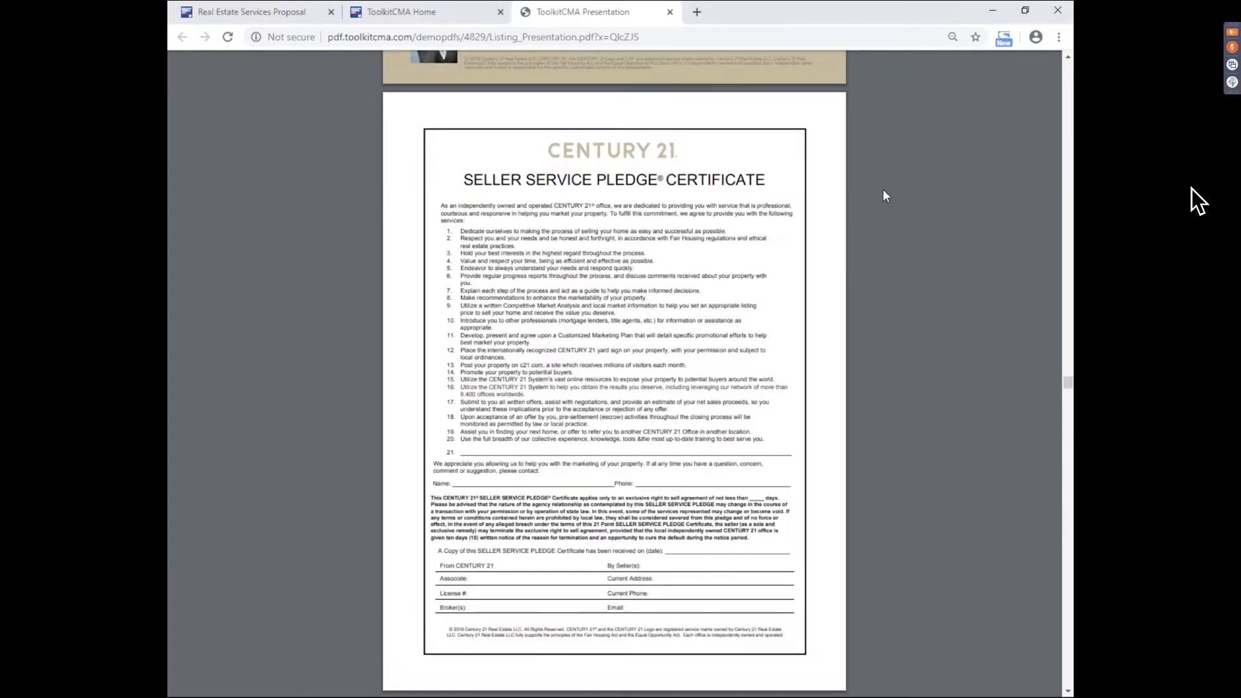
{"action": "key", "text": "Right"}
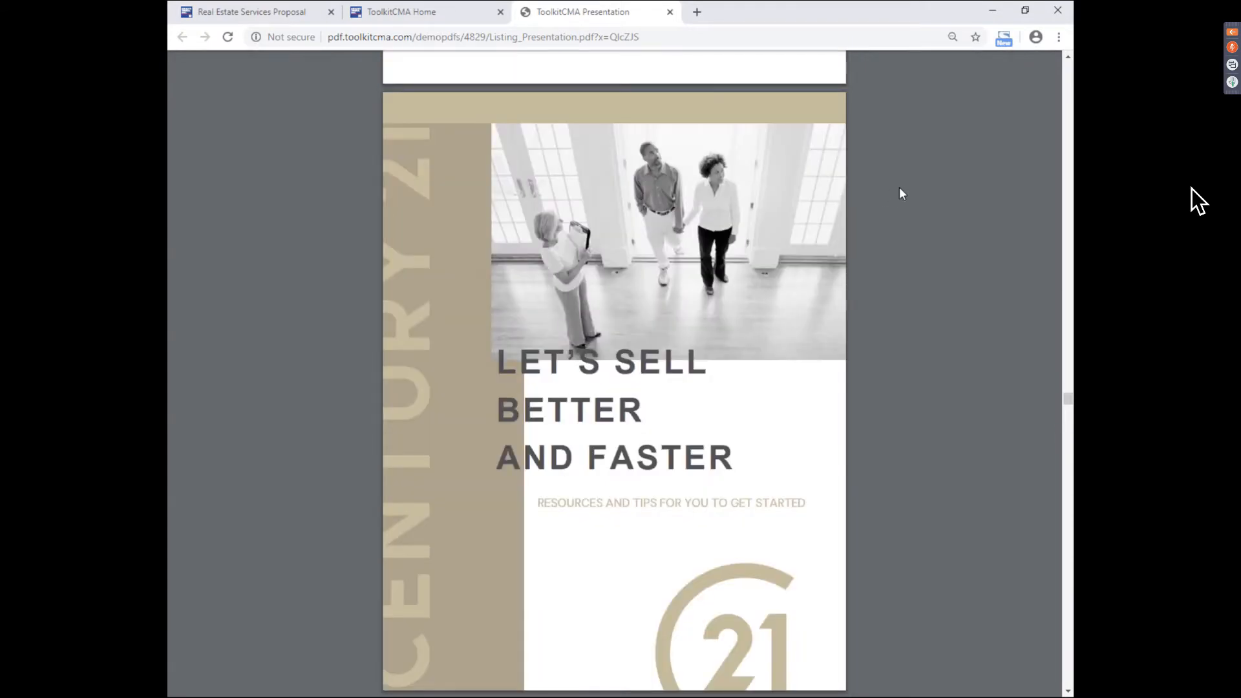
{"action": "key", "text": "Right"}
{"action": "key", "text": "Right"}
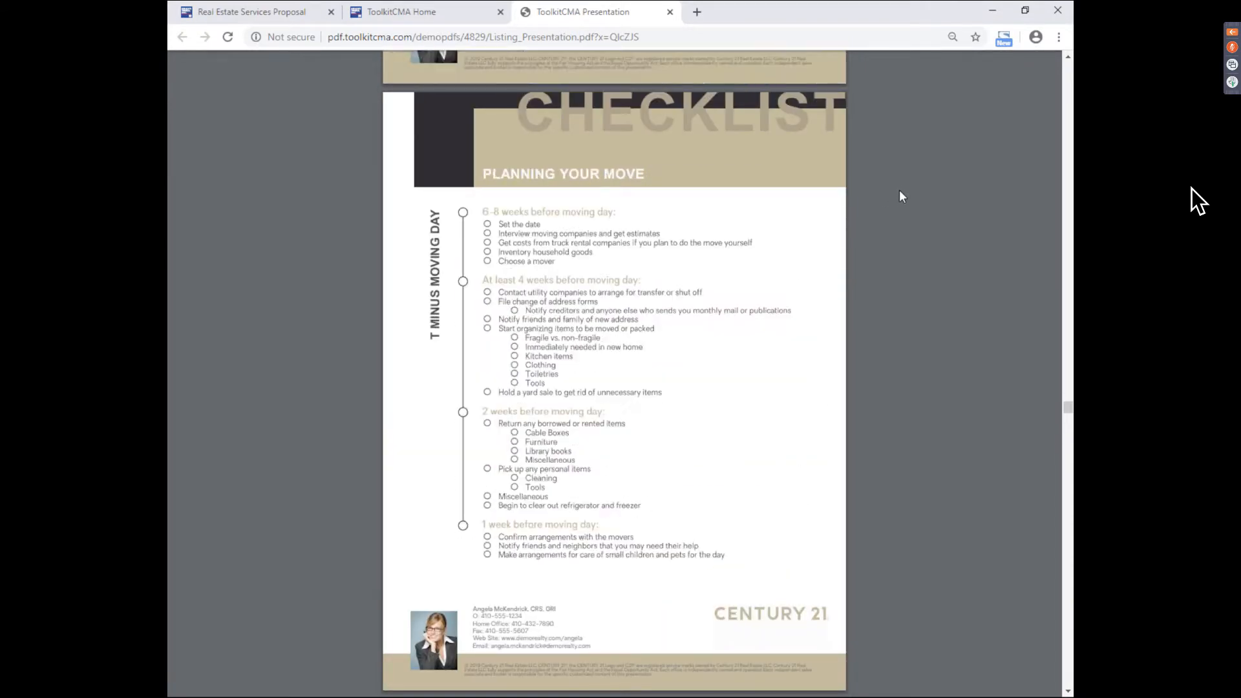
{"action": "key", "text": "Right"}
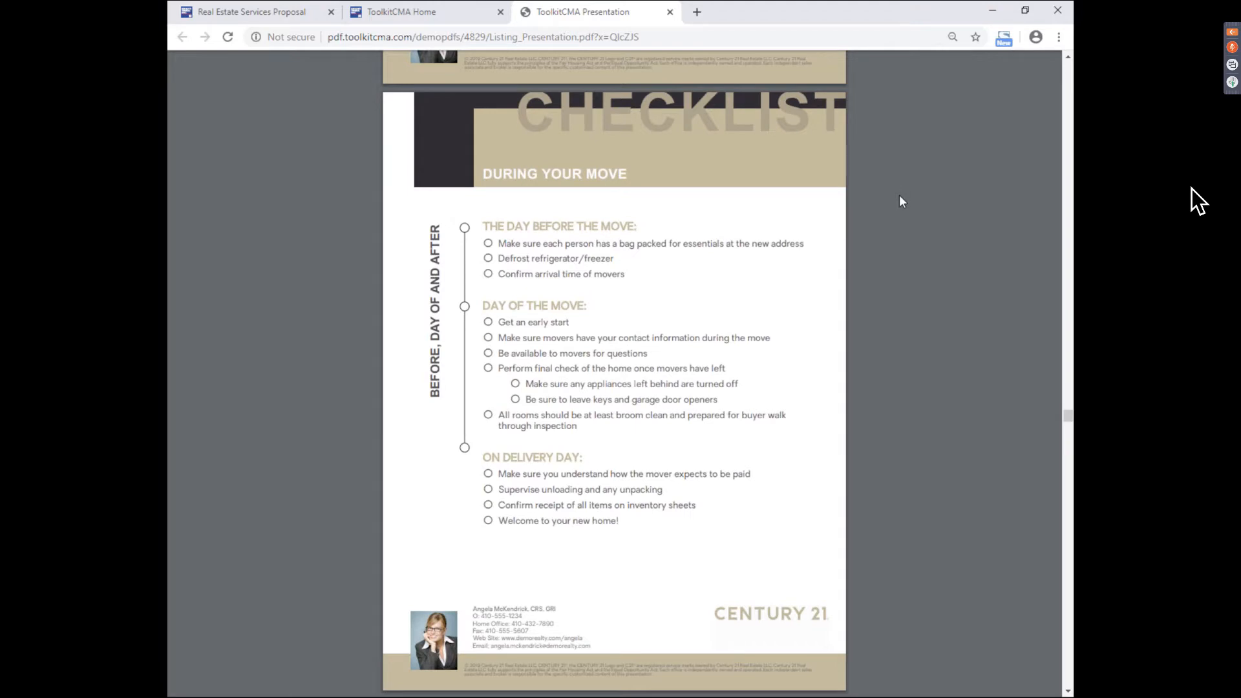
{"action": "key", "text": "Right"}
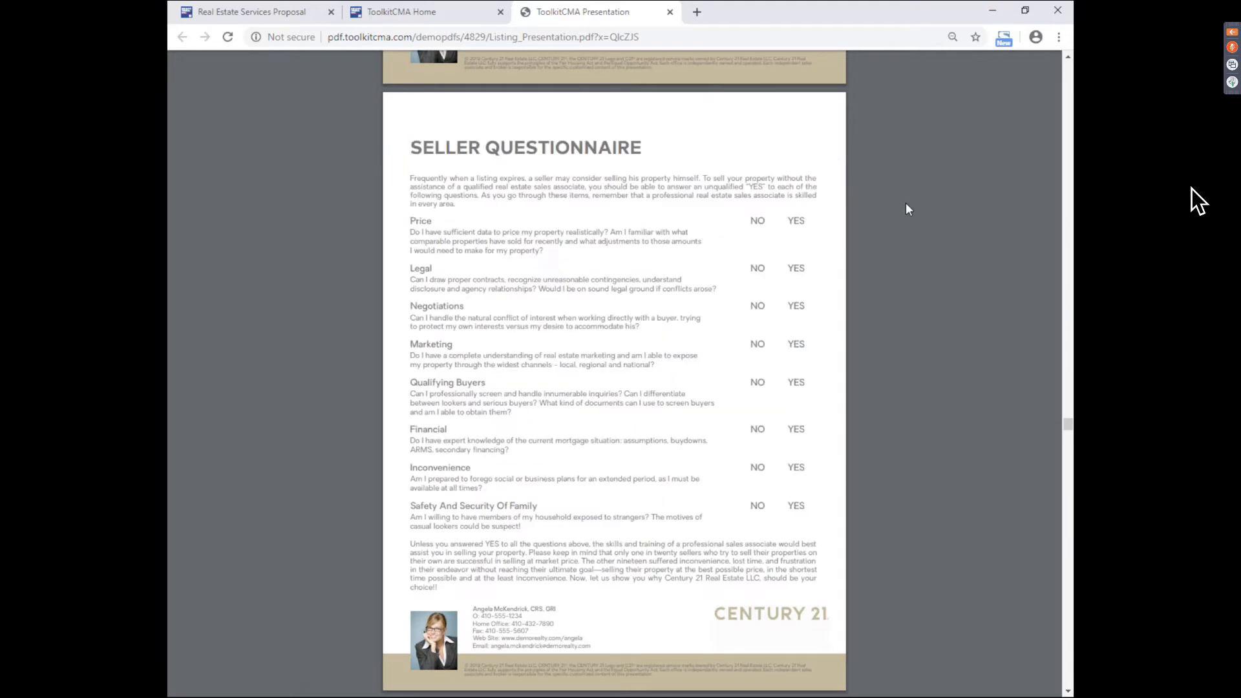
{"action": "key", "text": "Right"}
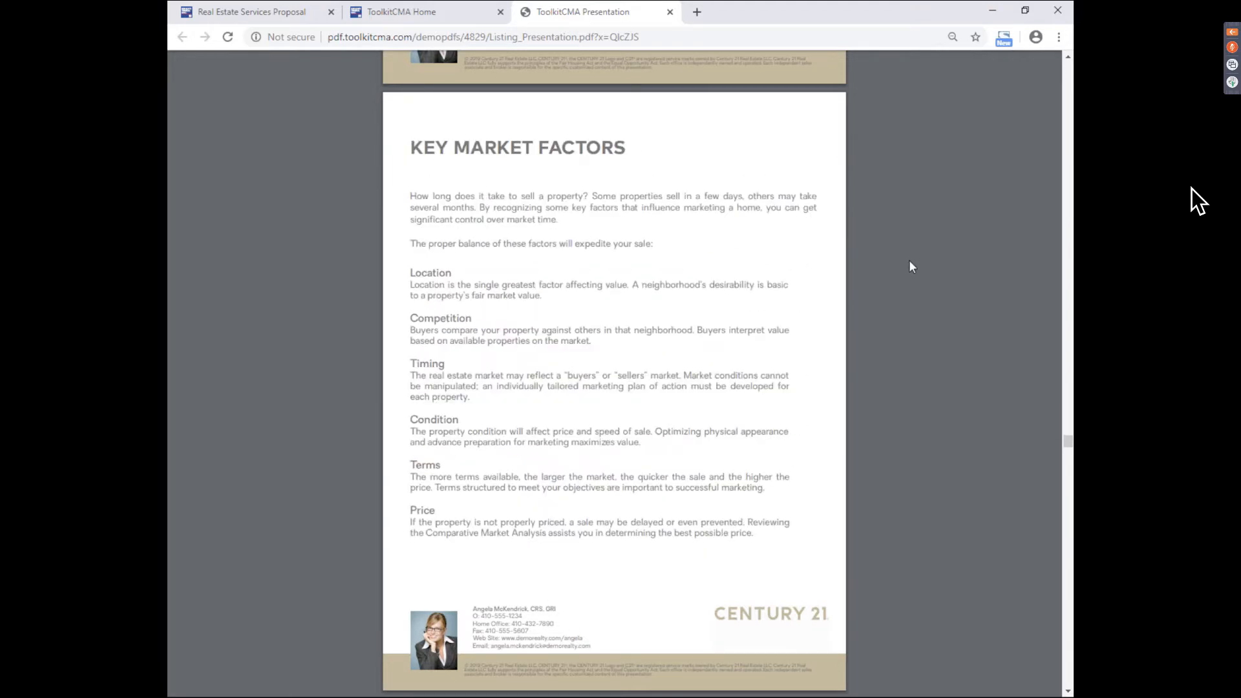
{"action": "key", "text": "Right"}
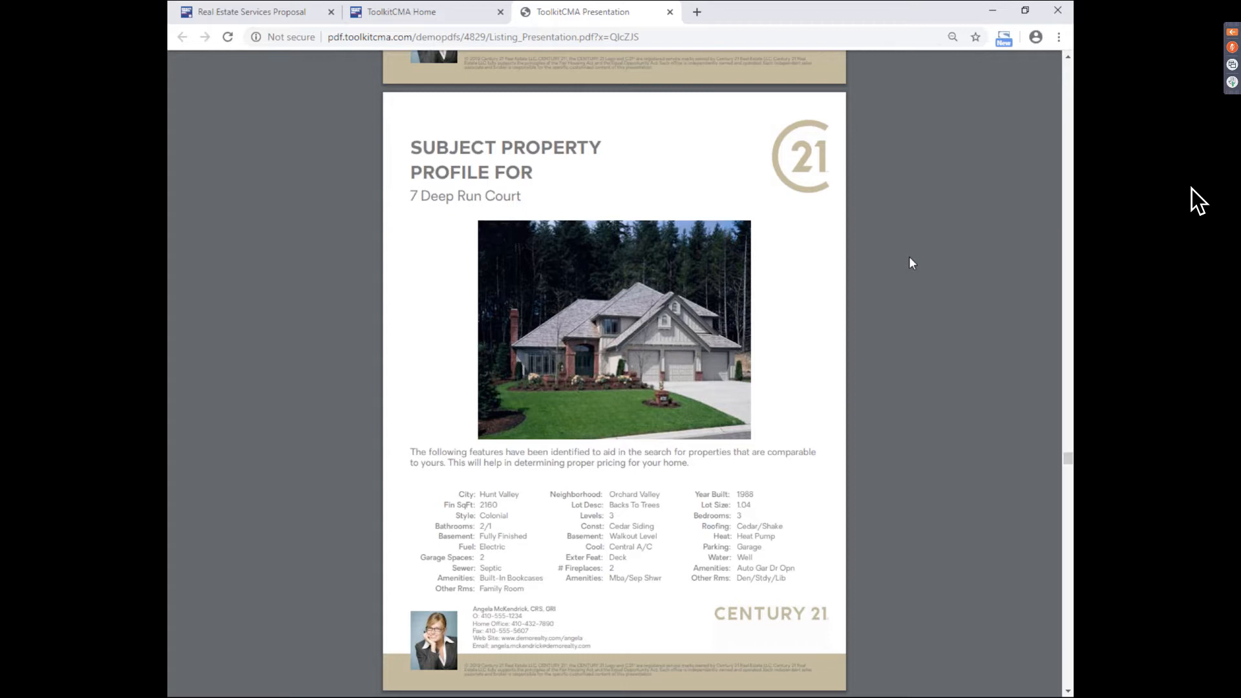
{"action": "key", "text": "Right"}
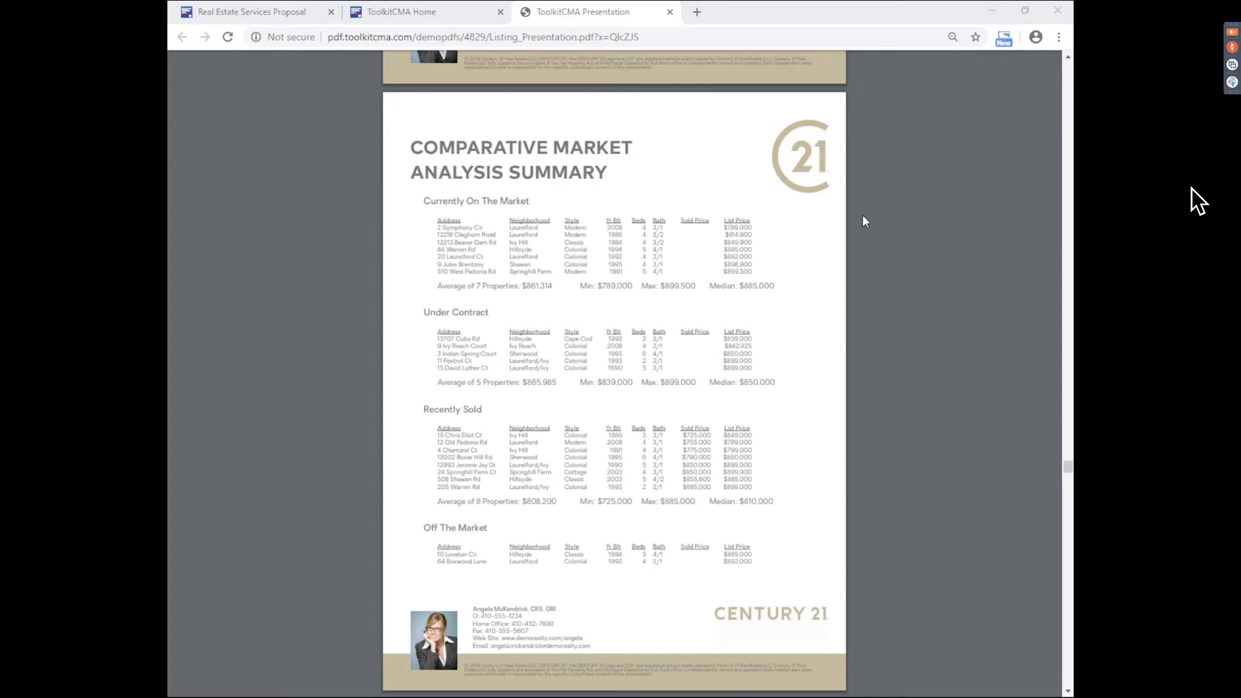
{"action": "left_click", "coordinate": [895, 214]}
{"action": "key", "text": "Right"}
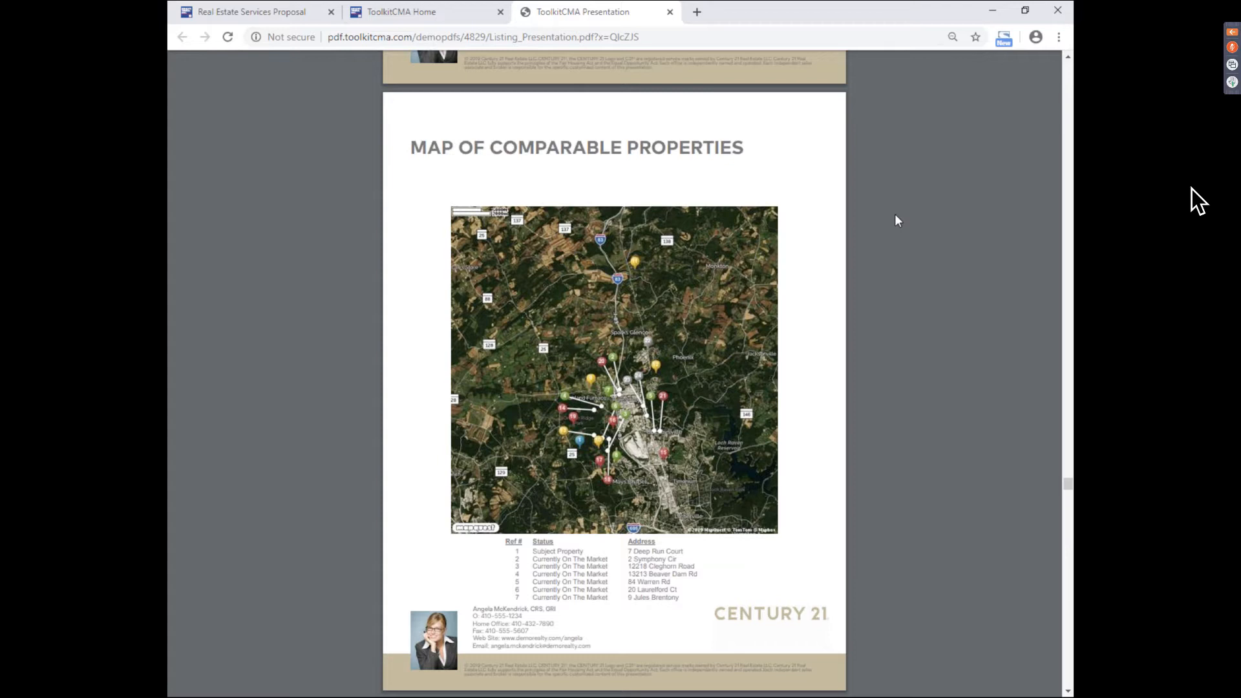
{"action": "key", "text": "Page_Down"}
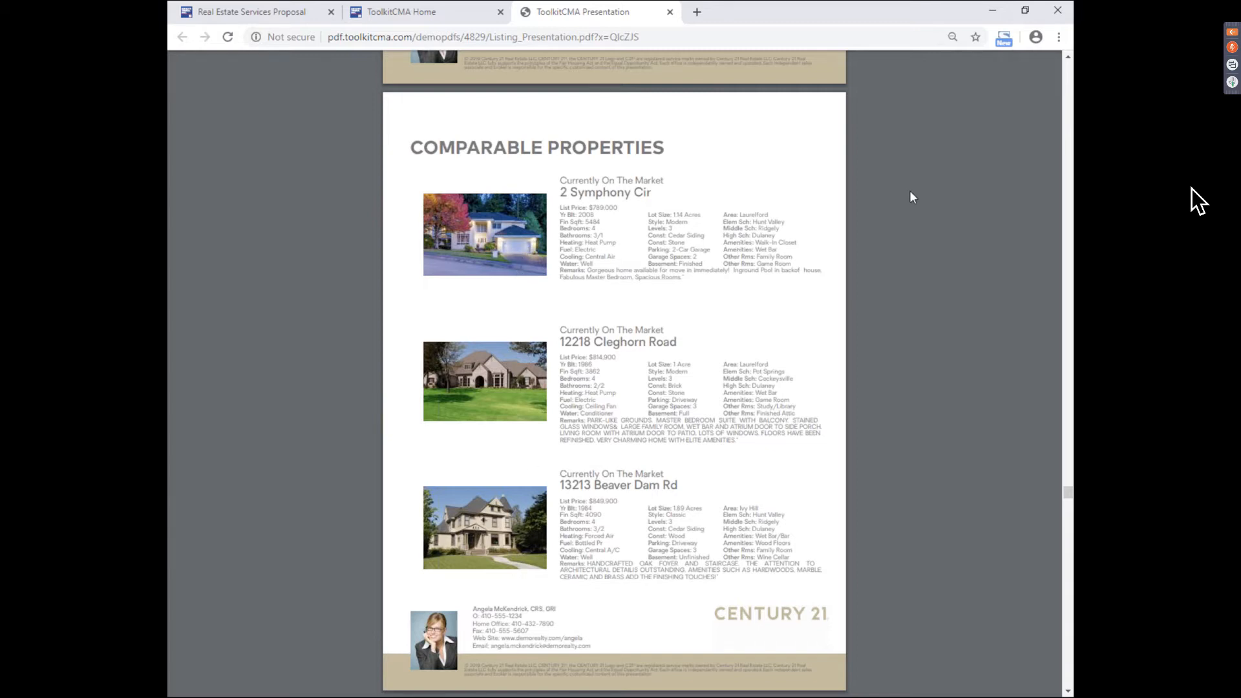
{"action": "key", "text": "Right"}
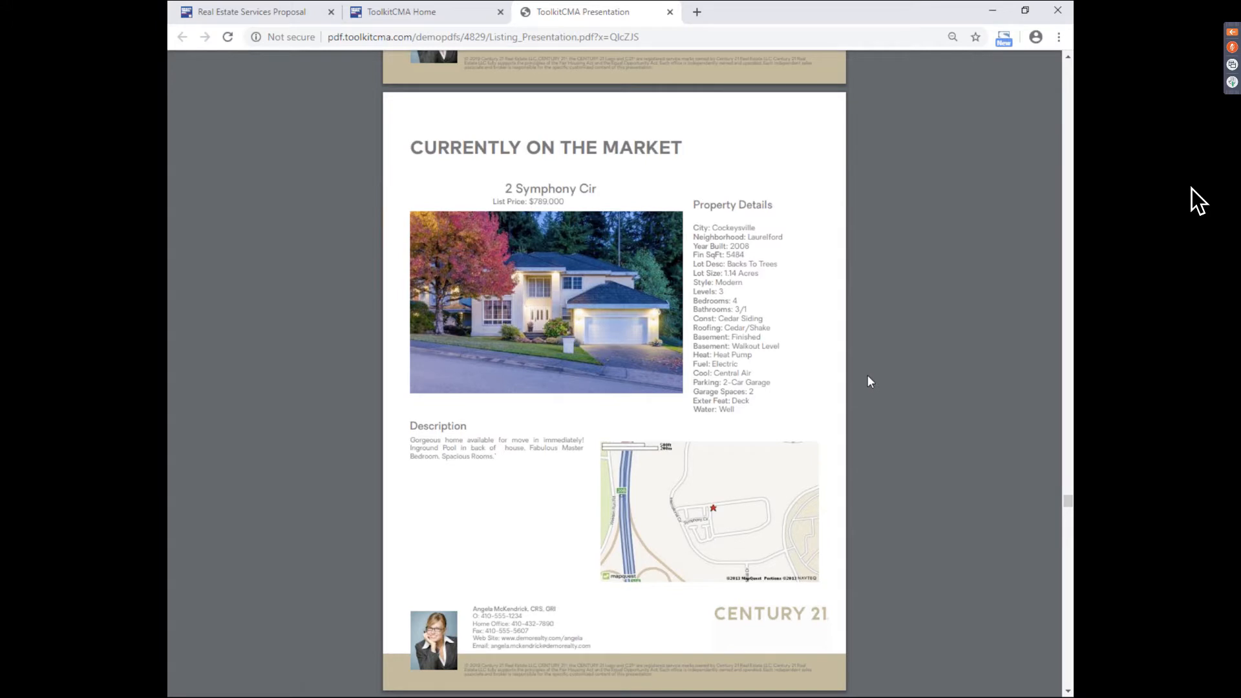
- Page past the aerial and street maps and Additional Photos to the Comparative Market Analysis grid
{"action": "key", "text": "Right"}
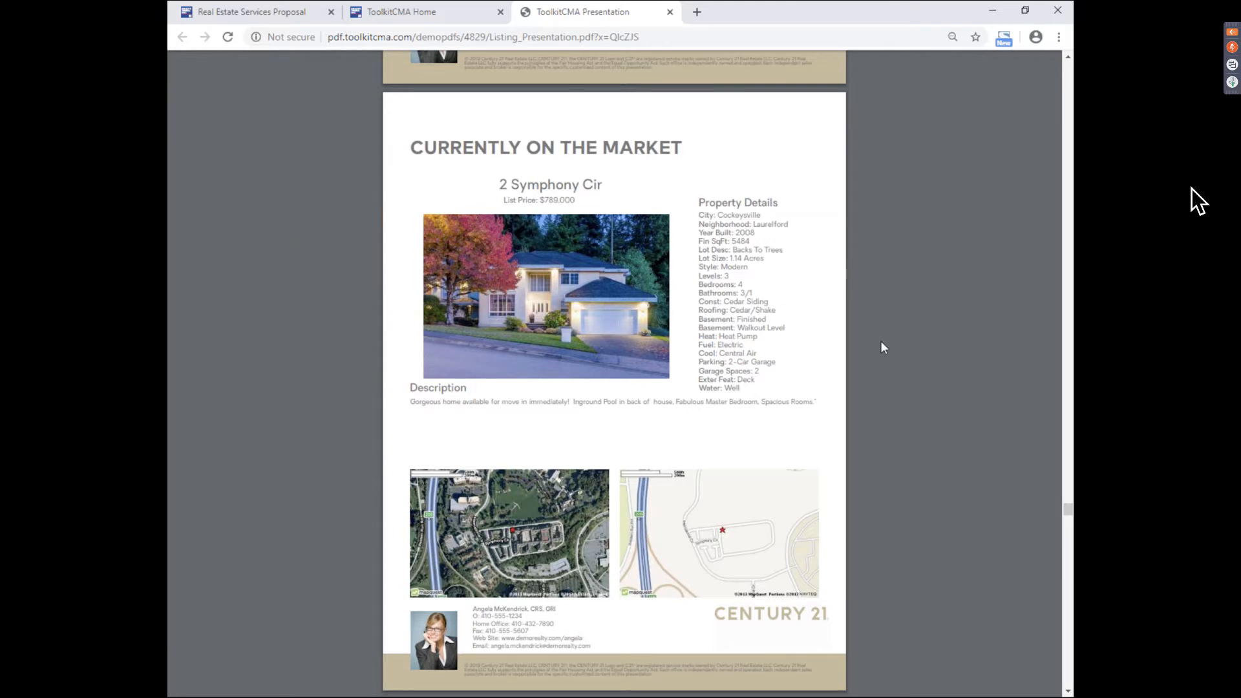
{"action": "key", "text": "Right"}
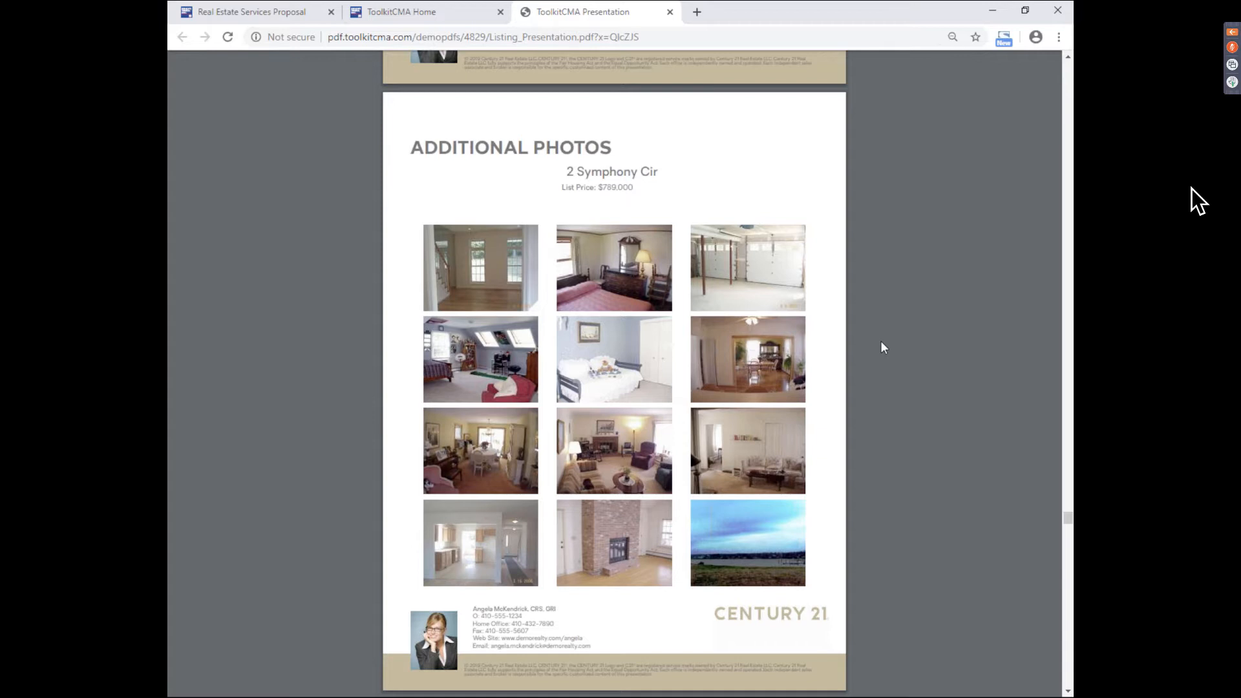
{"action": "key", "text": "Page_Down"}
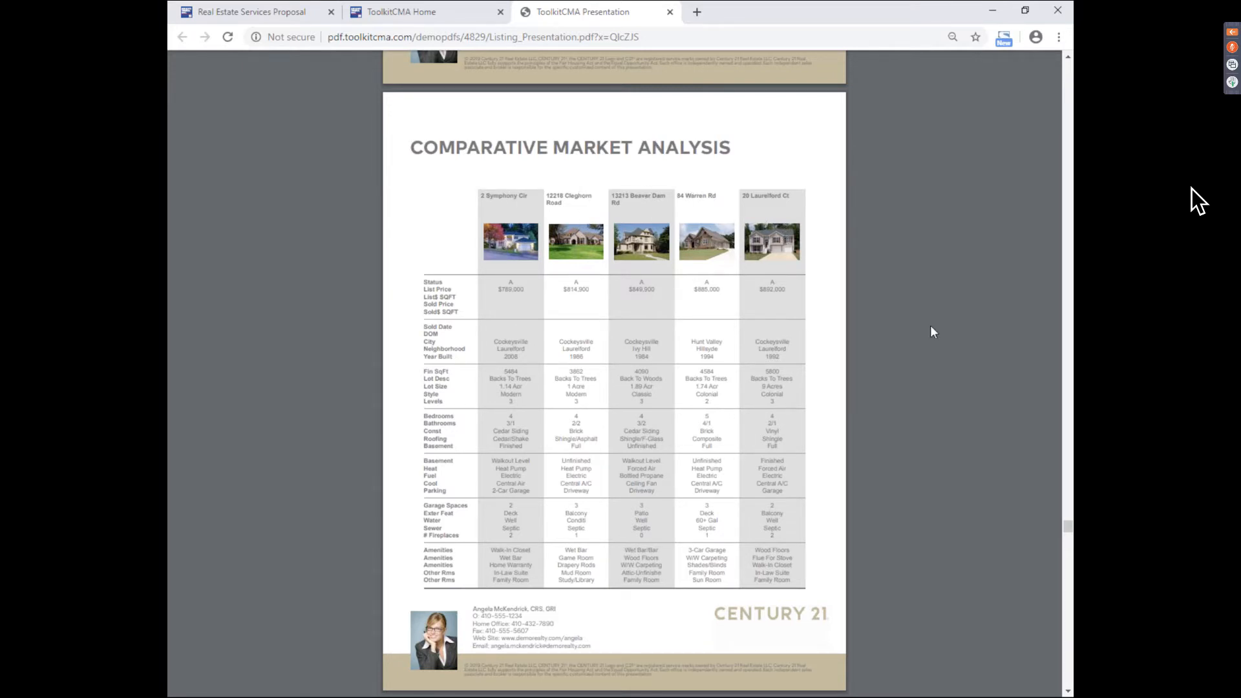
- Advance through the CMA graphed-by-status and CMA statistics pages toward Pricing Your Property to Sell
{"action": "scroll", "coordinate": [930, 327], "scroll_direction": "down", "scroll_amount": 5}
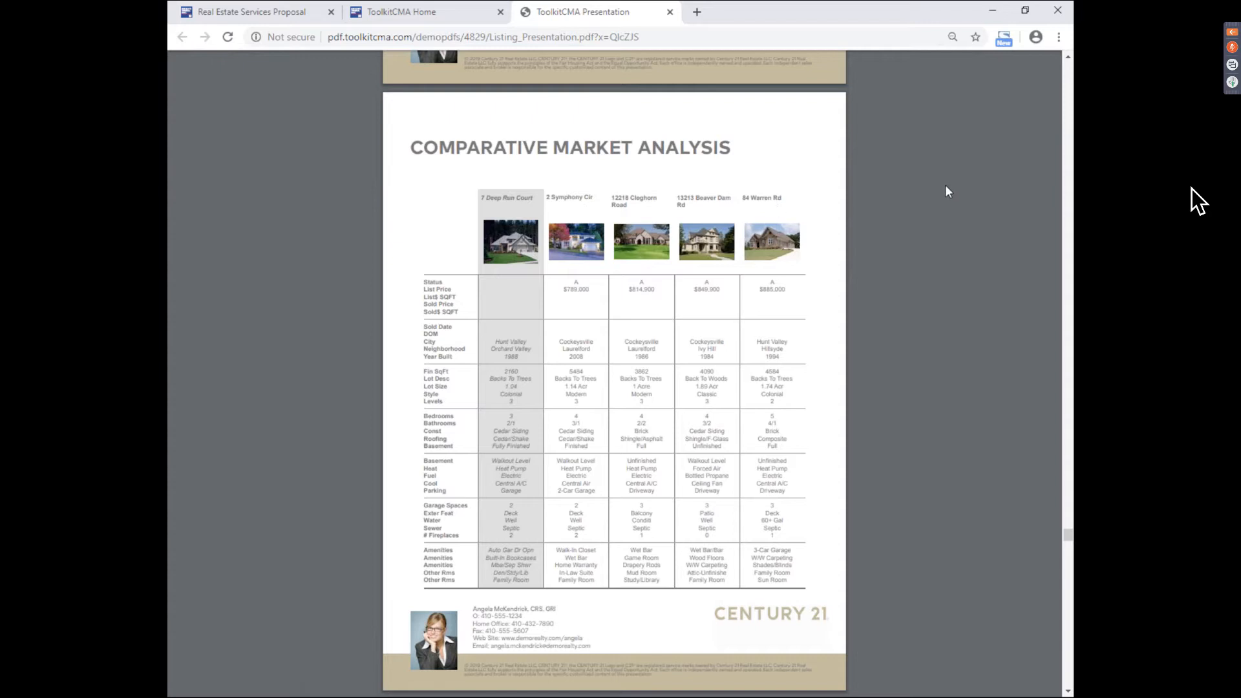
{"action": "scroll", "coordinate": [945, 192], "scroll_direction": "down", "scroll_amount": 10}
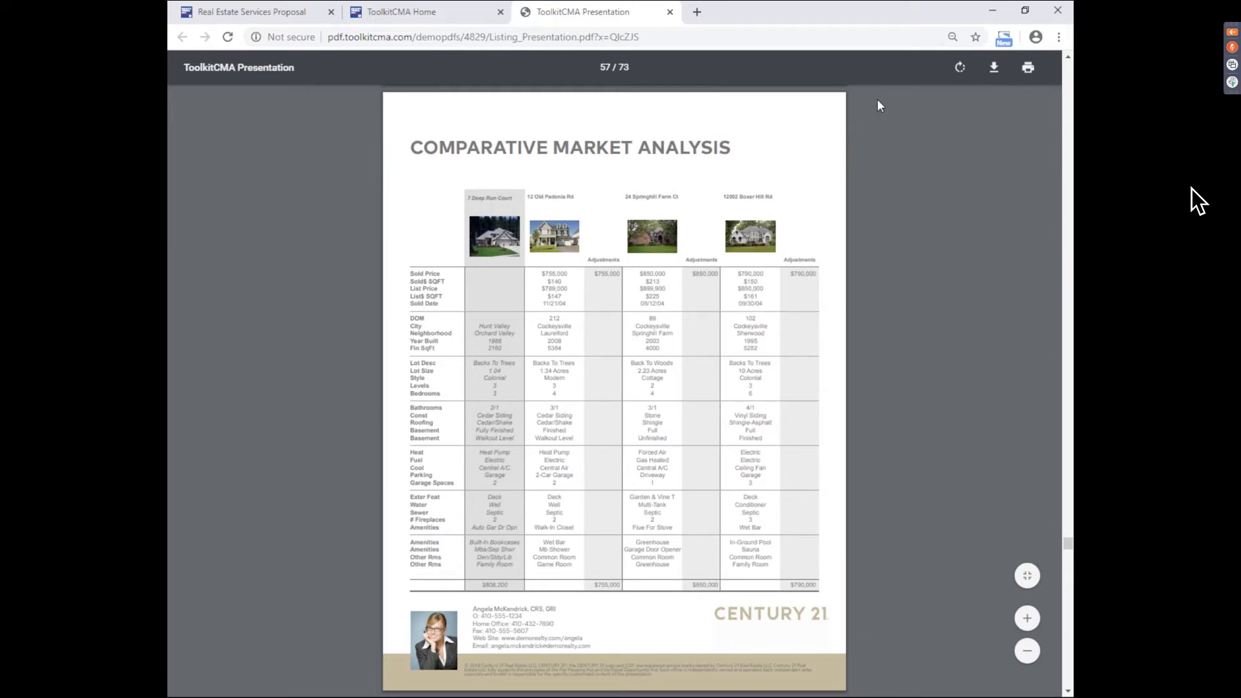
{"action": "key", "text": "Right"}
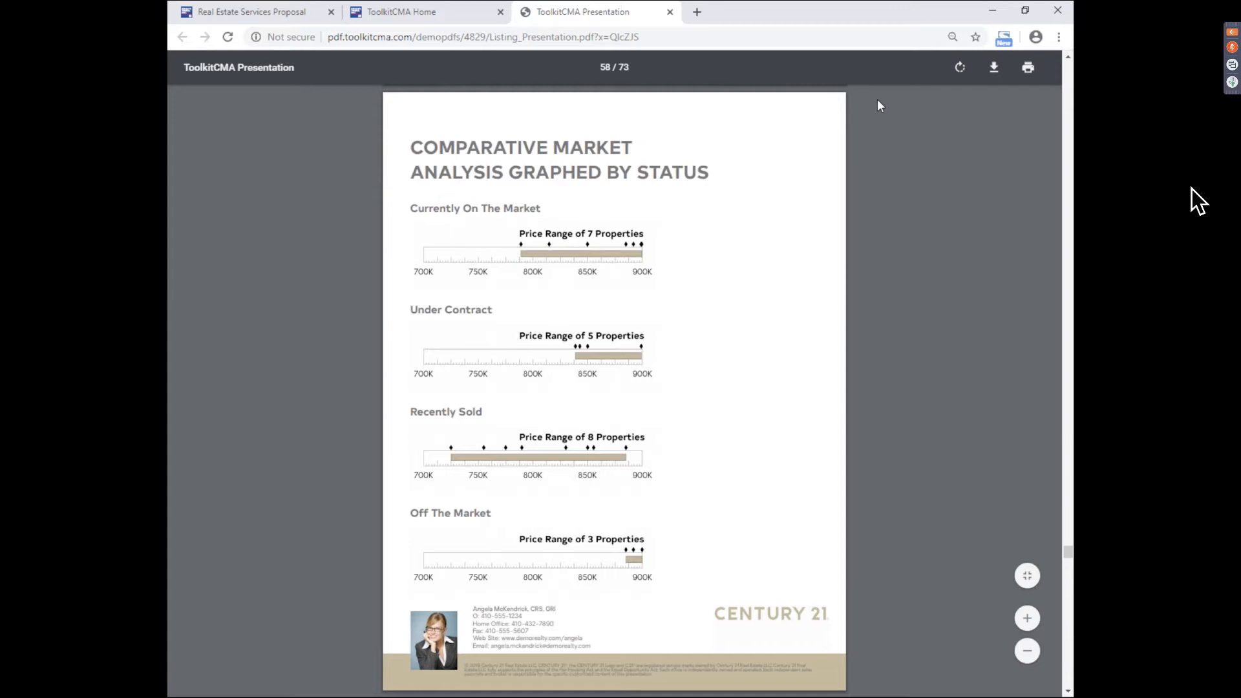
{"action": "key", "text": "Right"}
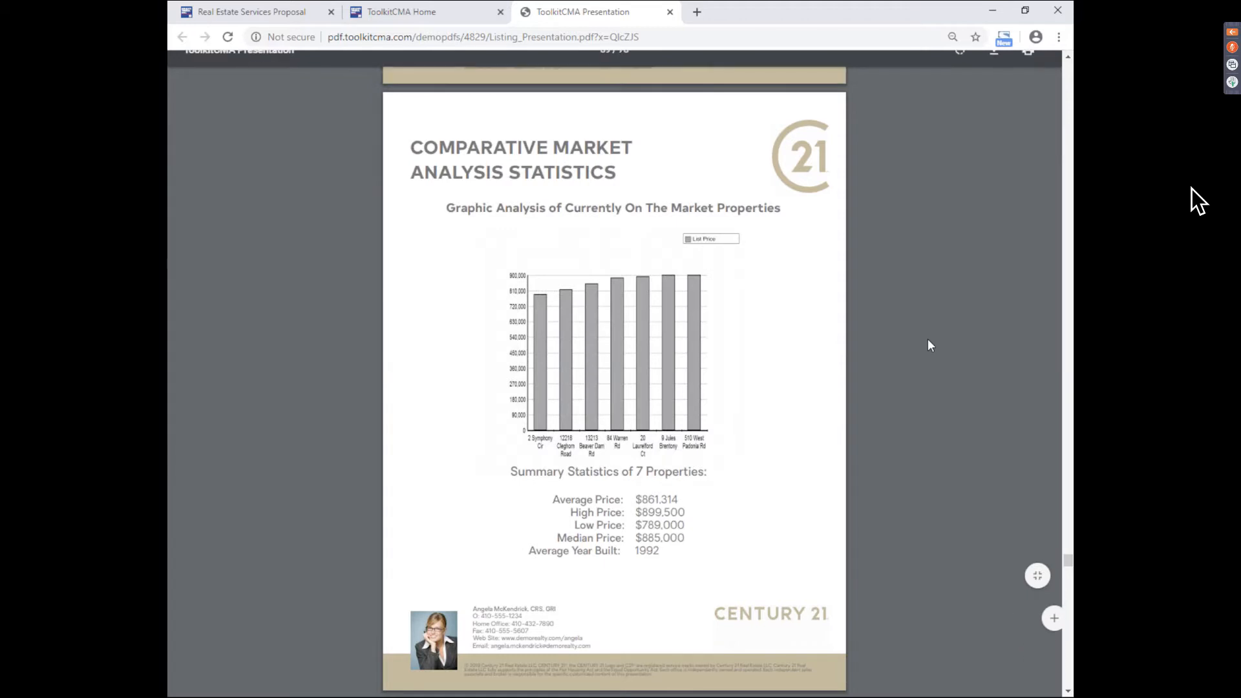
{"action": "key", "text": "Right"}
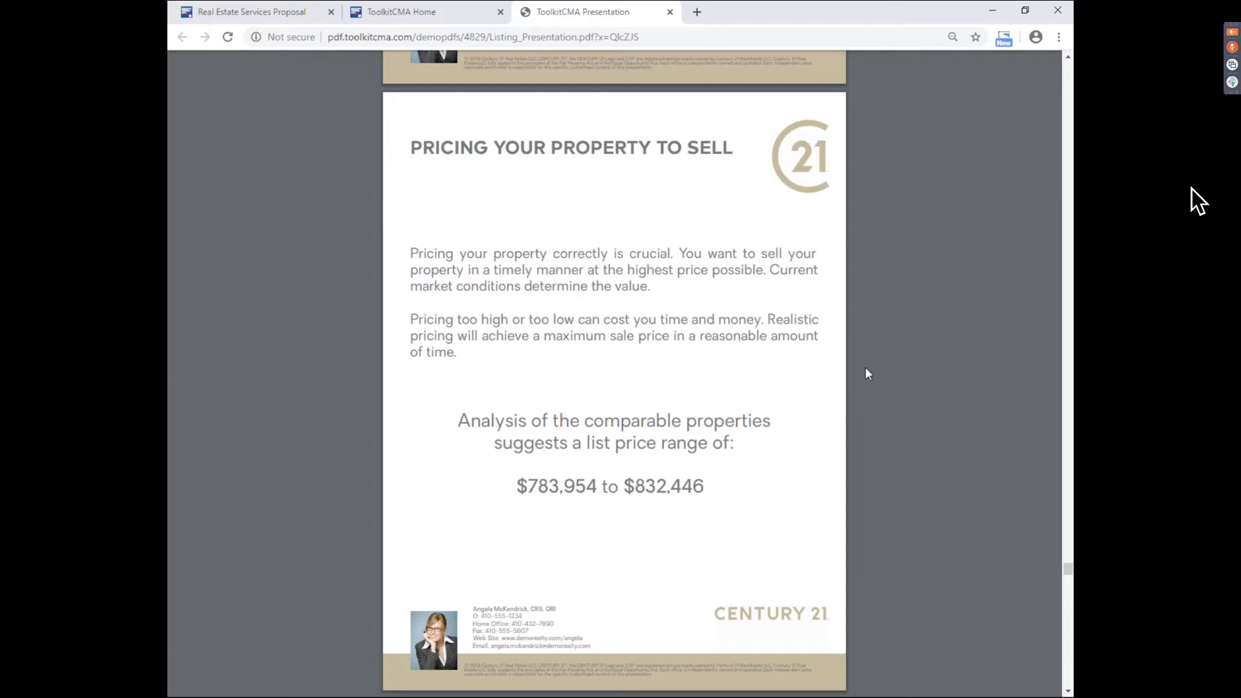
- Page through Pricing Strategy and Seller's Estimated Proceeds to the My Accomplishments resume page
{"action": "key", "text": "Page_Down"}
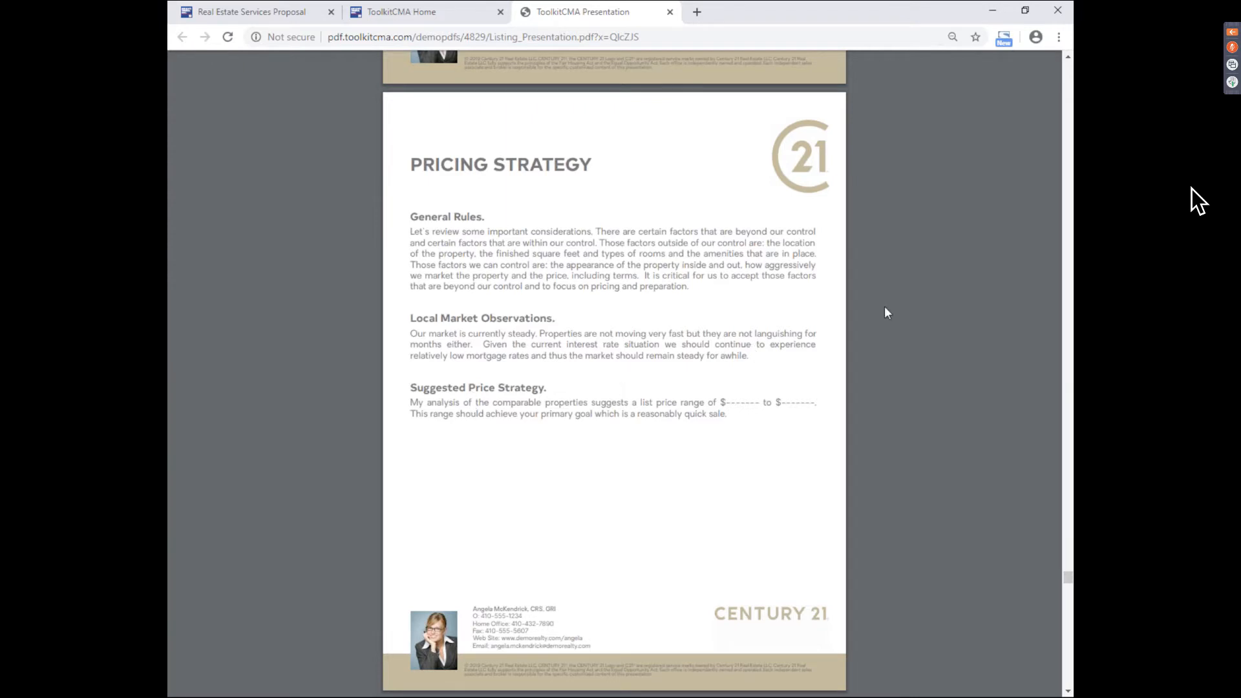
{"action": "key", "text": "Right"}
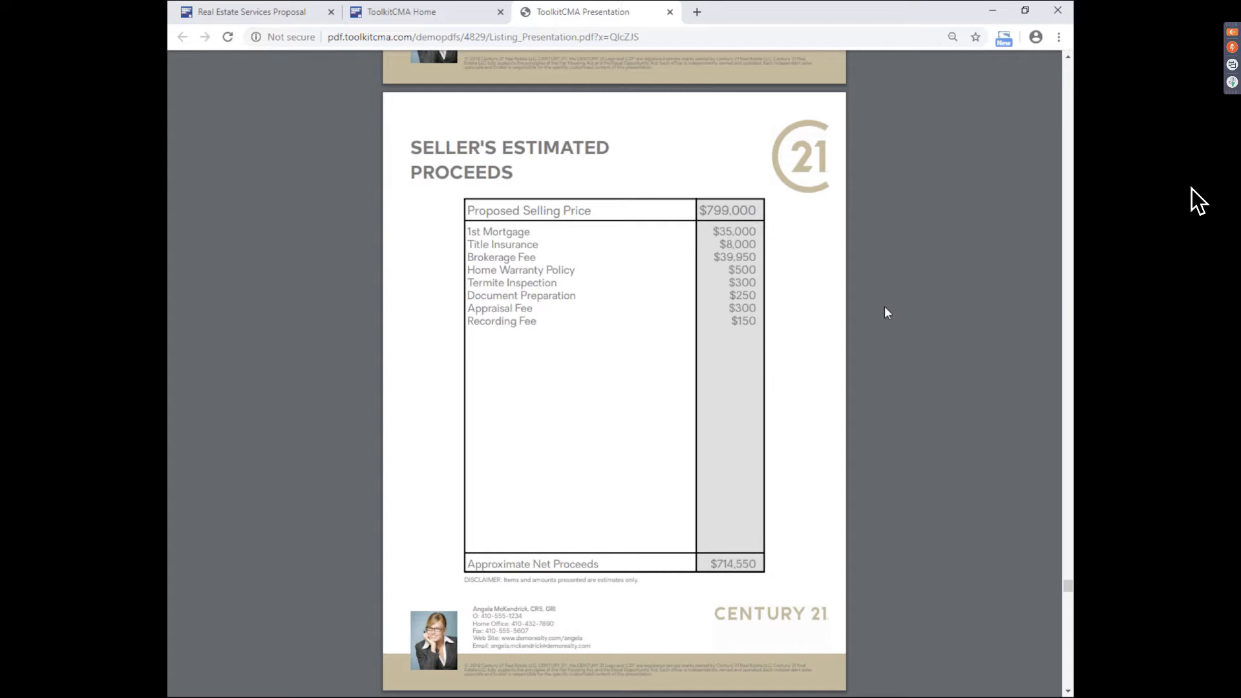
{"action": "key", "text": "Page_Down"}
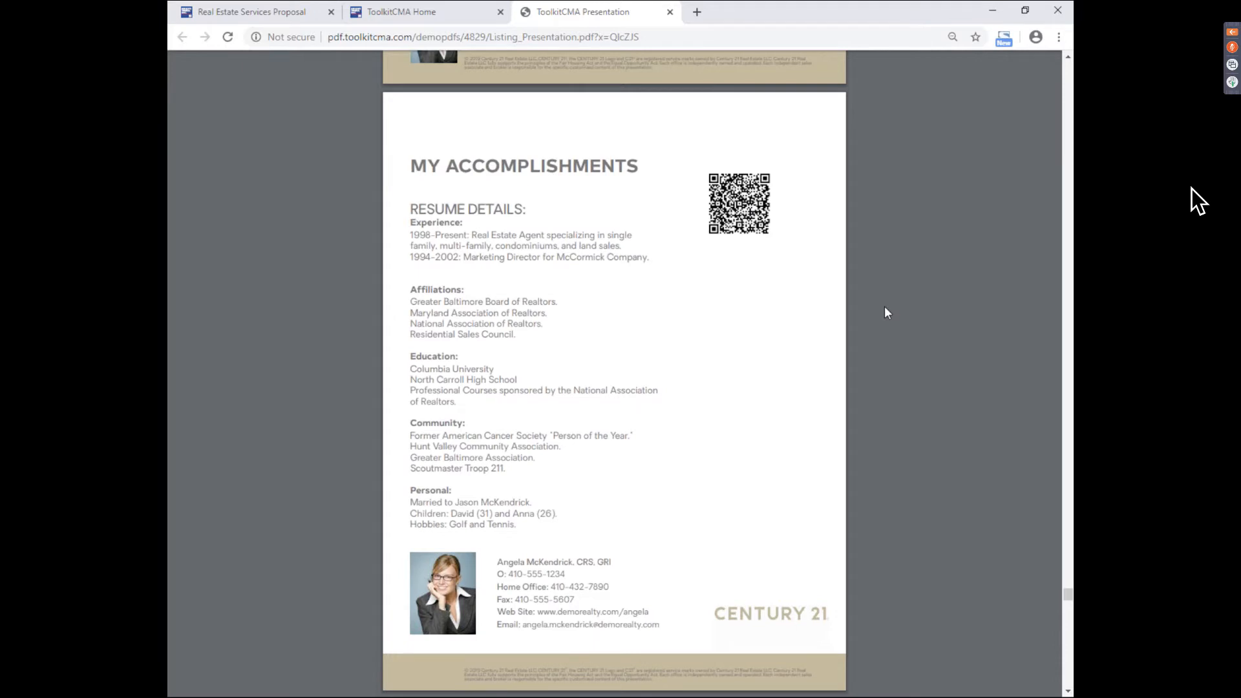
- Page through Customer References, Zillow, RealSatisfied, Reach150 and other review pages, then the commitment pages, to Thank You (72/73)
{"action": "key", "text": "Page_Down"}
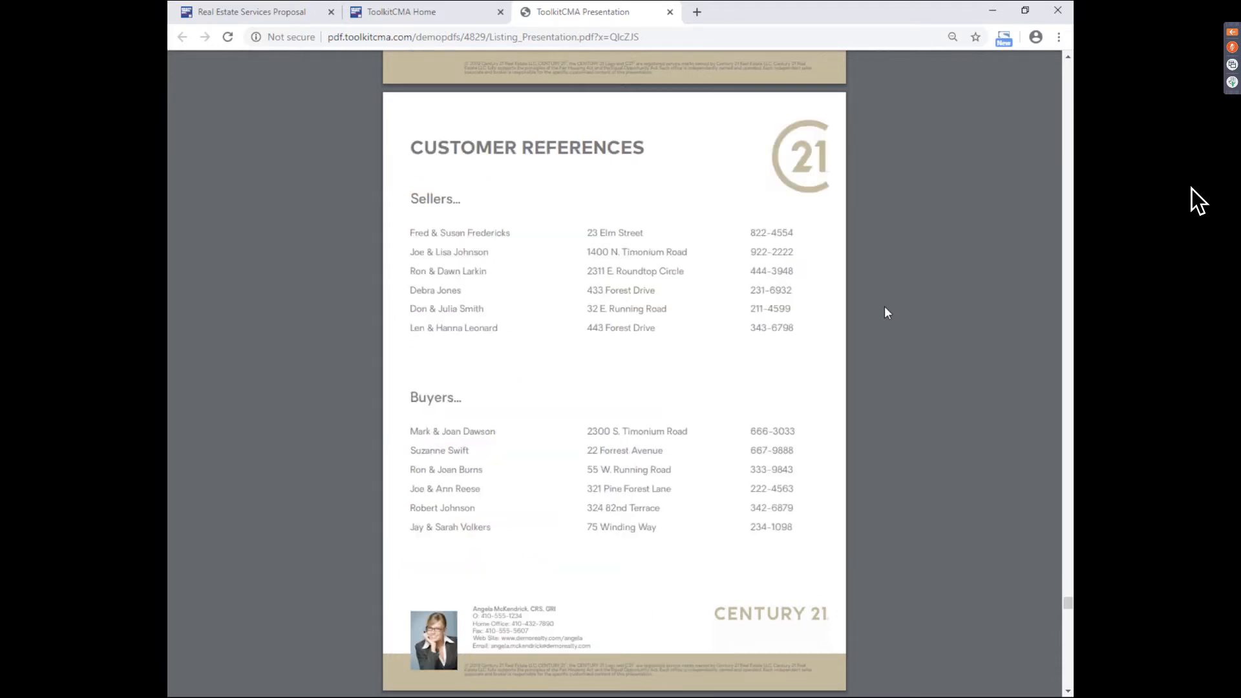
{"action": "key", "text": "Page_Down"}
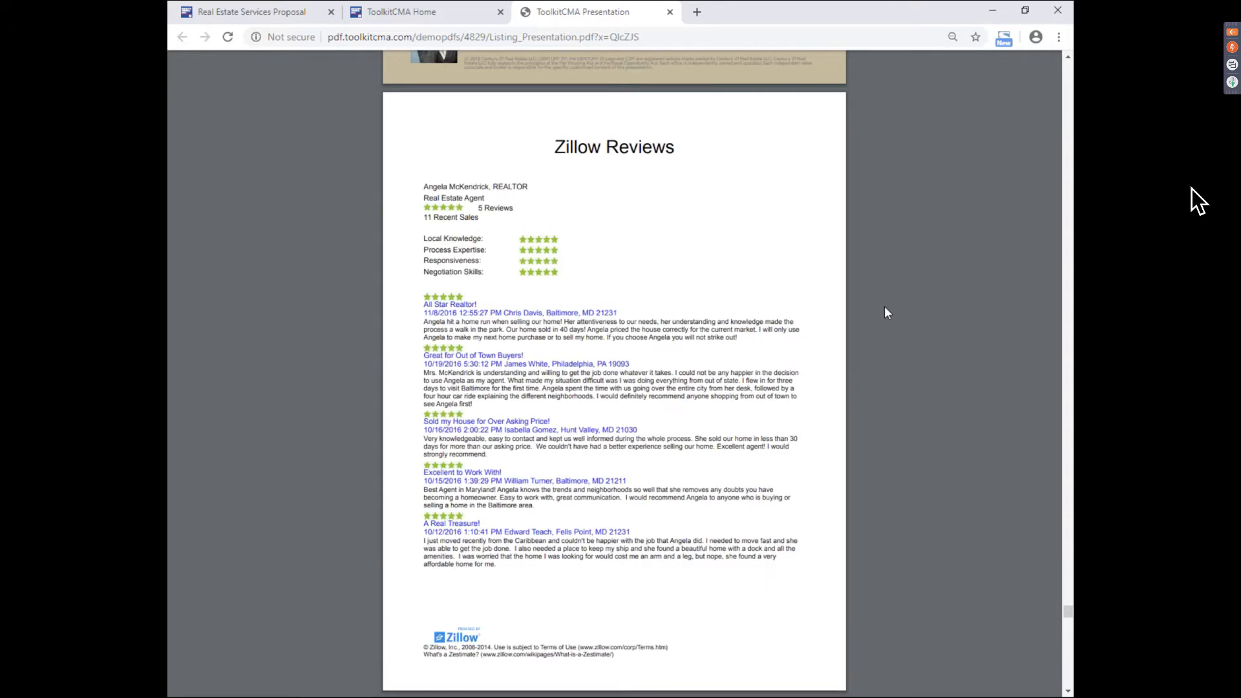
{"action": "key", "text": "Page_Down"}
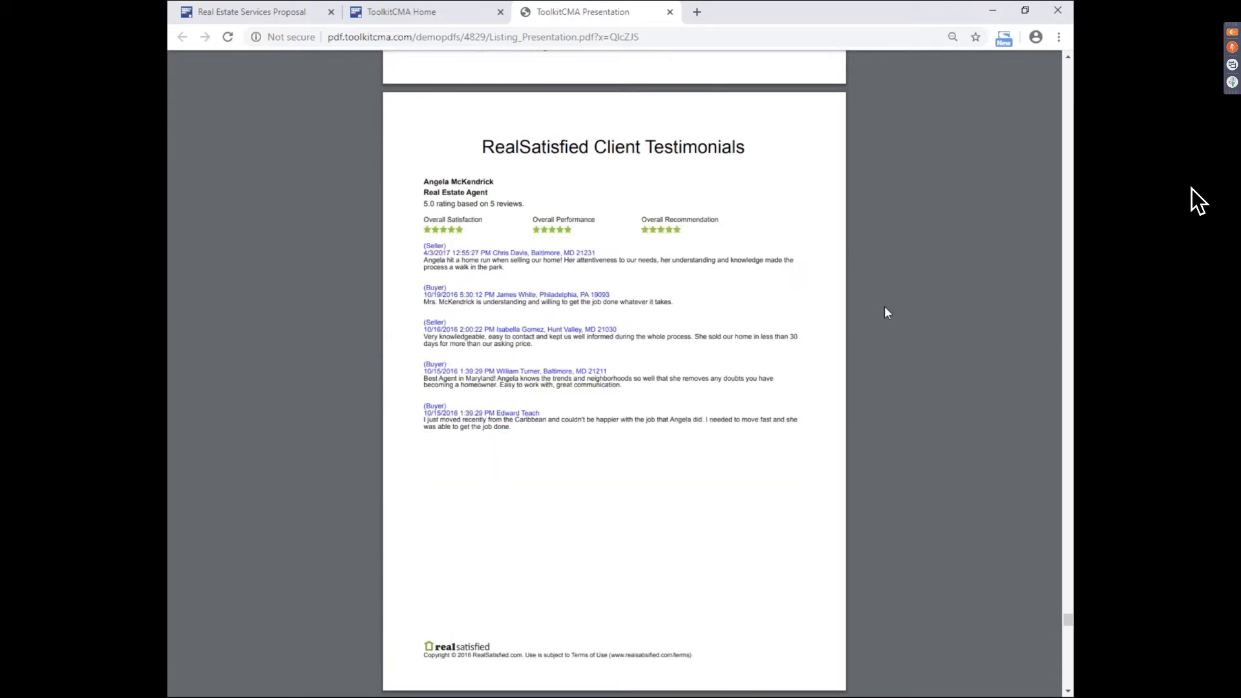
{"action": "key", "text": "Page_Down"}
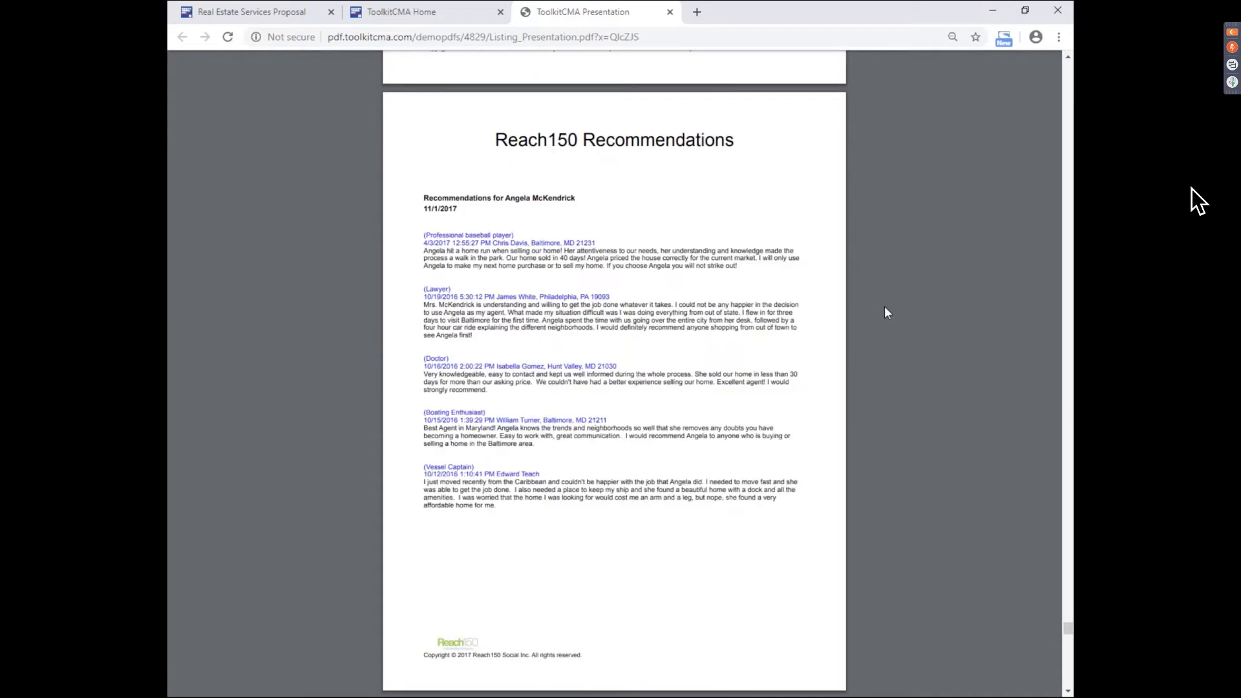
{"action": "key", "text": "Page_Down"}
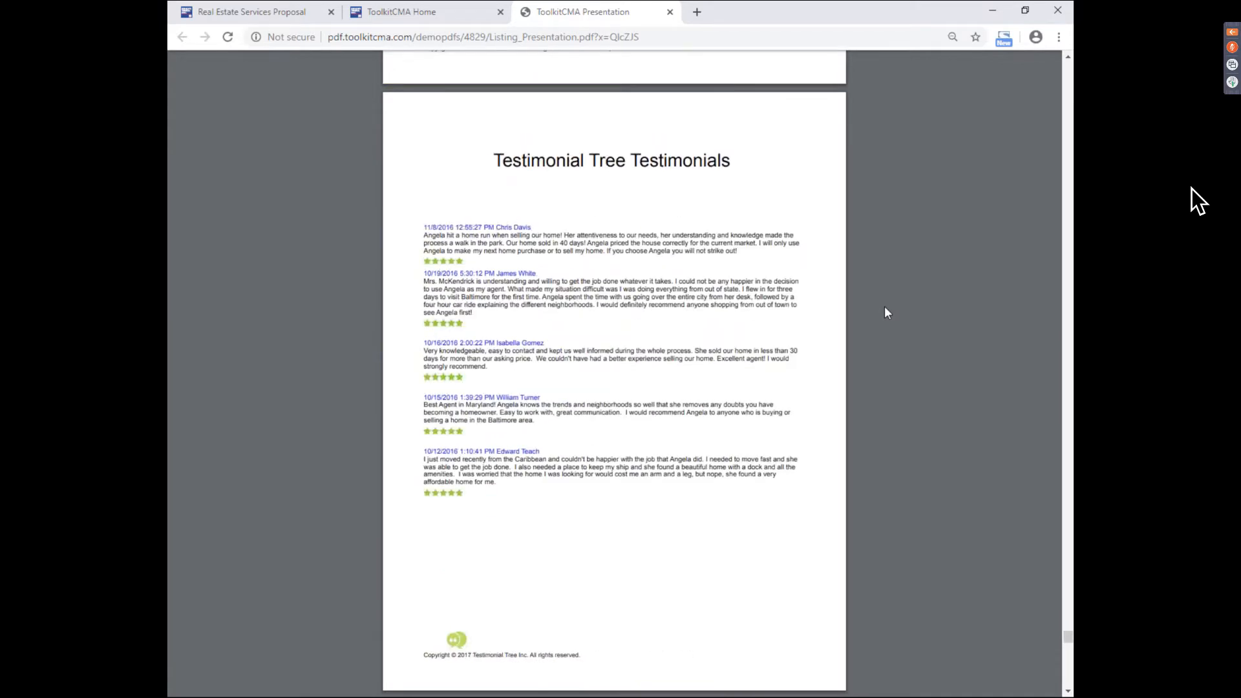
{"action": "key", "text": "Page_Down"}
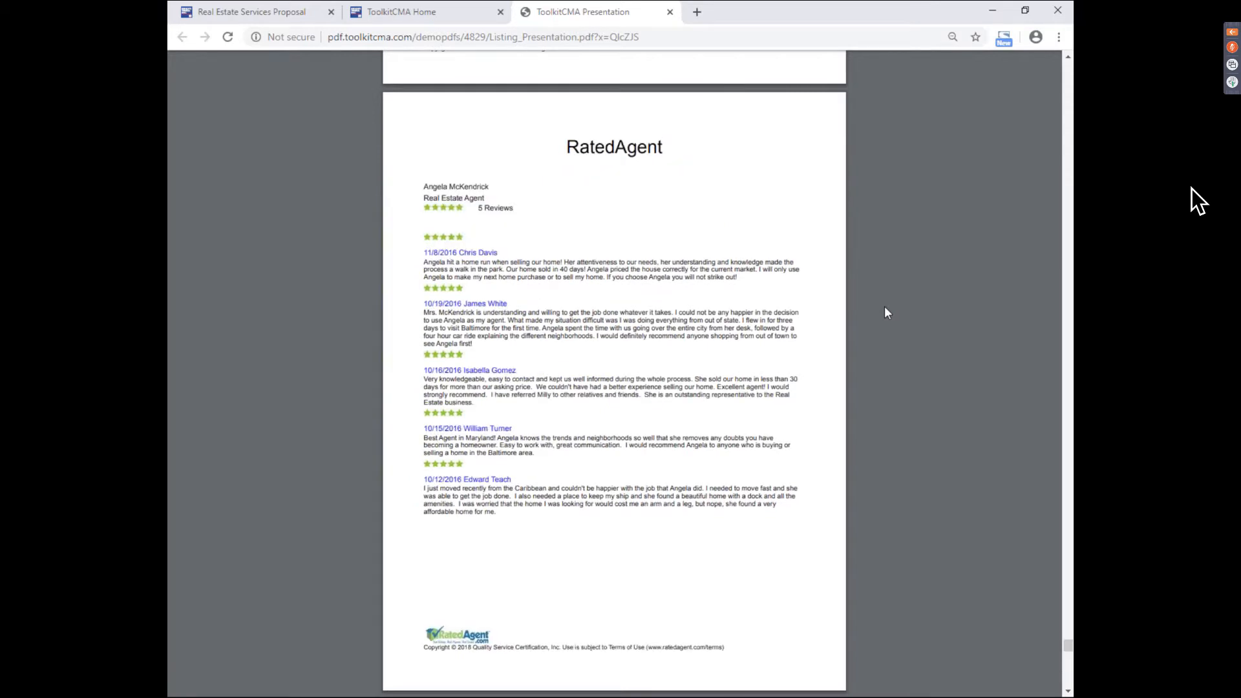
{"action": "key", "text": "Page_Down"}
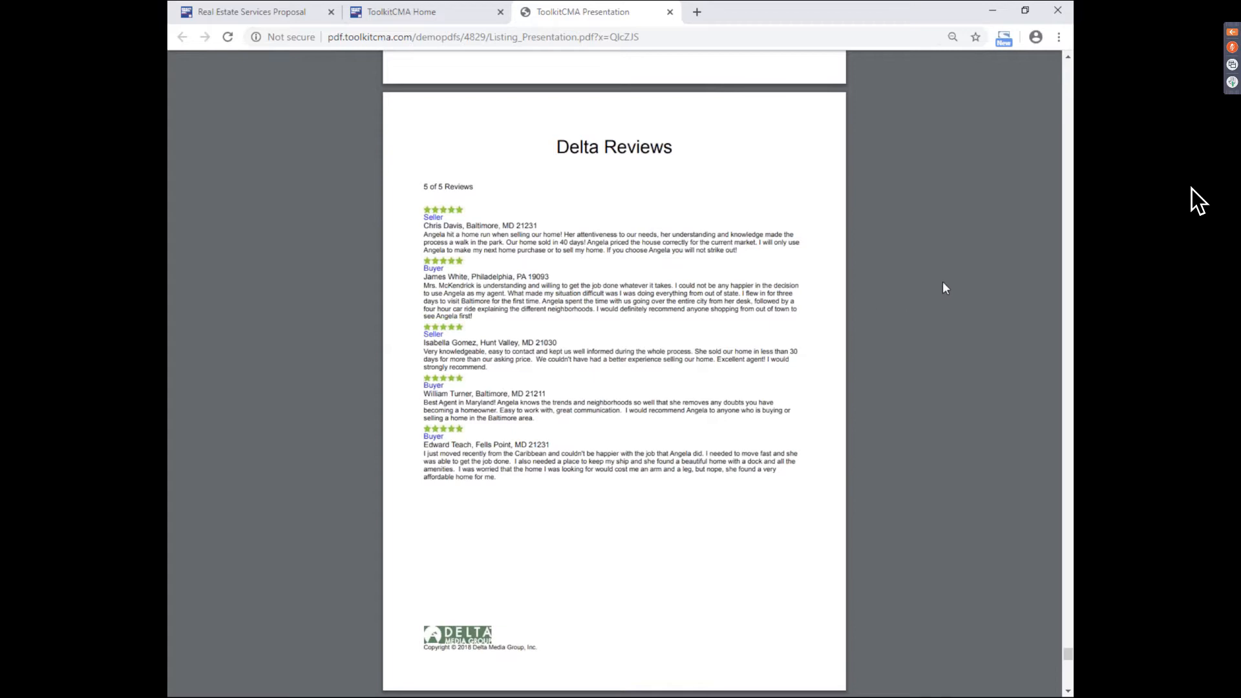
{"action": "key", "text": "Page_Down"}
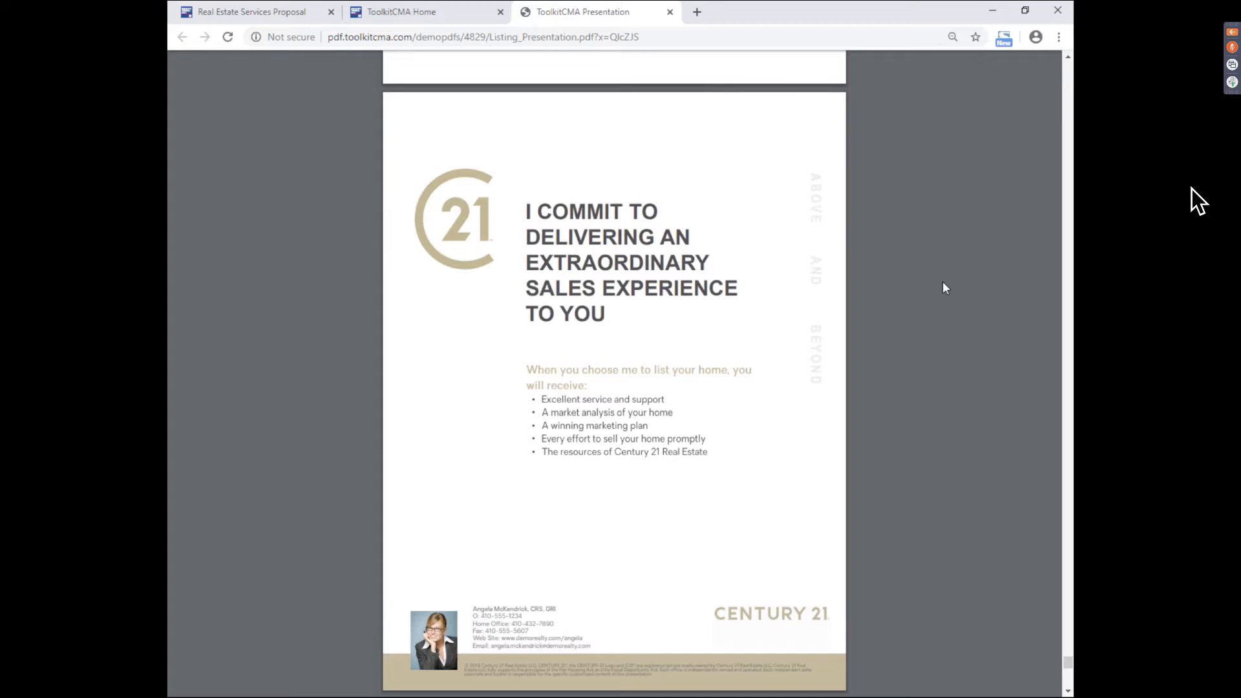
{"action": "key", "text": "Page_Down"}
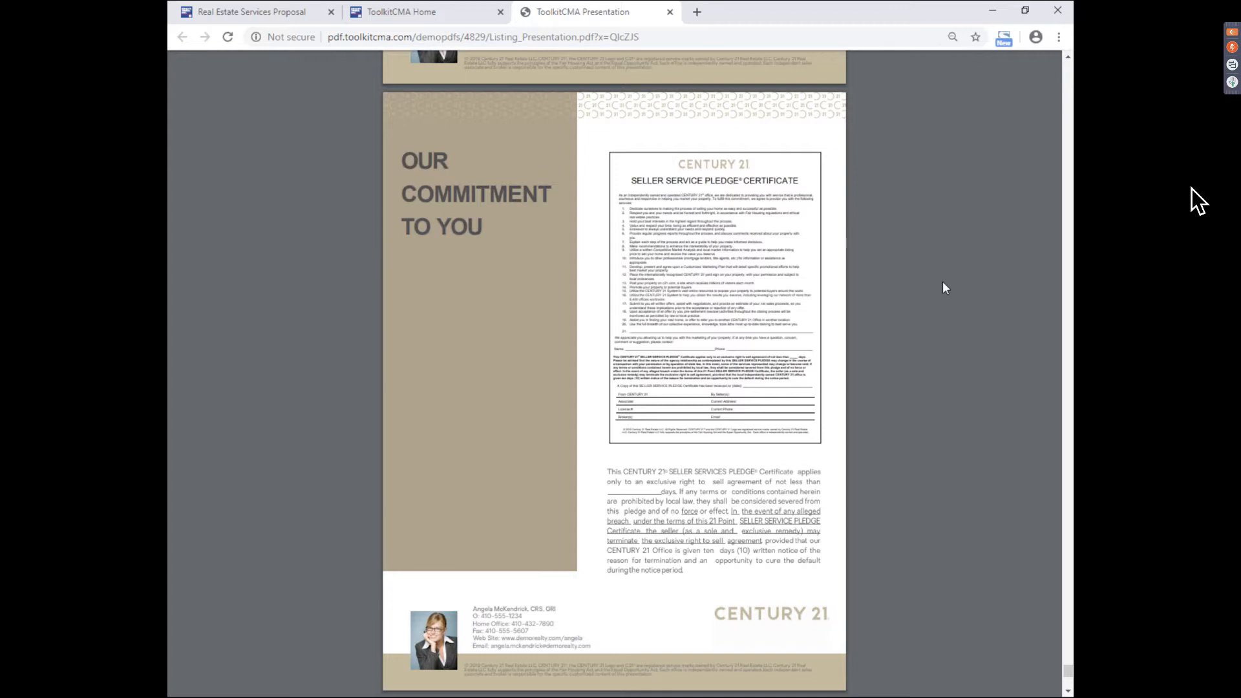
{"action": "scroll", "coordinate": [943, 285], "scroll_direction": "down", "scroll_amount": 5}
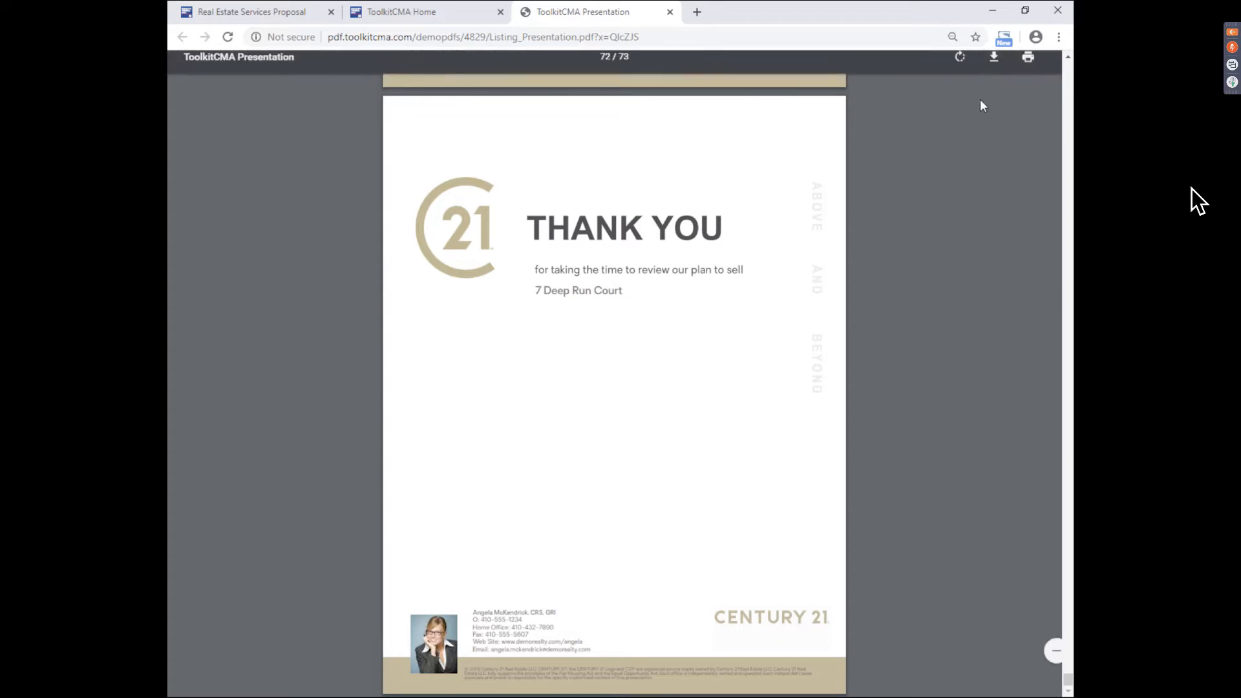
- Close the ToolkitCMA Presentation PDF browser tab
{"action": "left_click", "coordinate": [668, 12]}
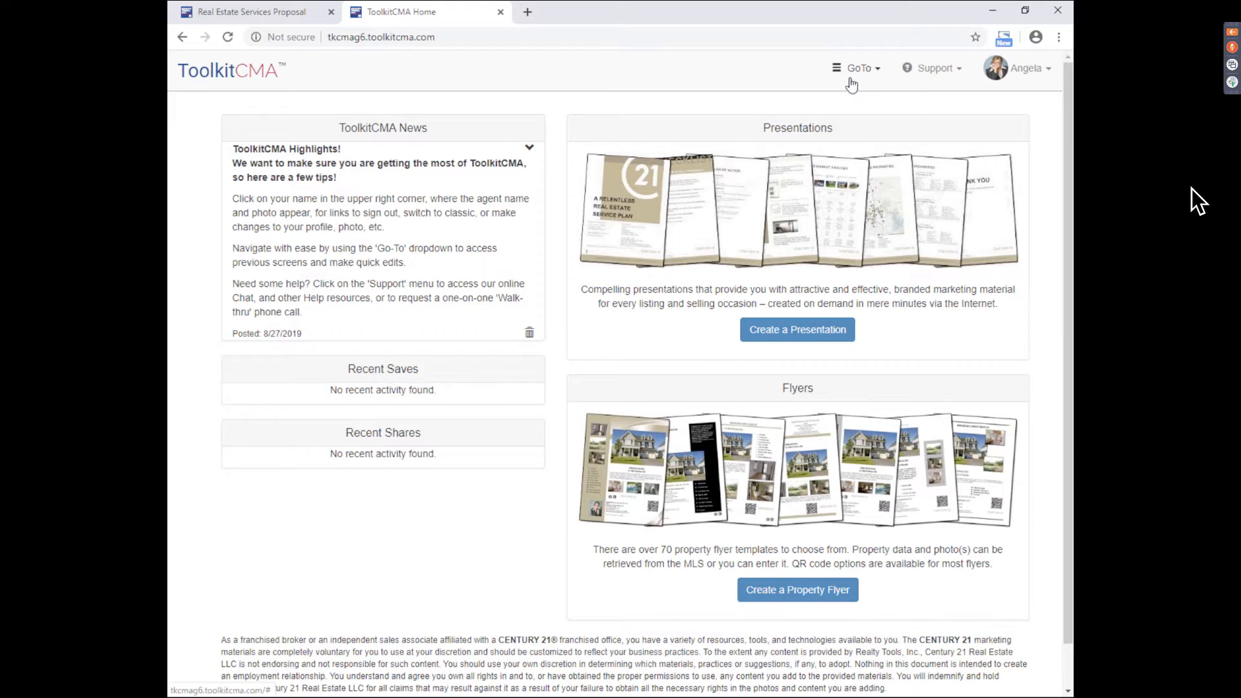
- Choose Help from the Support menu to show the startup guide, walk-thru, tutorials and contact options
{"action": "left_click", "coordinate": [942, 81]}
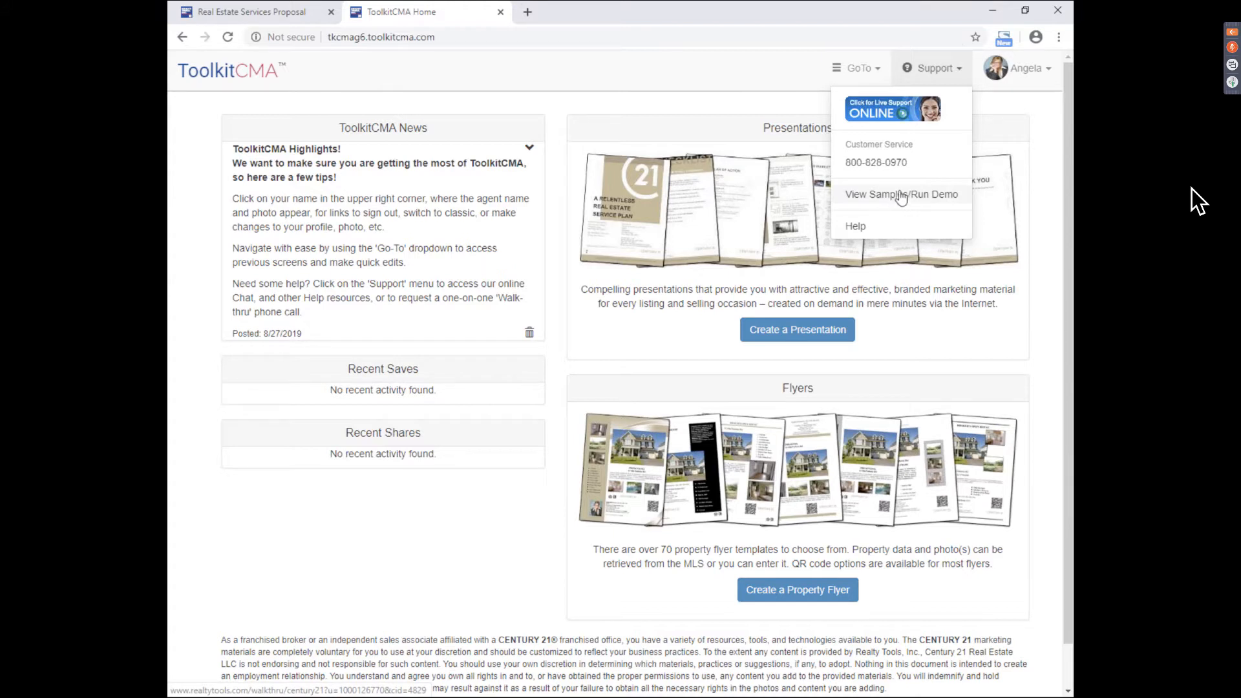
{"action": "left_click", "coordinate": [870, 230]}
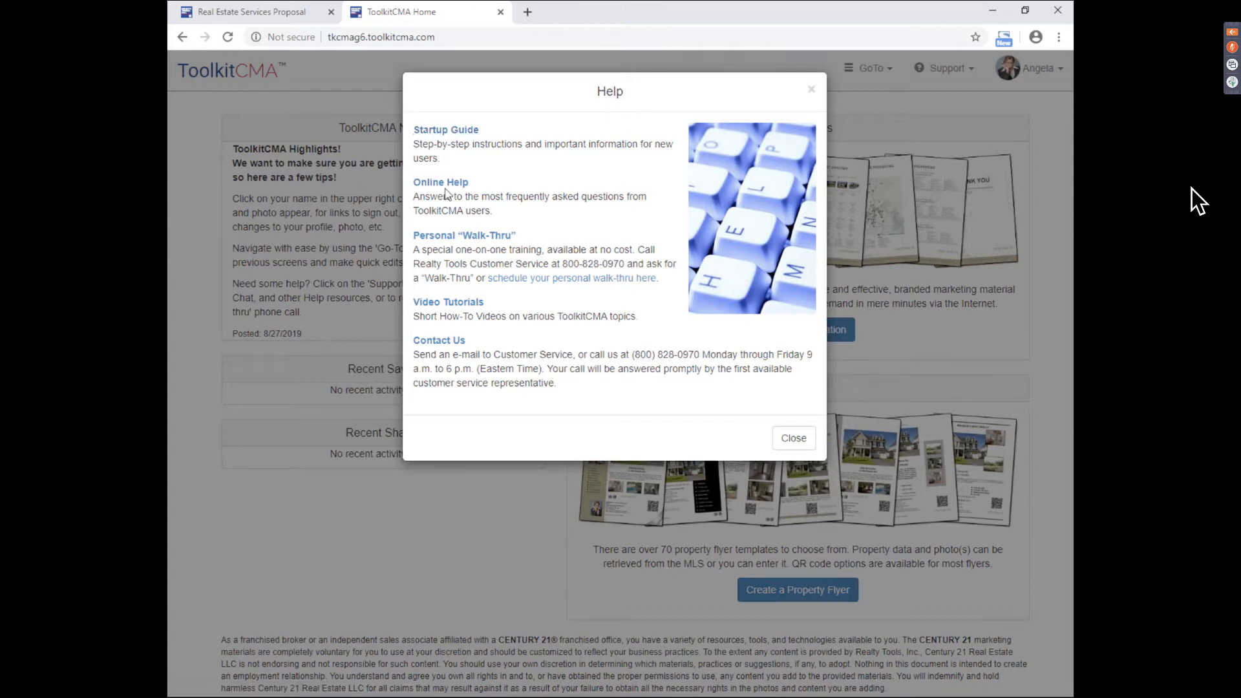
{"action": "left_click", "coordinate": [500, 237]}
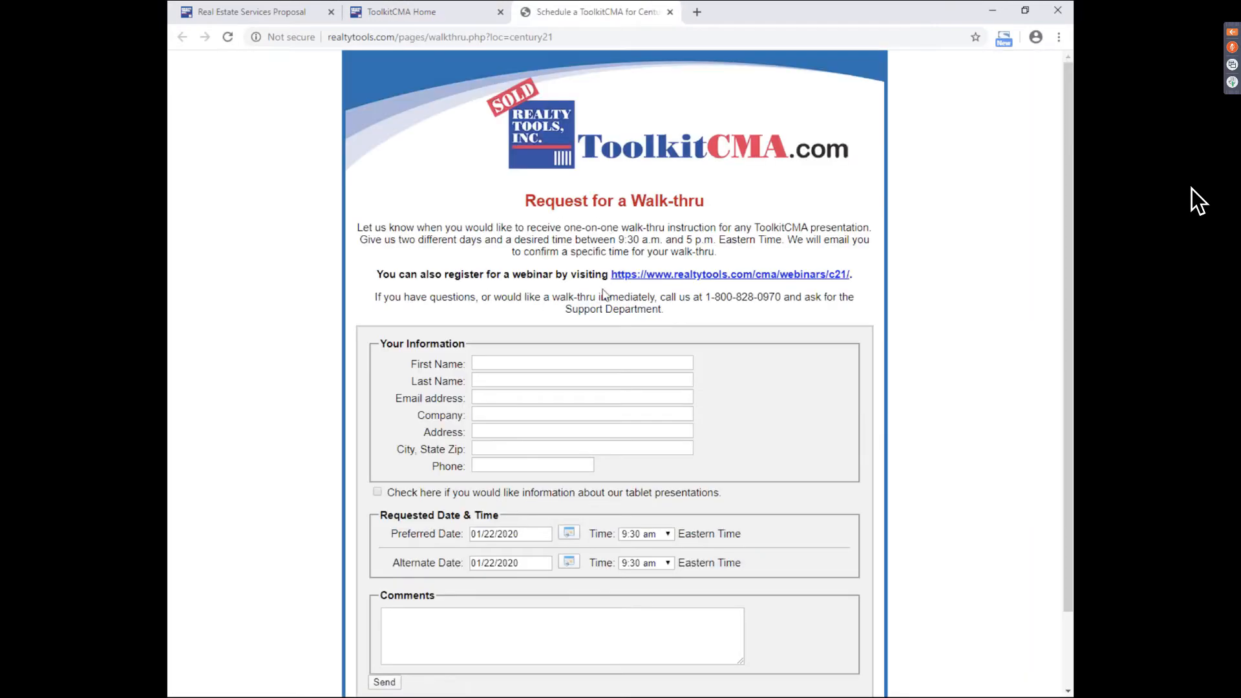
{"action": "left_click_drag", "start_coordinate": [1070, 284], "coordinate": [1071, 320]}
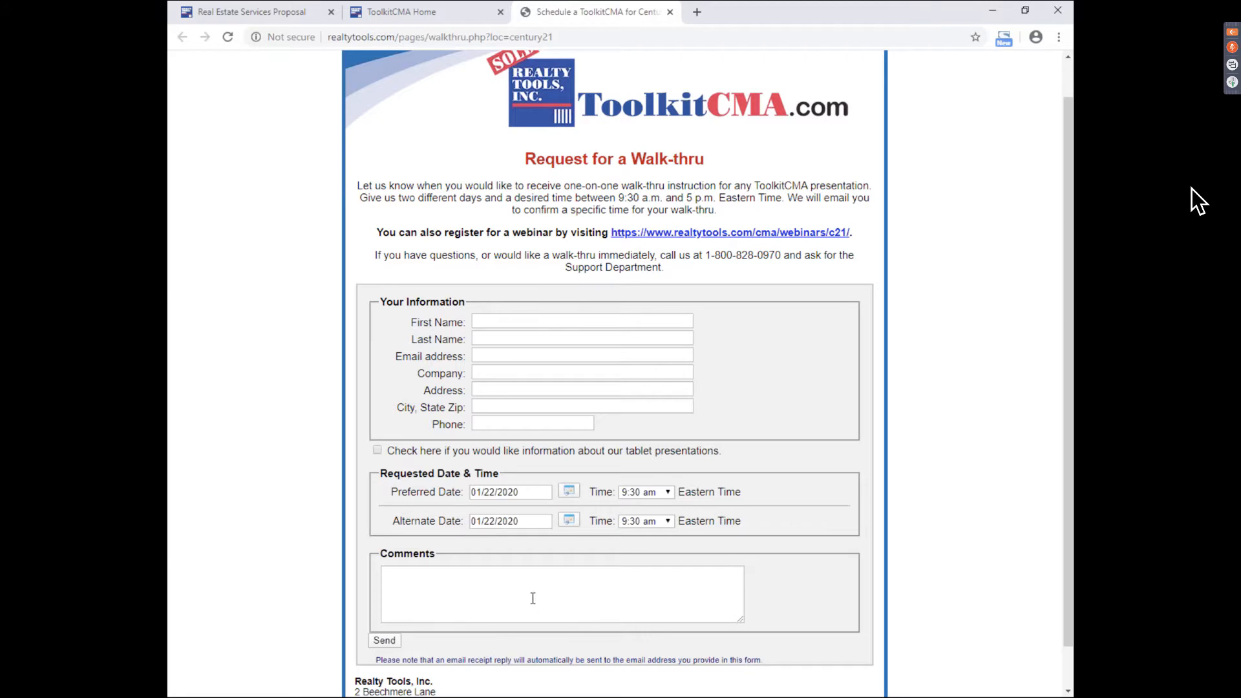
{"action": "left_click", "coordinate": [672, 13]}
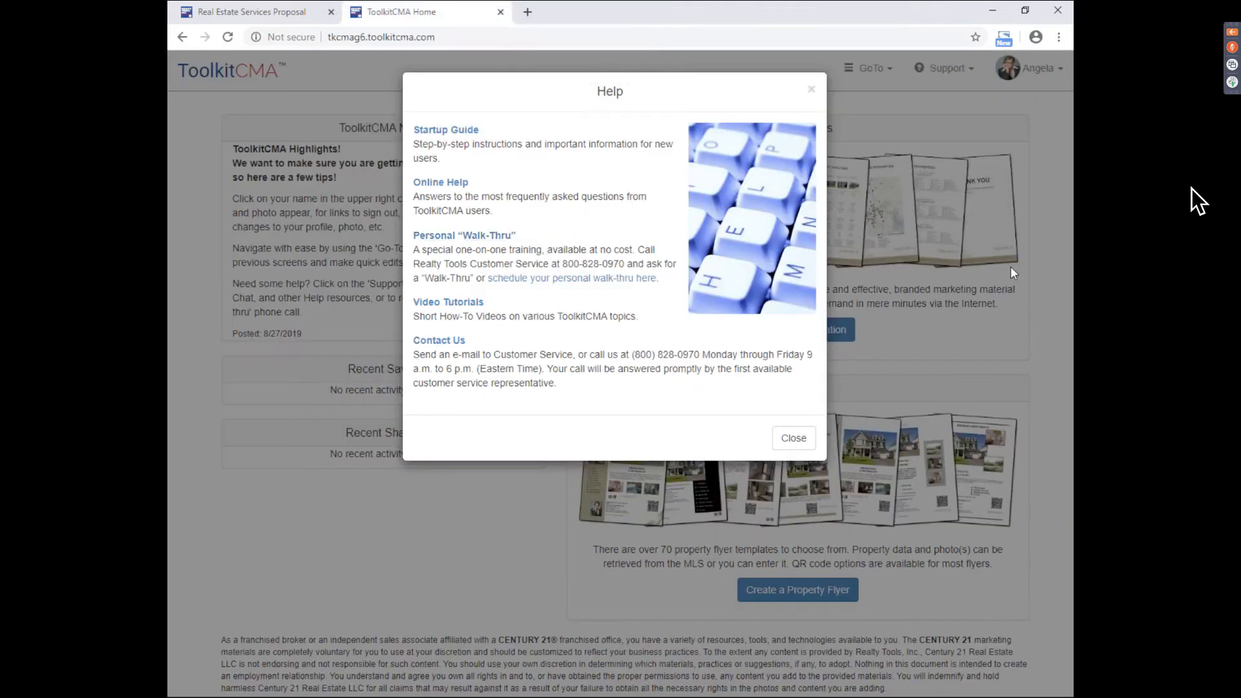
- Look over the three video tutorials, cancel the Save Presentation prompt, and reopen the Help dialog
{"action": "left_click", "coordinate": [435, 304]}
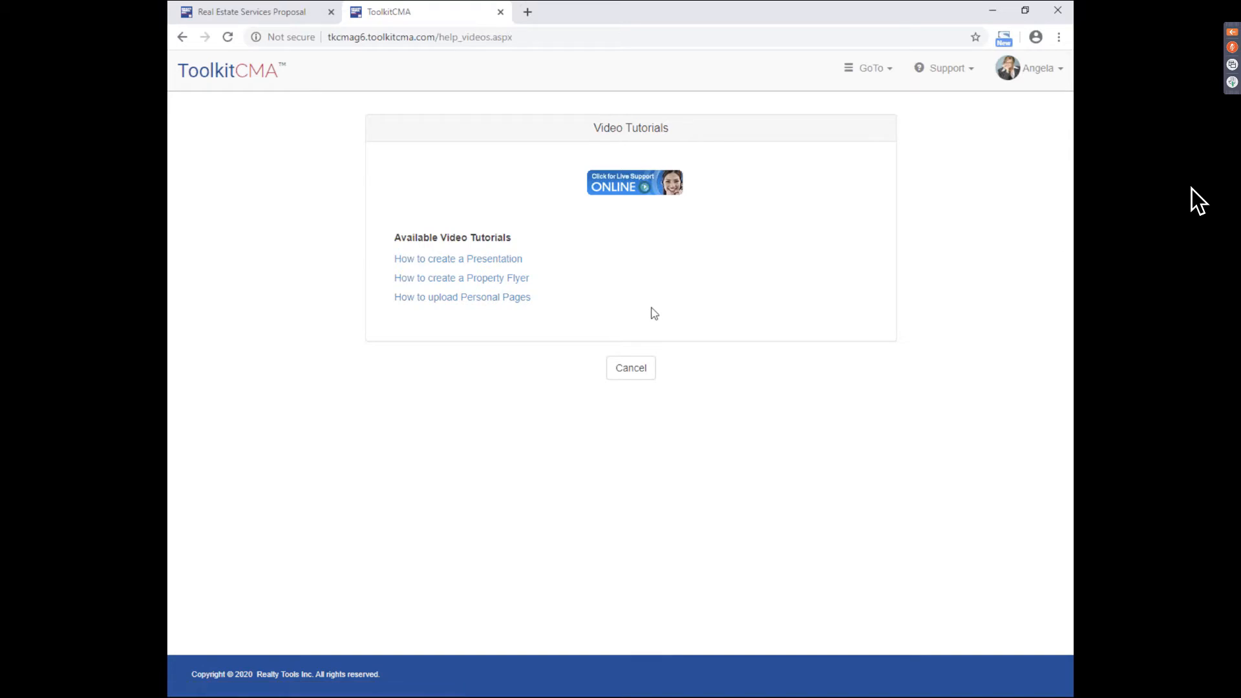
{"action": "left_click", "coordinate": [636, 371]}
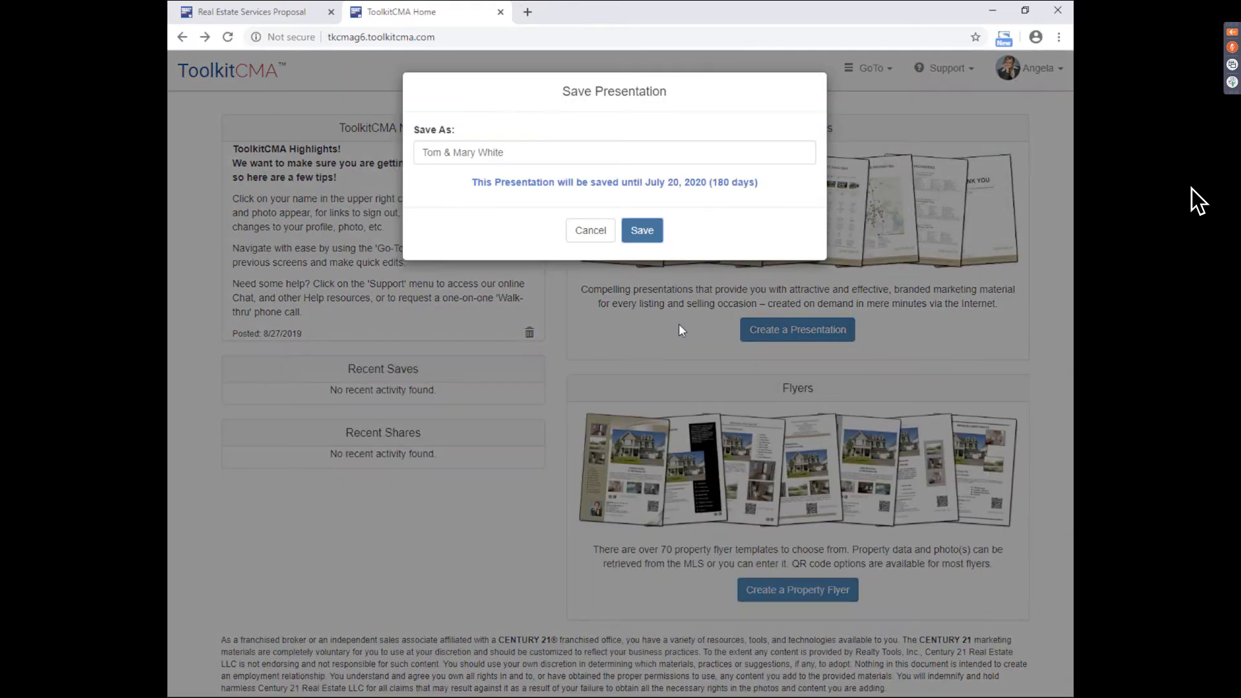
{"action": "left_click", "coordinate": [590, 230]}
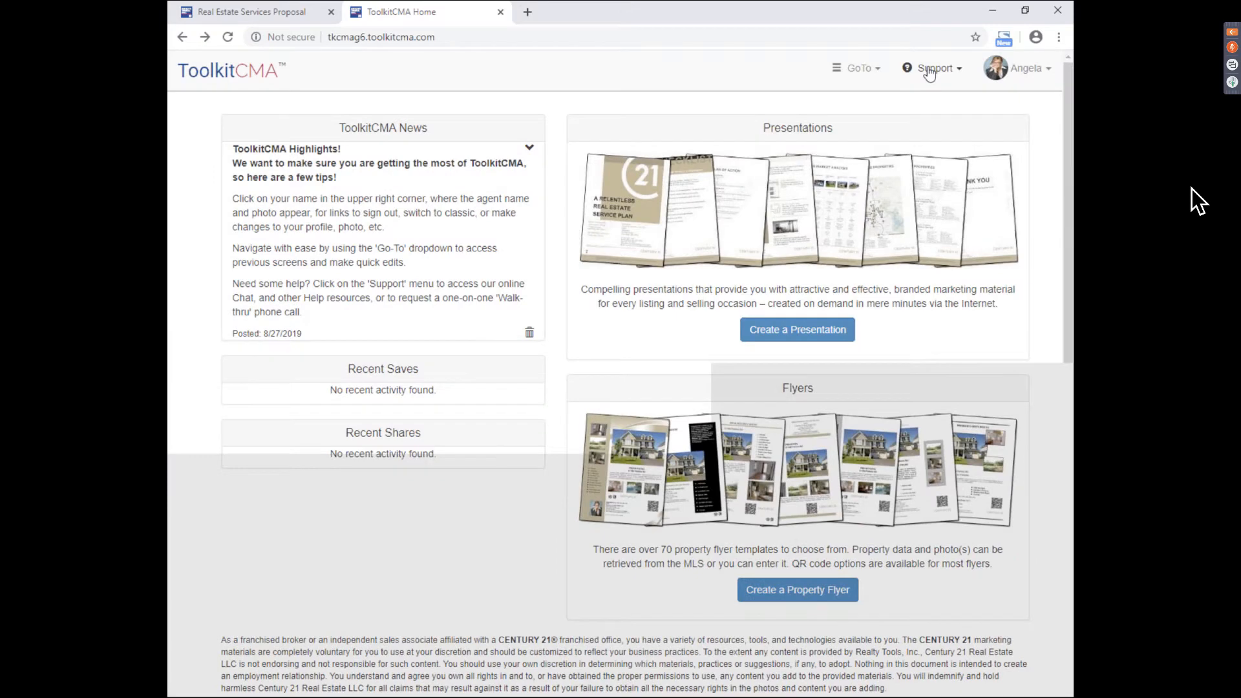
{"action": "left_click", "coordinate": [930, 69]}
{"action": "left_click", "coordinate": [905, 230]}
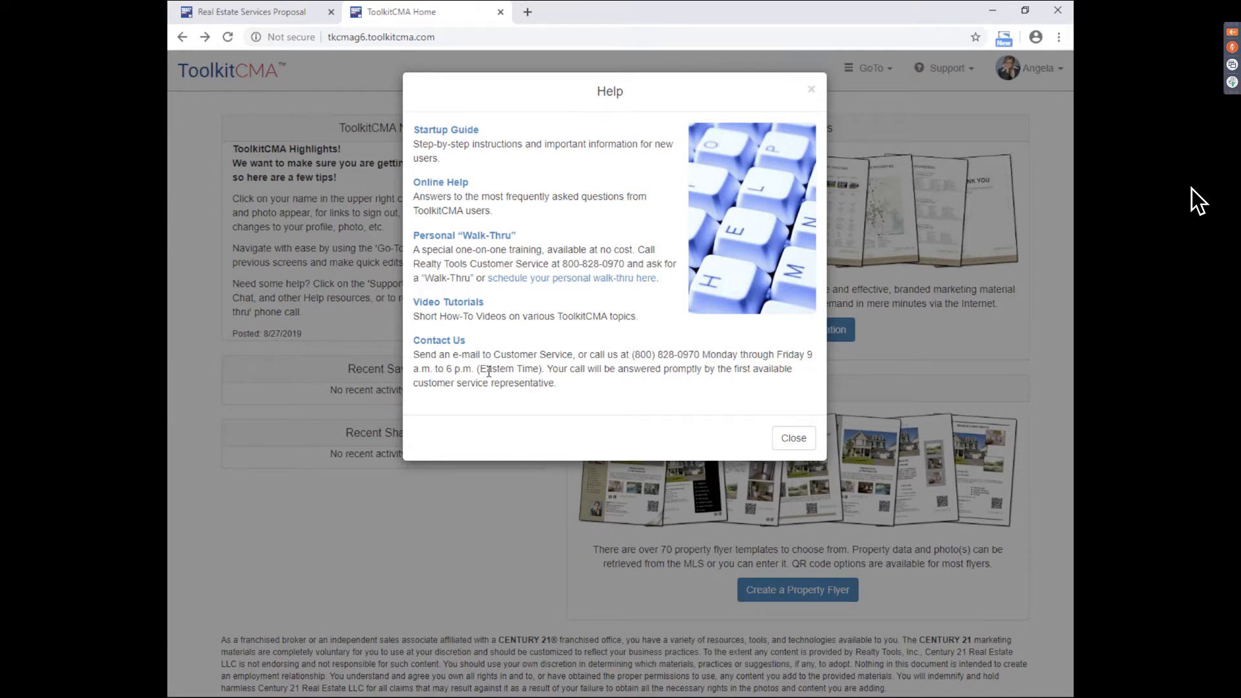
- View the Contact Us page, then close its tab and the Help dialog
{"action": "left_click", "coordinate": [442, 350]}
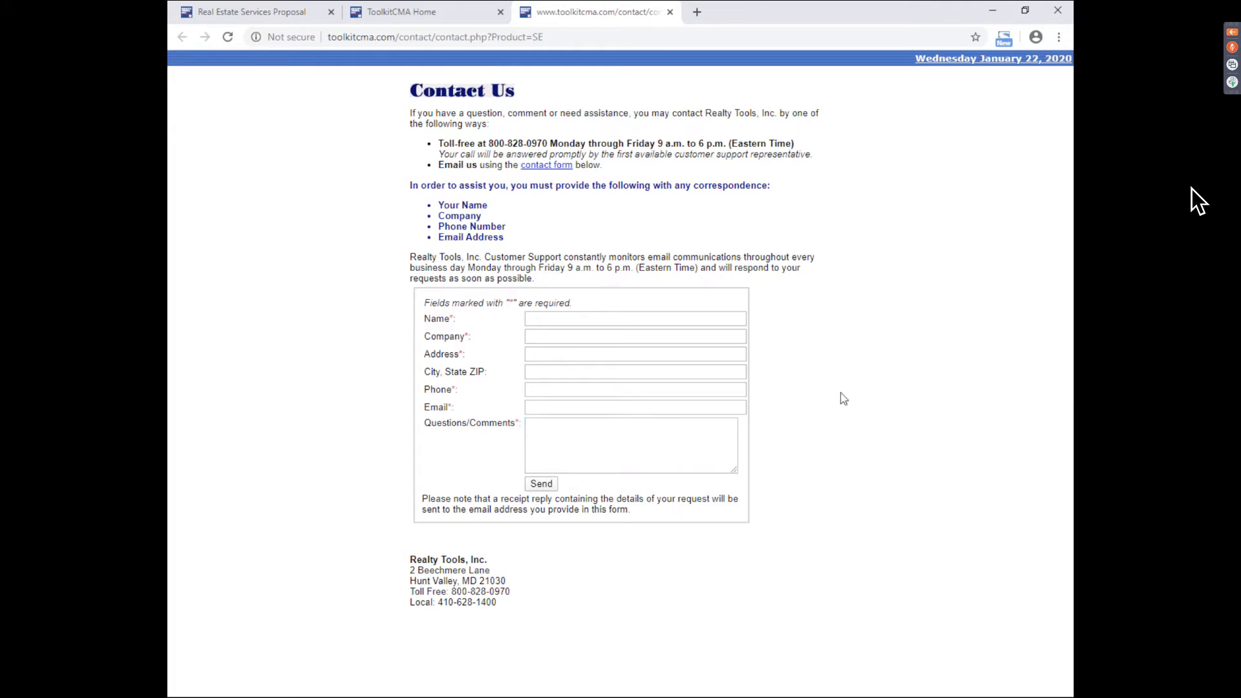
{"action": "left_click", "coordinate": [670, 11]}
{"action": "left_click", "coordinate": [791, 439]}
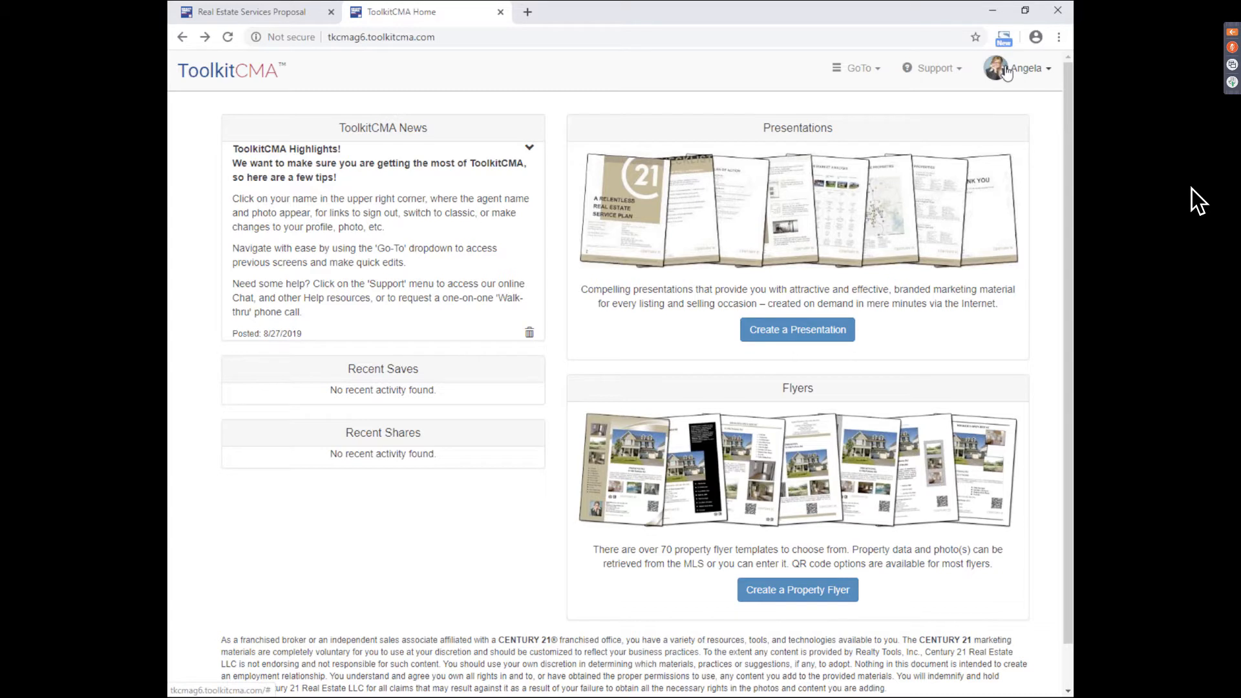
- Check the agent's account options, then switch to the Real Estate Services Proposal cover slide
{"action": "left_click", "coordinate": [1030, 73]}
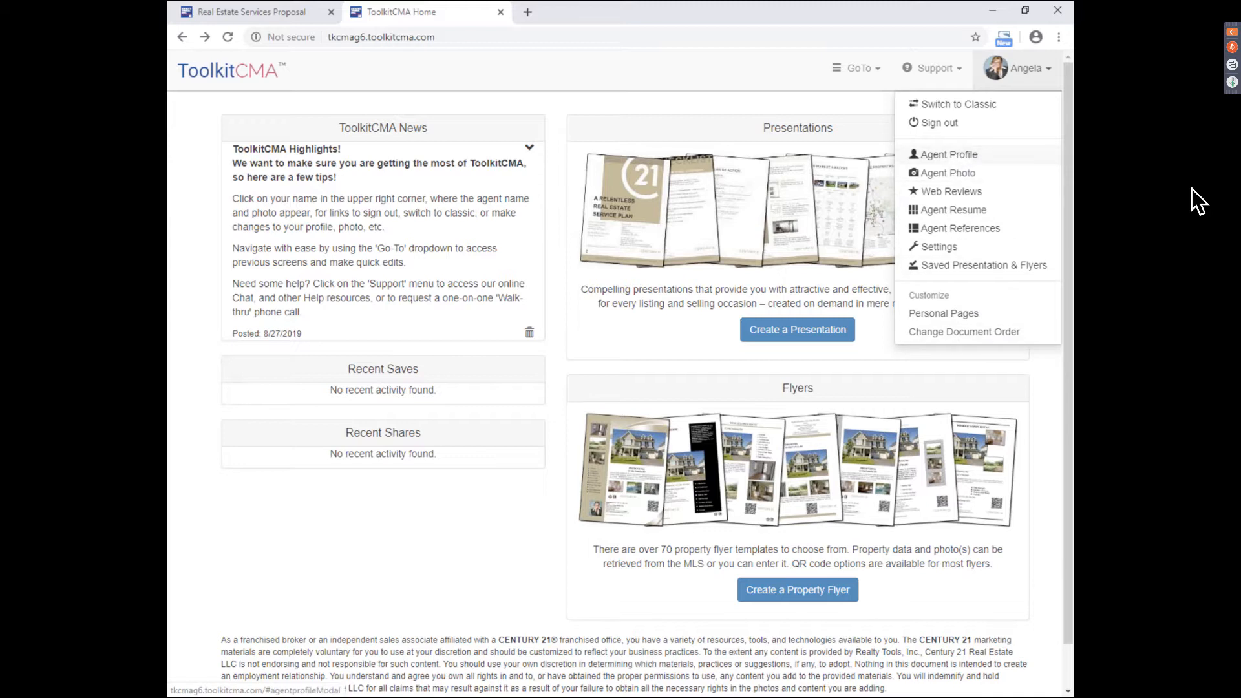
{"action": "left_click", "coordinate": [631, 352]}
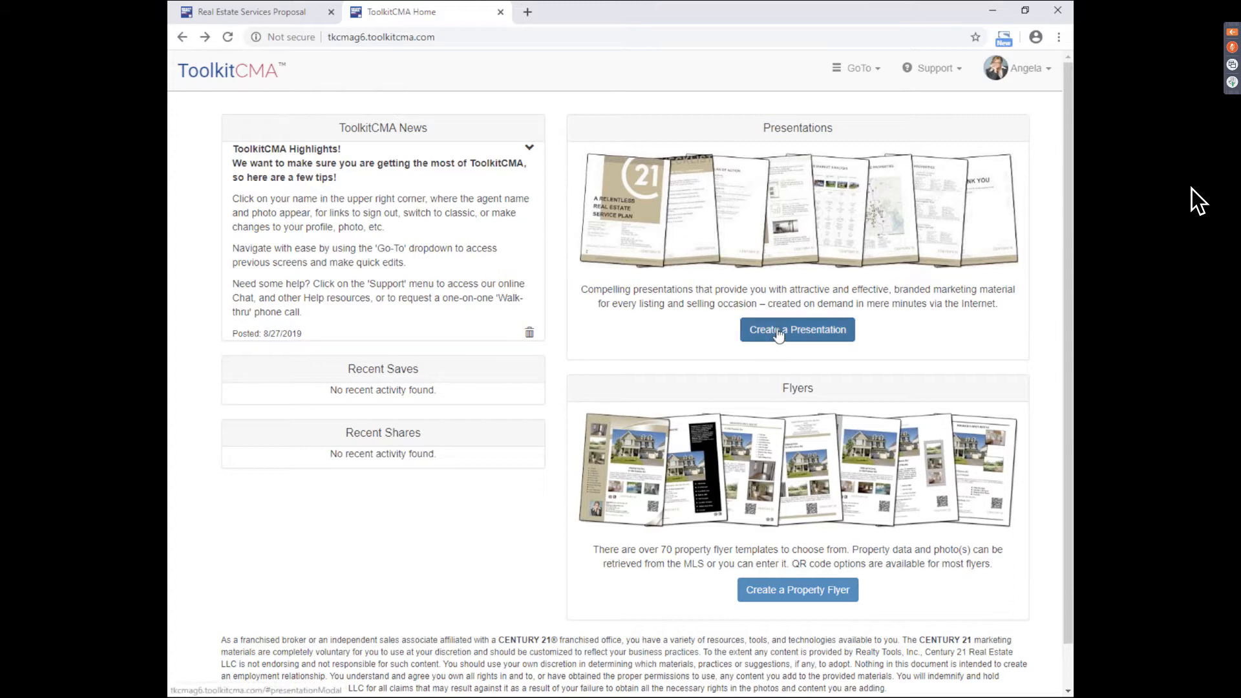
{"action": "left_click", "coordinate": [277, 16]}
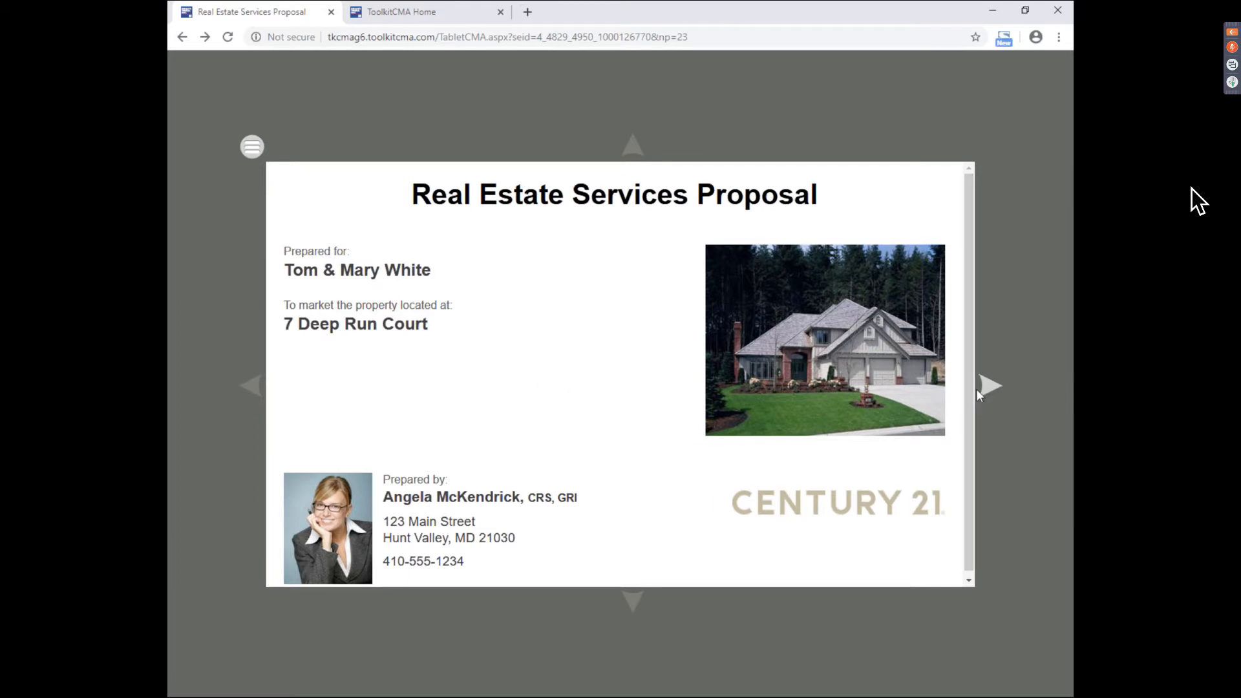
- Glance at the slide list, then advance from the cover to the Map of Comparable Properties
{"action": "left_click", "coordinate": [252, 151]}
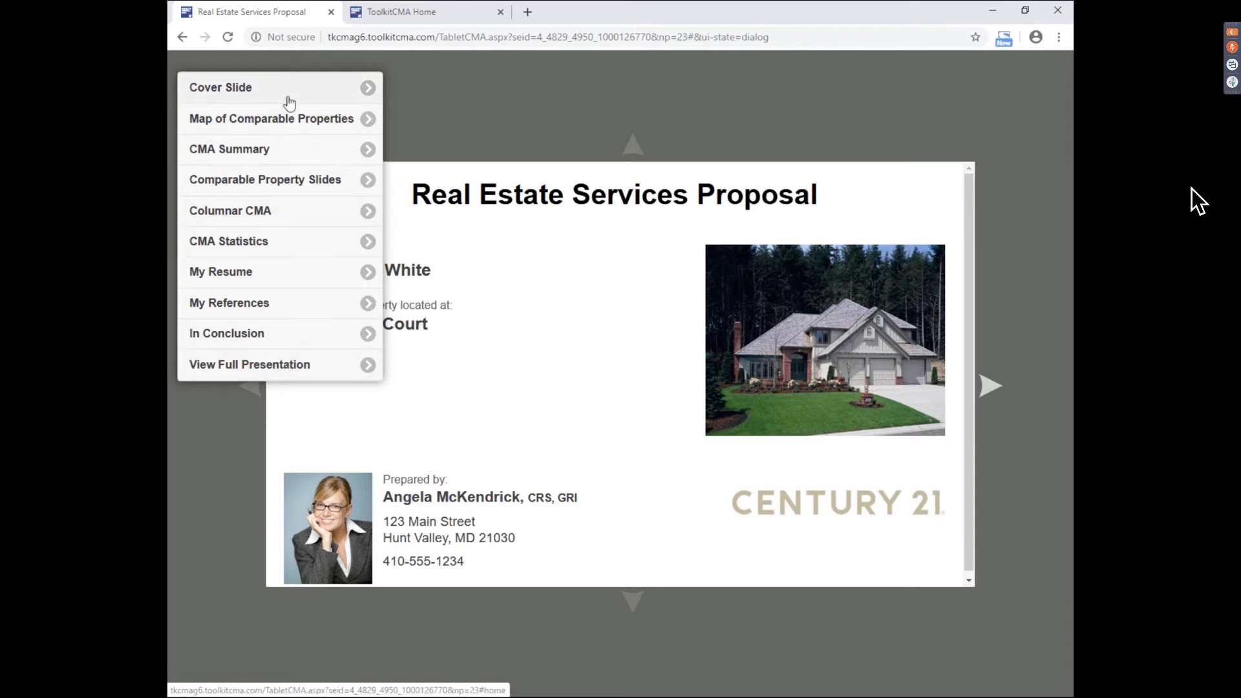
{"action": "left_click", "coordinate": [655, 283]}
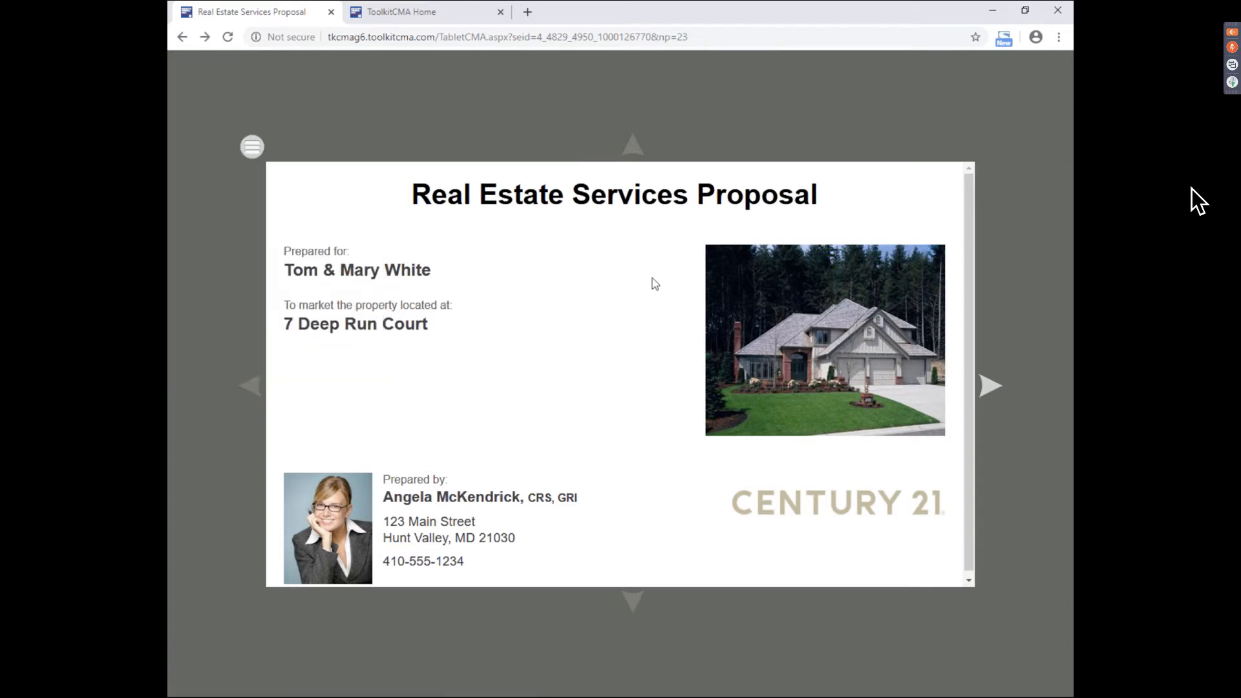
{"action": "left_click", "coordinate": [990, 387]}
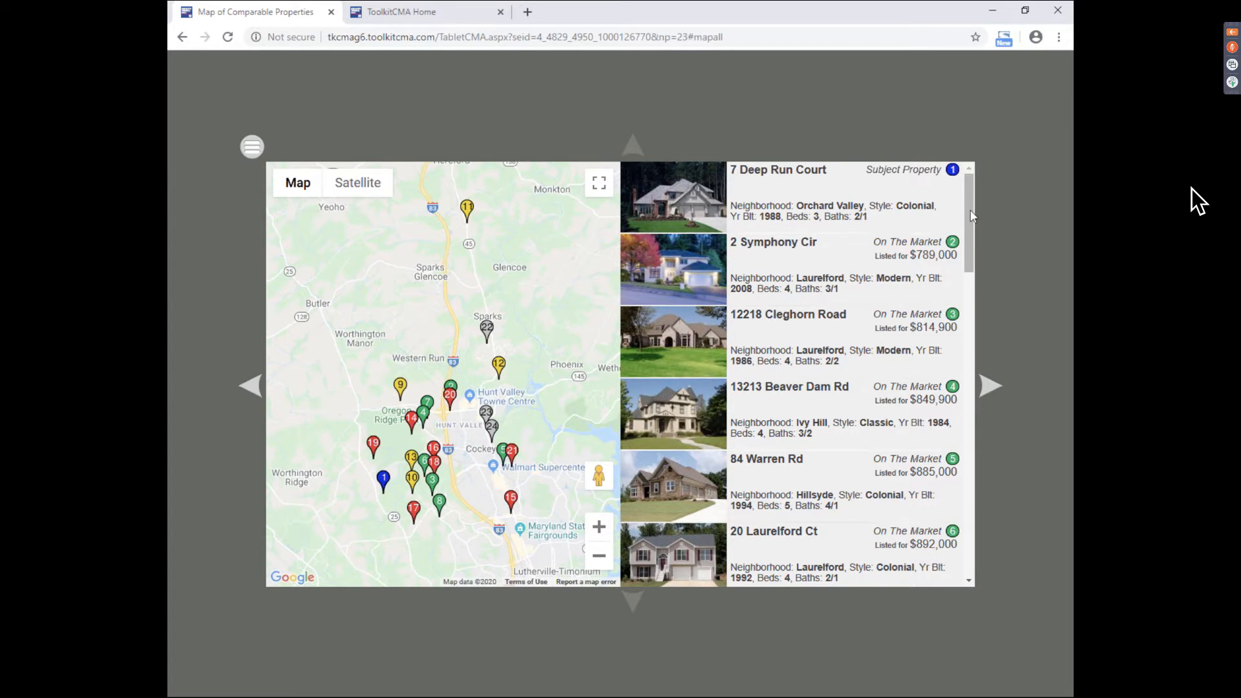
- Pan the comparables map, toggle Satellite and back to Map, and zoom in on marker 19
{"action": "left_click_drag", "start_coordinate": [979, 250], "coordinate": [962, 178]}
{"action": "left_click_drag", "start_coordinate": [550, 367], "coordinate": [535, 345]}
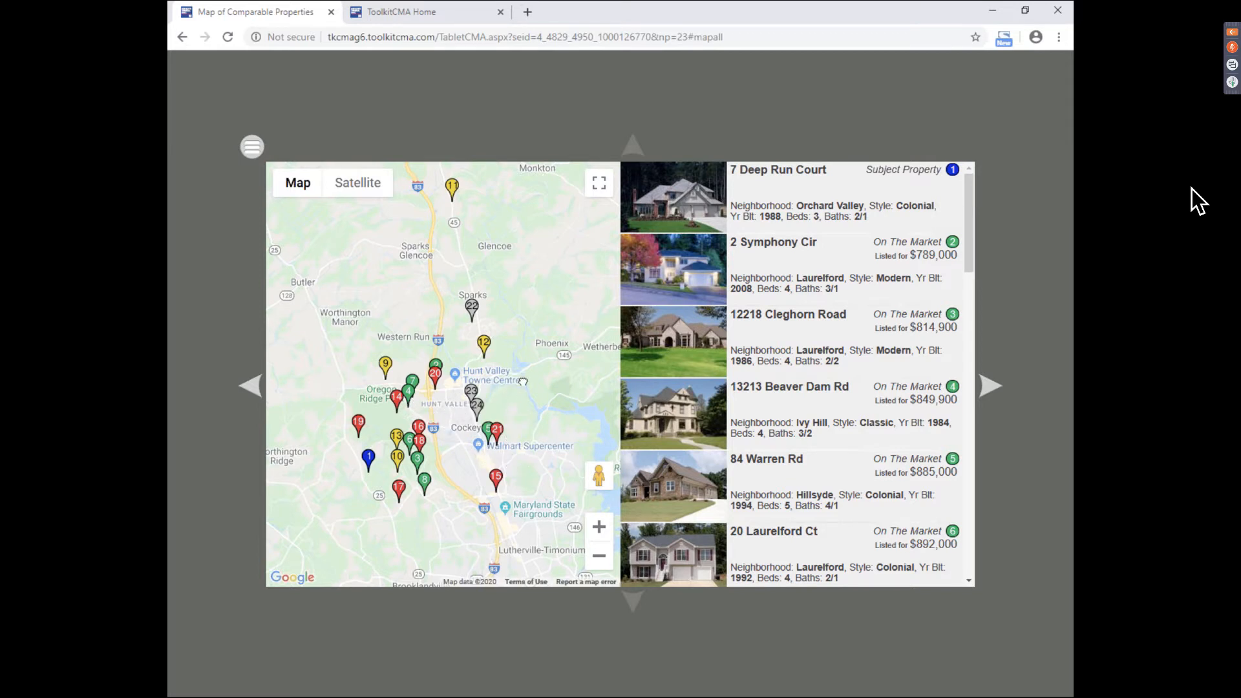
{"action": "left_click_drag", "start_coordinate": [524, 378], "coordinate": [593, 388]}
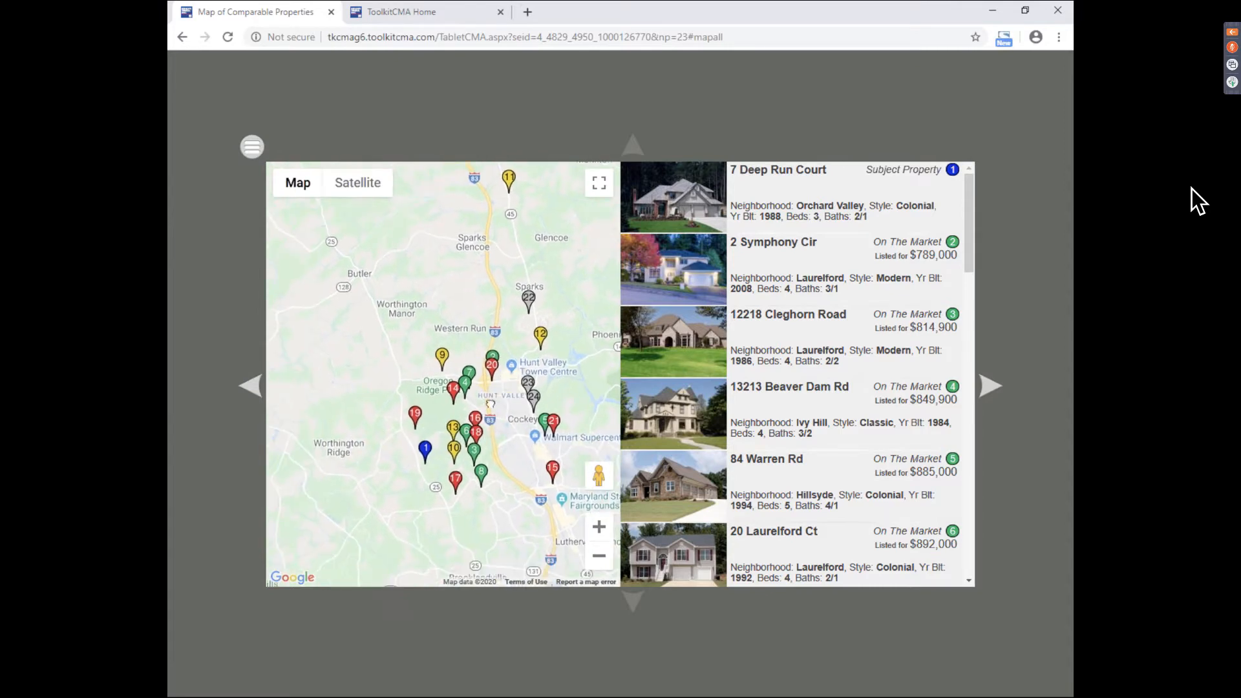
{"action": "left_click", "coordinate": [352, 186]}
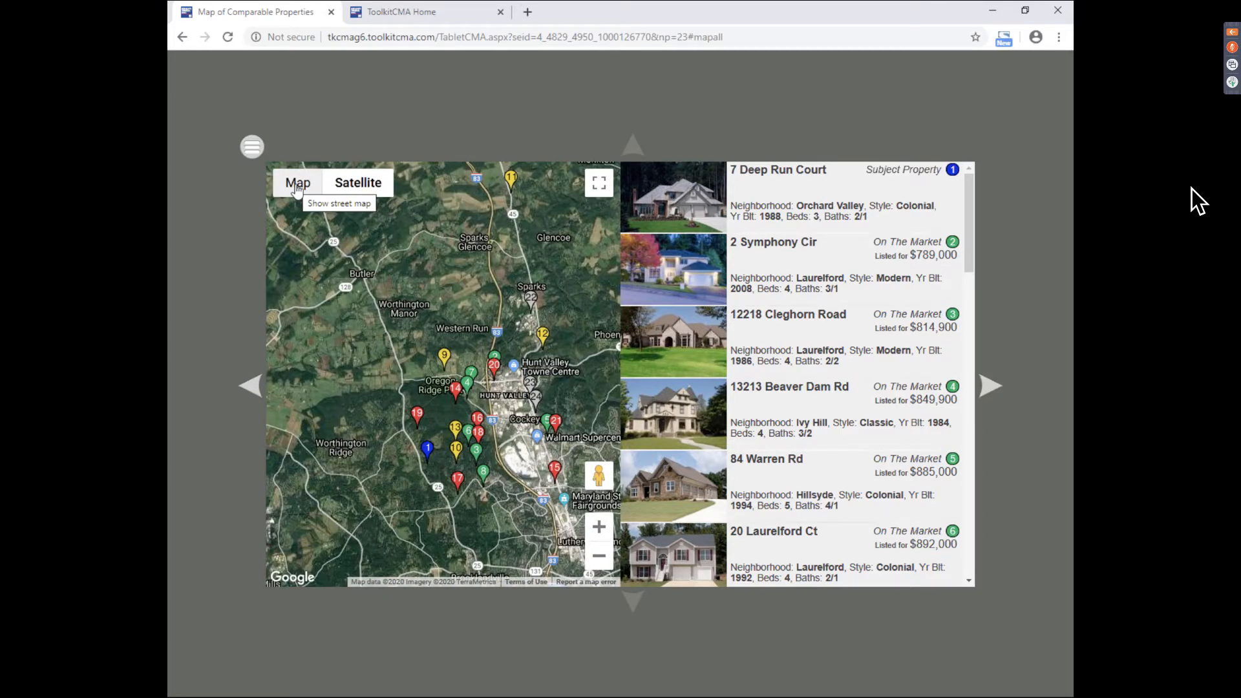
{"action": "left_click", "coordinate": [297, 186]}
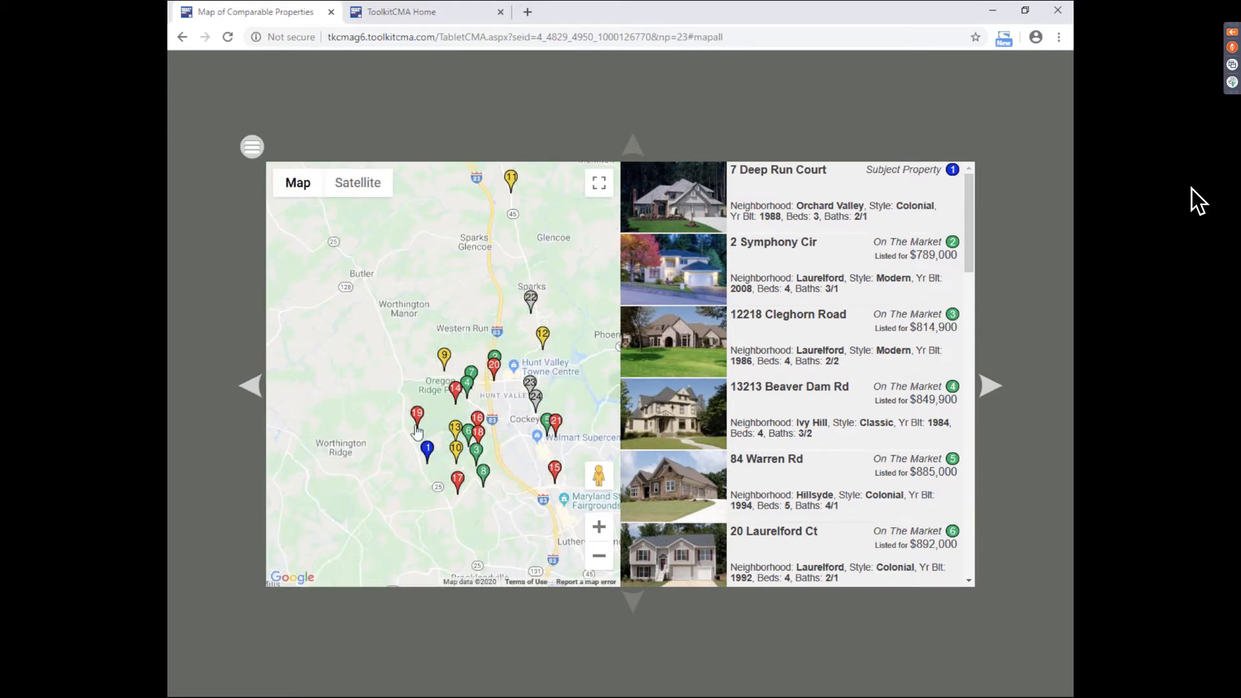
{"action": "scroll", "coordinate": [417, 432], "scroll_direction": "up", "scroll_amount": 5}
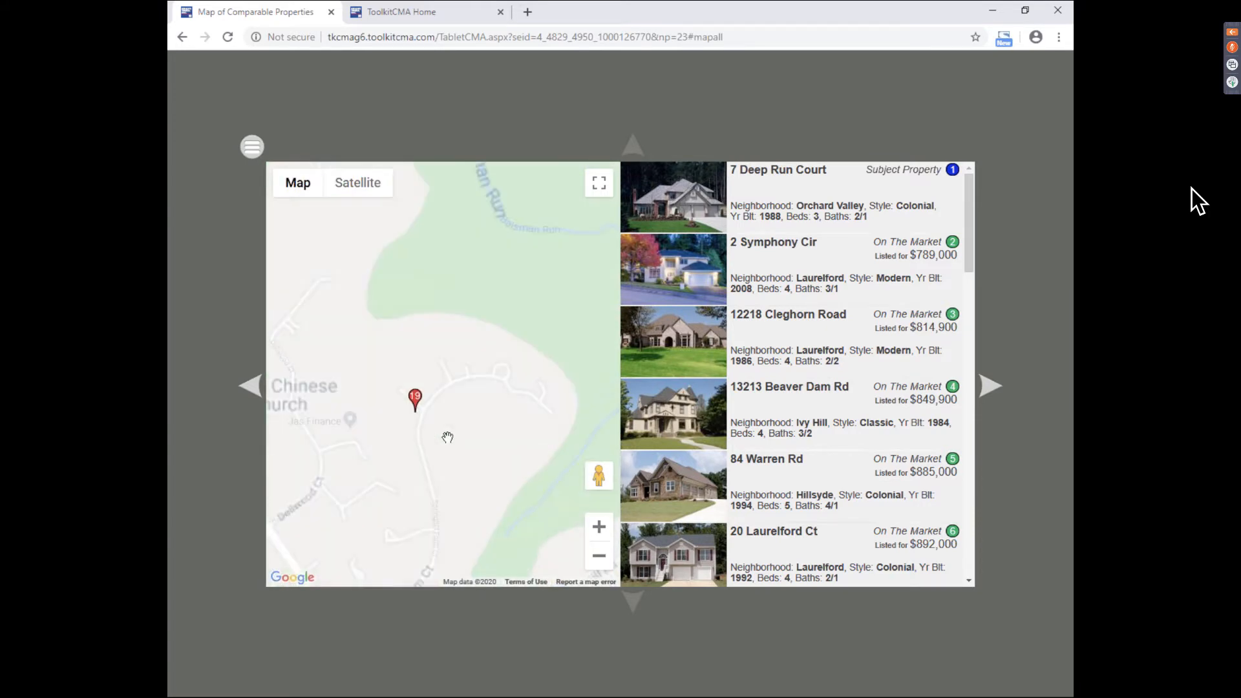
{"action": "left_click_drag", "start_coordinate": [441, 302], "coordinate": [458, 292]}
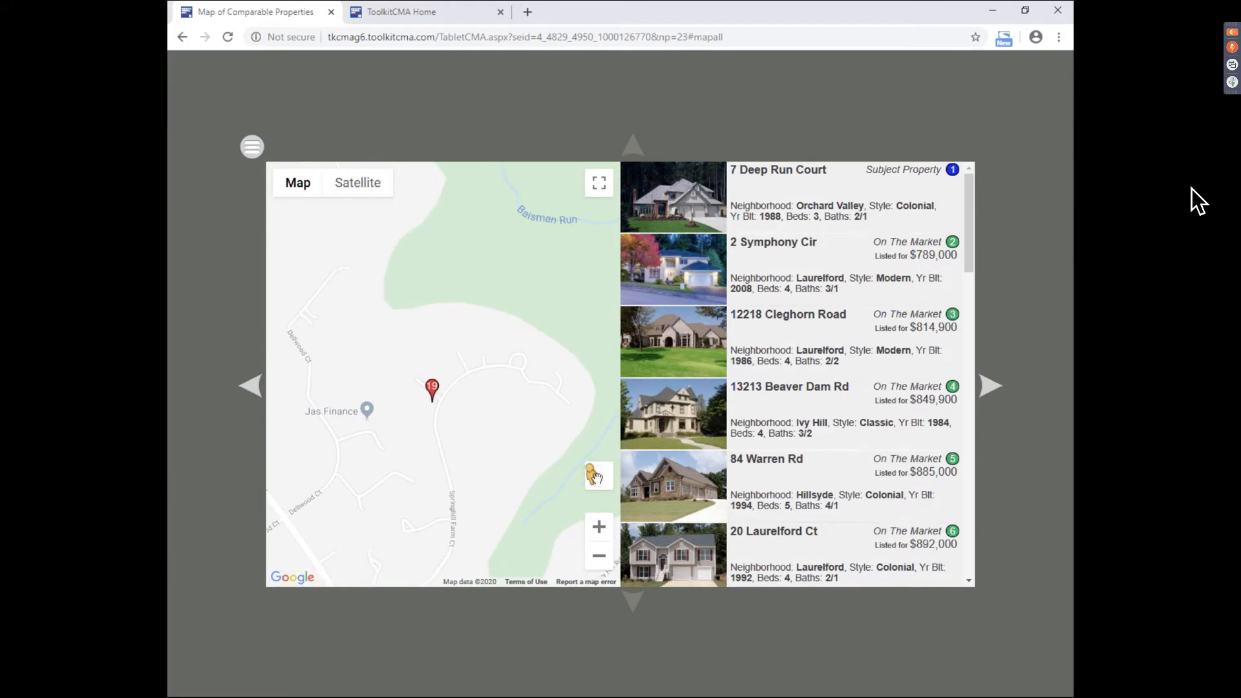
- Look around near marker 19 in Street View, then exit and advance to the CMA summary slide
{"action": "left_click_drag", "start_coordinate": [595, 478], "coordinate": [287, 533]}
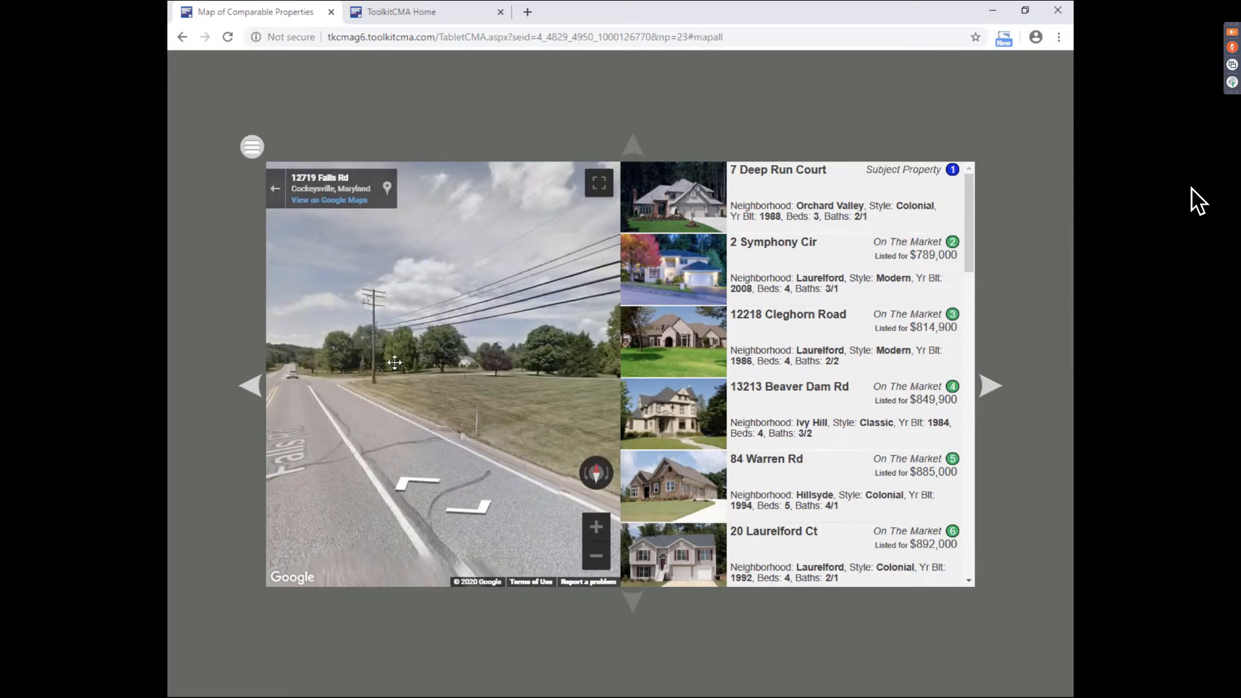
{"action": "left_click_drag", "start_coordinate": [394, 363], "coordinate": [575, 349]}
{"action": "left_click_drag", "start_coordinate": [285, 353], "coordinate": [556, 349]}
{"action": "left_click_drag", "start_coordinate": [336, 349], "coordinate": [556, 349]}
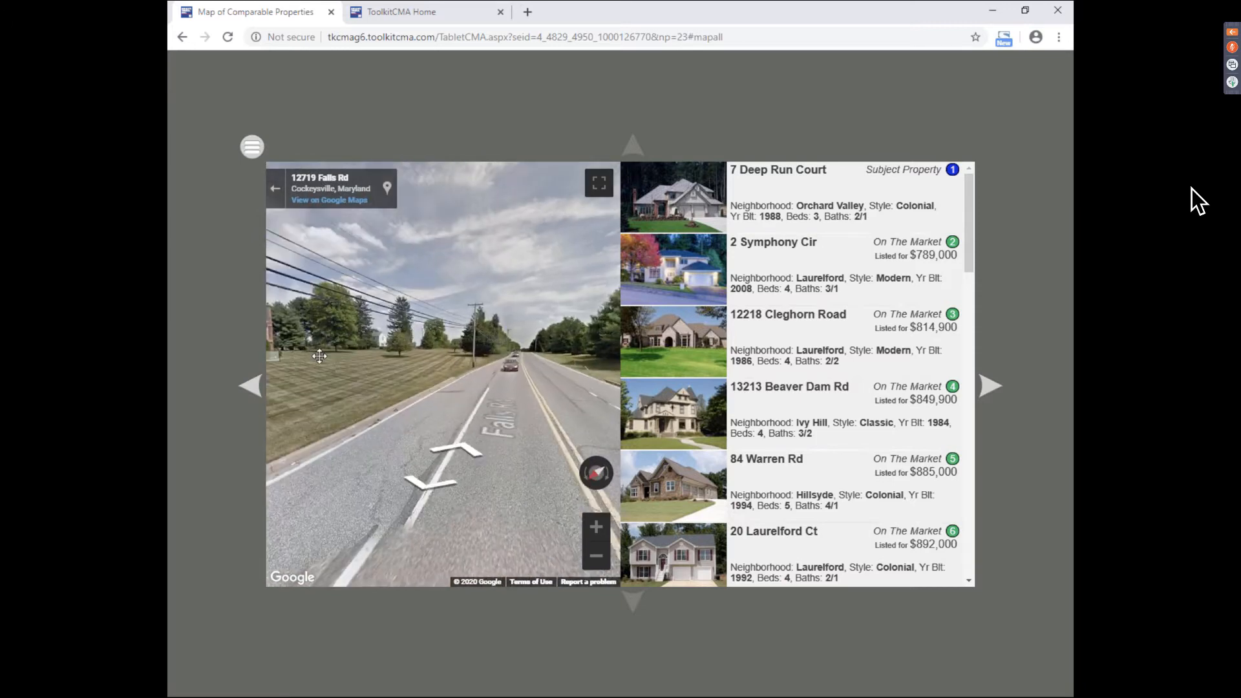
{"action": "left_click_drag", "start_coordinate": [319, 357], "coordinate": [510, 391]}
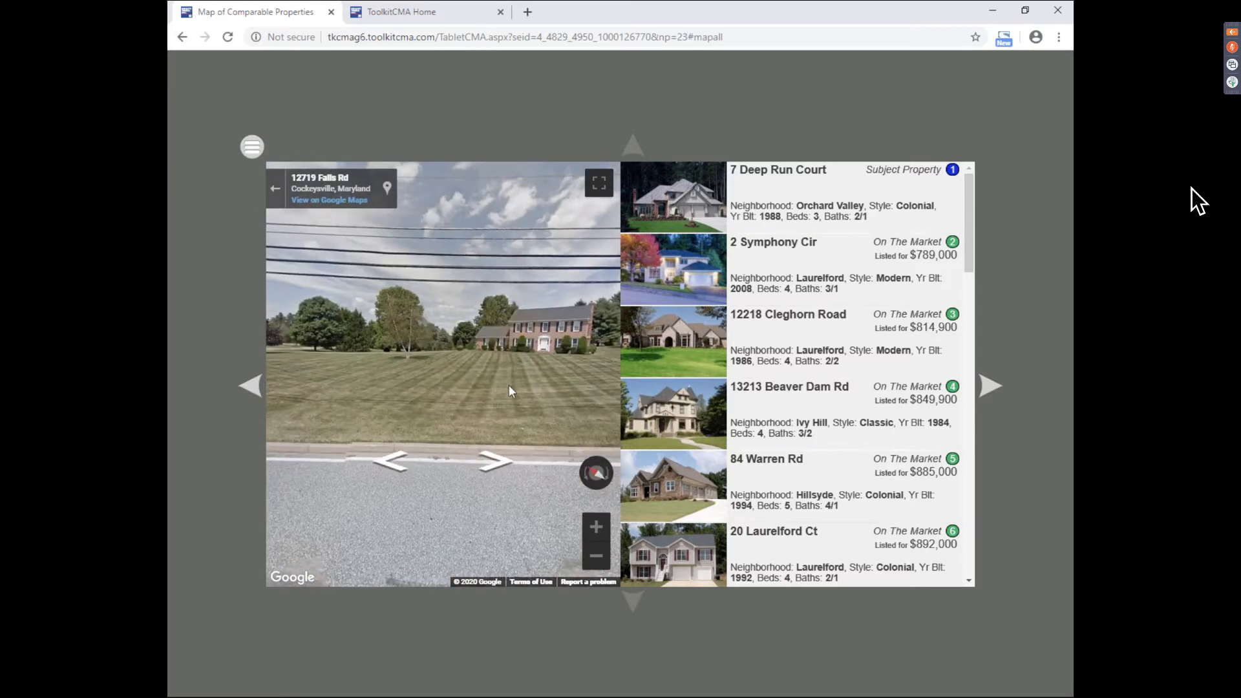
{"action": "left_click", "coordinate": [275, 193]}
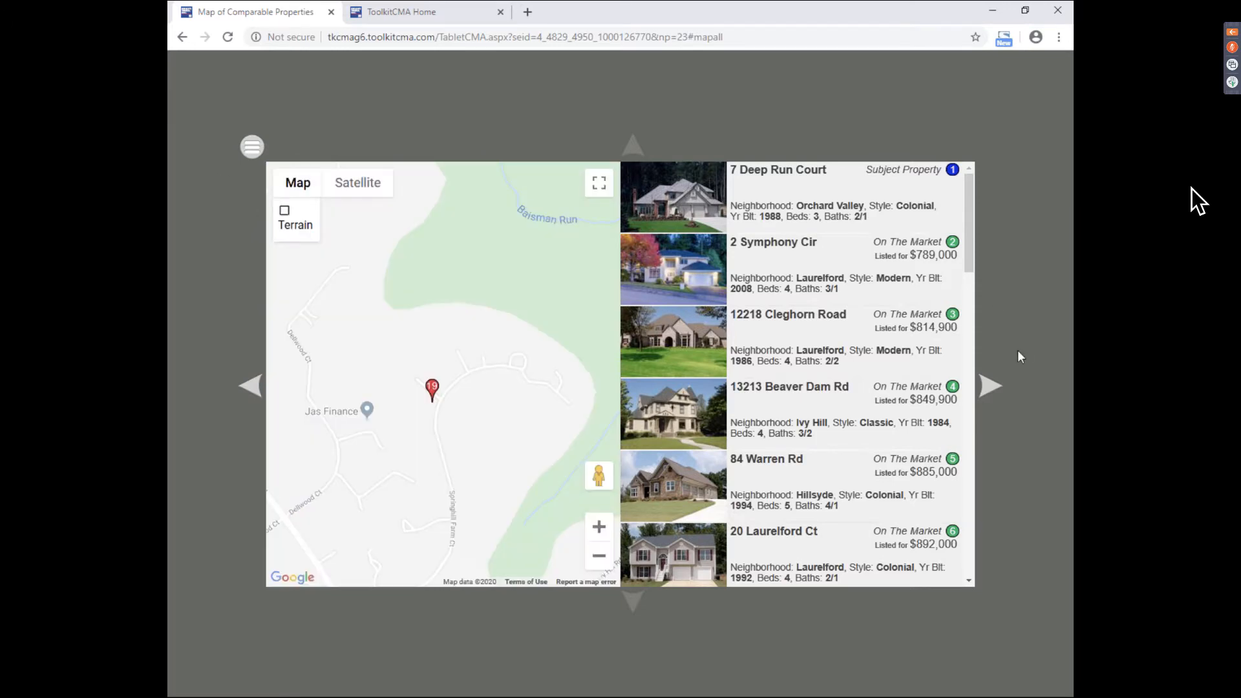
{"action": "left_click", "coordinate": [993, 387]}
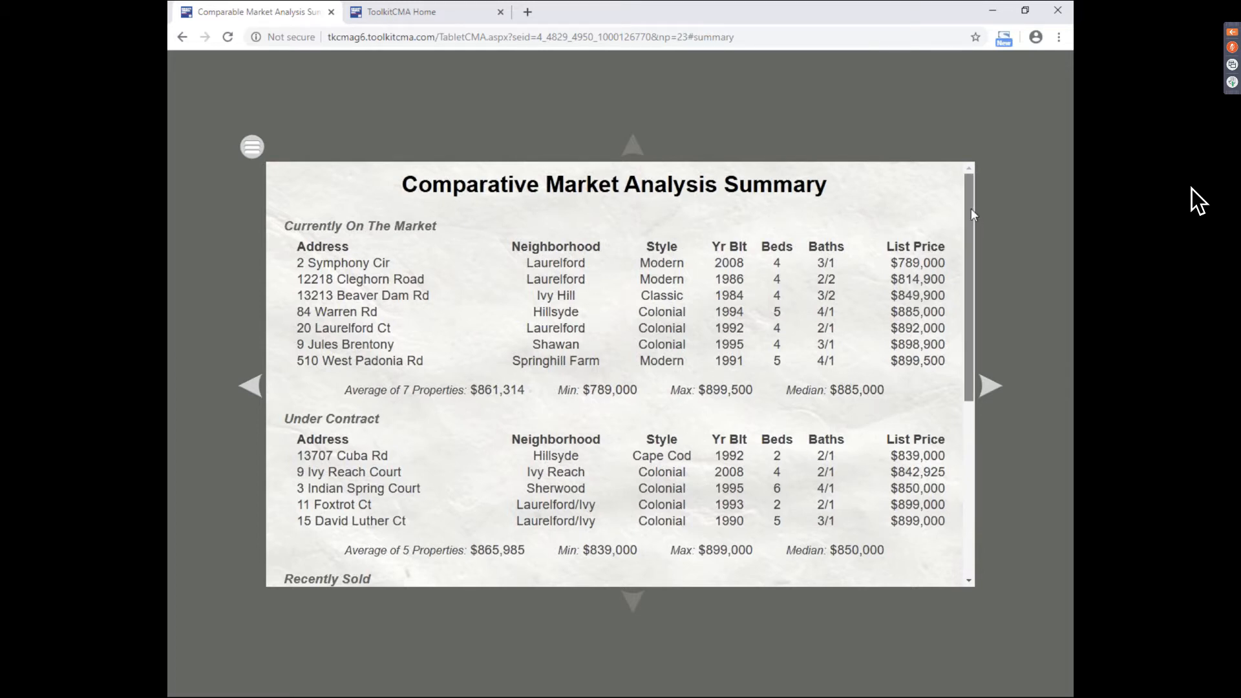
{"action": "left_click_drag", "start_coordinate": [970, 213], "coordinate": [995, 185]}
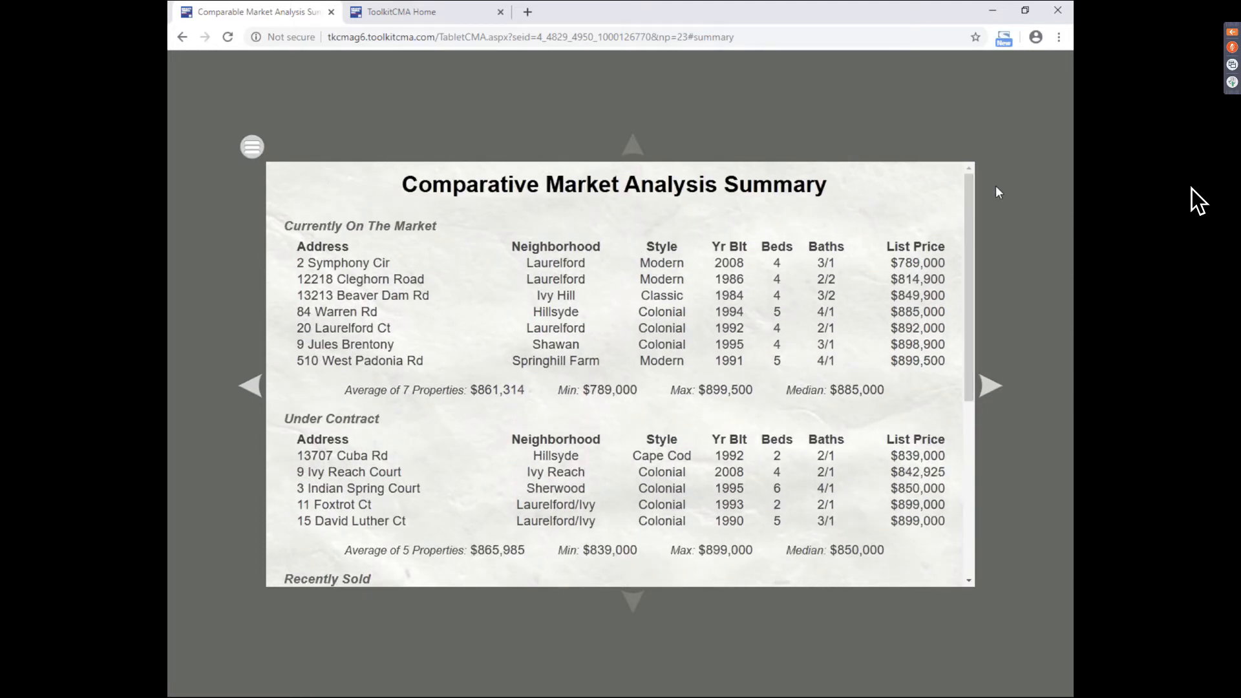
{"action": "left_click", "coordinate": [990, 385]}
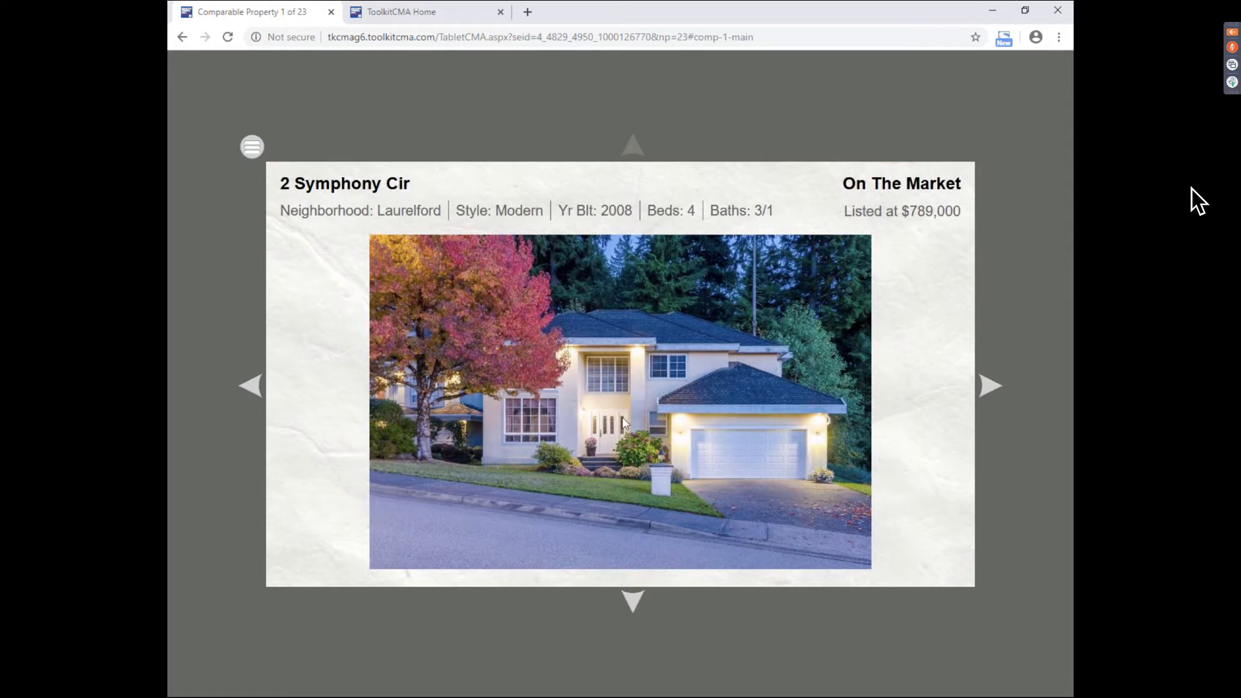
{"action": "left_click", "coordinate": [634, 607]}
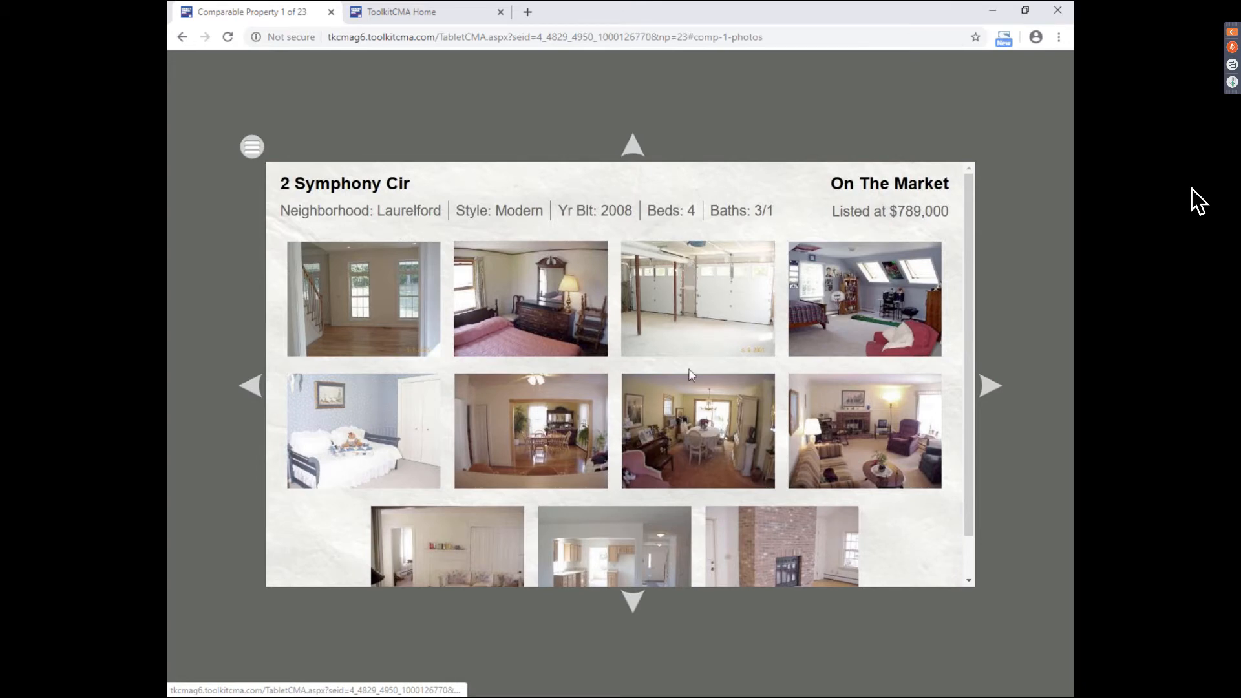
{"action": "left_click", "coordinate": [850, 298]}
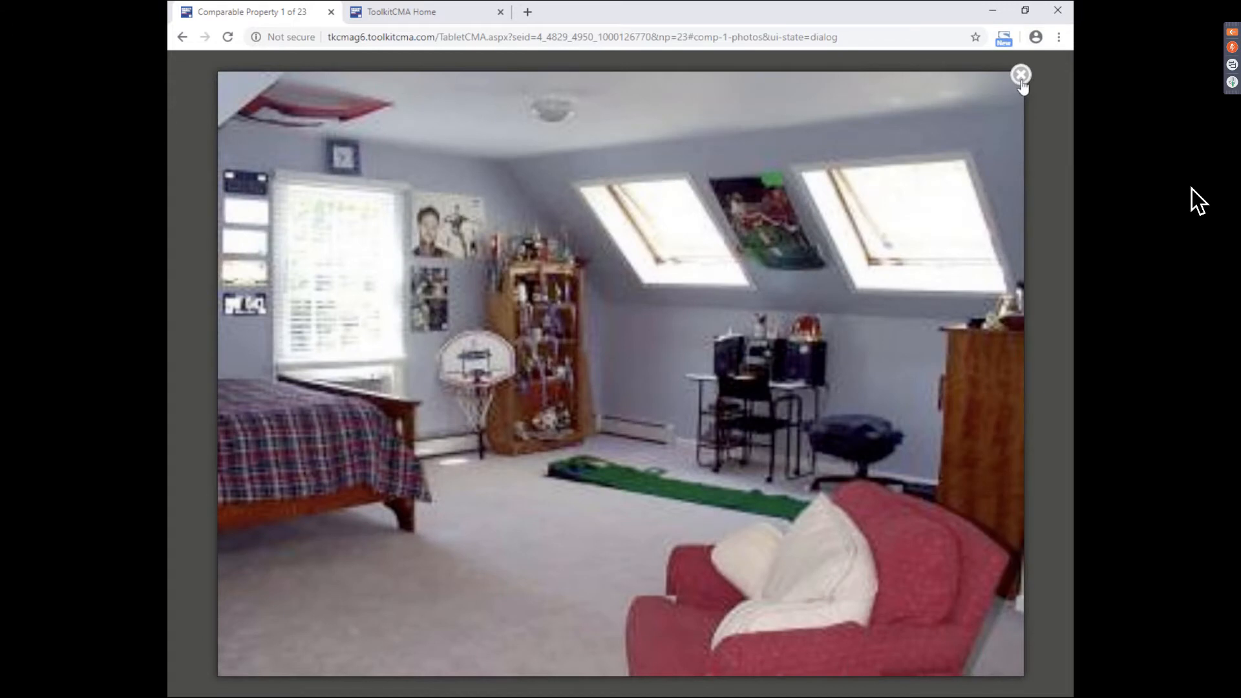
{"action": "left_click", "coordinate": [1021, 76]}
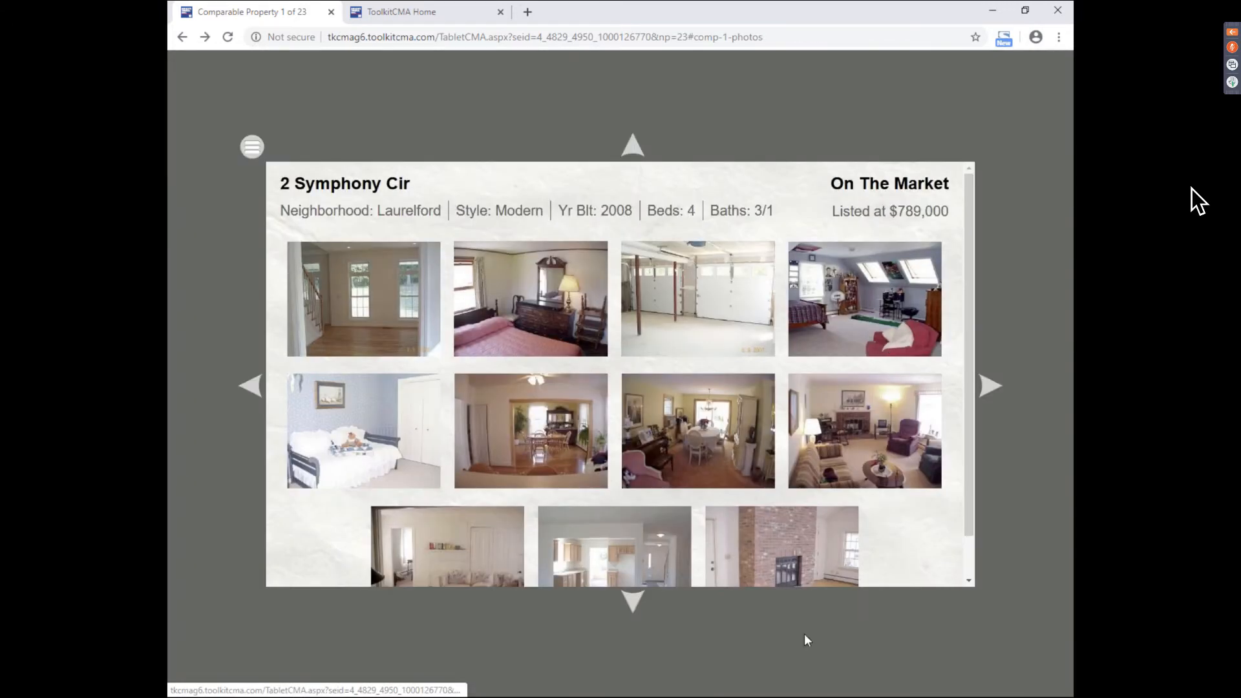
{"action": "left_click", "coordinate": [631, 601]}
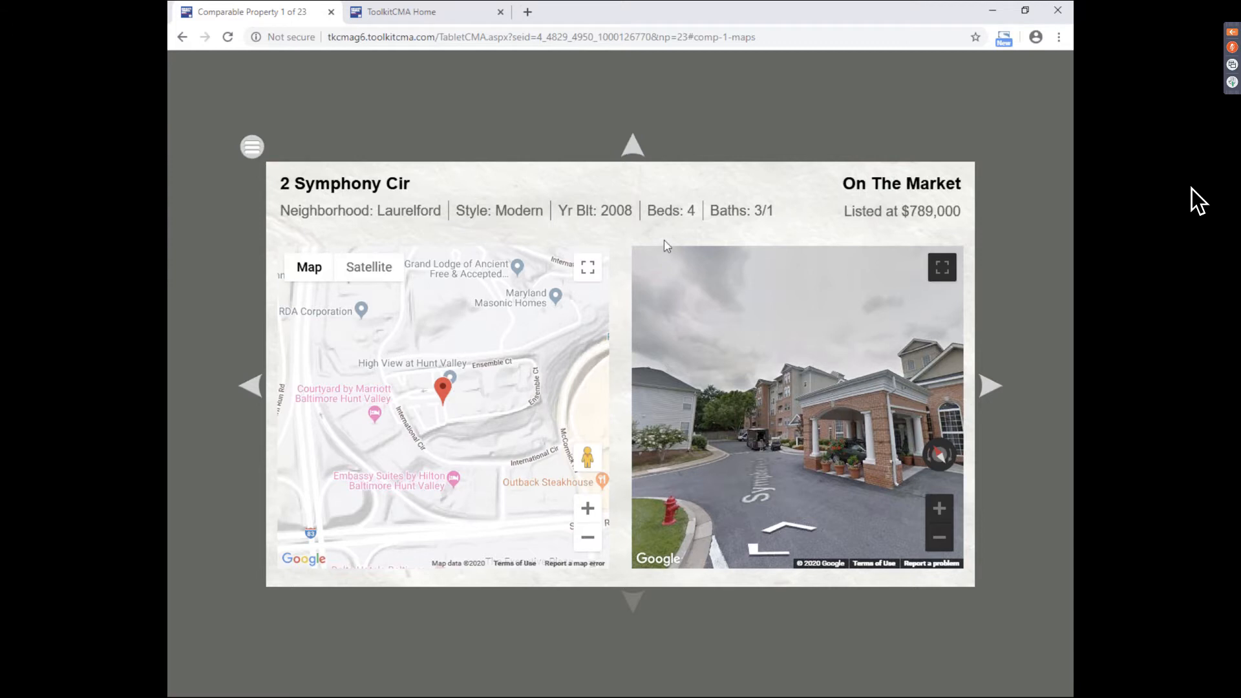
{"action": "left_click", "coordinate": [991, 390]}
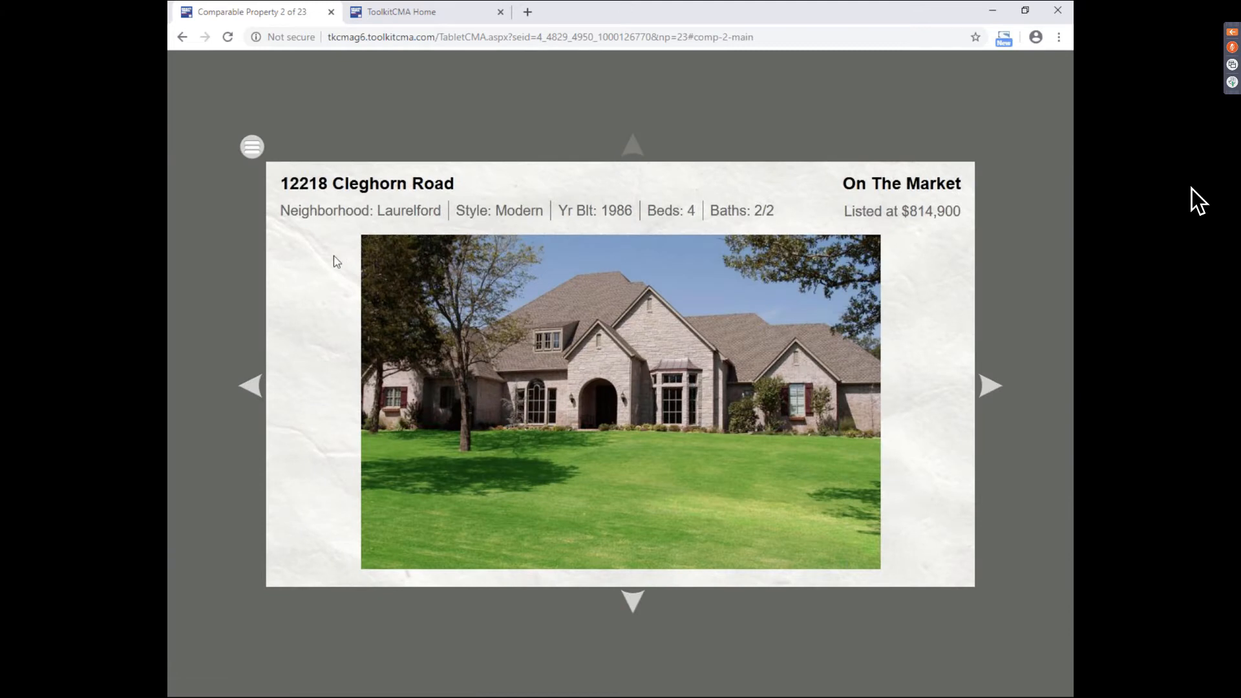
{"action": "left_click", "coordinate": [254, 150]}
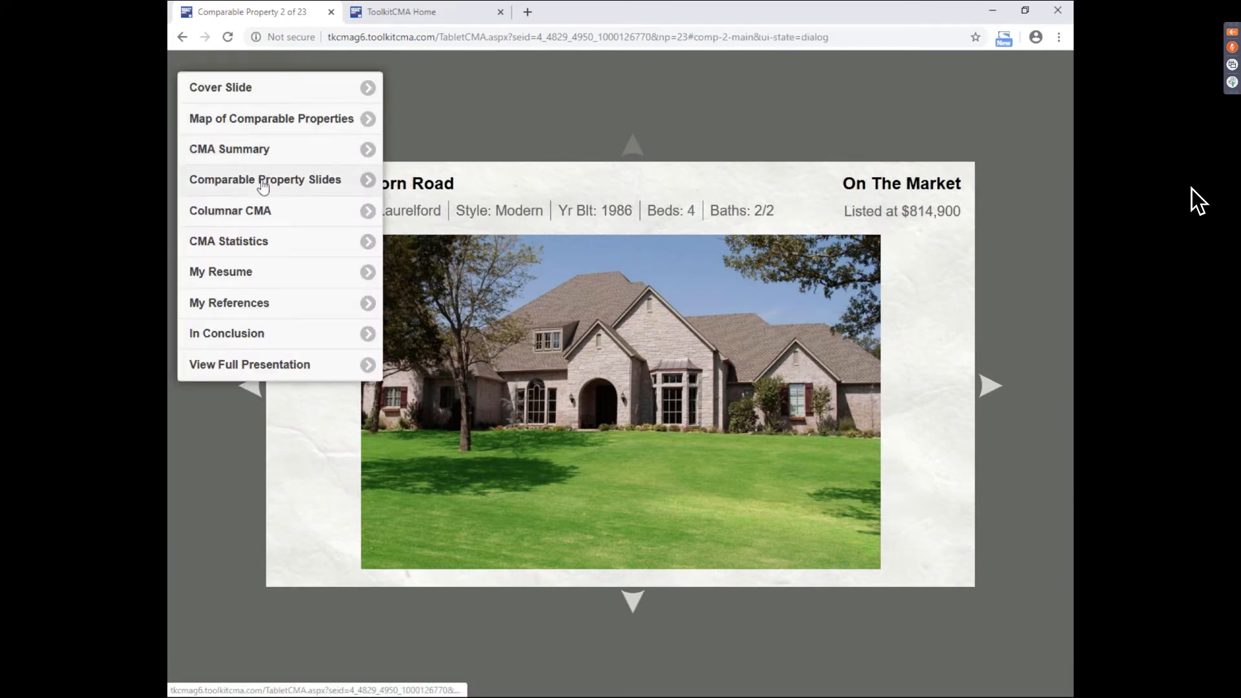
{"action": "left_click", "coordinate": [270, 212]}
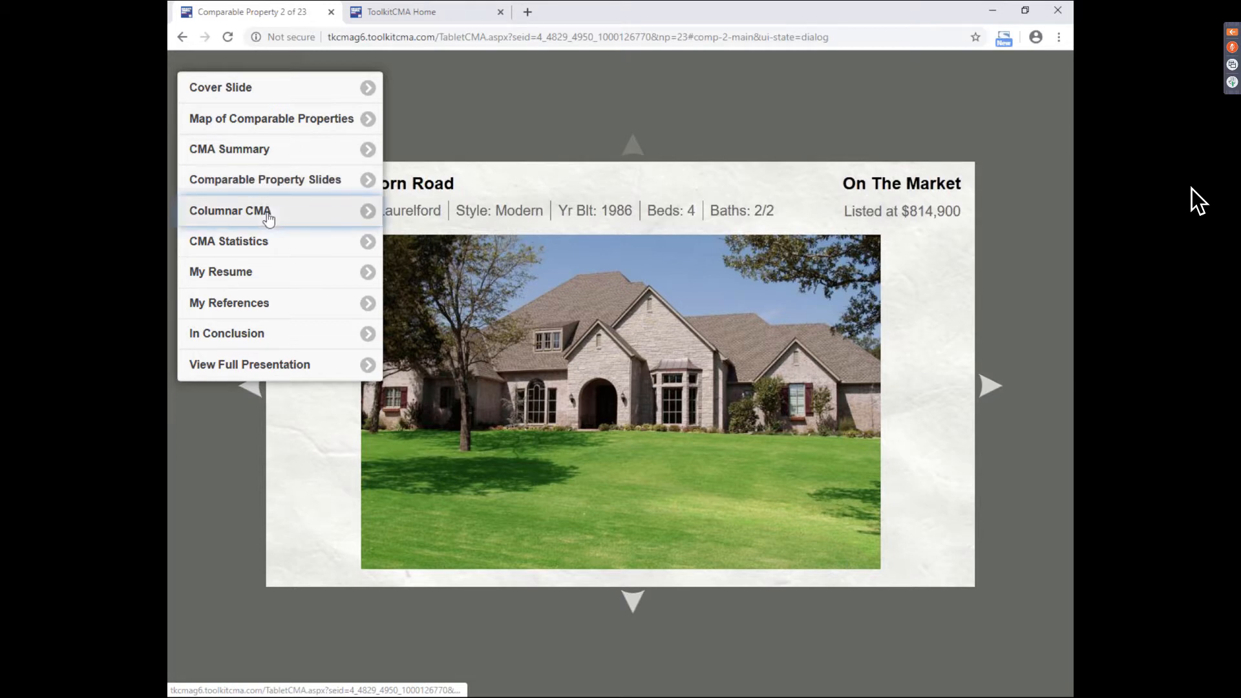
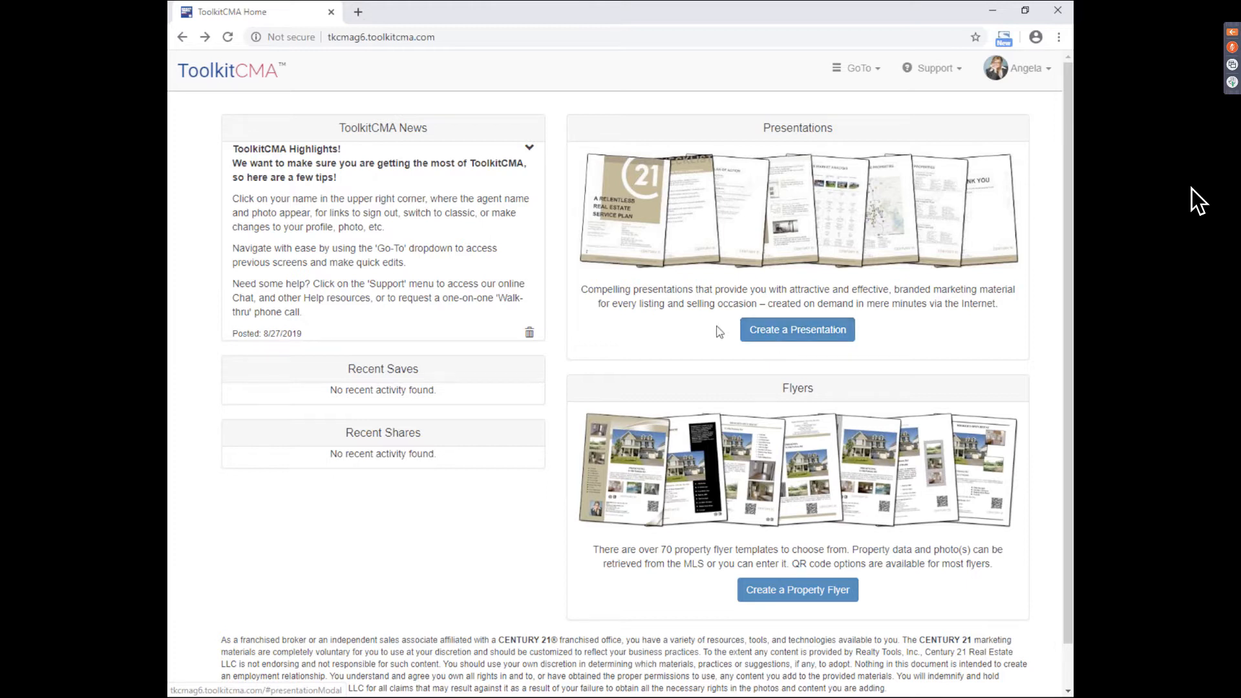
- Create a new presentation of type Listing Presentation
{"action": "left_click", "coordinate": [824, 335]}
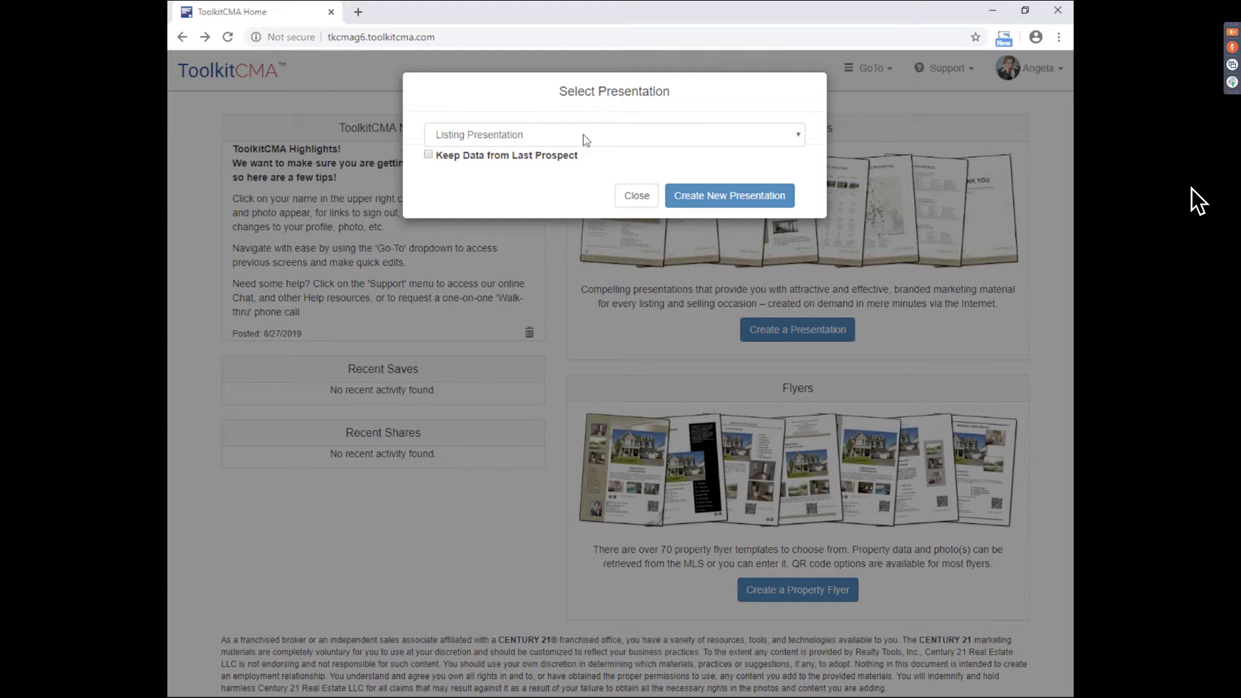
{"action": "left_click", "coordinate": [795, 138]}
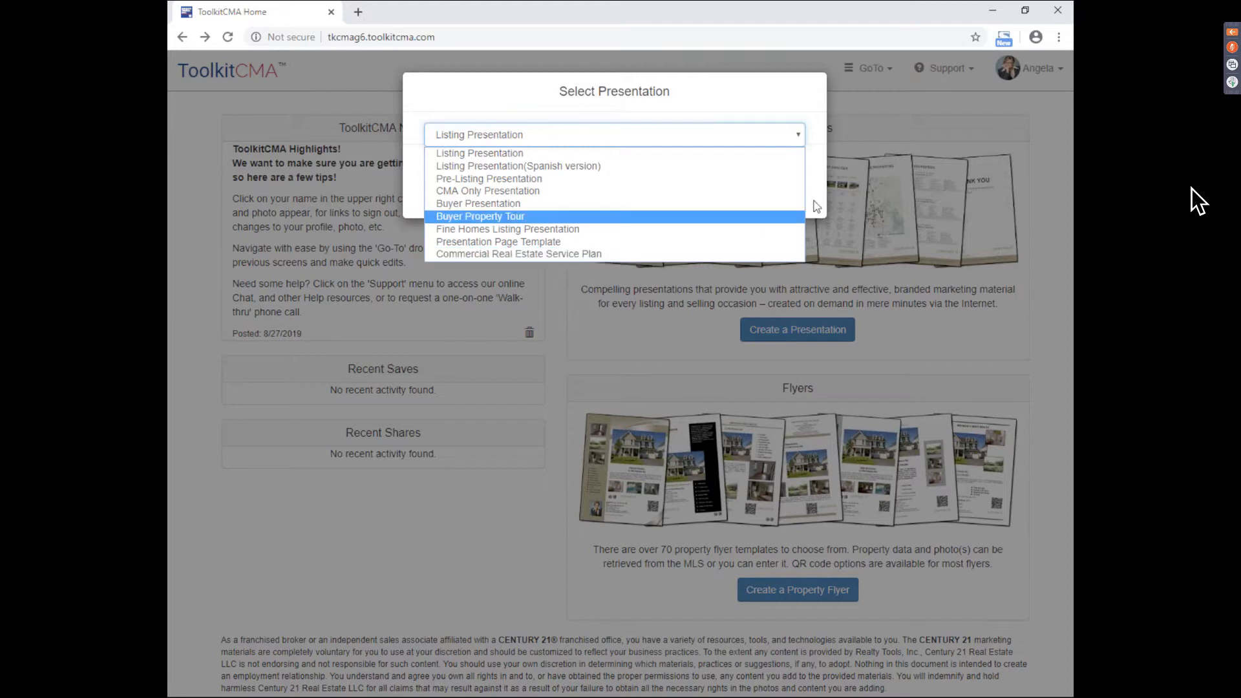
{"action": "left_click", "coordinate": [499, 157]}
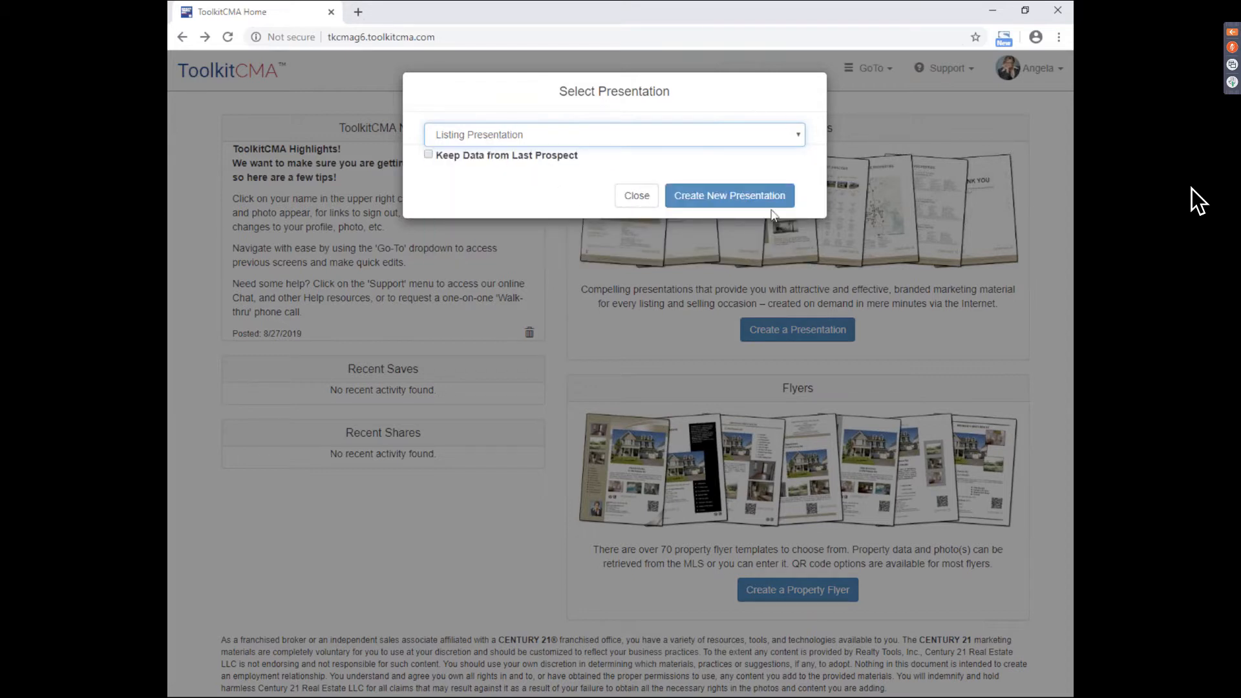
{"action": "left_click", "coordinate": [750, 196]}
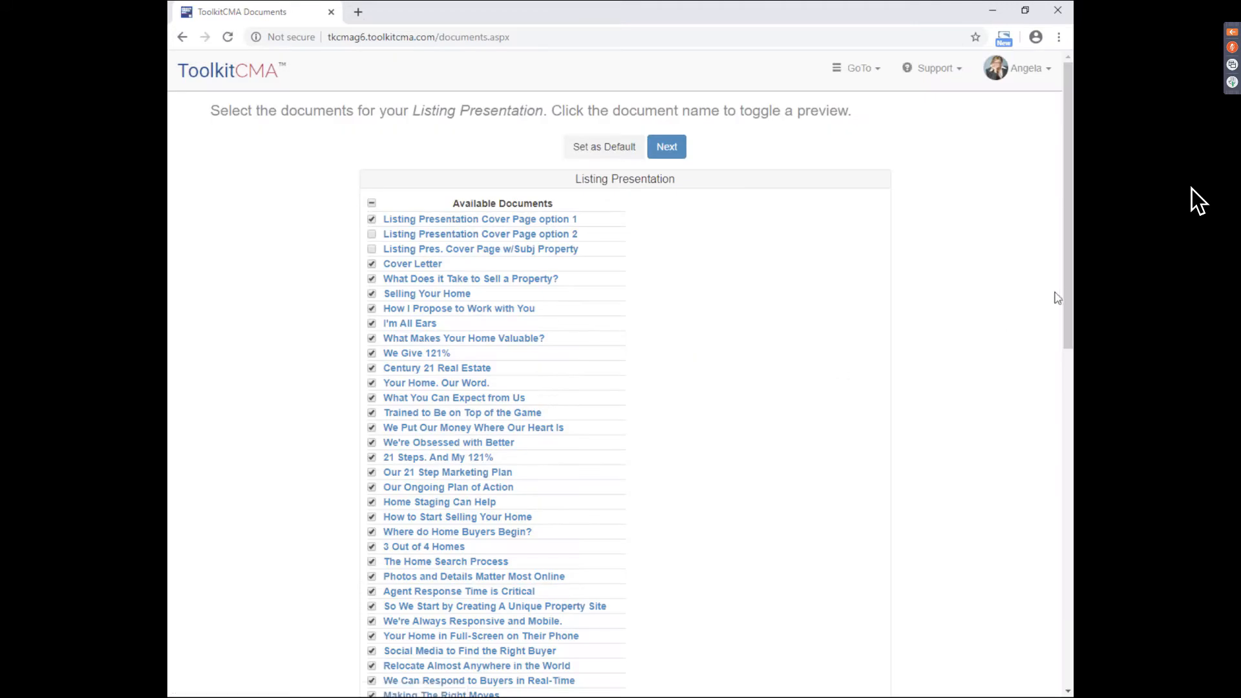
{"action": "left_click_drag", "start_coordinate": [1069, 266], "coordinate": [1071, 383]}
{"action": "scroll", "coordinate": [367, 563], "scroll_direction": "up", "scroll_amount": 4}
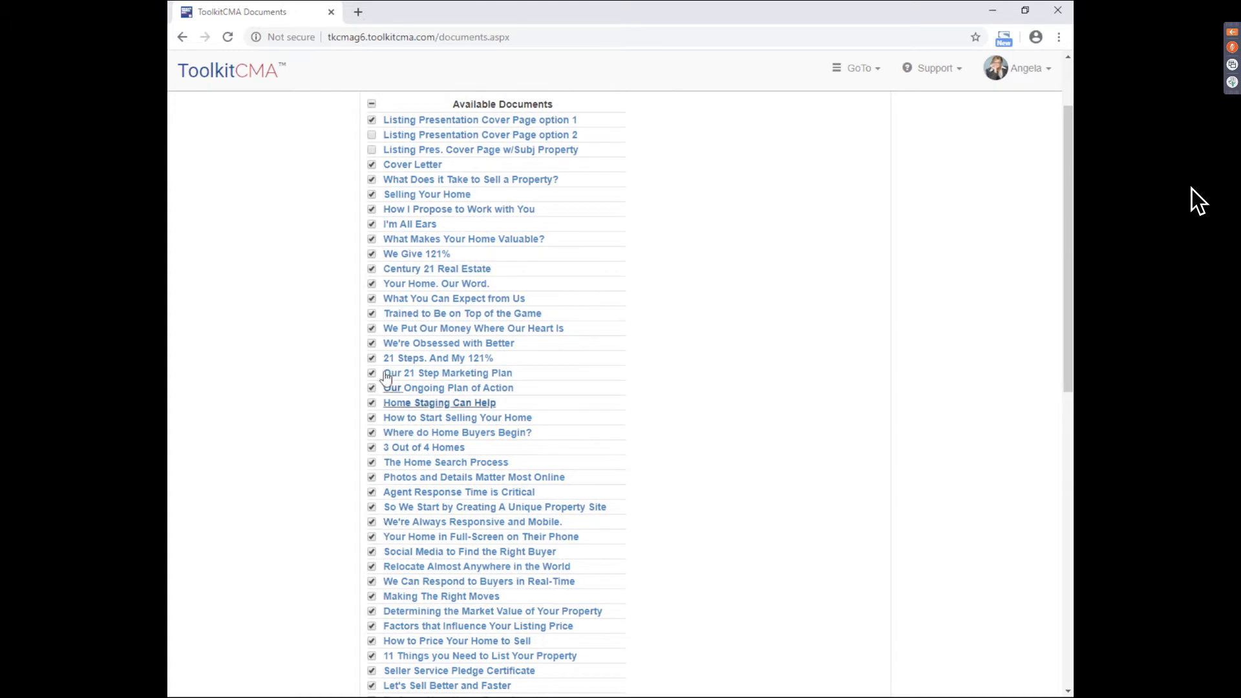
{"action": "left_click_drag", "start_coordinate": [1072, 332], "coordinate": [1072, 299]}
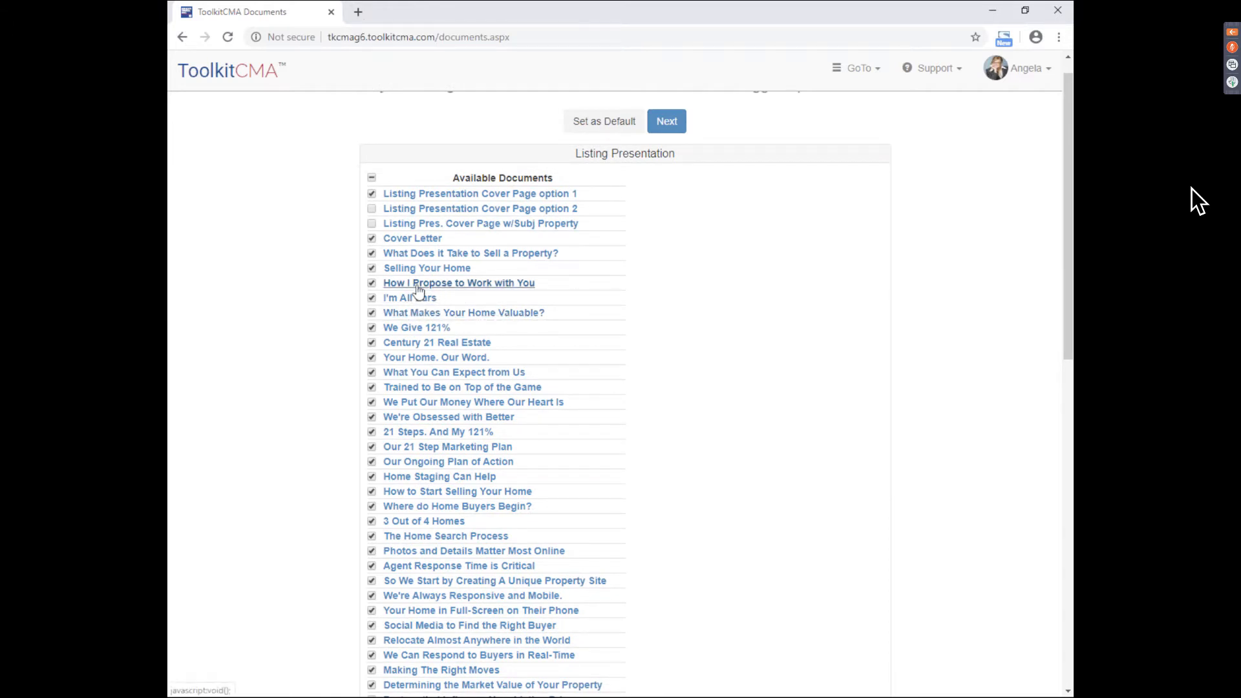
{"action": "left_click", "coordinate": [445, 288]}
{"action": "mouse_move", "coordinate": [1070, 259]}
{"action": "left_mouse_down"}
{"action": "mouse_move", "coordinate": [1068, 354]}
{"action": "mouse_move", "coordinate": [1069, 282]}
{"action": "left_mouse_up"}
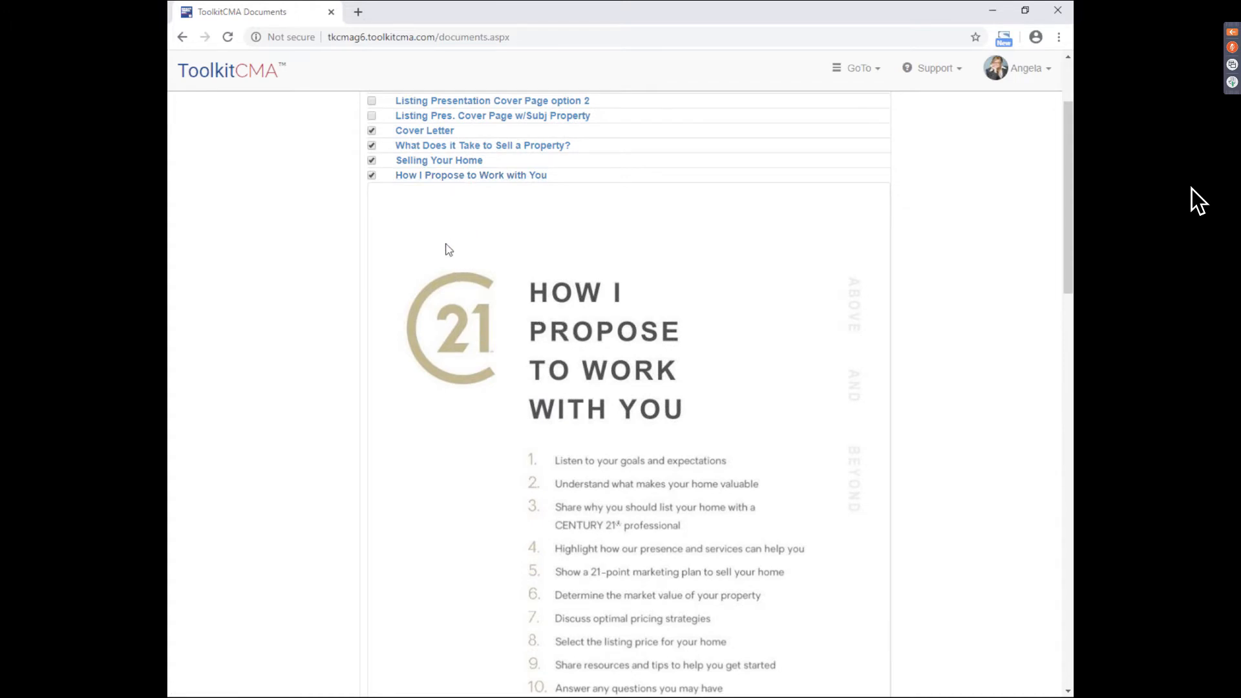
{"action": "left_click", "coordinate": [455, 176]}
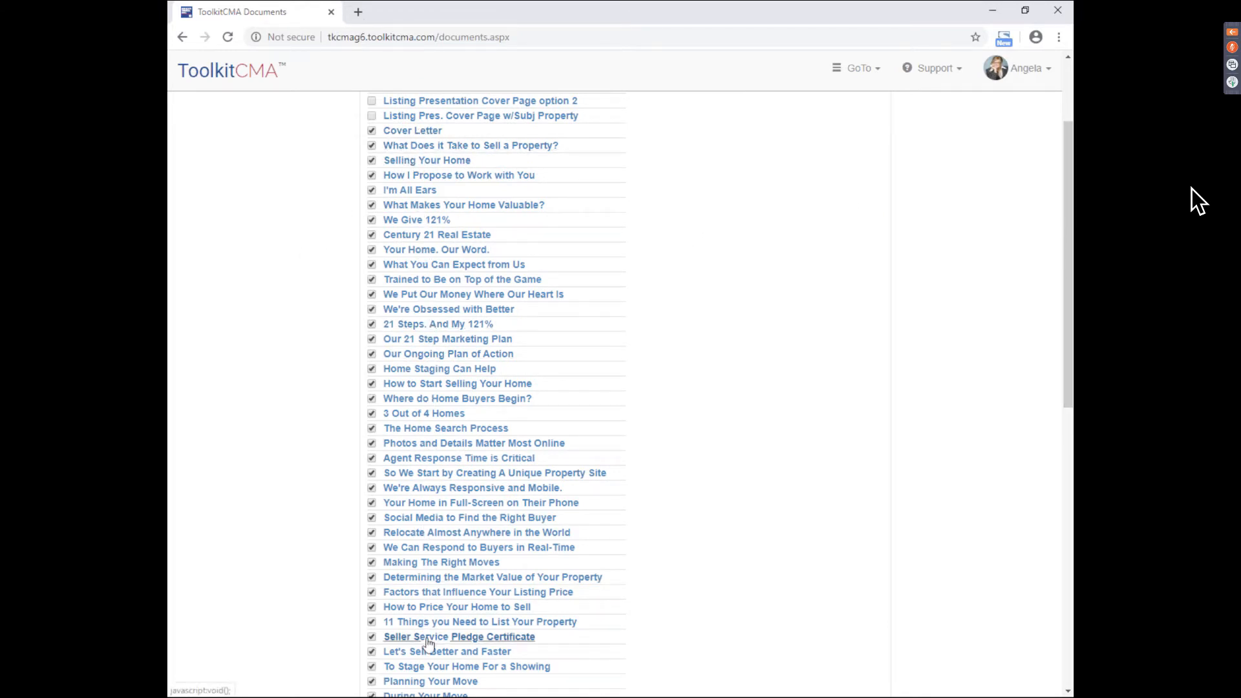
{"action": "scroll", "coordinate": [1069, 301], "scroll_direction": "down", "scroll_amount": 8}
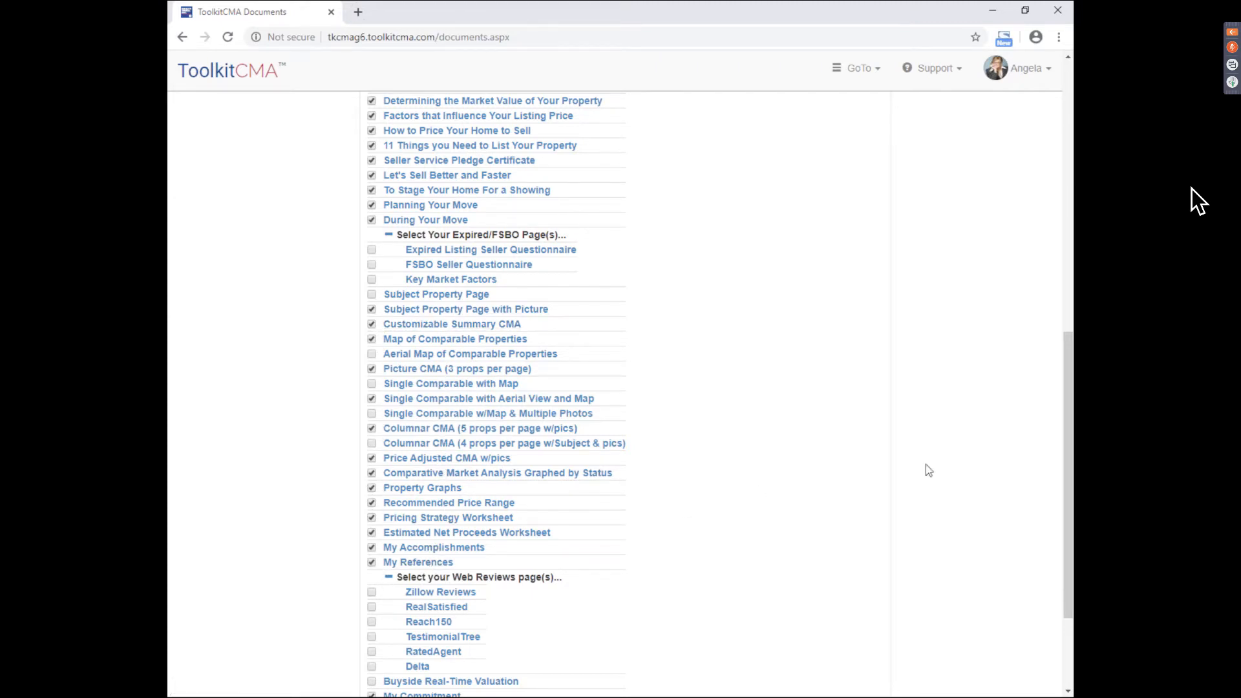
{"action": "scroll", "coordinate": [1197, 200], "scroll_direction": "down", "scroll_amount": 1}
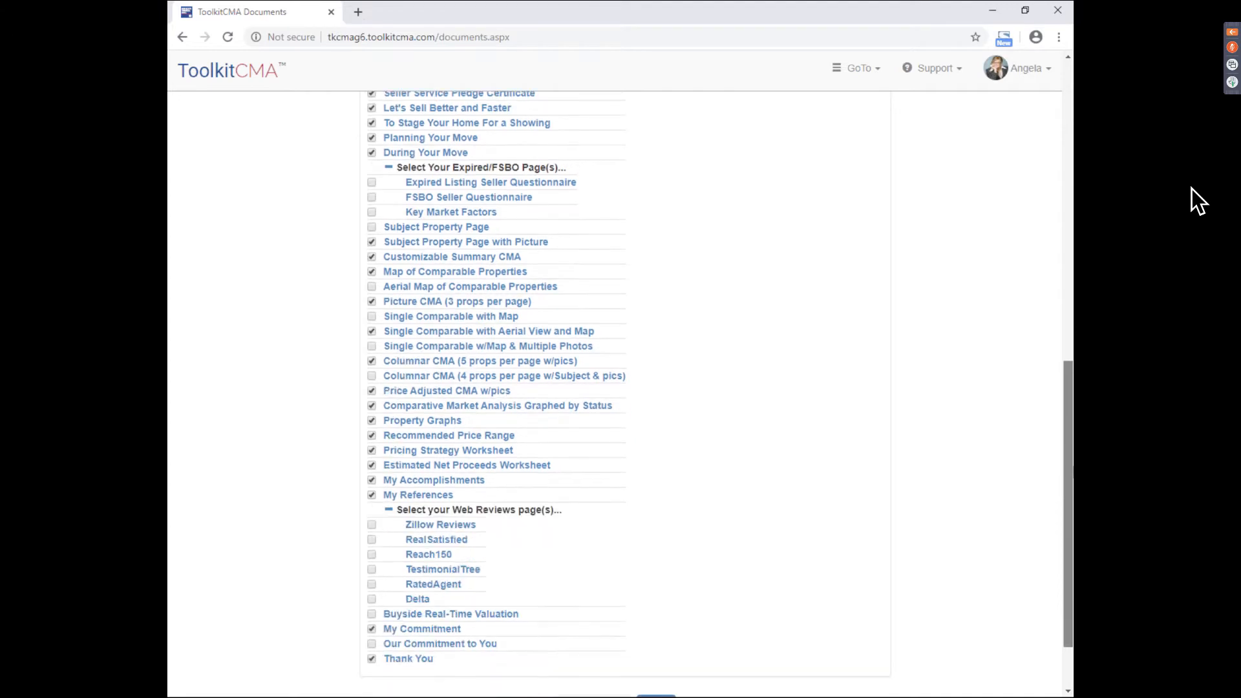
{"action": "scroll", "coordinate": [1198, 201], "scroll_direction": "up", "scroll_amount": 4}
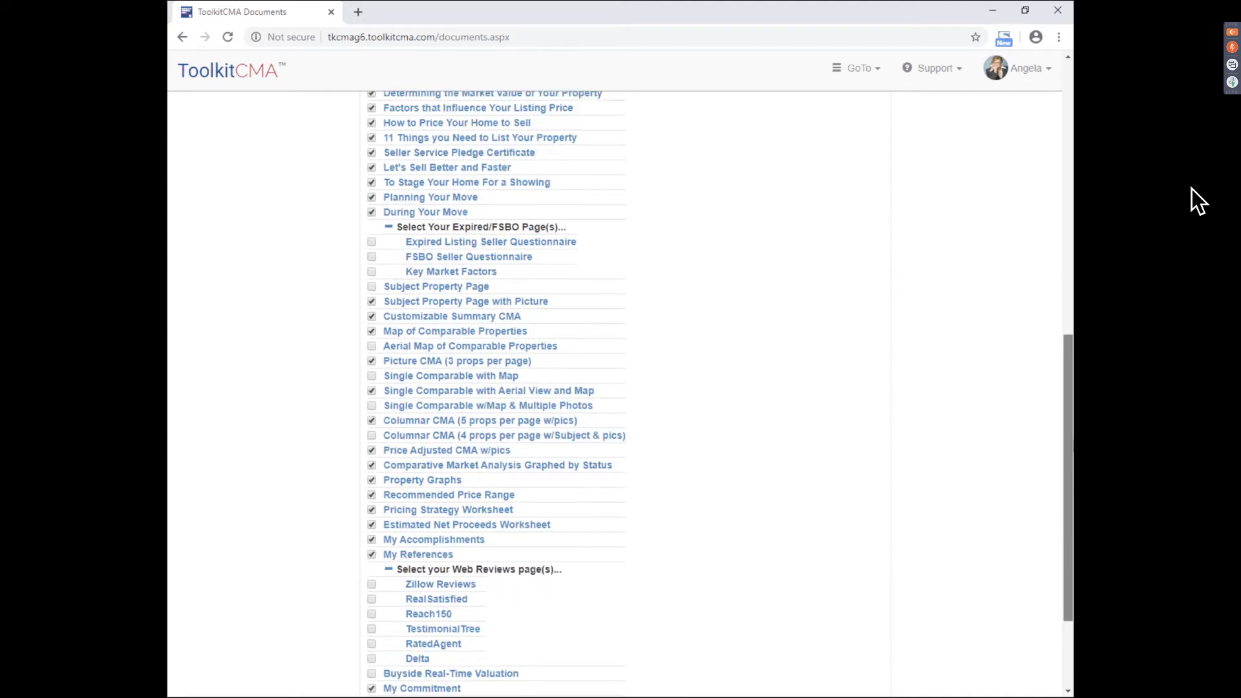
{"action": "scroll", "coordinate": [1197, 200], "scroll_direction": "down", "scroll_amount": 5}
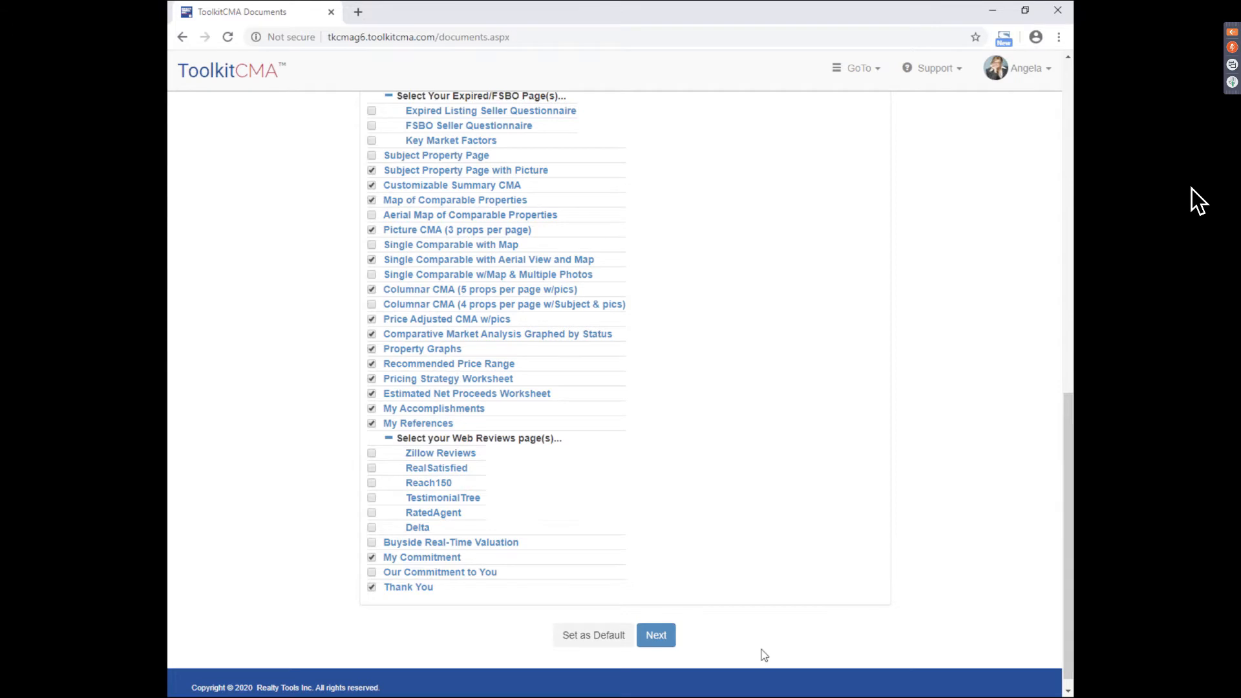
- Accept the pre-checked documents and the prefilled prospect details, keeping the salutation unchanged
{"action": "left_click", "coordinate": [667, 643]}
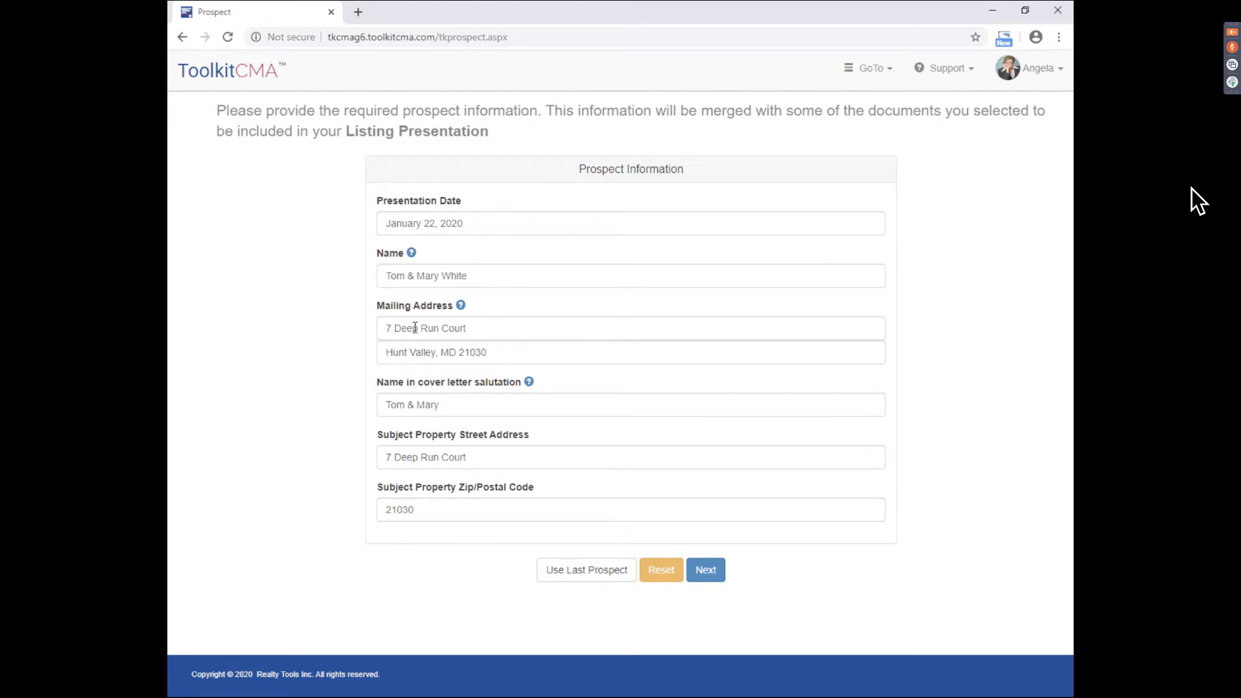
{"action": "left_click", "coordinate": [458, 403]}
{"action": "left_click", "coordinate": [353, 428]}
{"action": "left_click", "coordinate": [707, 572]}
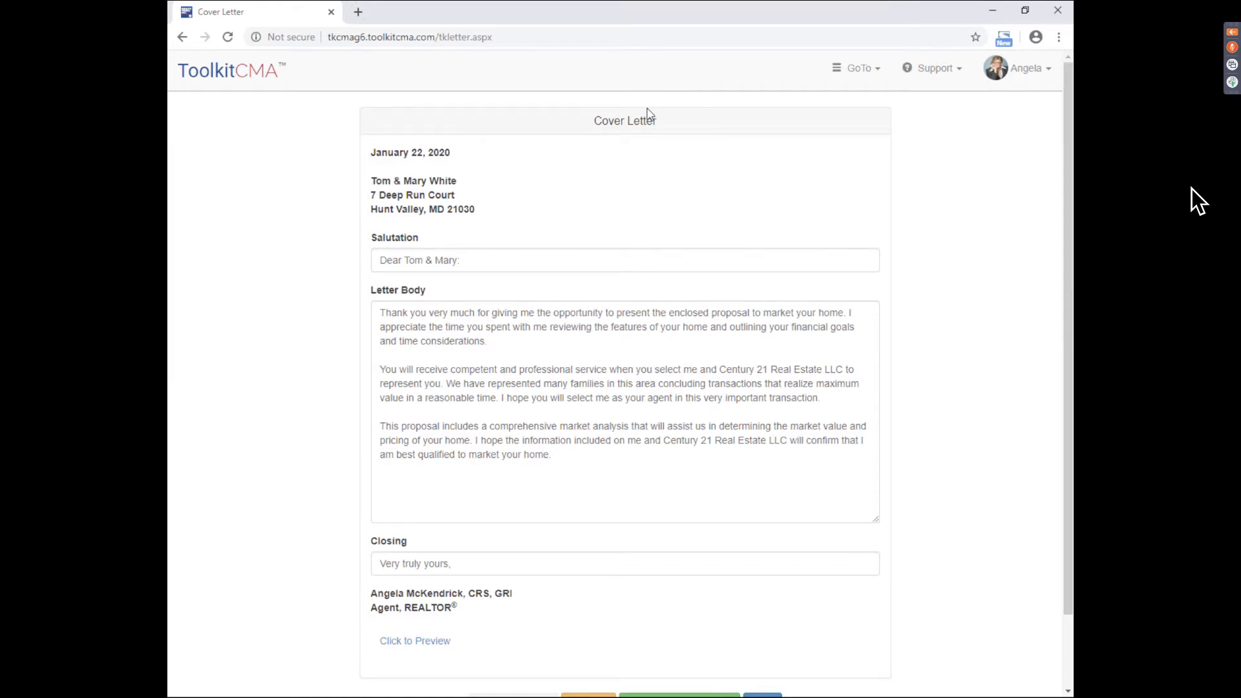
- Review the default cover letter body, leave it unchanged, and continue to MLS selection
{"action": "scroll", "coordinate": [640, 364], "scroll_direction": "down", "scroll_amount": 1}
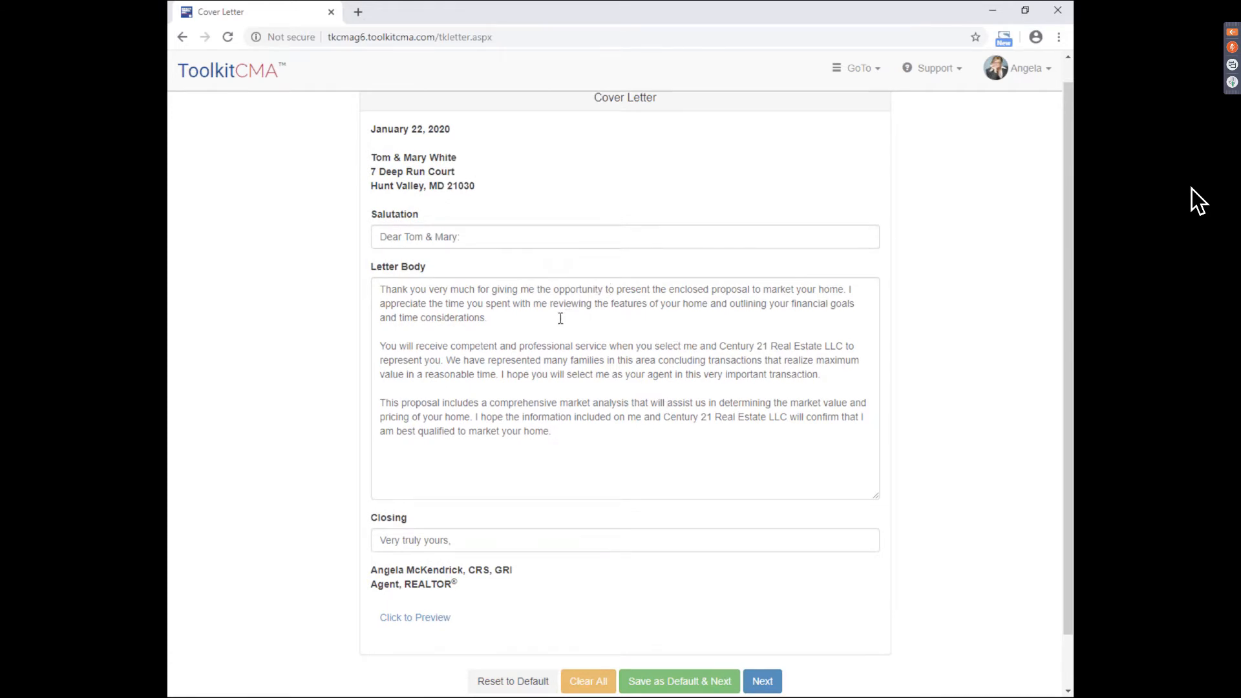
{"action": "left_click", "coordinate": [782, 315]}
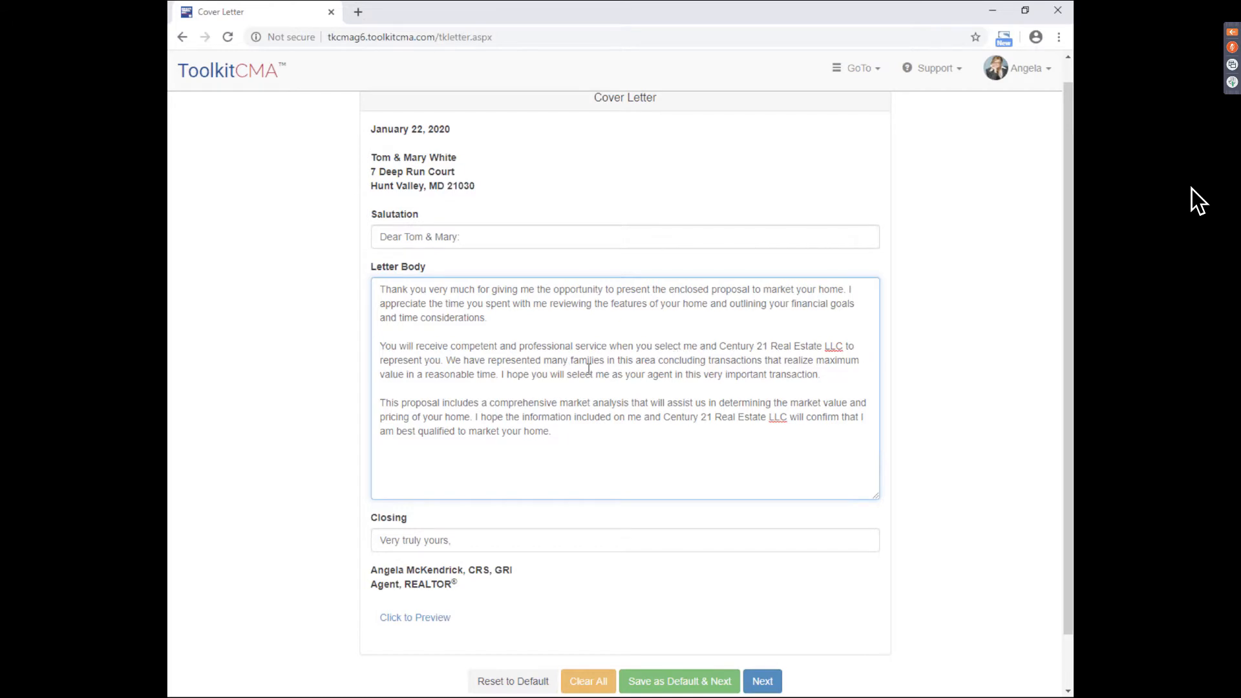
{"action": "left_click_drag", "start_coordinate": [625, 446], "coordinate": [334, 285]}
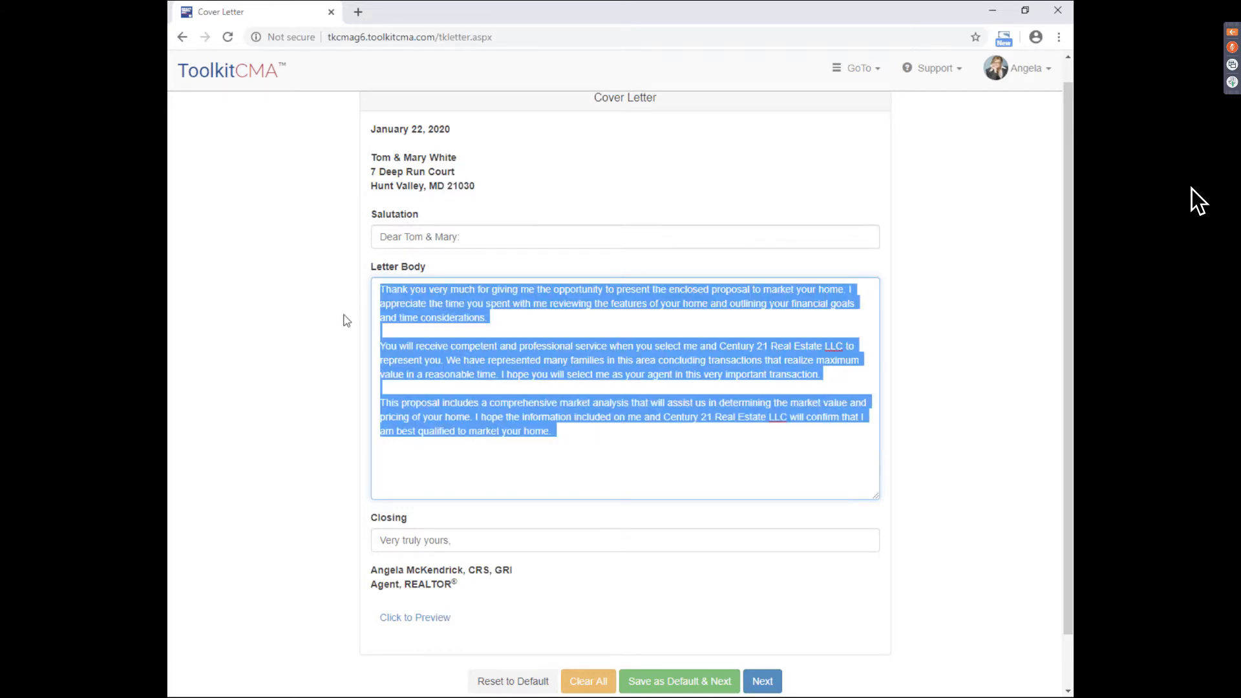
{"action": "left_click", "coordinate": [758, 472]}
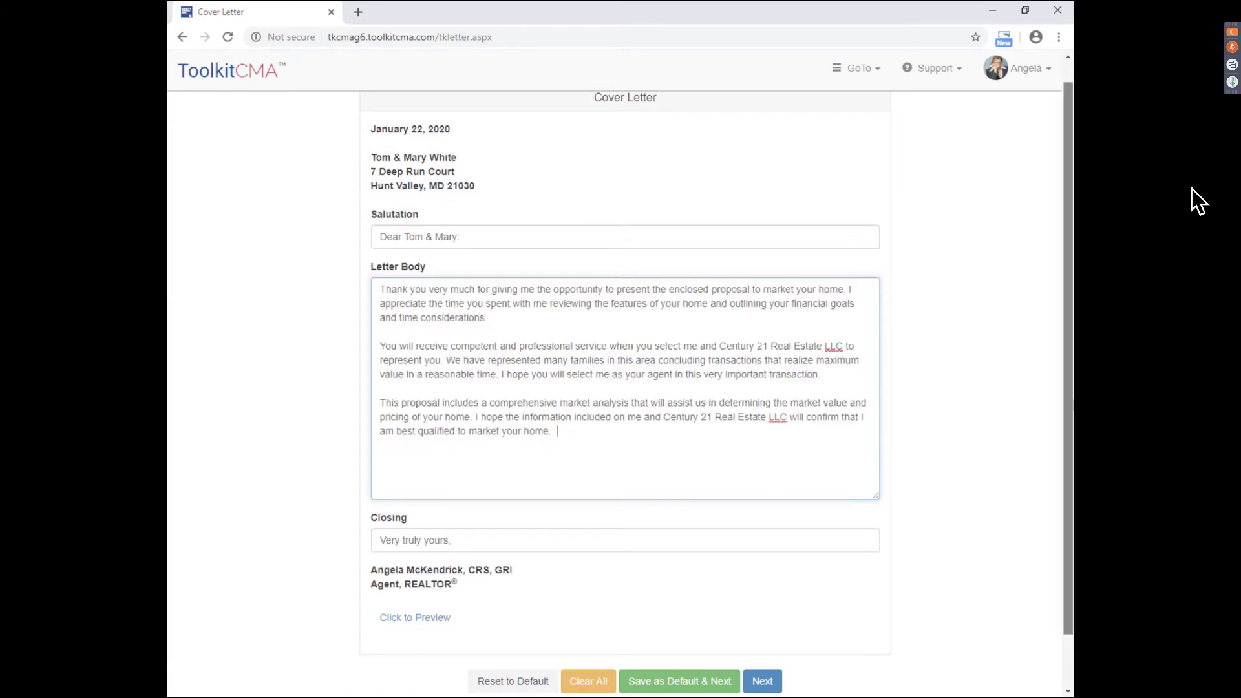
{"action": "left_click_drag", "start_coordinate": [1068, 414], "coordinate": [1068, 441]}
{"action": "left_click", "coordinate": [980, 502]}
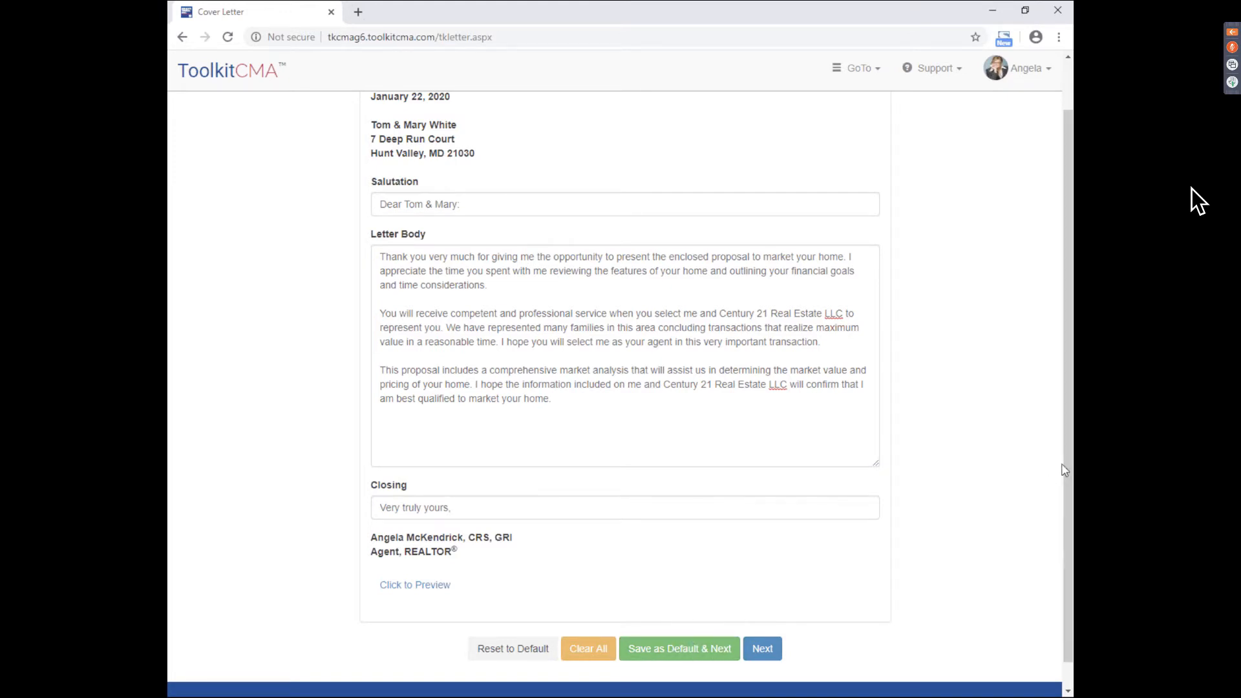
{"action": "left_click", "coordinate": [763, 653]}
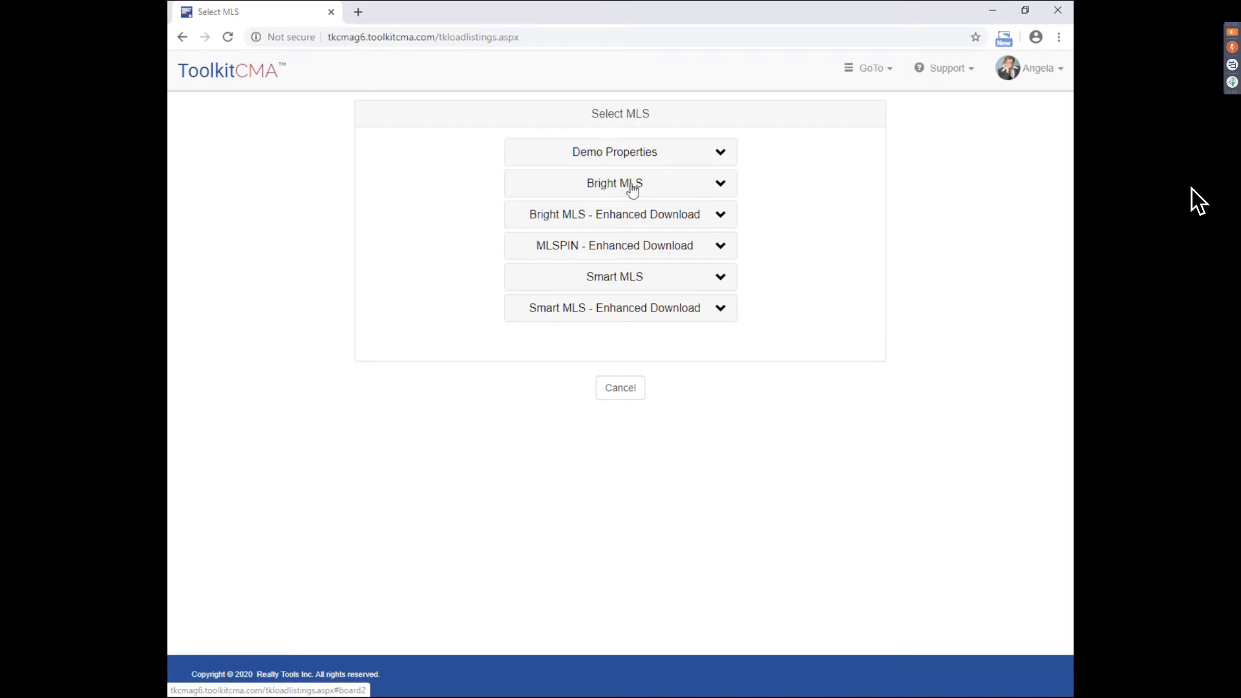
- Choose Bright MLS Residential, glance at the MLS Download Guide, and connect to the MLS
{"action": "left_click", "coordinate": [626, 189]}
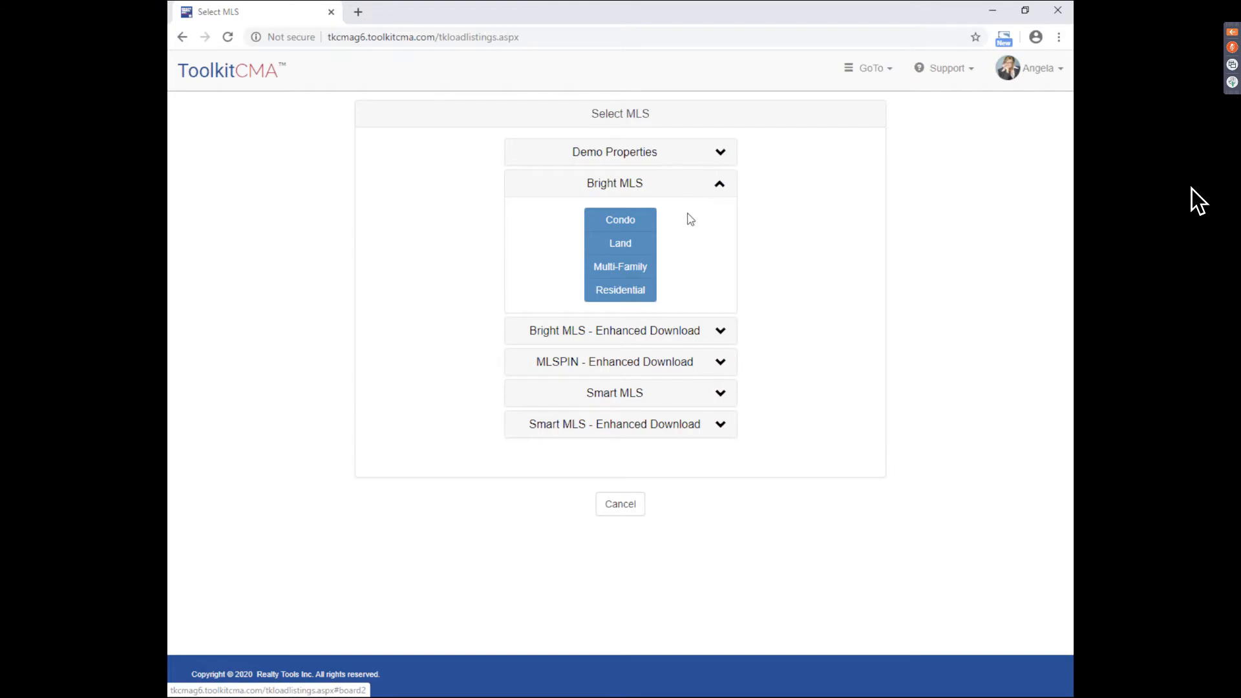
{"action": "left_click", "coordinate": [607, 296]}
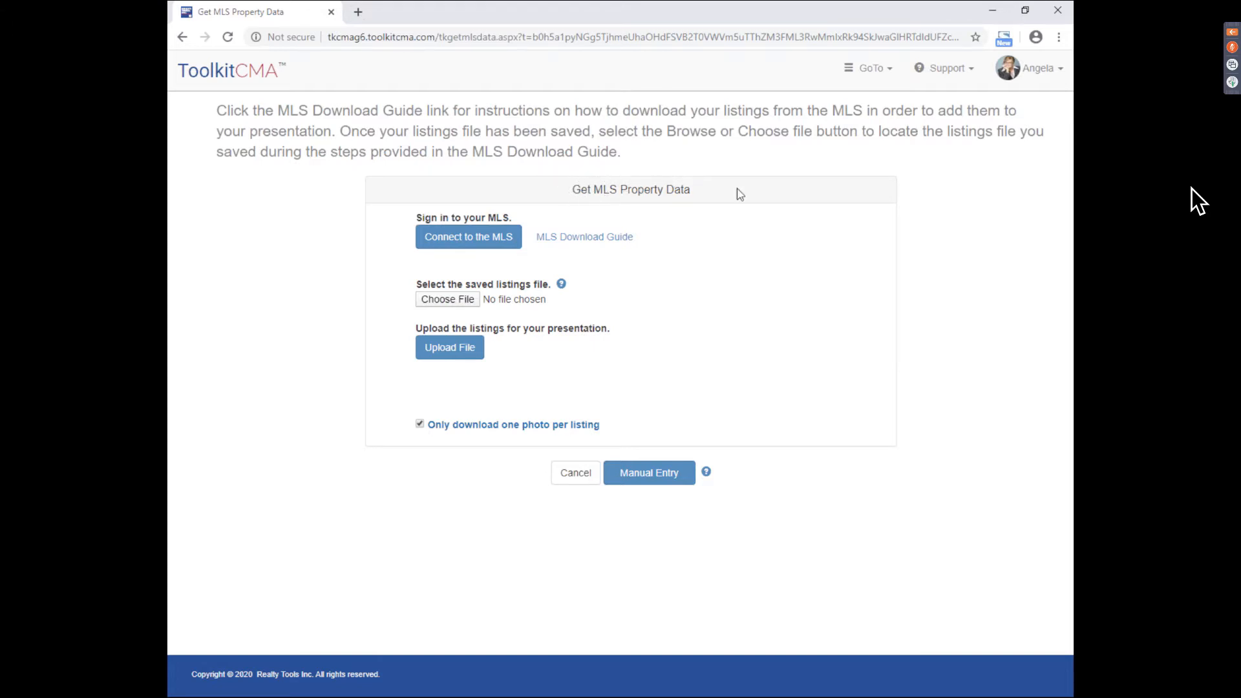
{"action": "left_click", "coordinate": [590, 239]}
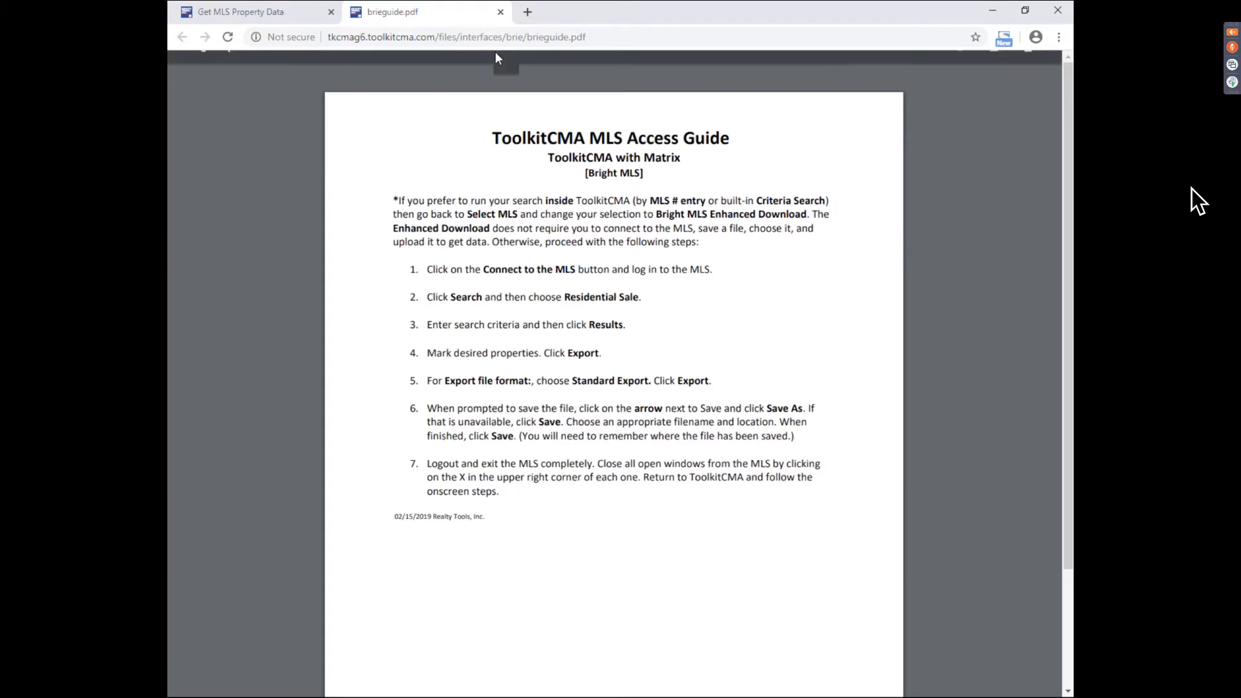
{"action": "left_click", "coordinate": [500, 11]}
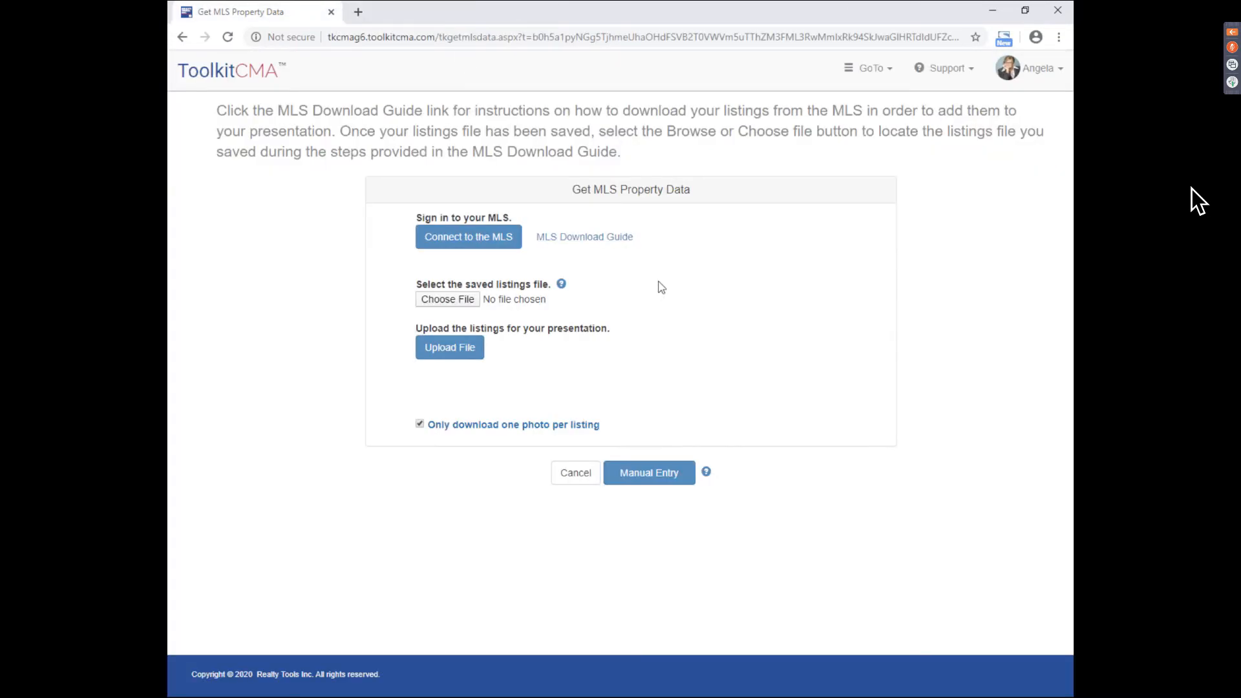
{"action": "left_click", "coordinate": [464, 249]}
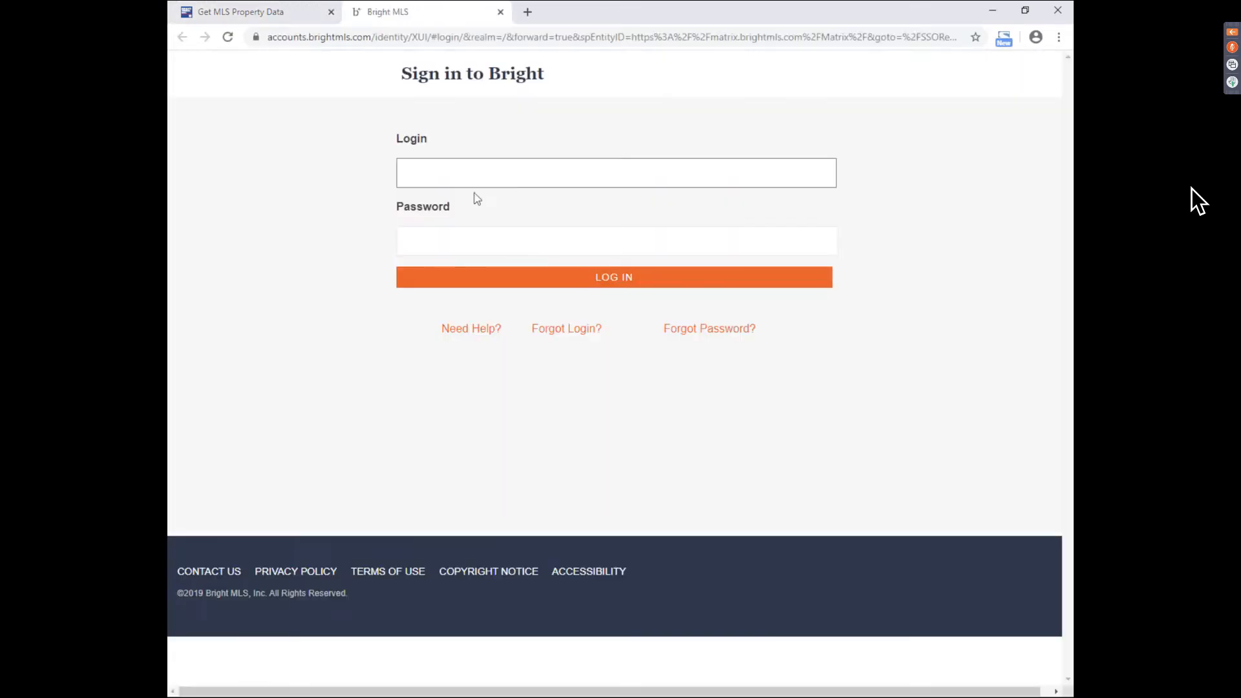
{"action": "key", "text": "Tab"}
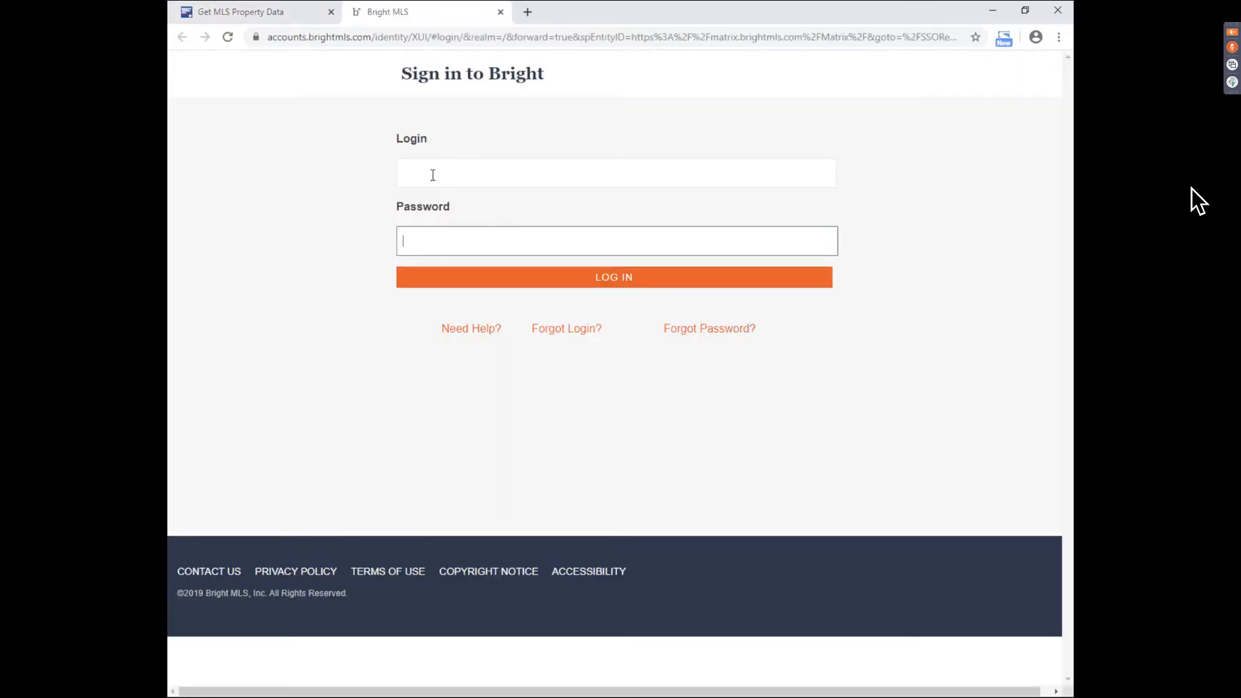
- Close the Bright MLS sign-in tab
{"action": "left_click", "coordinate": [500, 13]}
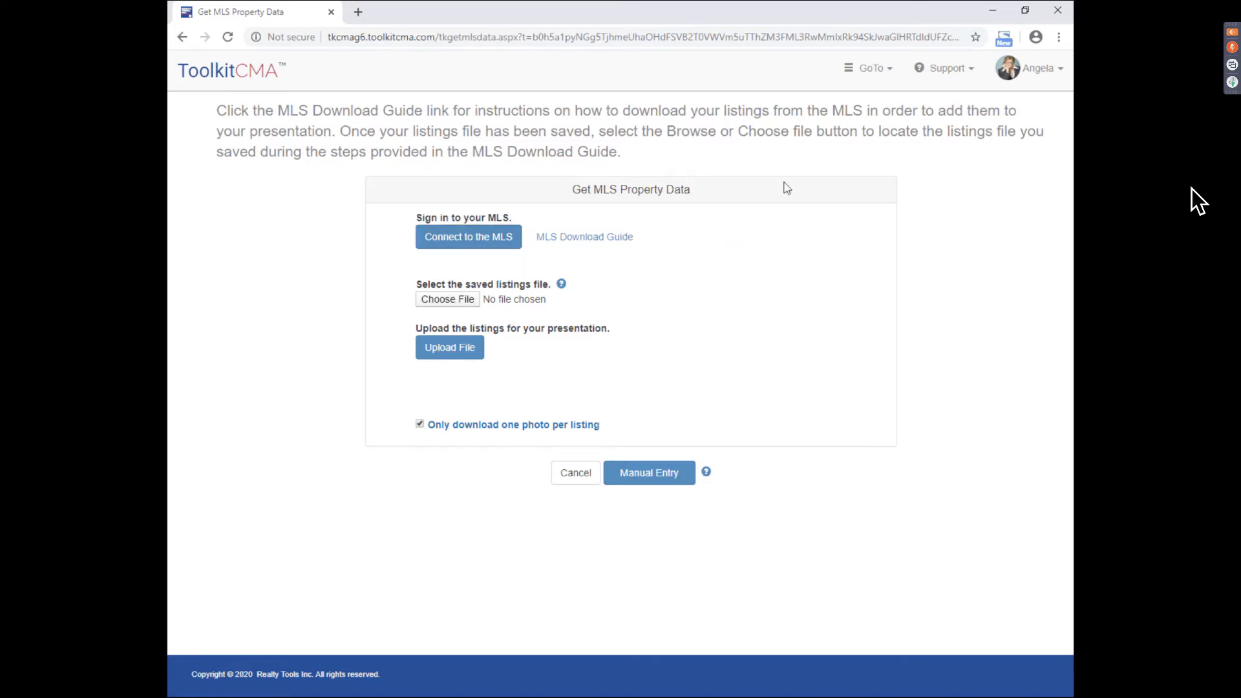
- Check the Support options, then cancel back to the Select MLS page
{"action": "left_click", "coordinate": [944, 69]}
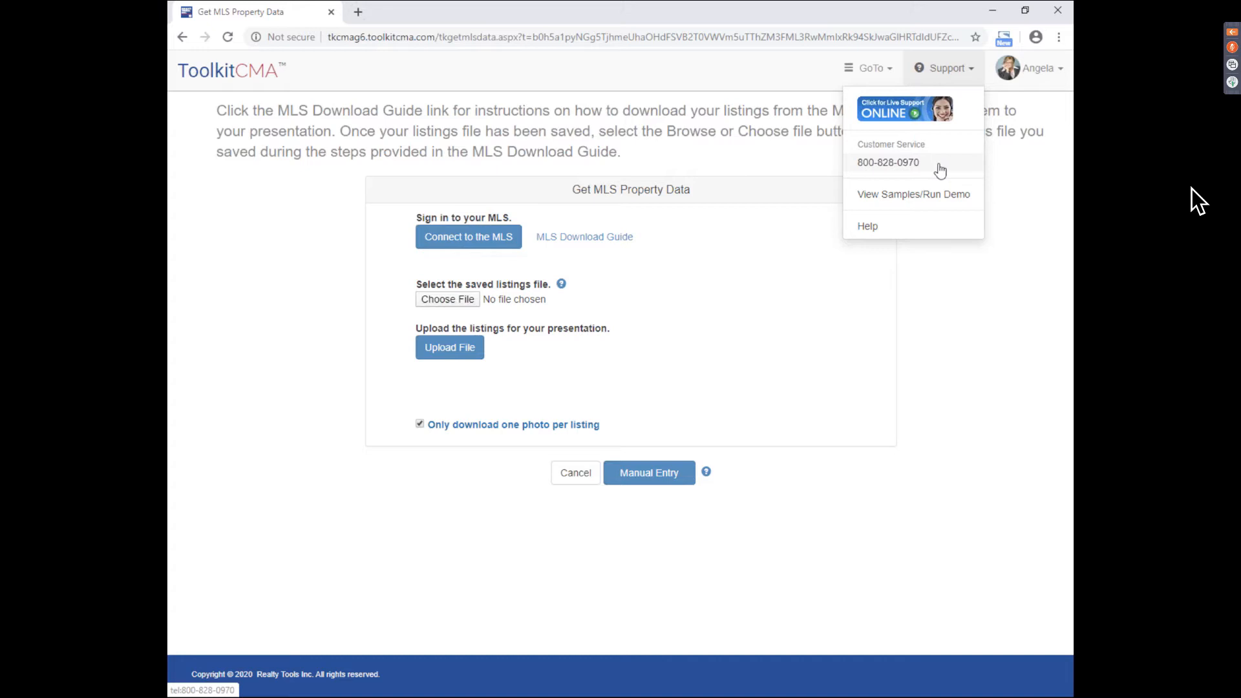
{"action": "left_click", "coordinate": [717, 320]}
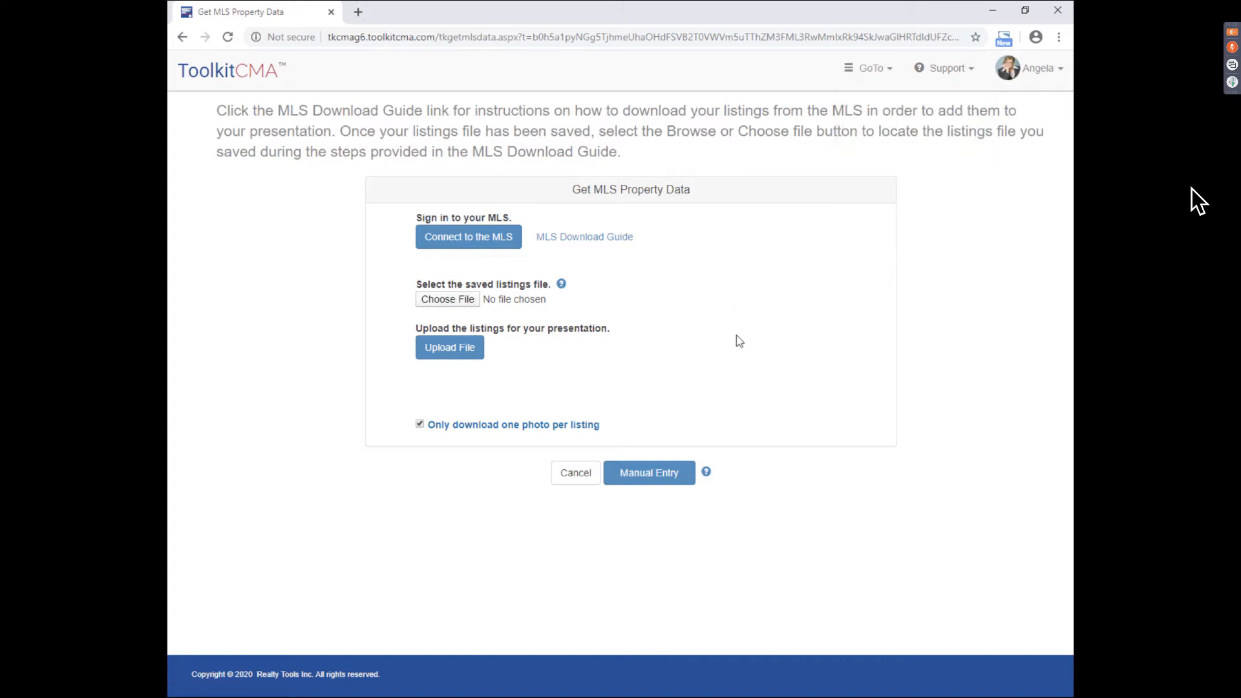
{"action": "left_click", "coordinate": [583, 477]}
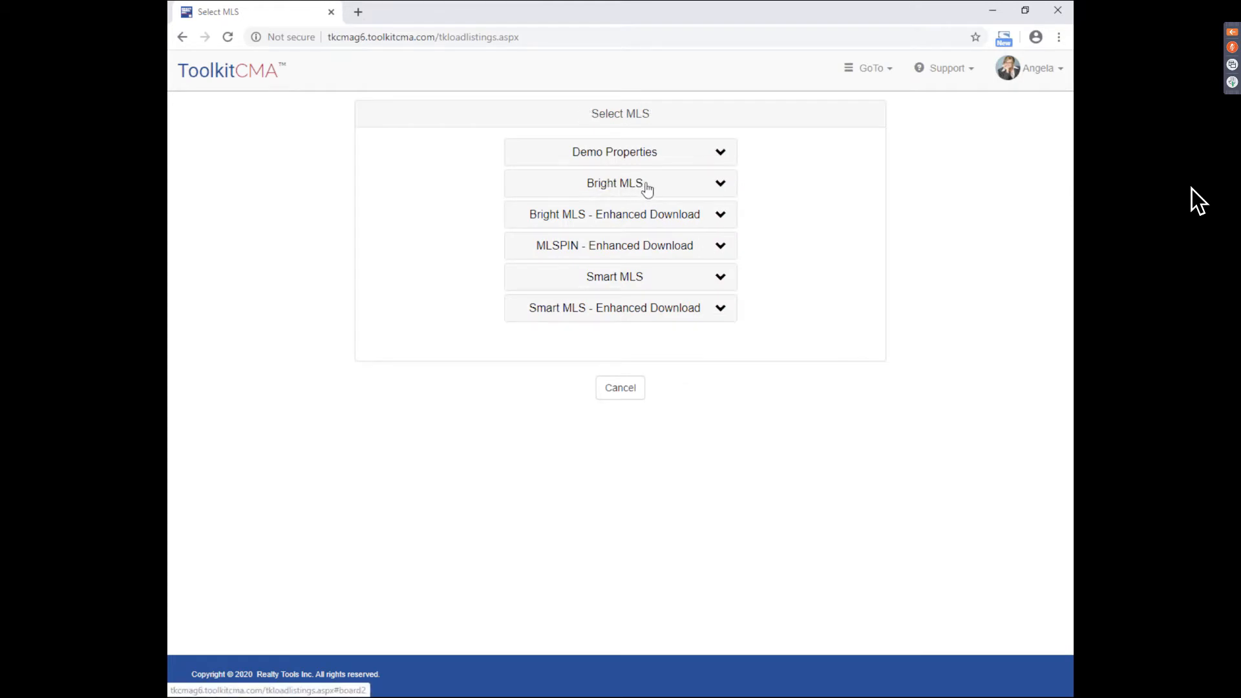
- Choose Bright MLS Enhanced Download Residential, back out of MLS # Search, and open Criteria Search
{"action": "left_click", "coordinate": [605, 222]}
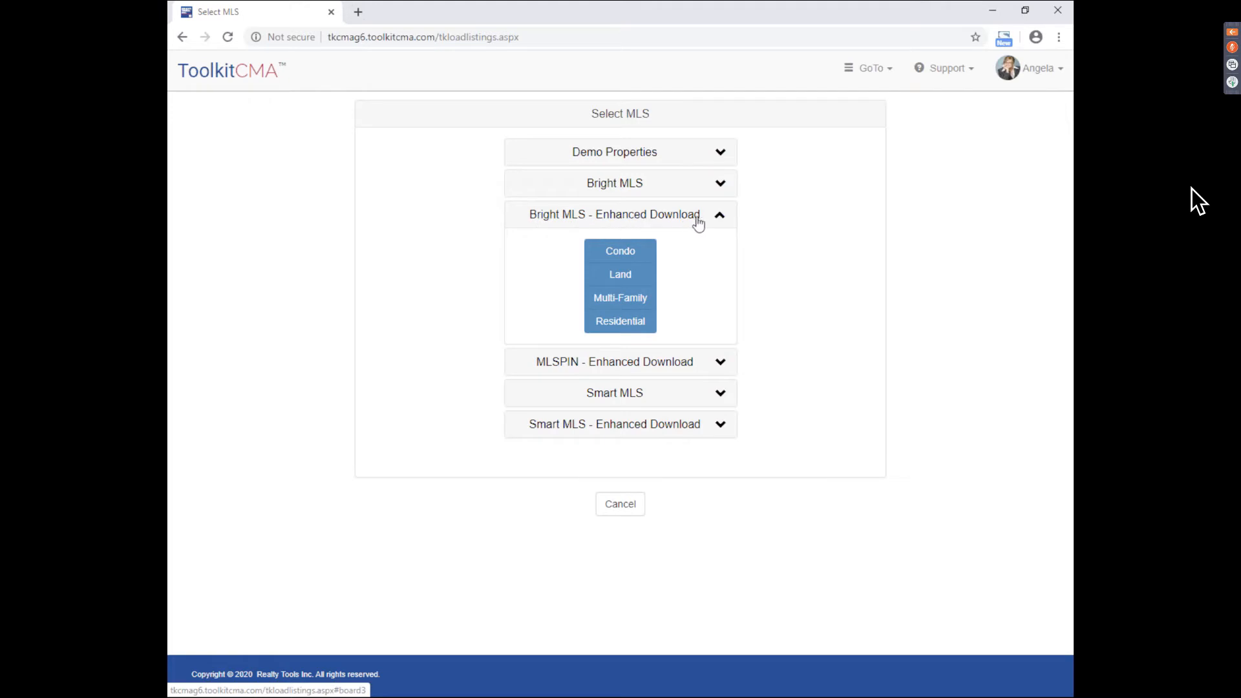
{"action": "left_click", "coordinate": [625, 323]}
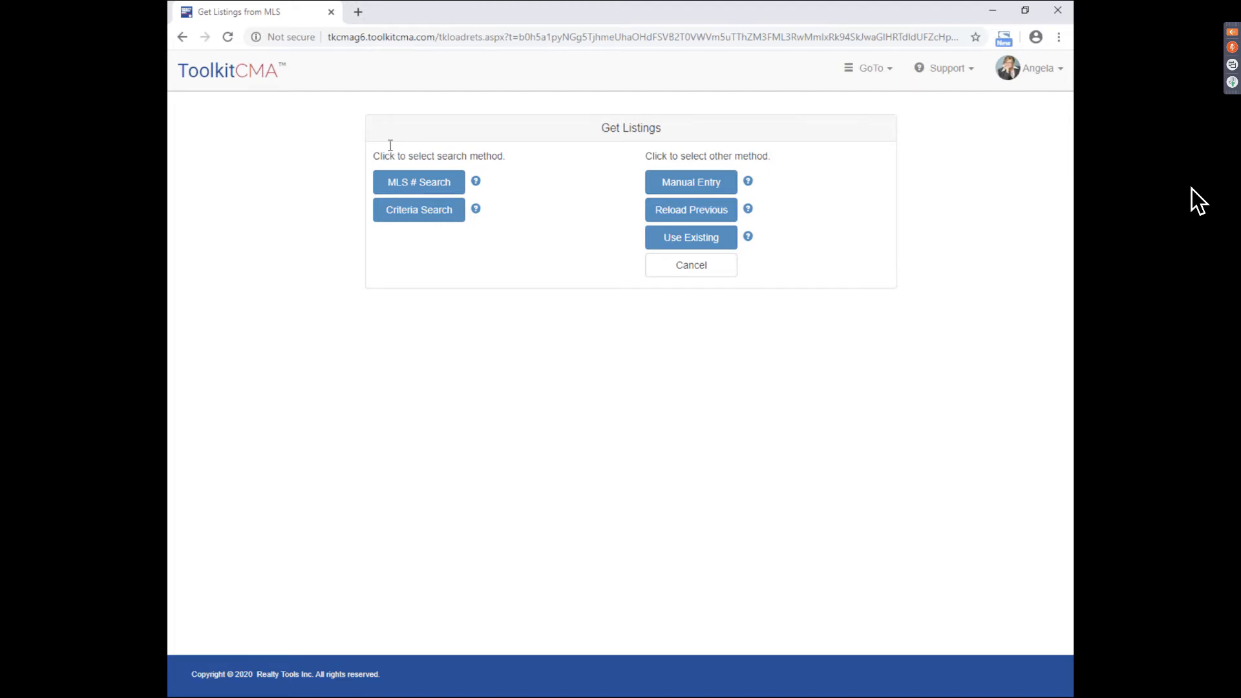
{"action": "left_click", "coordinate": [419, 212]}
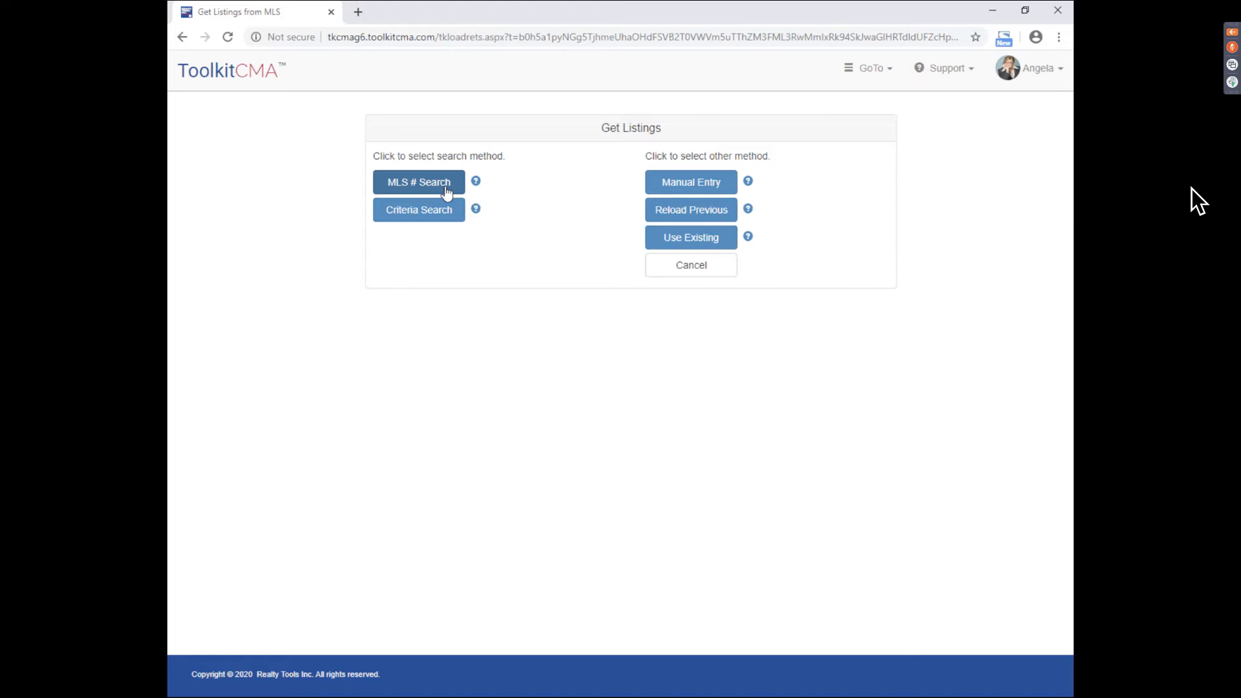
{"action": "left_click", "coordinate": [445, 187]}
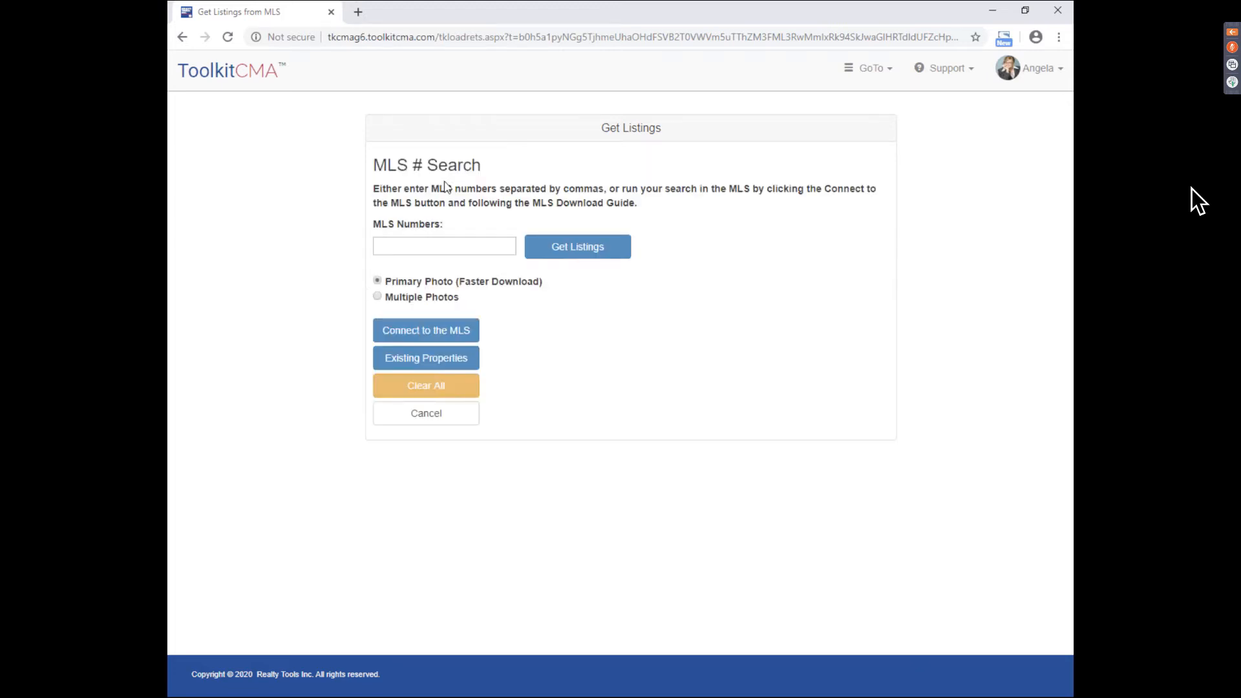
{"action": "left_click", "coordinate": [437, 241]}
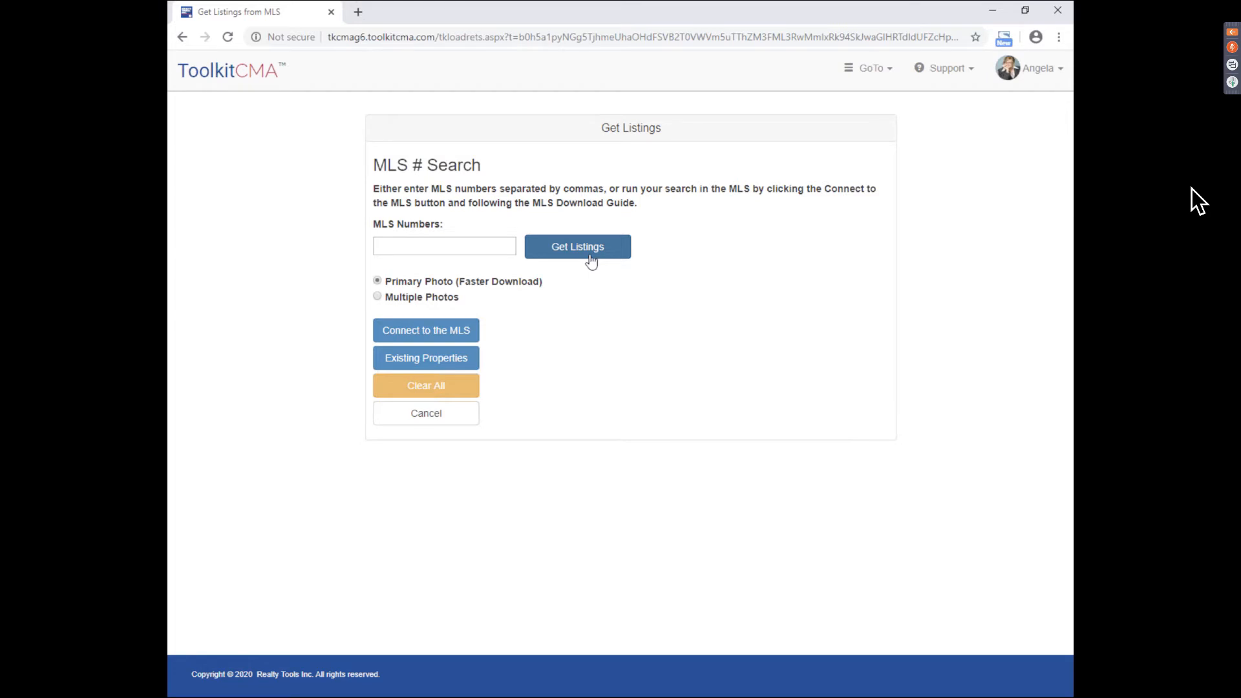
{"action": "left_click", "coordinate": [463, 423]}
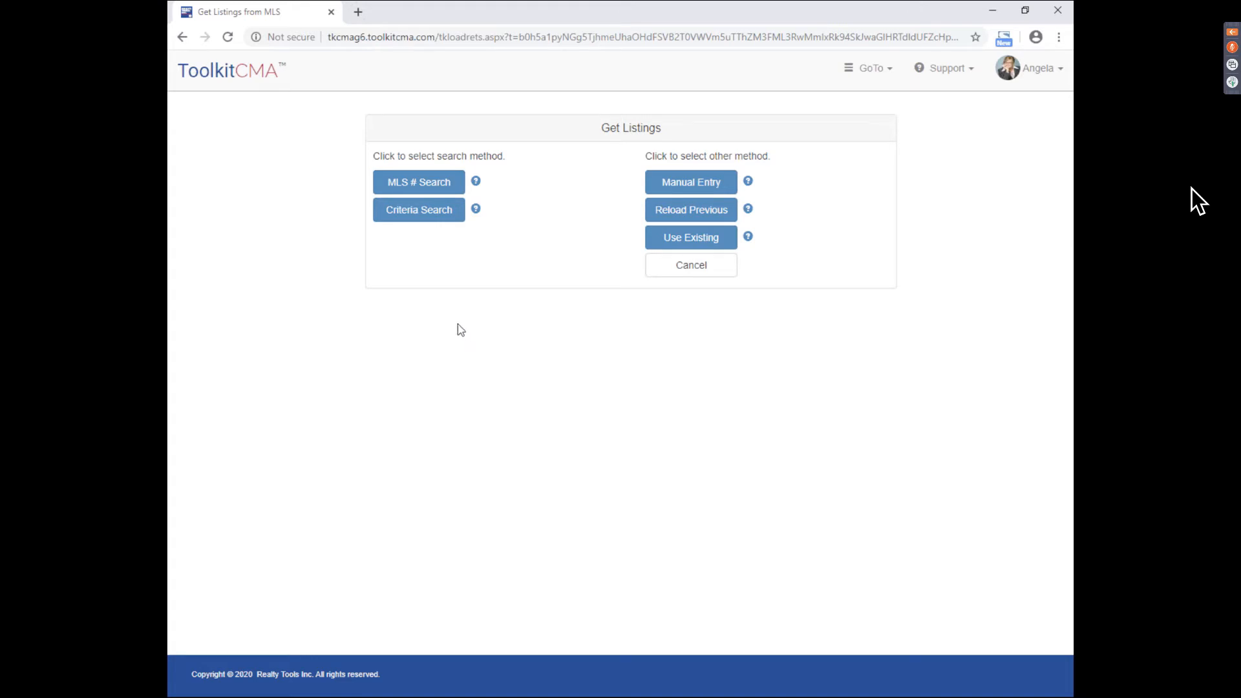
{"action": "left_click", "coordinate": [427, 223]}
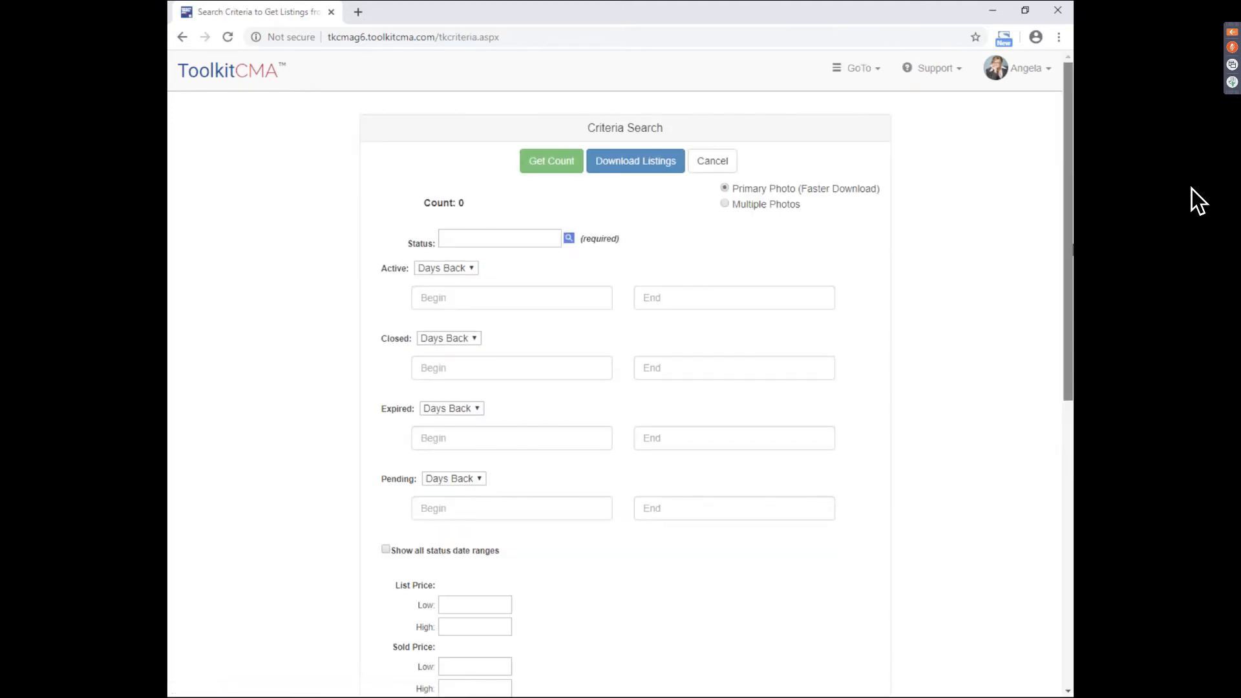
- Set Status to Active,Closed with 30-day ranges for both, get the count, then cancel
{"action": "mouse_move", "coordinate": [1068, 250]}
{"action": "left_mouse_down"}
{"action": "mouse_move", "coordinate": [1068, 533]}
{"action": "mouse_move", "coordinate": [1073, 232]}
{"action": "left_mouse_up"}
{"action": "left_click", "coordinate": [569, 236]}
{"action": "left_click", "coordinate": [787, 328]}
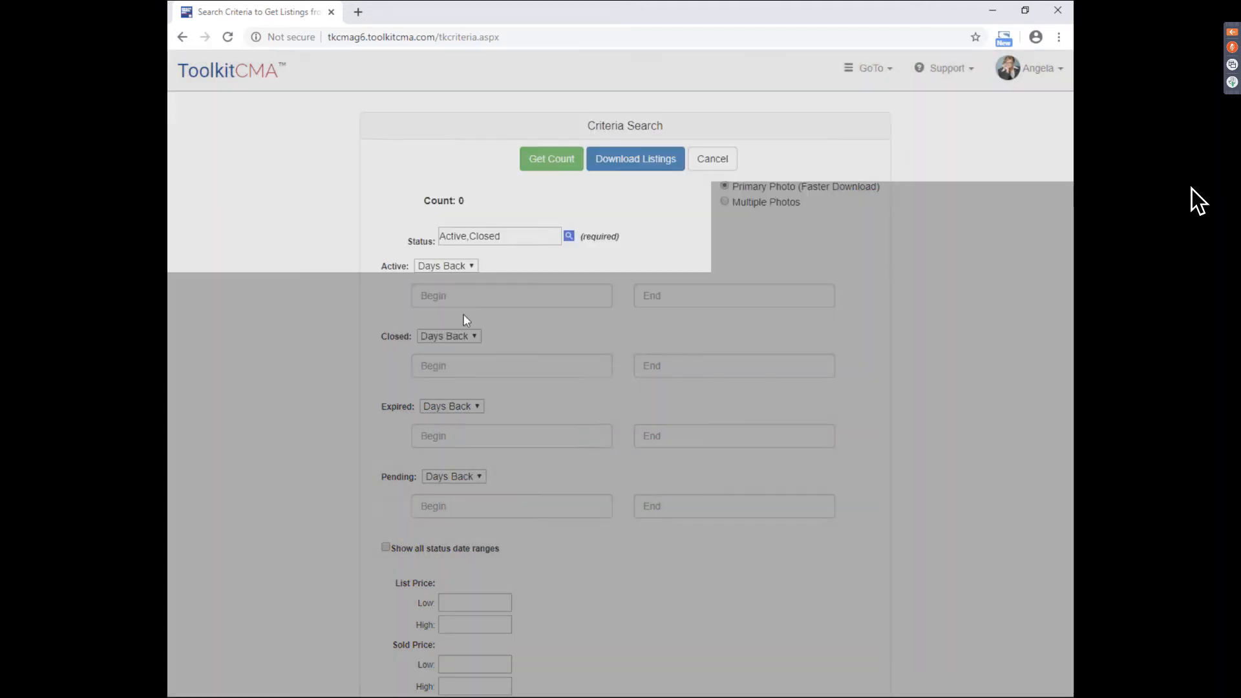
{"action": "left_click", "coordinate": [446, 266]}
{"action": "left_click", "coordinate": [456, 346]}
{"action": "left_click", "coordinate": [454, 337]}
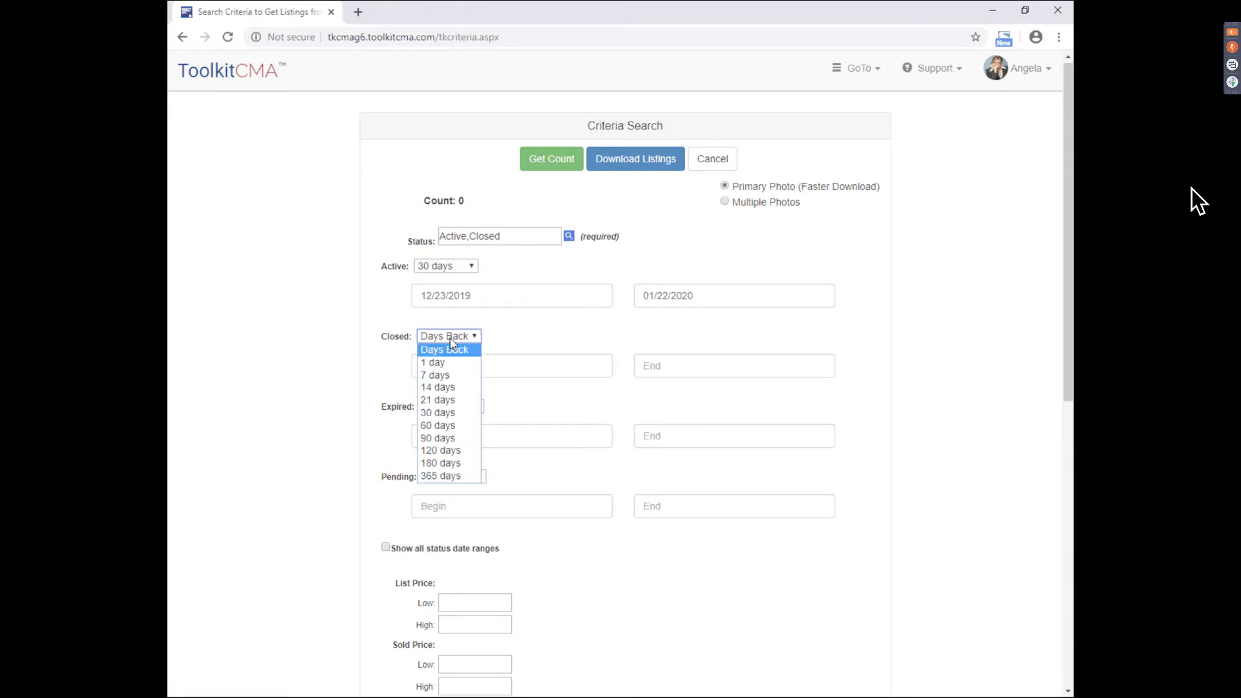
{"action": "left_click", "coordinate": [451, 414]}
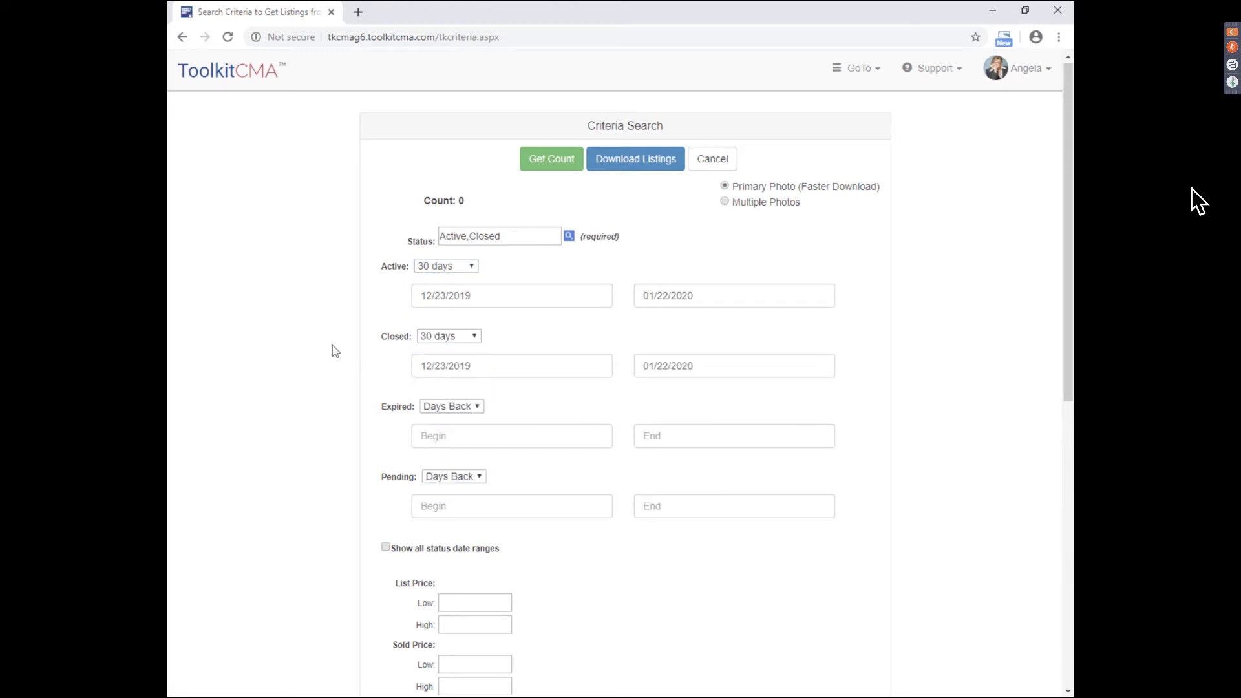
{"action": "left_click", "coordinate": [541, 169]}
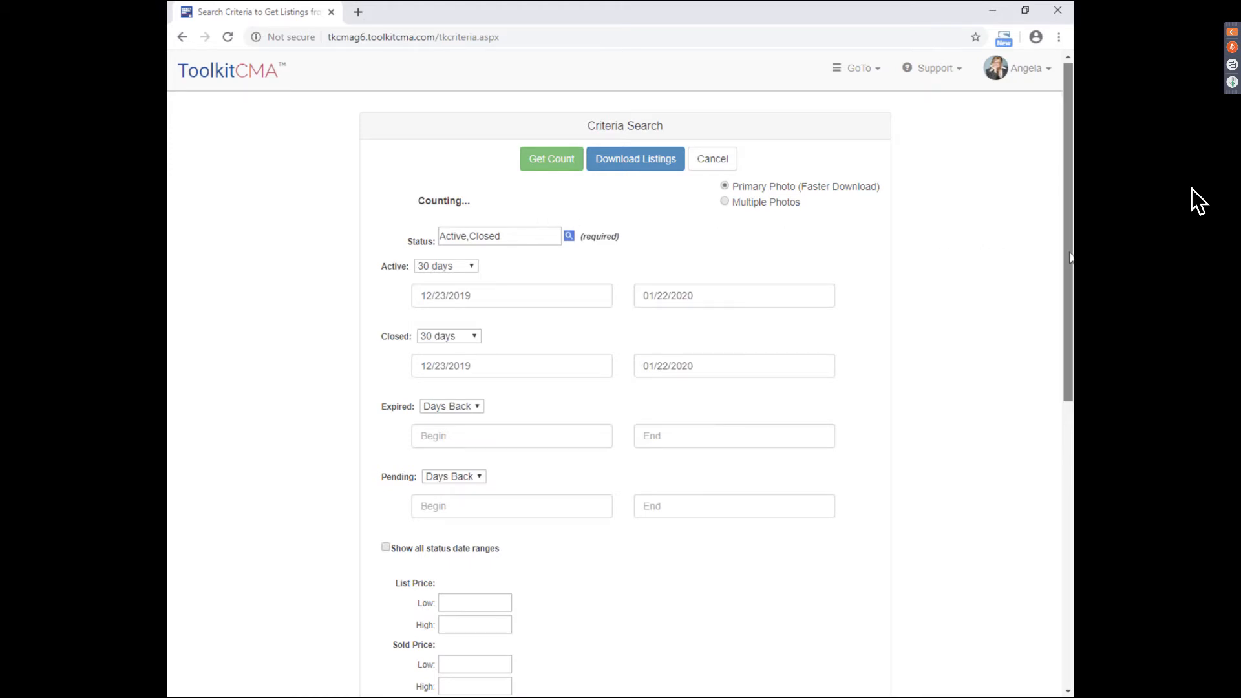
{"action": "scroll", "coordinate": [658, 163], "scroll_direction": "down", "scroll_amount": 1}
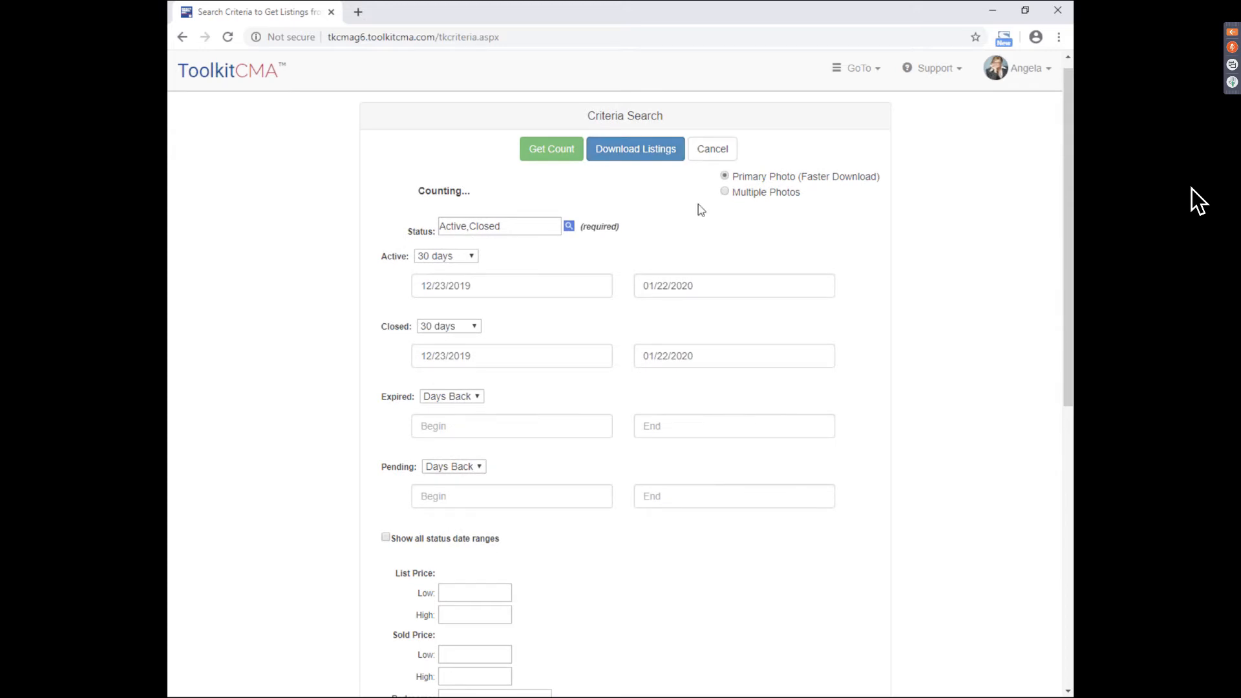
{"action": "left_click", "coordinate": [703, 161]}
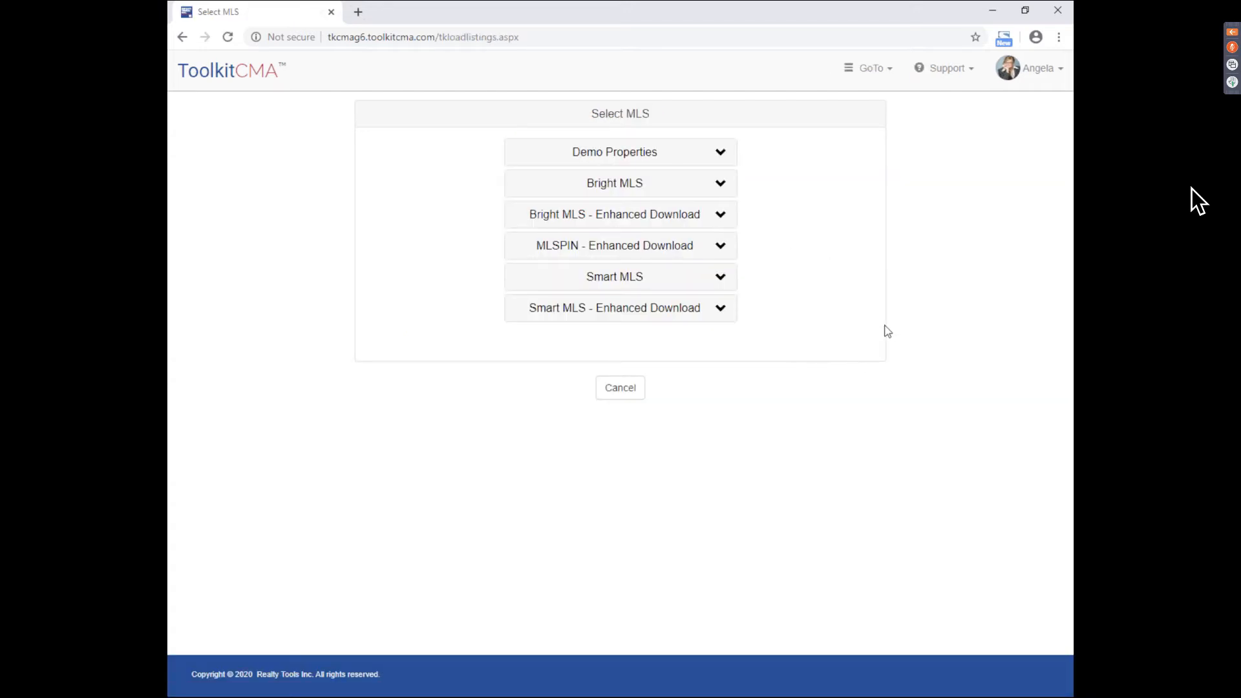
- Load the 23 listings from the Demo Properties source
{"action": "left_click", "coordinate": [658, 158]}
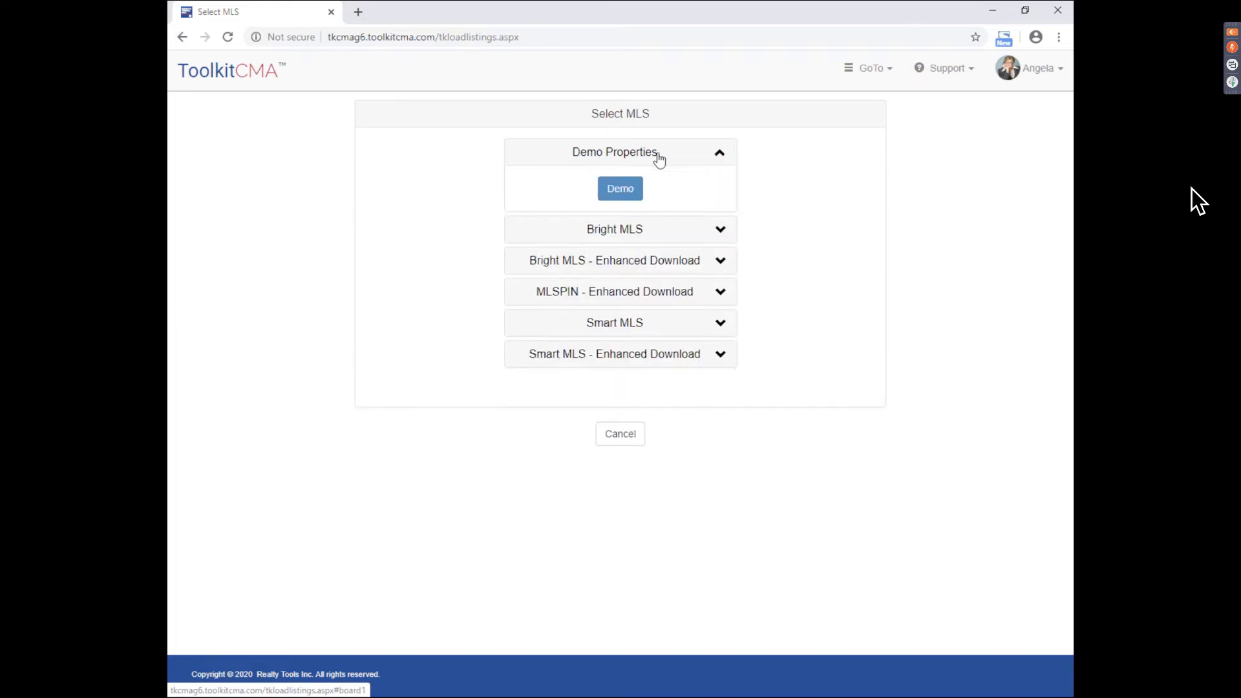
{"action": "left_click", "coordinate": [632, 194]}
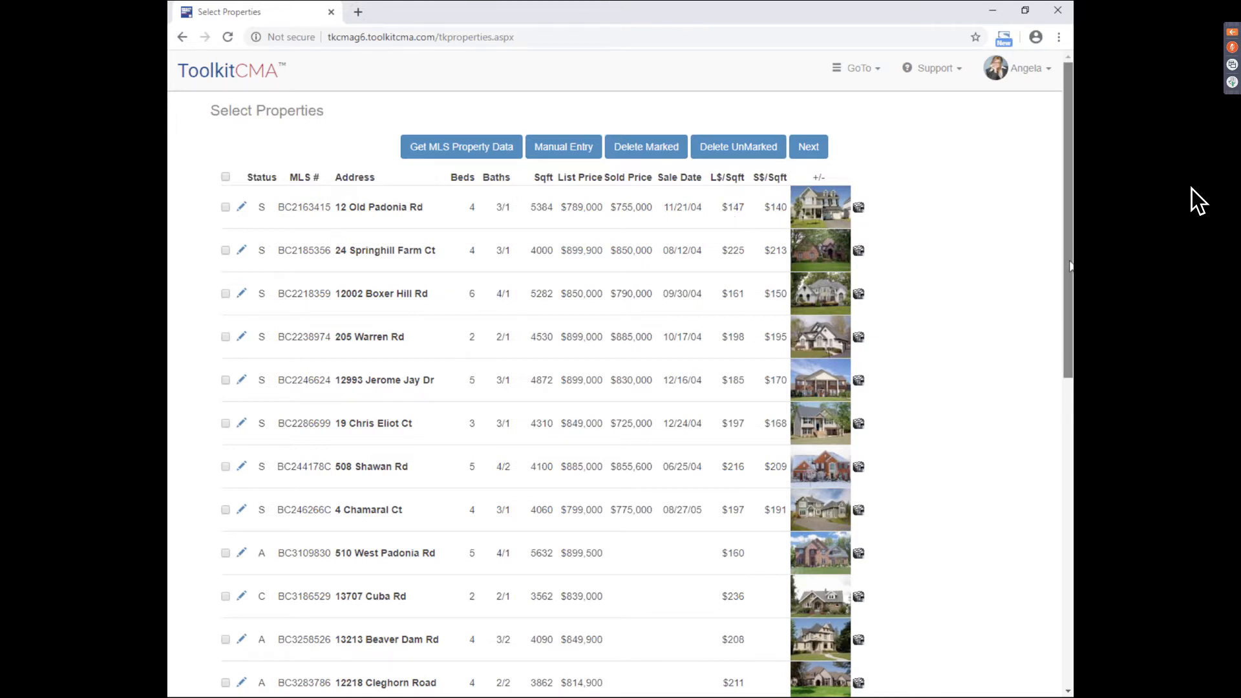
- Expand and then collapse the first listing's photo and details
{"action": "mouse_move", "coordinate": [1070, 265]}
{"action": "left_mouse_down"}
{"action": "mouse_move", "coordinate": [1069, 561]}
{"action": "mouse_move", "coordinate": [1069, 263]}
{"action": "left_mouse_up"}
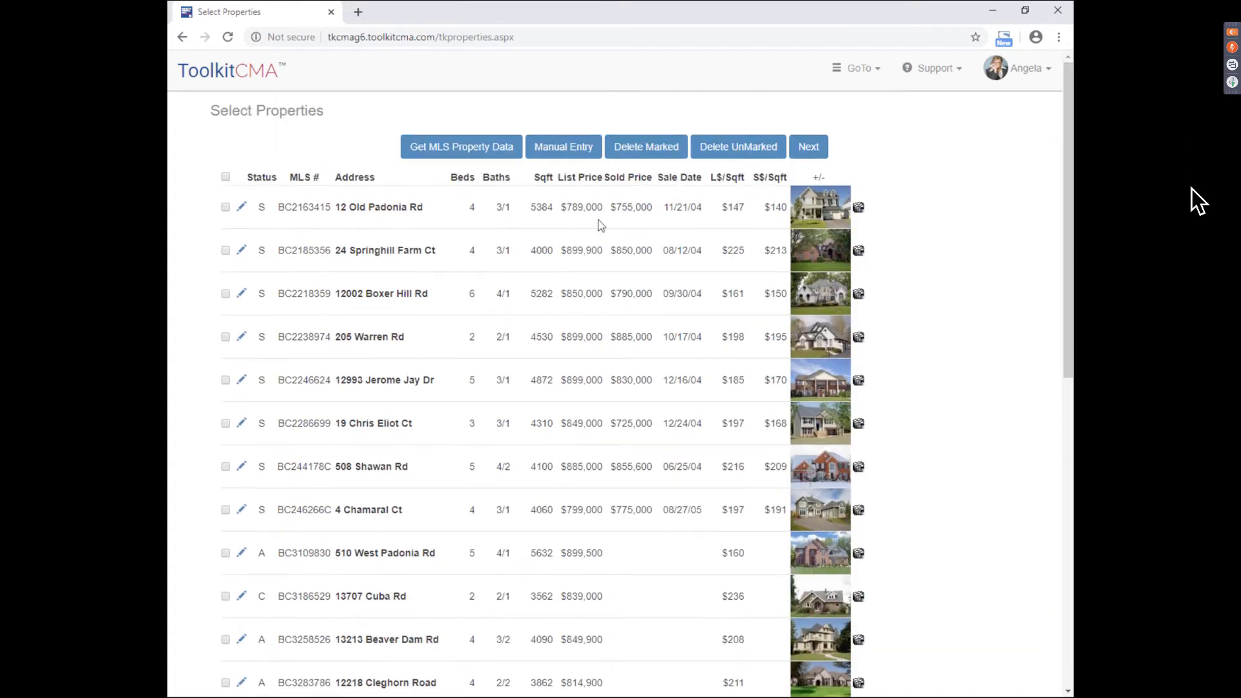
{"action": "left_click", "coordinate": [833, 211]}
{"action": "scroll", "coordinate": [1068, 245], "scroll_direction": "down", "scroll_amount": 3}
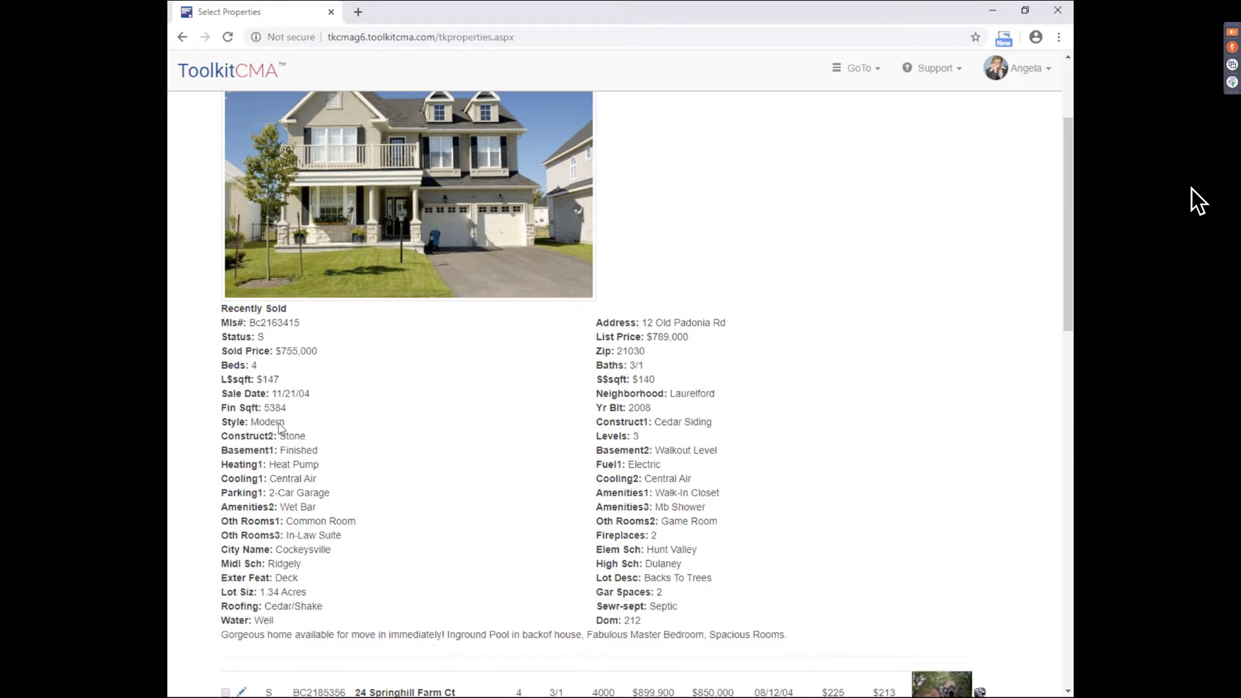
{"action": "left_click_drag", "start_coordinate": [1070, 266], "coordinate": [1070, 238]}
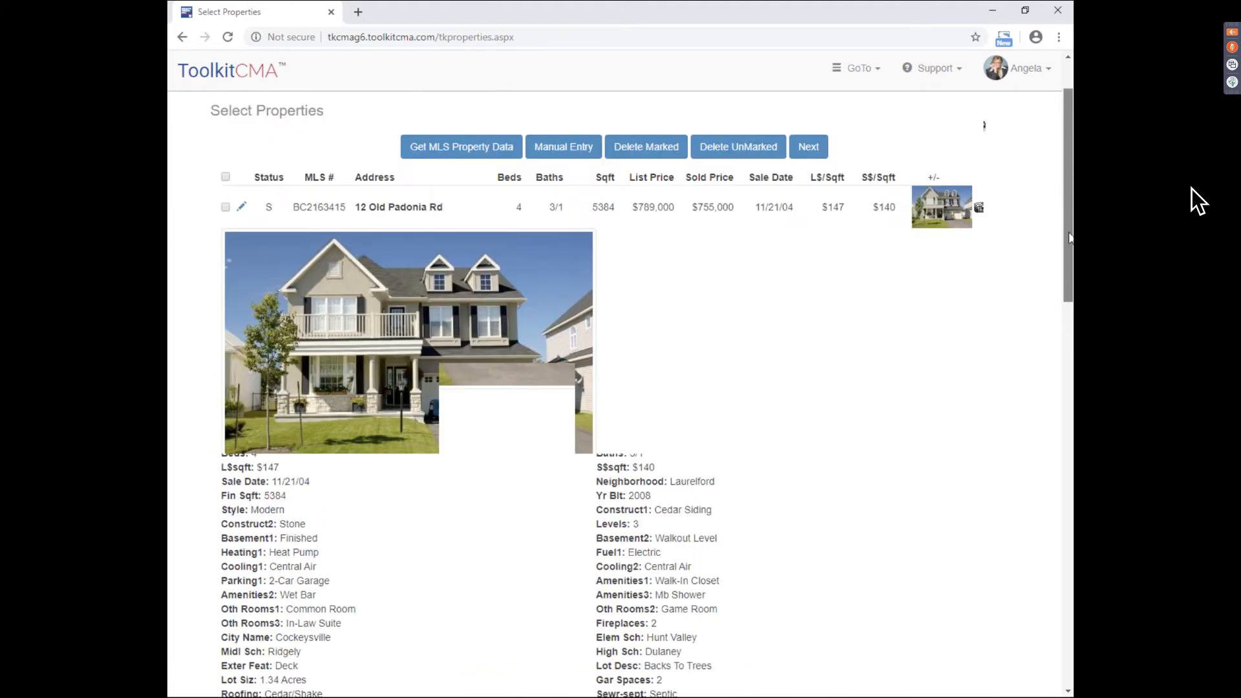
{"action": "left_click", "coordinate": [945, 204]}
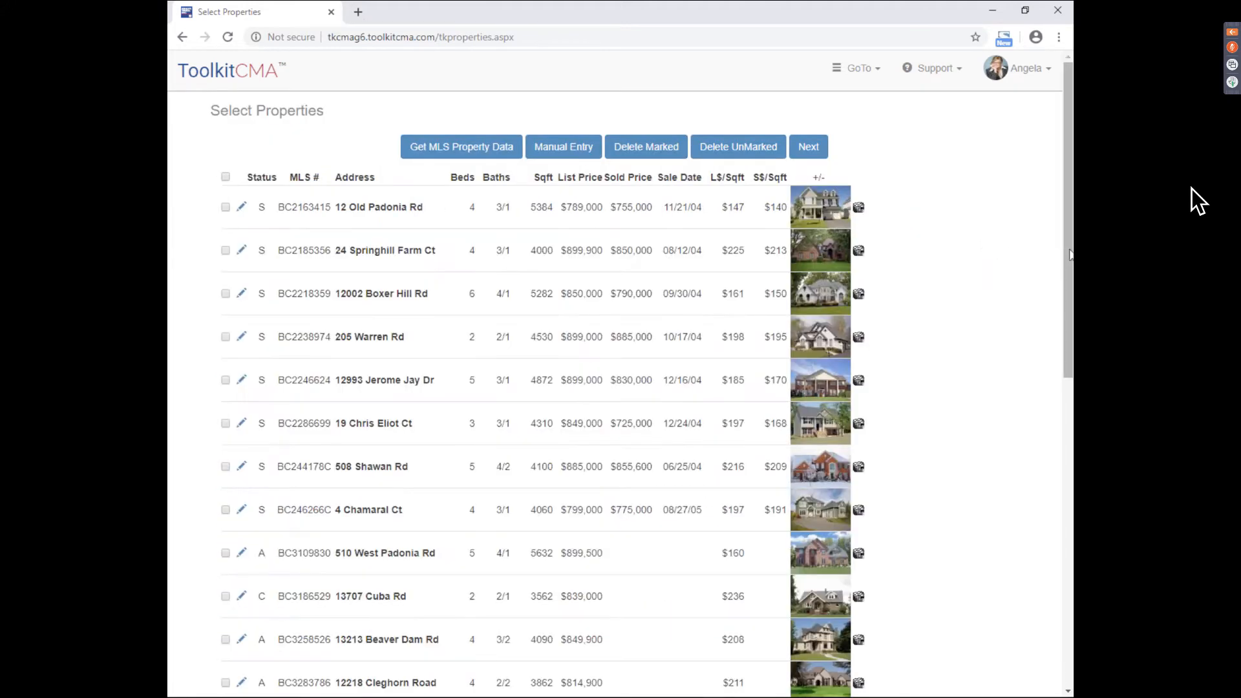
{"action": "scroll", "coordinate": [185, 157], "scroll_direction": "down", "scroll_amount": 1}
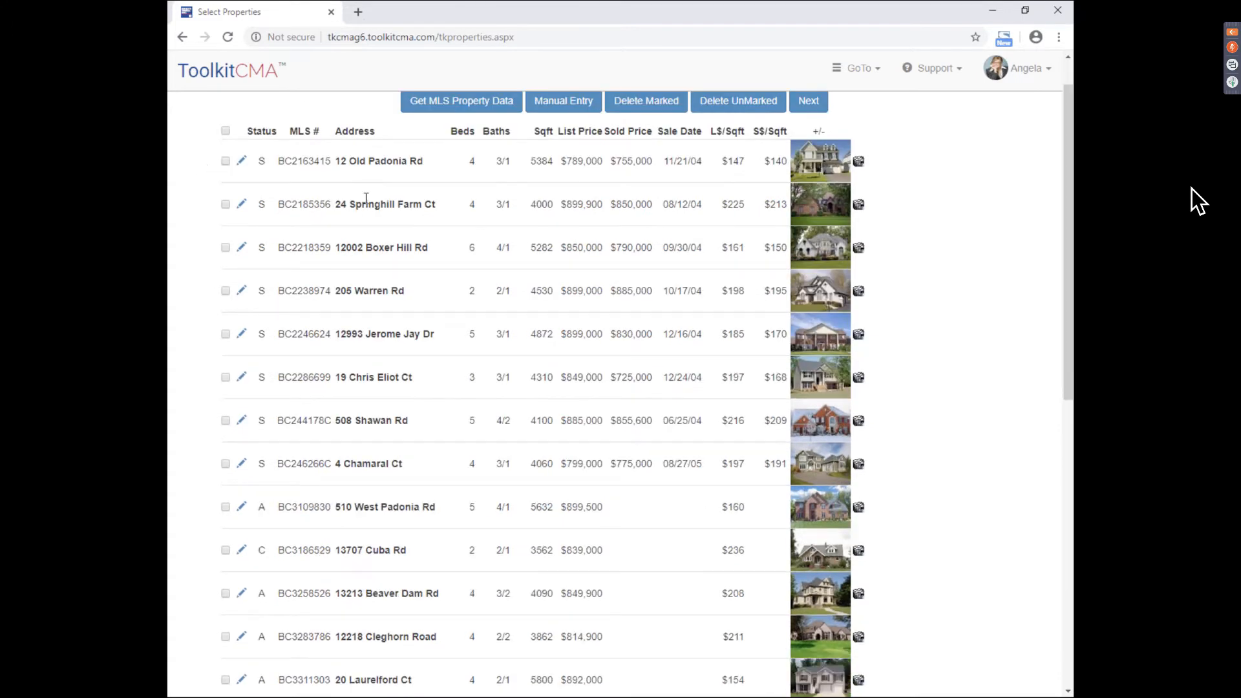
{"action": "left_click", "coordinate": [226, 162]}
{"action": "left_click", "coordinate": [225, 205]}
{"action": "left_click", "coordinate": [225, 248]}
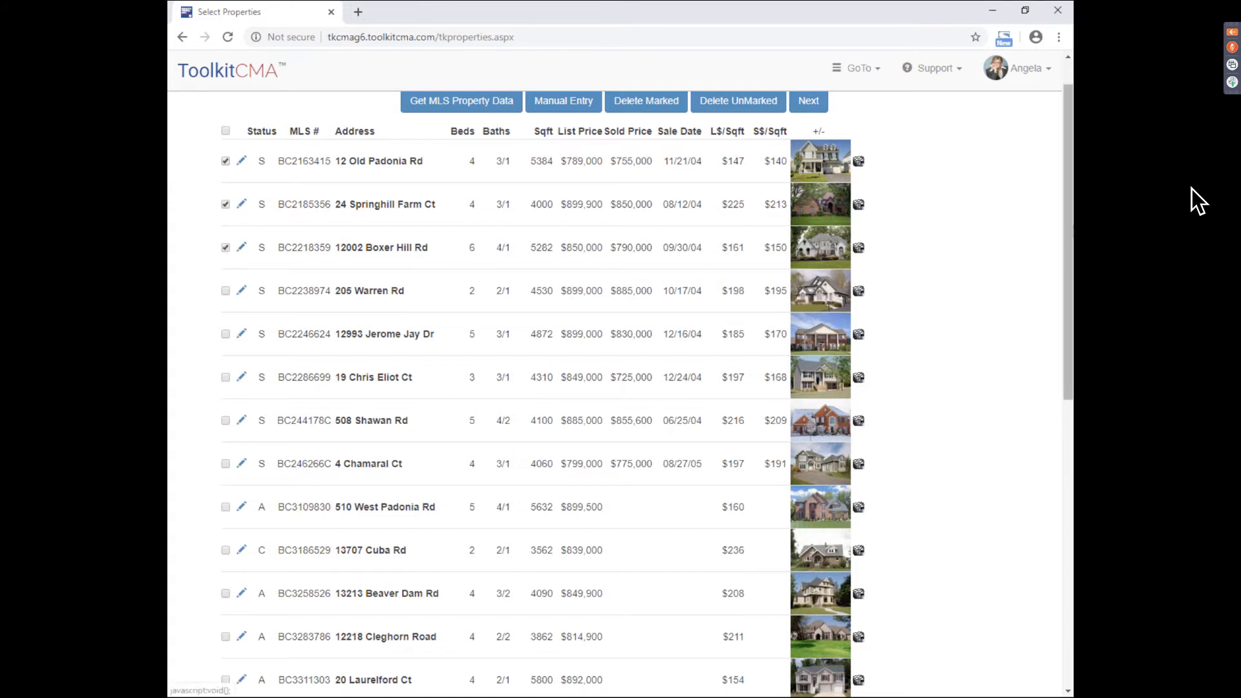
{"action": "scroll", "coordinate": [307, 363], "scroll_direction": "down", "scroll_amount": 1}
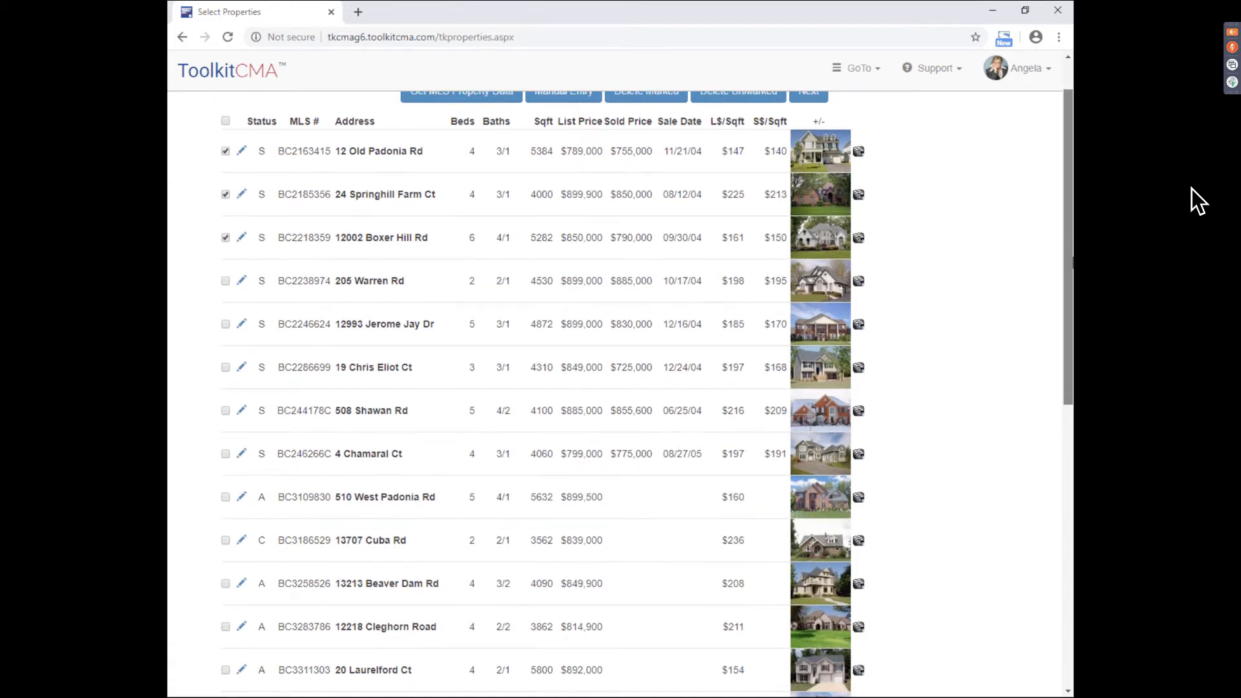
{"action": "left_click", "coordinate": [226, 411]}
{"action": "left_click", "coordinate": [225, 497]}
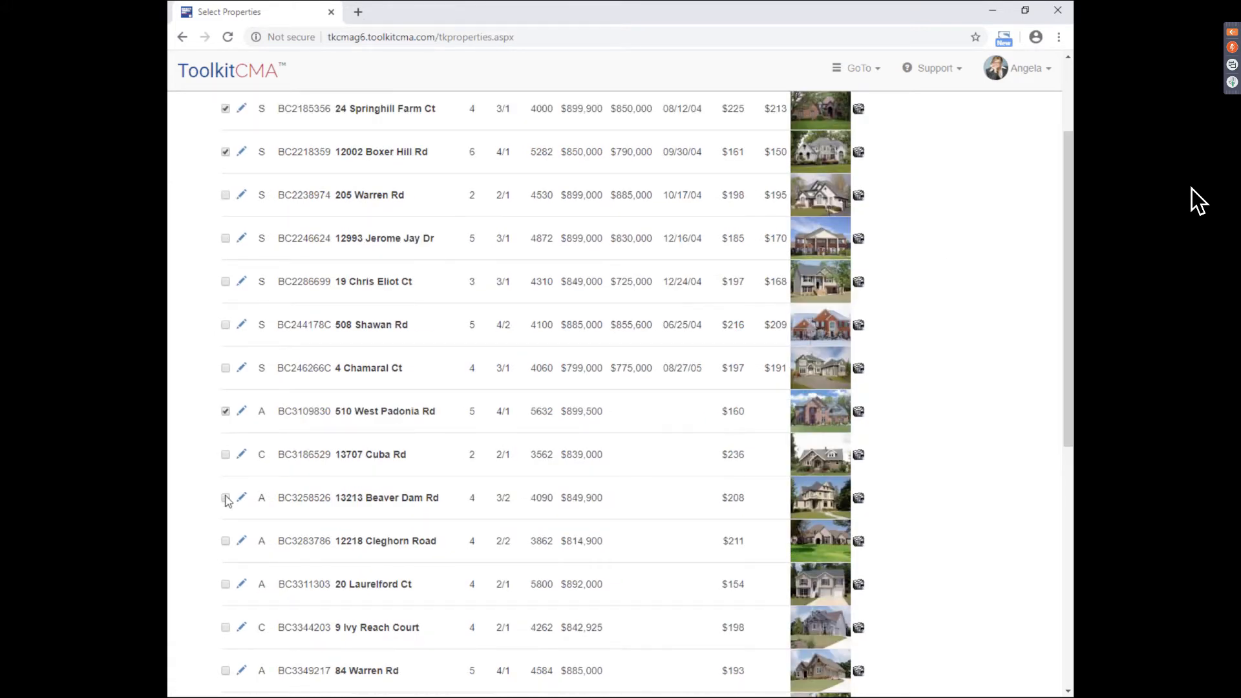
{"action": "left_click", "coordinate": [226, 541]}
{"action": "left_click", "coordinate": [225, 454]}
{"action": "left_click_drag", "start_coordinate": [1069, 398], "coordinate": [1073, 544]}
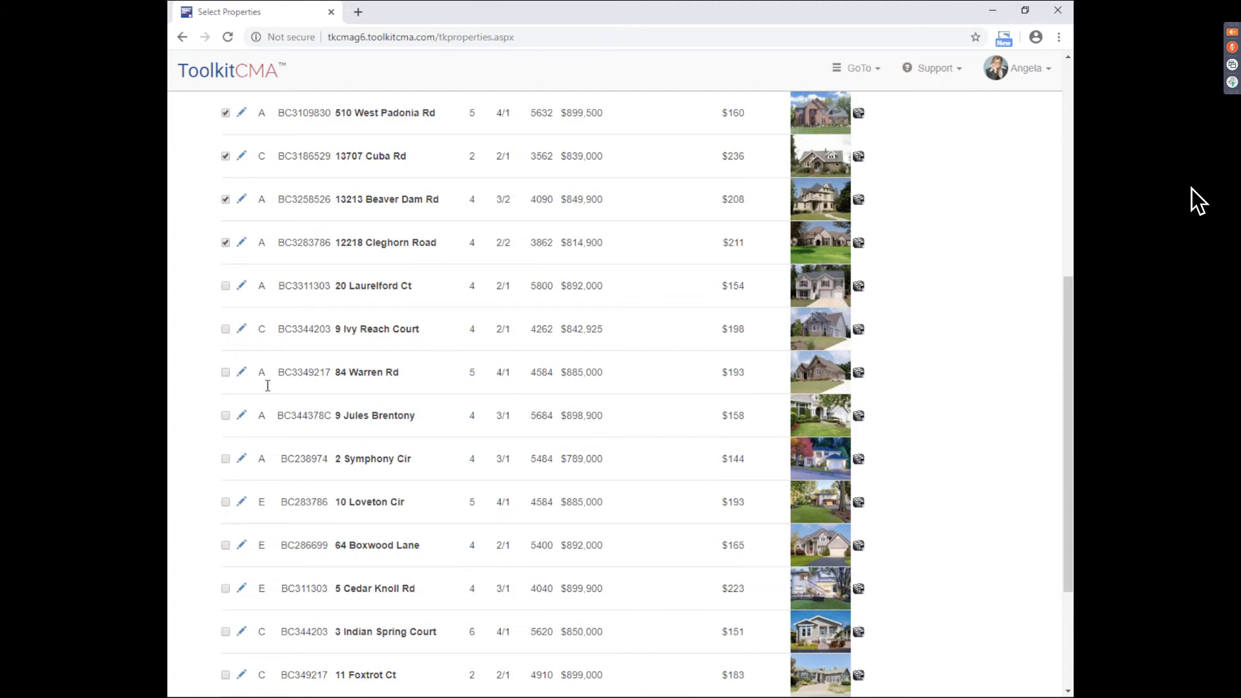
{"action": "left_click", "coordinate": [225, 329]}
{"action": "left_click", "coordinate": [226, 632]}
{"action": "left_click_drag", "start_coordinate": [1070, 444], "coordinate": [1068, 170]}
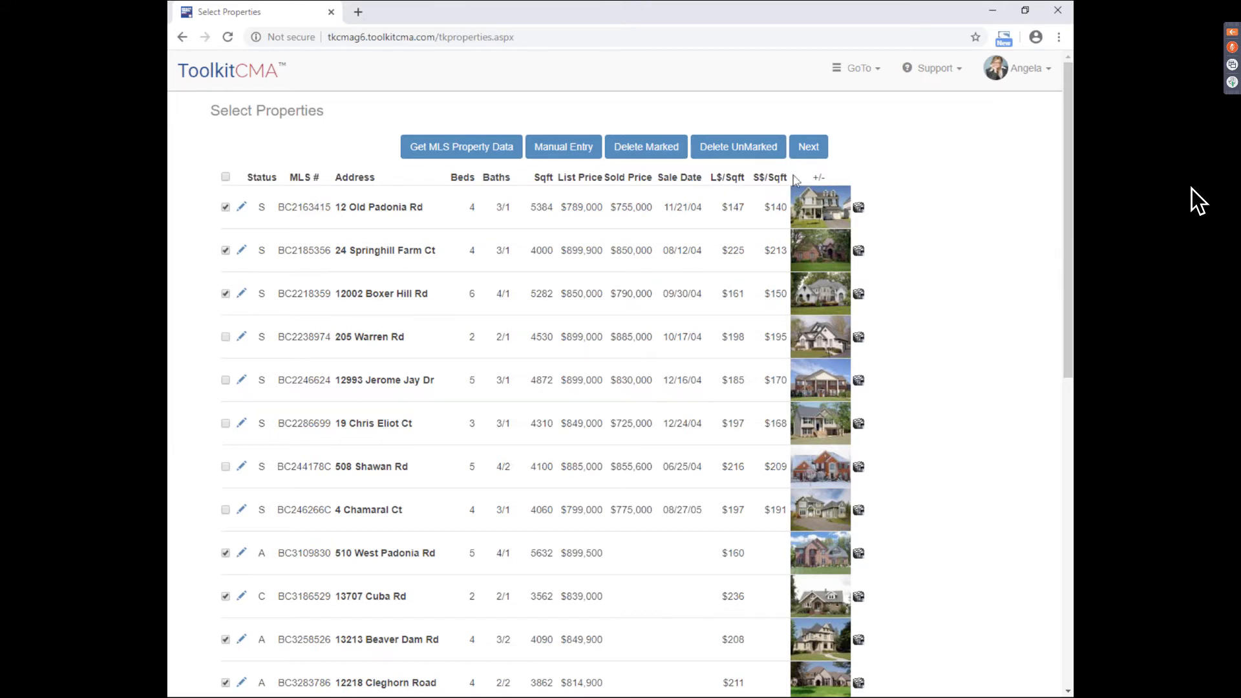
{"action": "left_click", "coordinate": [808, 150]}
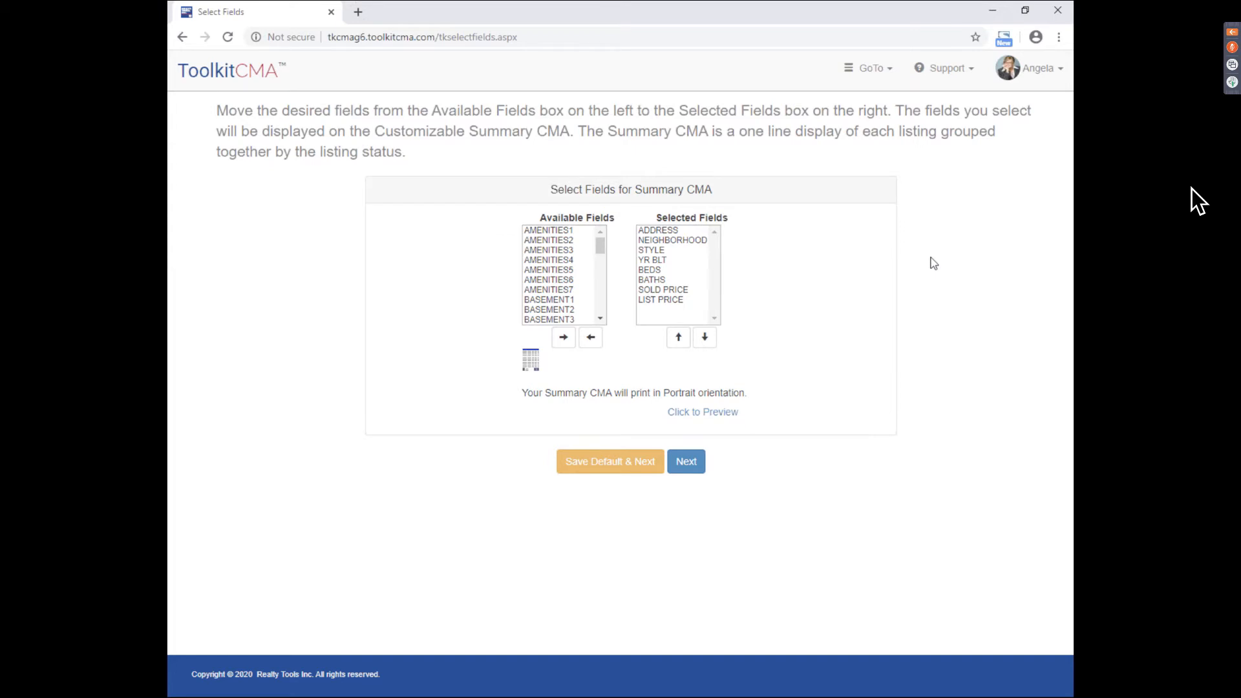
- Close the summary preview PDF after pointing out the Summary CMA panel
{"action": "left_click_drag", "start_coordinate": [549, 188], "coordinate": [729, 192]}
{"action": "left_click", "coordinate": [728, 192]}
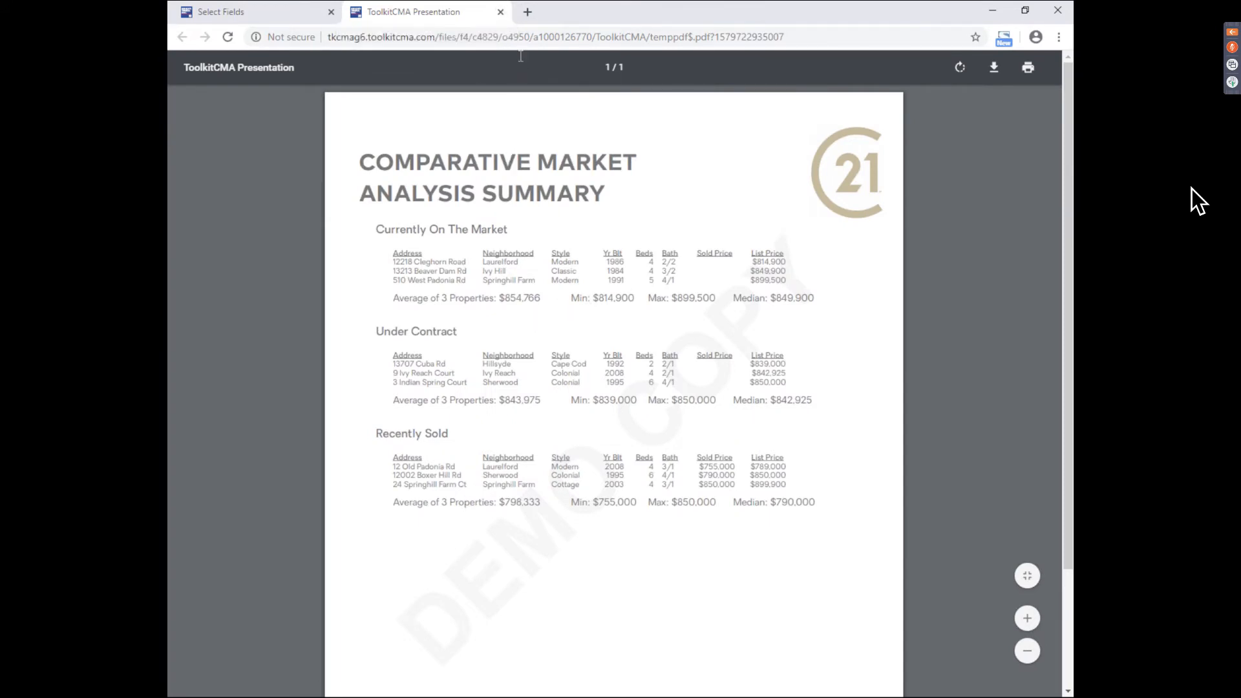
{"action": "left_click", "coordinate": [501, 12]}
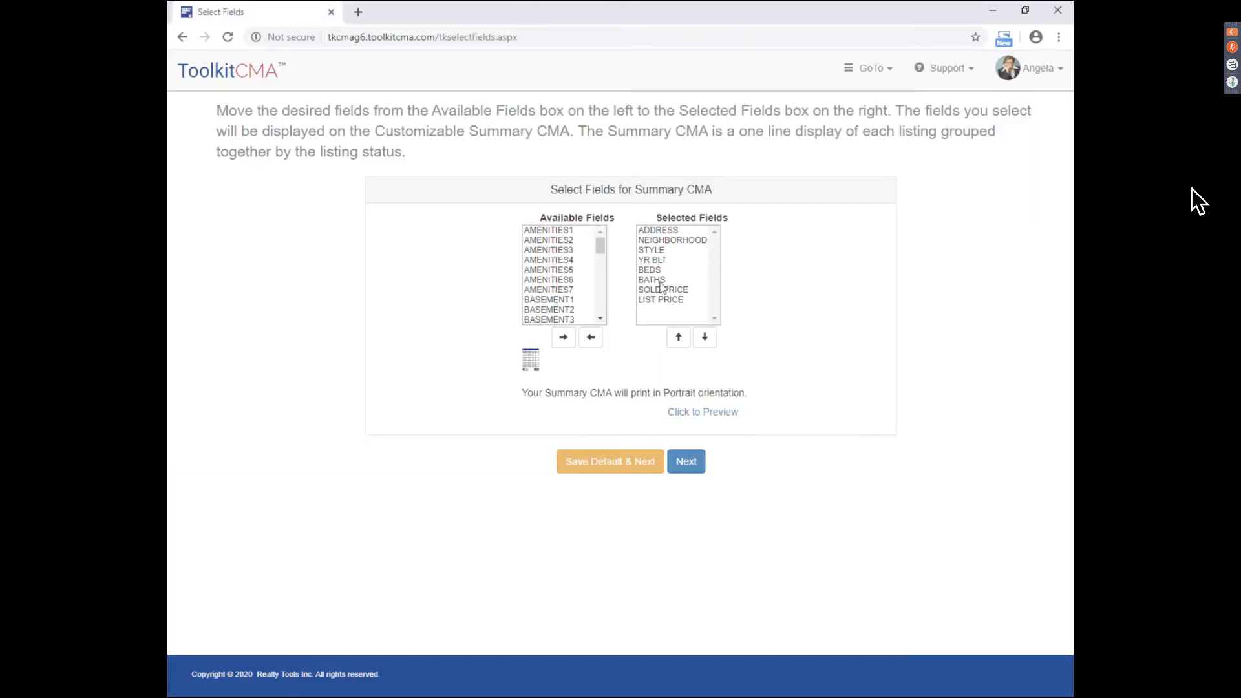
- Try adding DOM to the Summary CMA selected fields, then remove it again
{"action": "left_click_drag", "start_coordinate": [658, 216], "coordinate": [732, 218]}
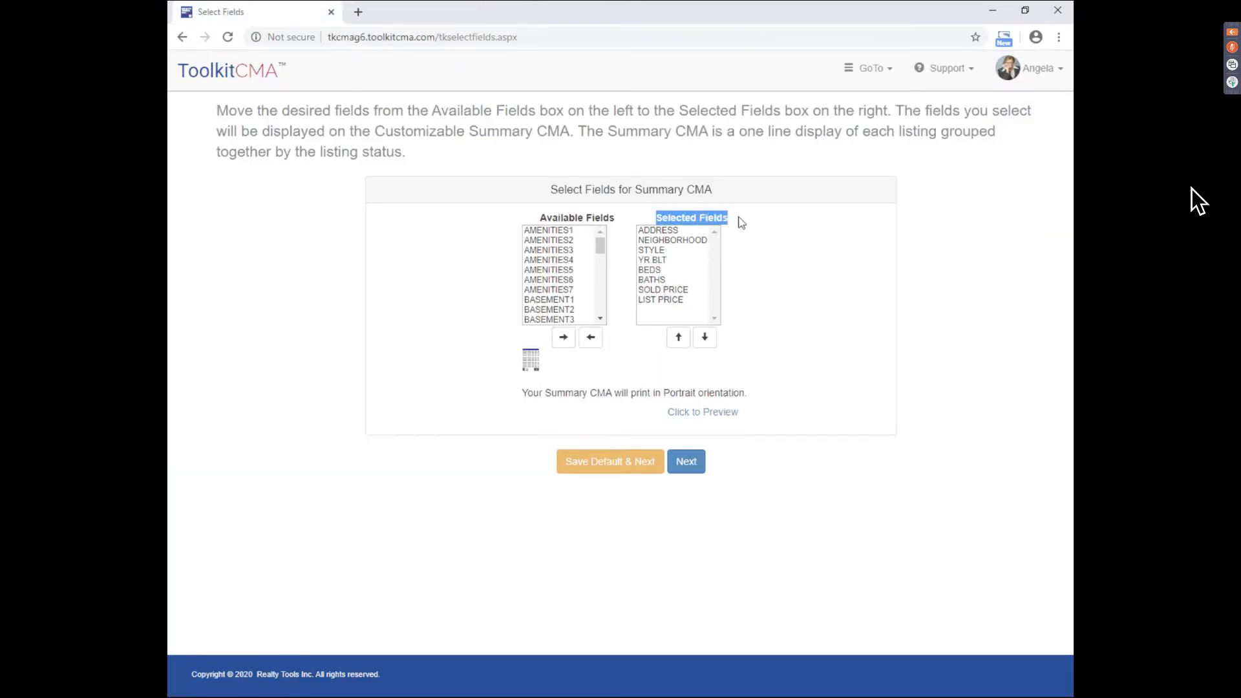
{"action": "left_click", "coordinate": [736, 219]}
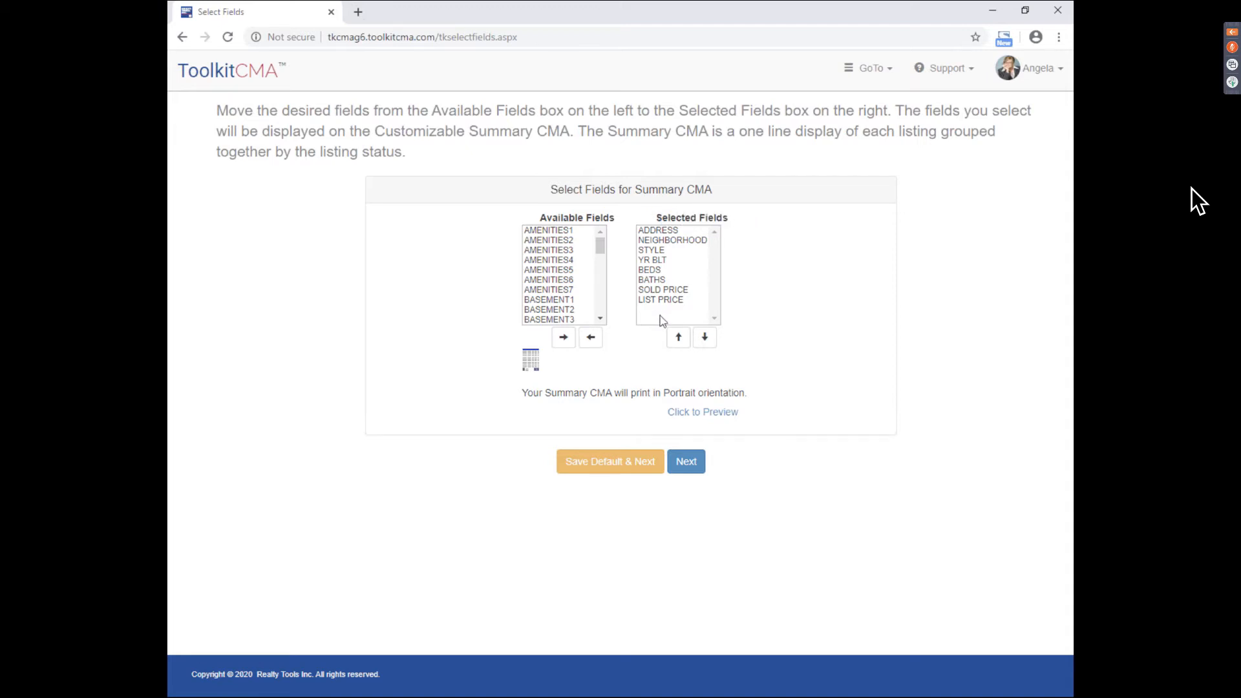
{"action": "left_click_drag", "start_coordinate": [595, 243], "coordinate": [602, 265]}
{"action": "left_click", "coordinate": [567, 270]}
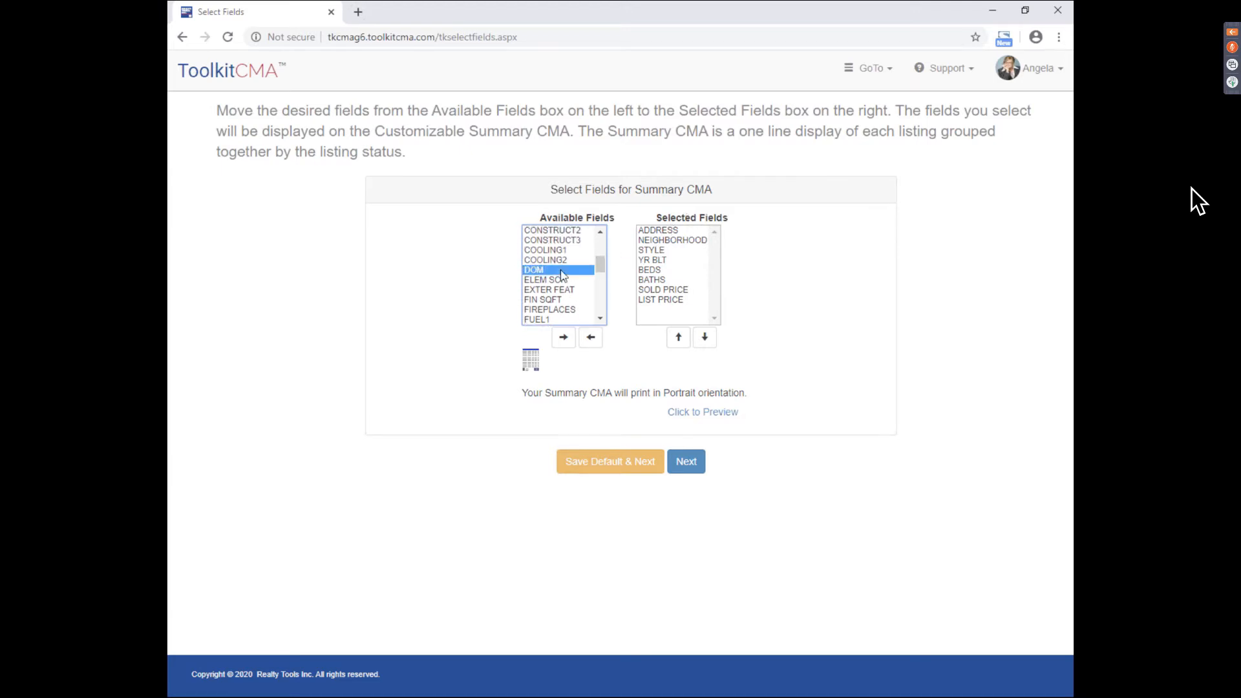
{"action": "left_click", "coordinate": [564, 337]}
{"action": "left_click", "coordinate": [671, 310]}
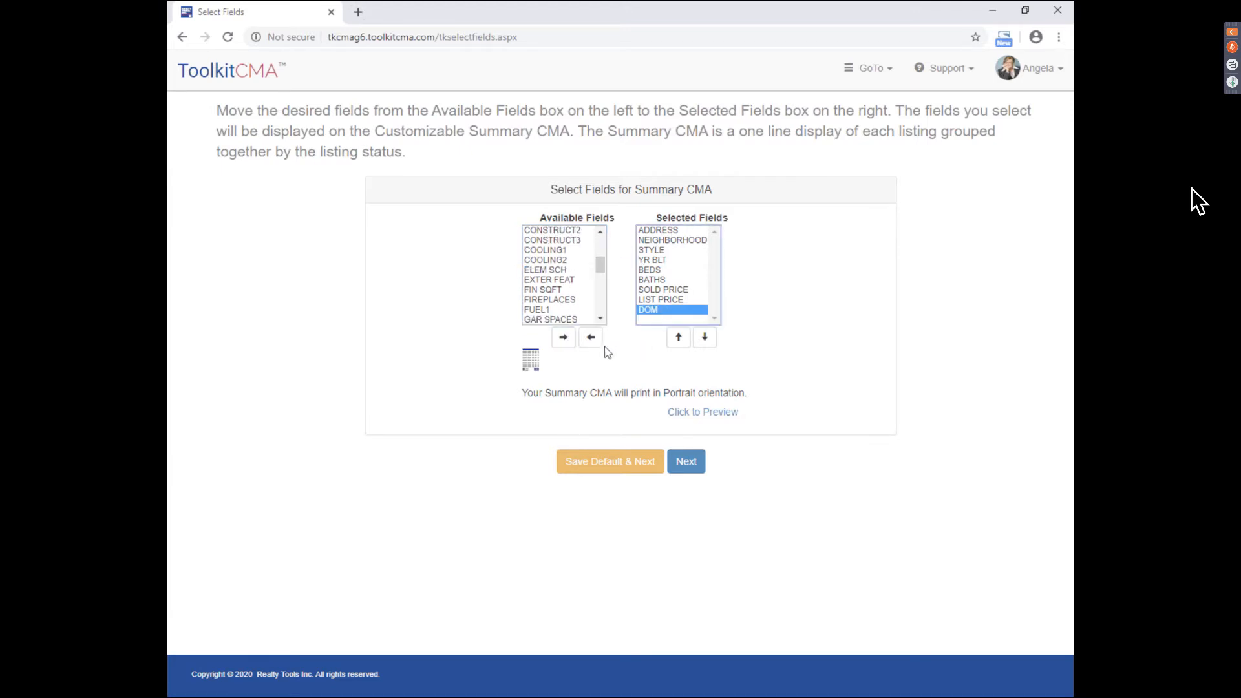
{"action": "left_click", "coordinate": [590, 337]}
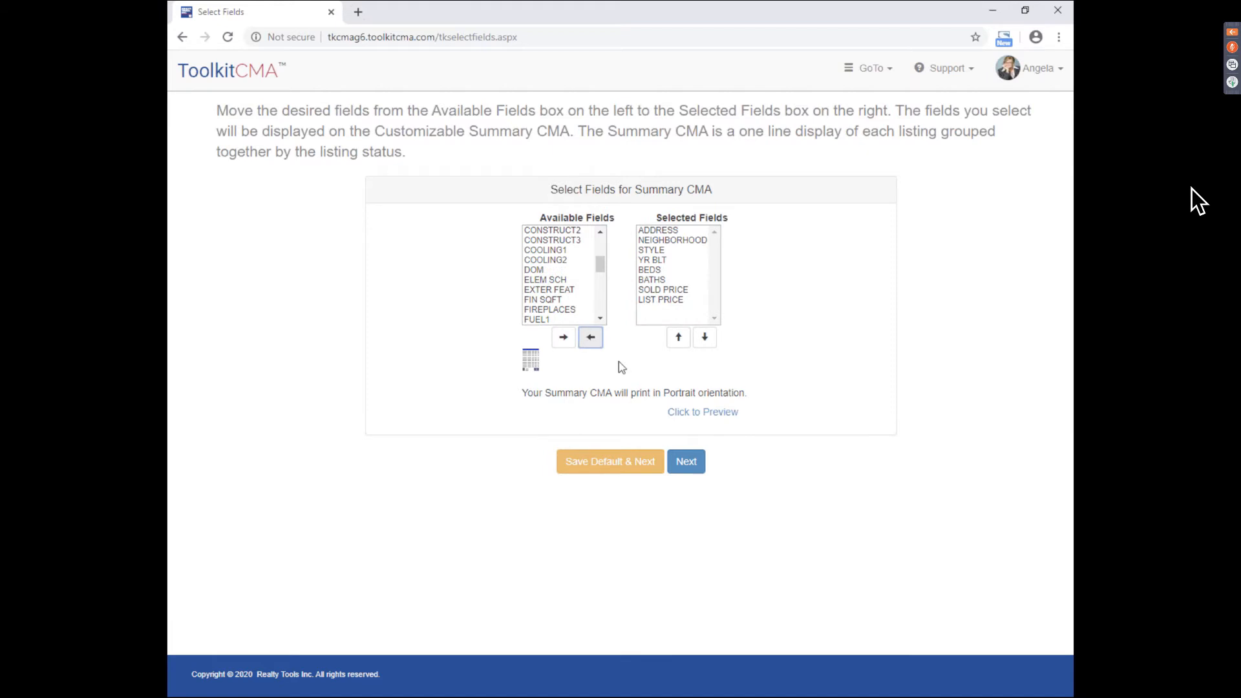
- Move LIST PRICE up the selected-fields order, then return it to the bottom
{"action": "left_click", "coordinate": [672, 299]}
{"action": "left_click", "coordinate": [678, 338]}
{"action": "left_click", "coordinate": [679, 338]}
{"action": "left_click", "coordinate": [679, 337]}
{"action": "left_click", "coordinate": [679, 337]}
{"action": "left_click", "coordinate": [705, 337]}
{"action": "left_click", "coordinate": [705, 336]}
{"action": "left_click", "coordinate": [705, 337]}
{"action": "left_click", "coordinate": [705, 337]}
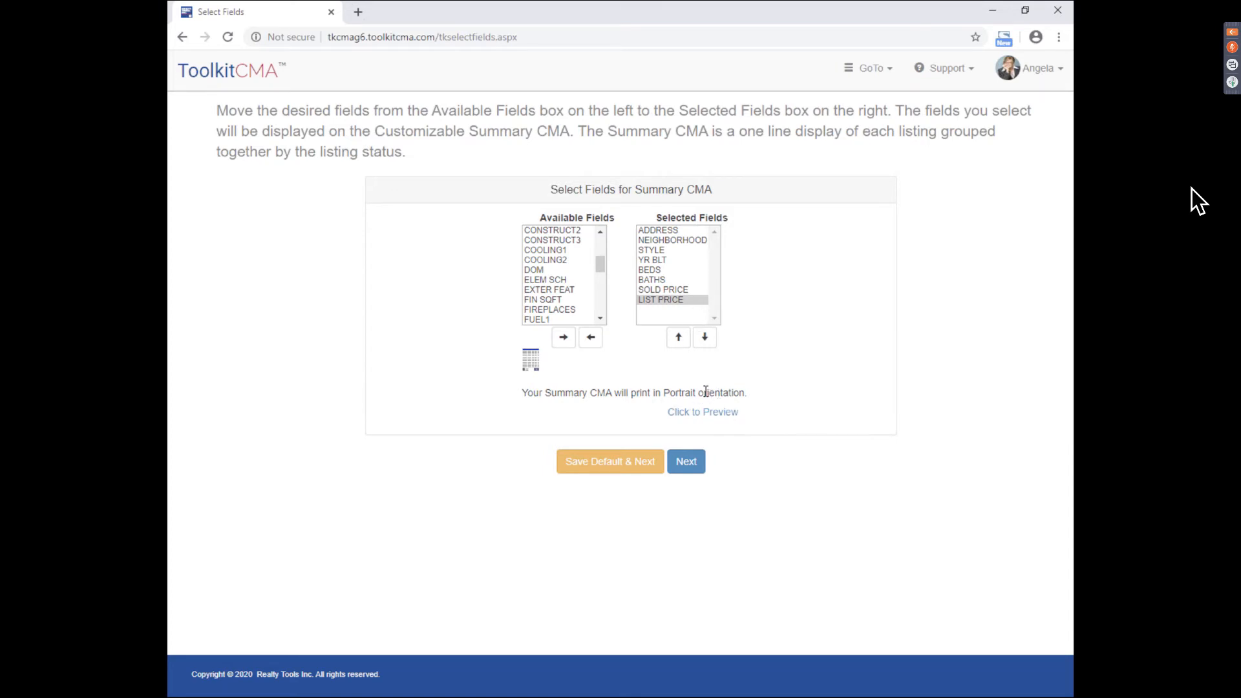
- Add FUEL1 to the Summary CMA fields, noting it prints in Landscape, and continue
{"action": "left_click", "coordinate": [560, 320]}
{"action": "left_click", "coordinate": [563, 336]}
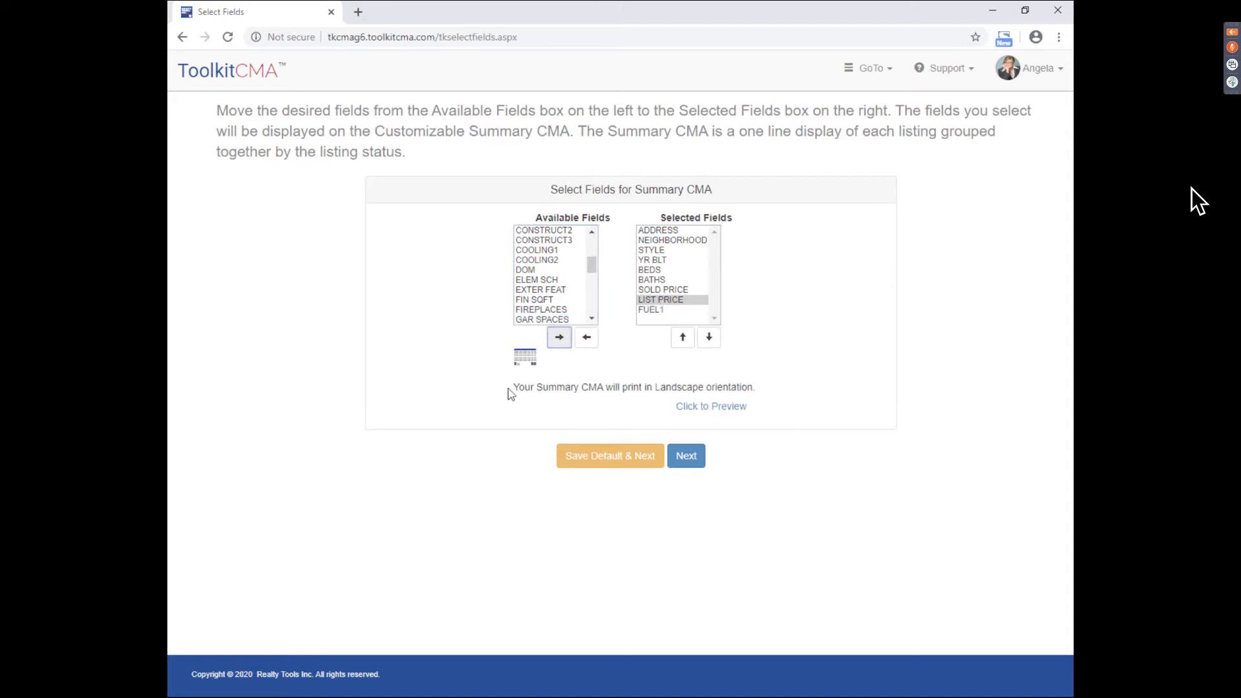
{"action": "left_click_drag", "start_coordinate": [511, 390], "coordinate": [775, 397]}
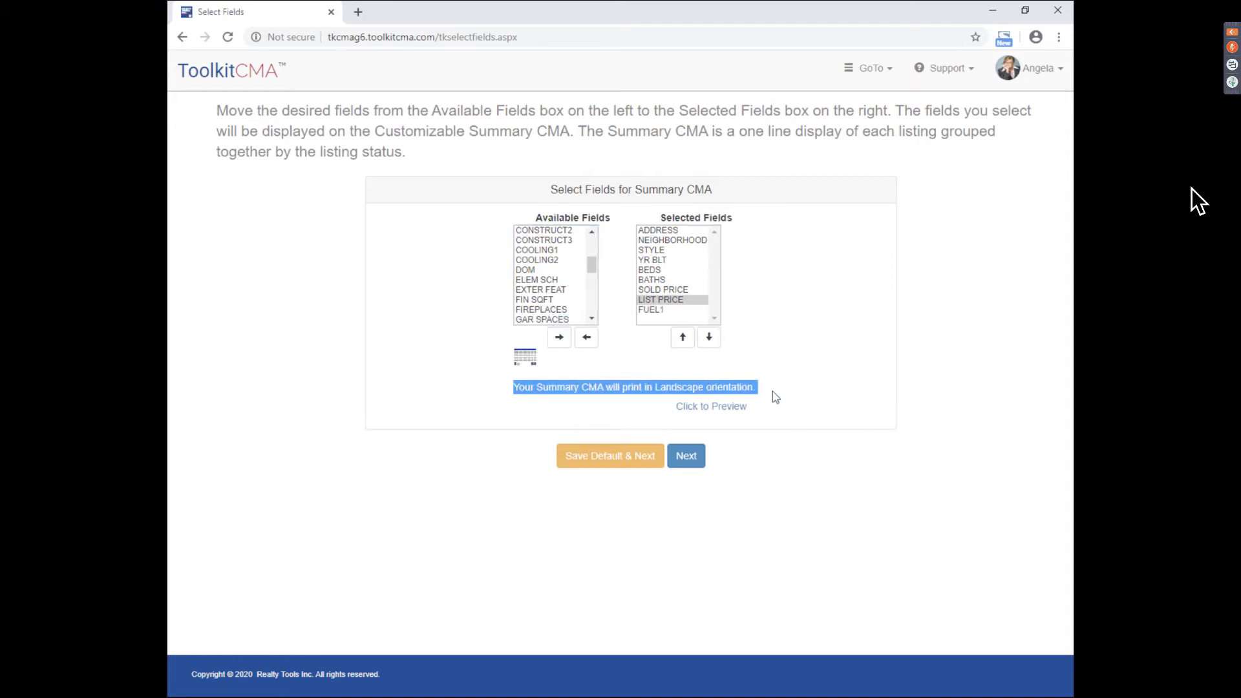
{"action": "left_click", "coordinate": [778, 389]}
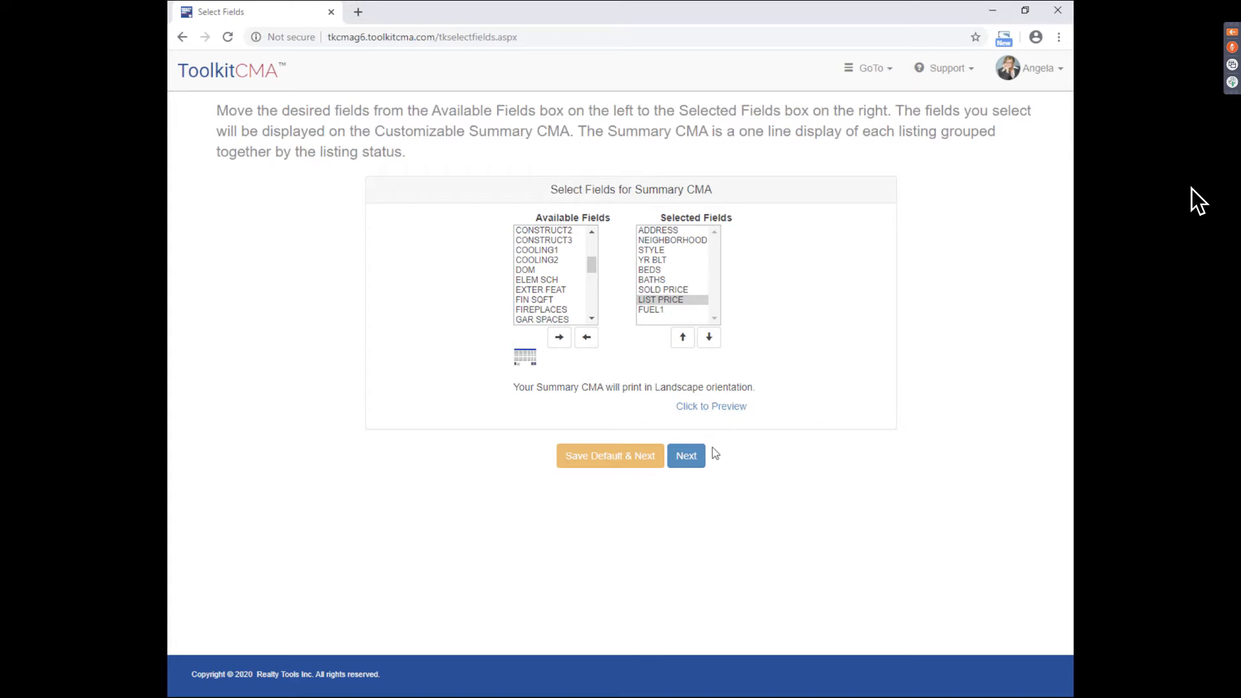
{"action": "left_click", "coordinate": [687, 459]}
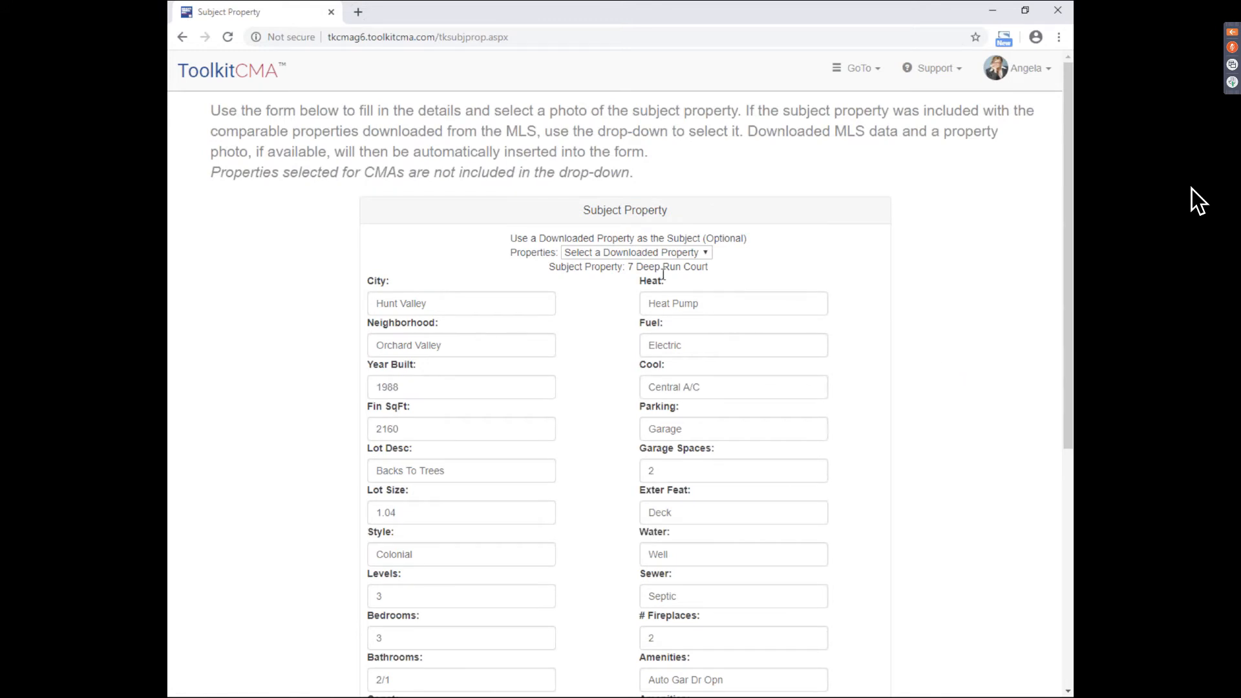
{"action": "left_click_drag", "start_coordinate": [562, 213], "coordinate": [715, 216]}
{"action": "left_click", "coordinate": [714, 216]}
{"action": "scroll", "coordinate": [873, 261], "scroll_direction": "down", "scroll_amount": 1}
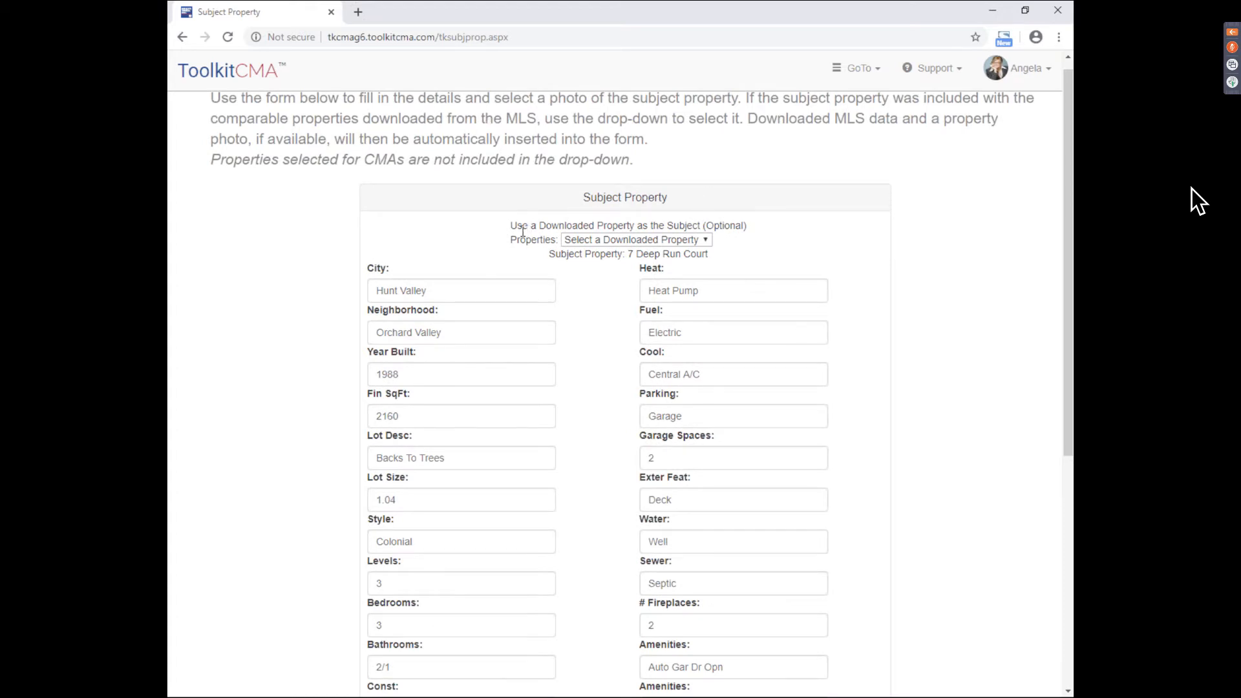
{"action": "left_click_drag", "start_coordinate": [513, 226], "coordinate": [767, 224]}
{"action": "left_click", "coordinate": [771, 225]}
{"action": "left_click", "coordinate": [706, 244]}
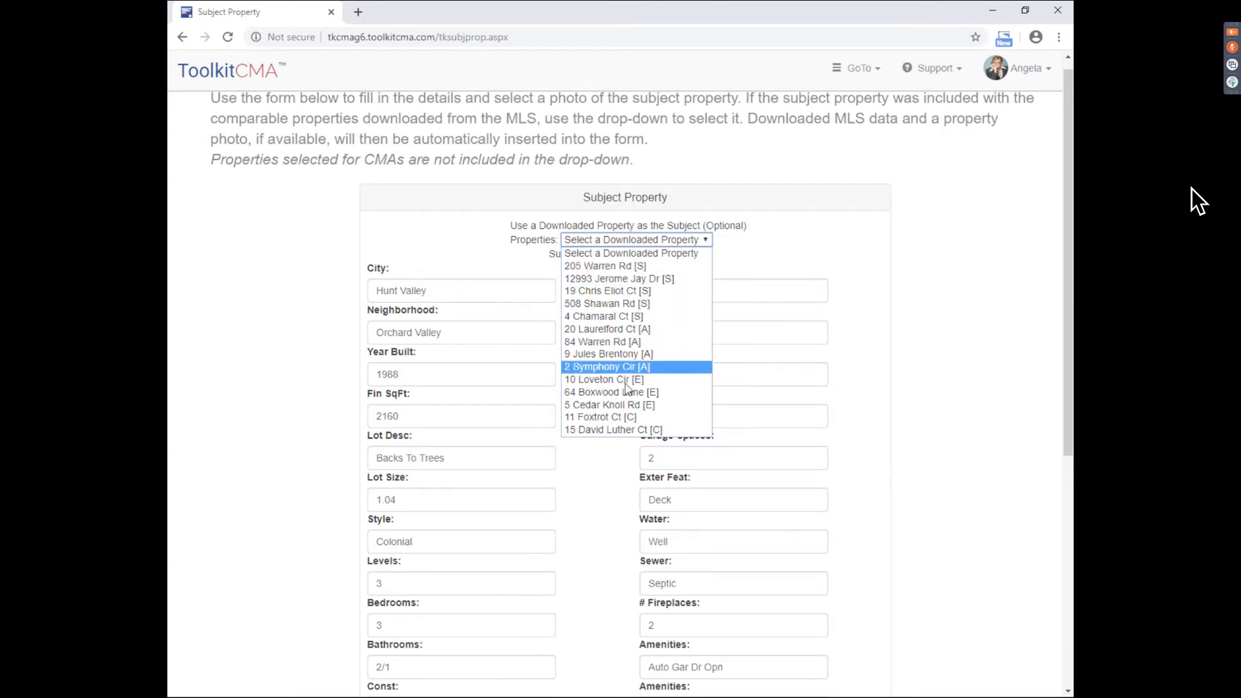
{"action": "left_click", "coordinate": [606, 278]}
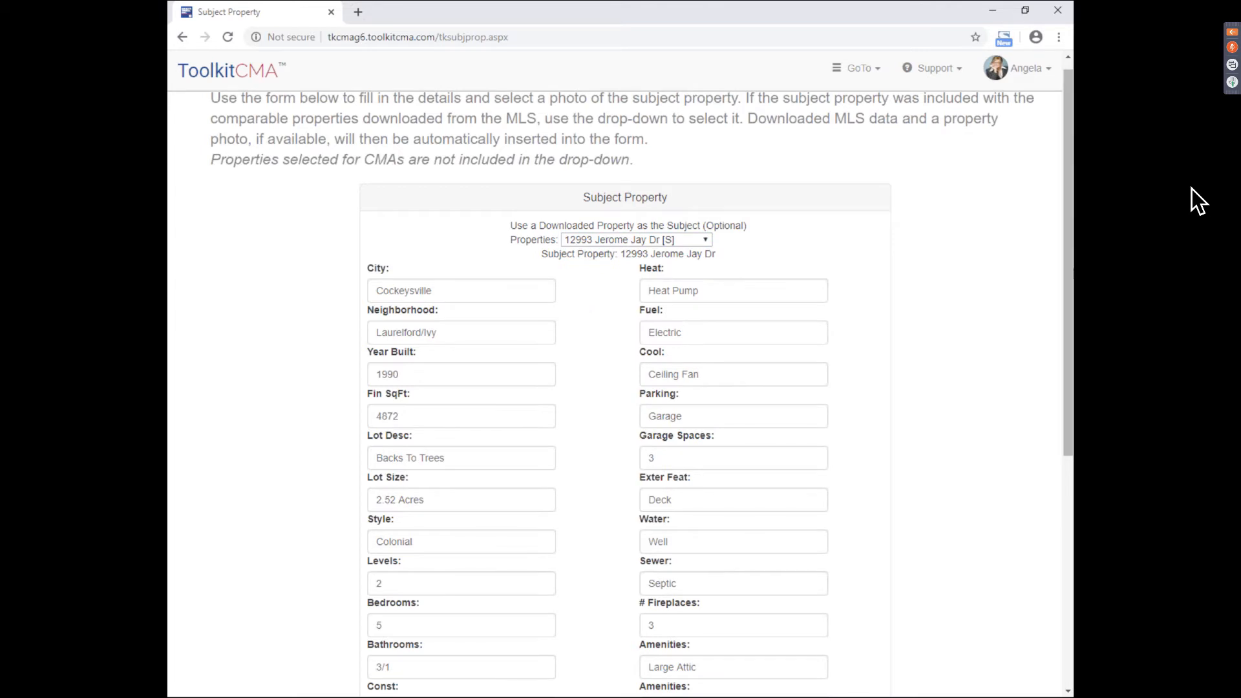
- Proceed from the filled subject form to the Price Adjusted CMA grid
{"action": "left_click_drag", "start_coordinate": [1068, 243], "coordinate": [1068, 218]}
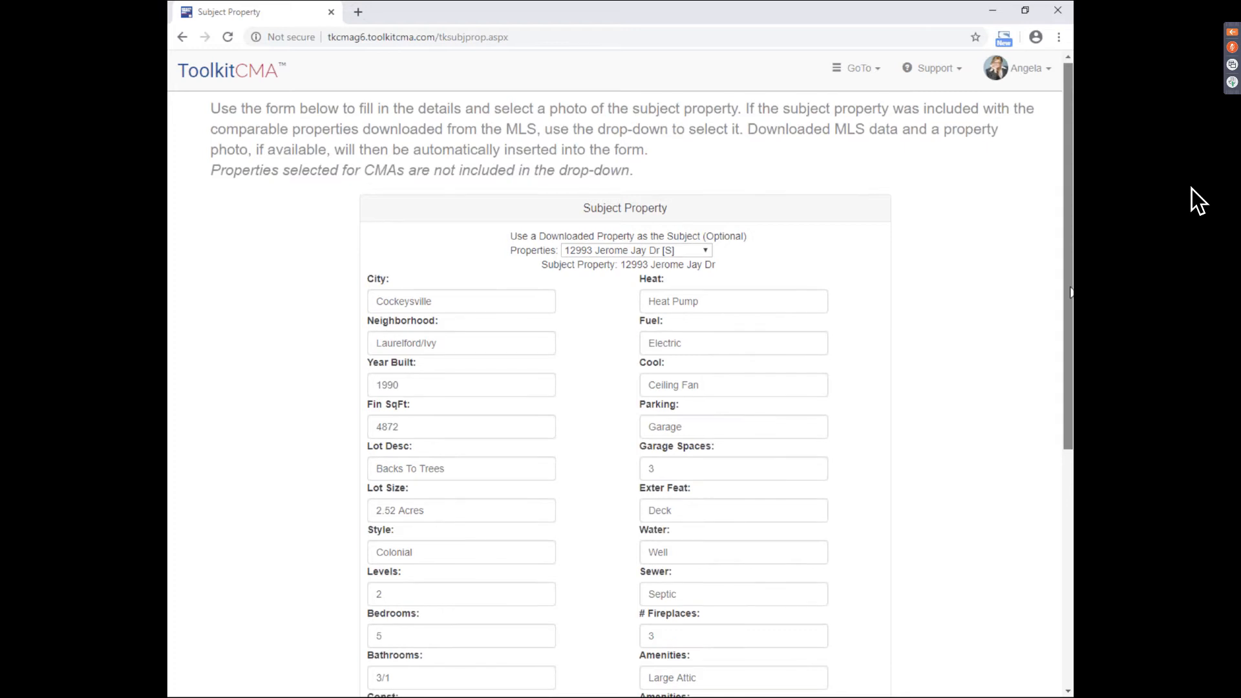
{"action": "scroll", "coordinate": [1070, 292], "scroll_direction": "down", "scroll_amount": 3}
{"action": "scroll", "coordinate": [775, 388], "scroll_direction": "down", "scroll_amount": 4}
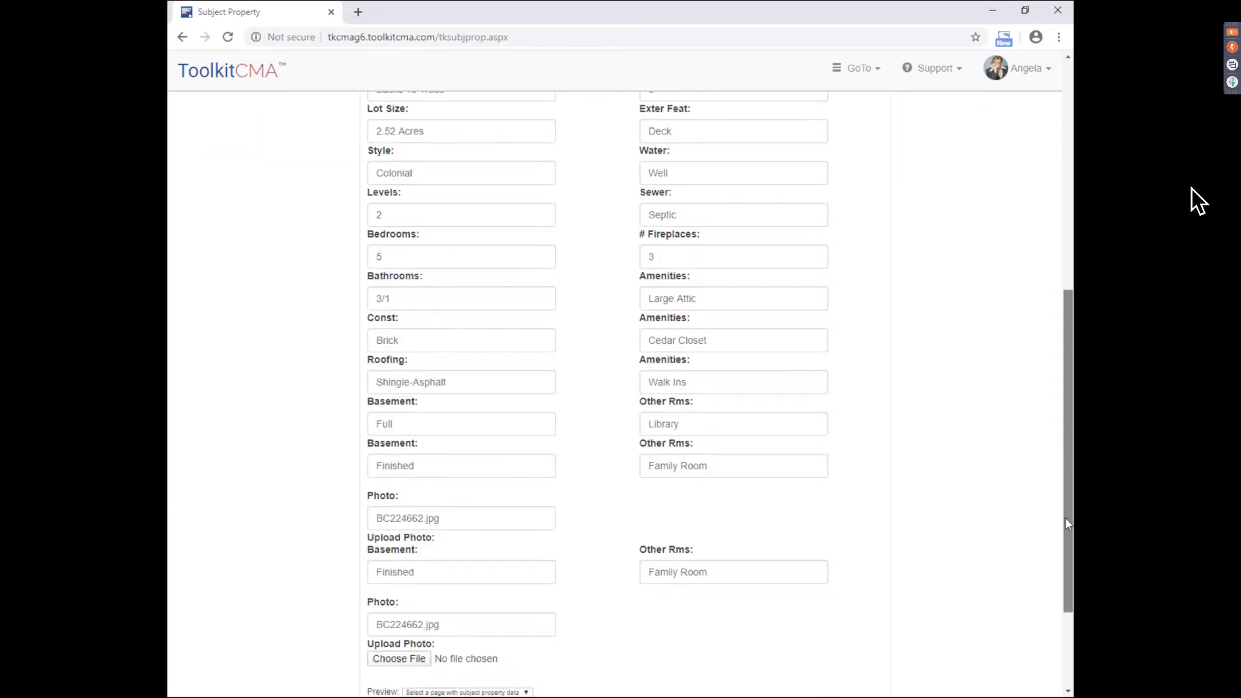
{"action": "left_click", "coordinate": [670, 622]}
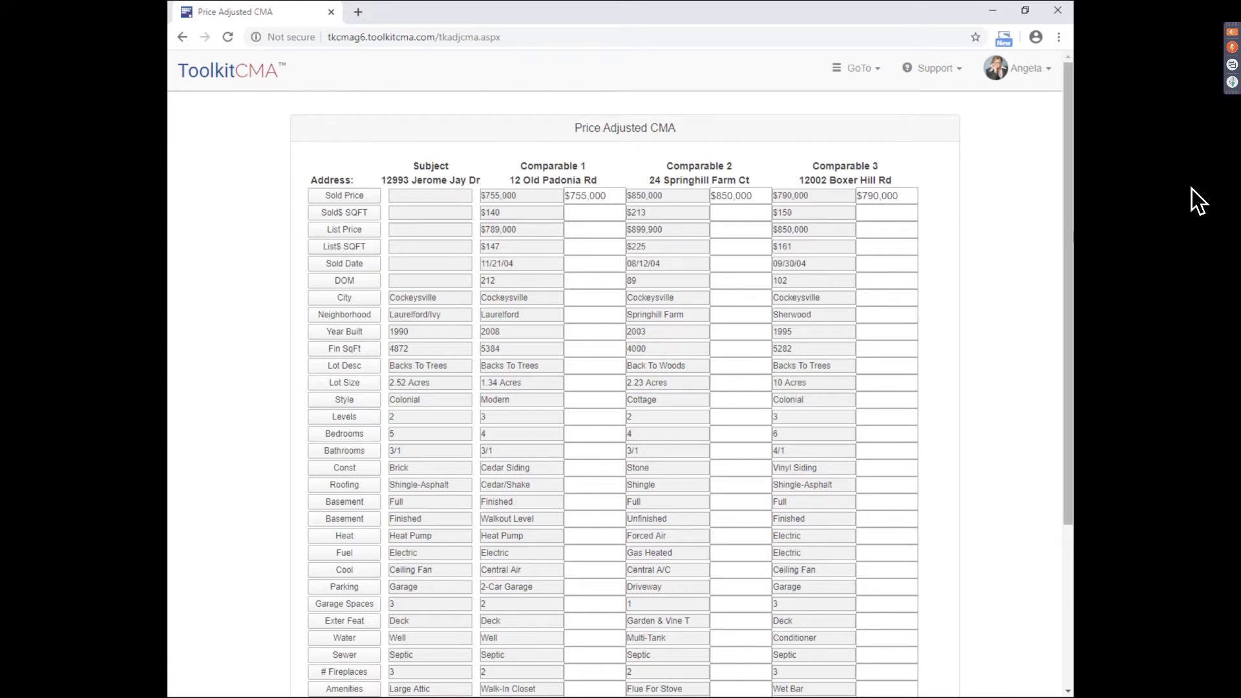
- Open the second Other Rms row's field settings and pick OTH ROOMS3 from the MLS fields
{"action": "mouse_move", "coordinate": [1070, 279]}
{"action": "left_mouse_down"}
{"action": "mouse_move", "coordinate": [1072, 419]}
{"action": "mouse_move", "coordinate": [1072, 275]}
{"action": "left_mouse_up"}
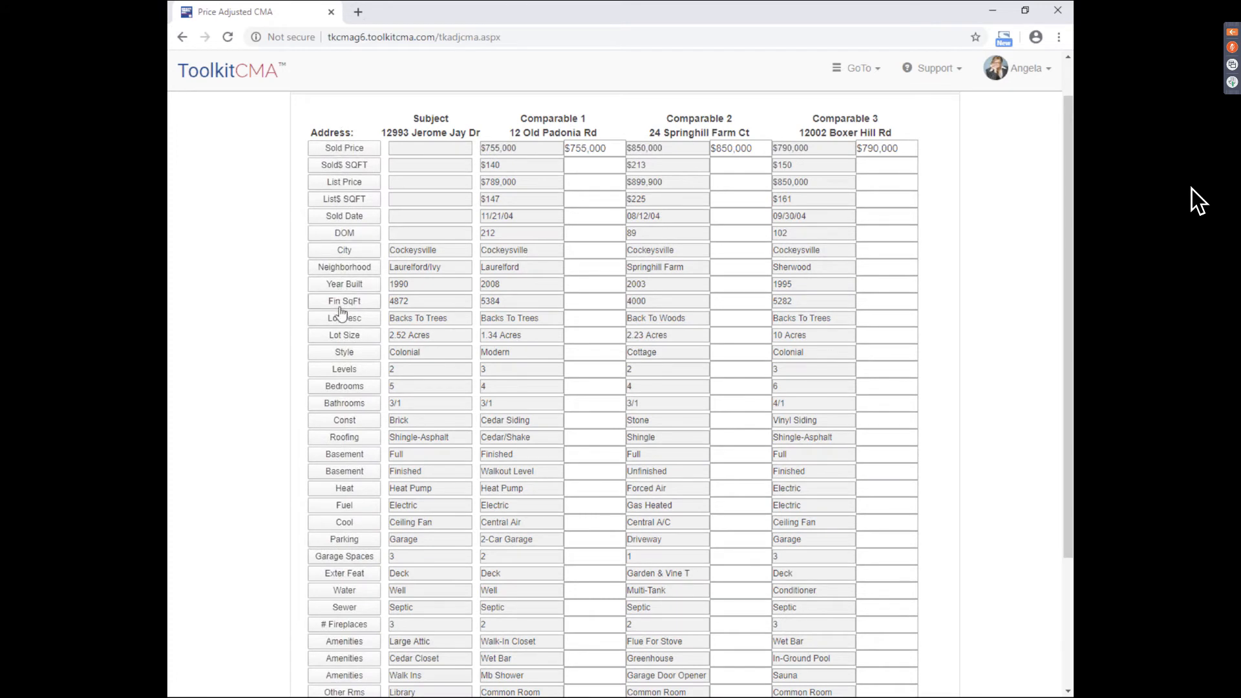
{"action": "left_click_drag", "start_coordinate": [1072, 316], "coordinate": [1072, 346]}
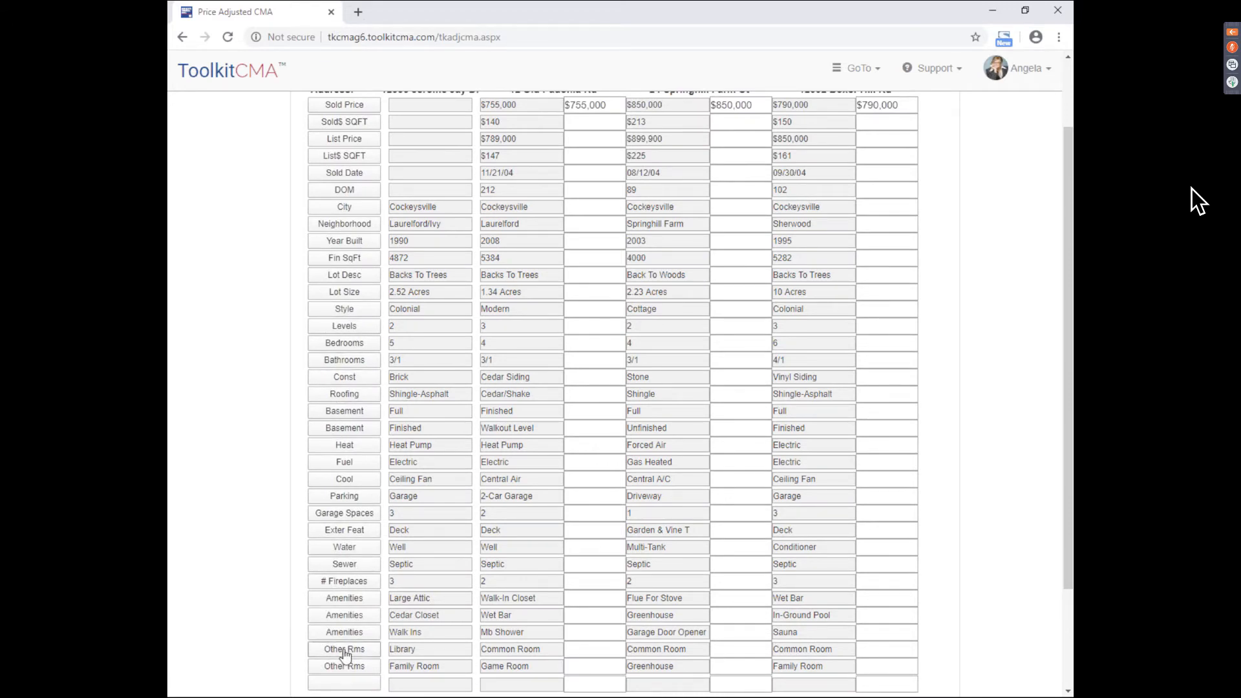
{"action": "left_click", "coordinate": [356, 668]}
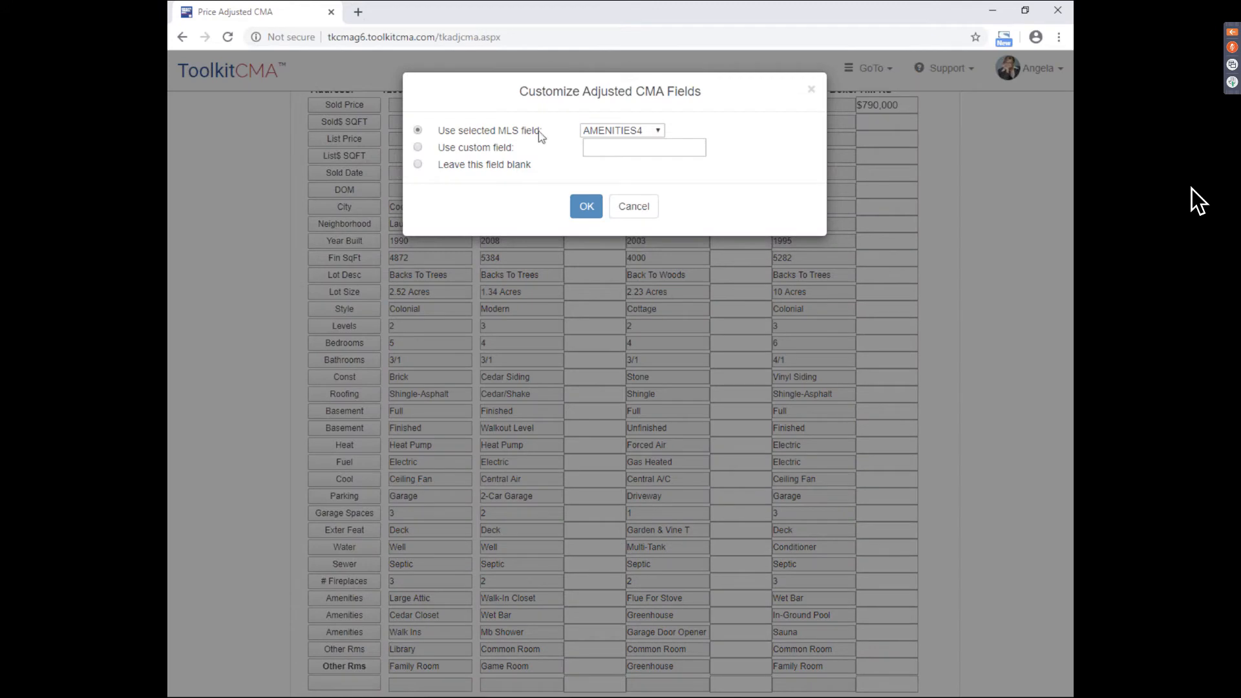
{"action": "left_click", "coordinate": [607, 131]}
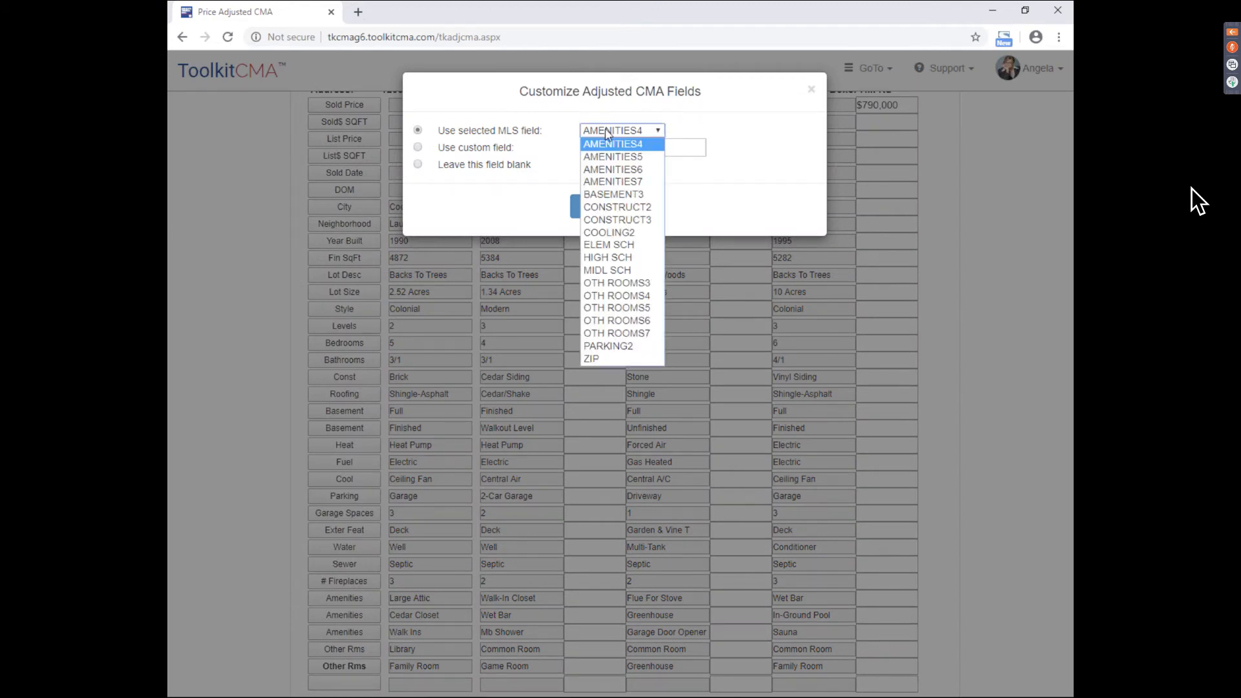
{"action": "left_click", "coordinate": [619, 282]}
- Switch the row to a custom field named 'Condition' and accept the warning
{"action": "left_click", "coordinate": [417, 149]}
{"action": "left_click", "coordinate": [632, 151]}
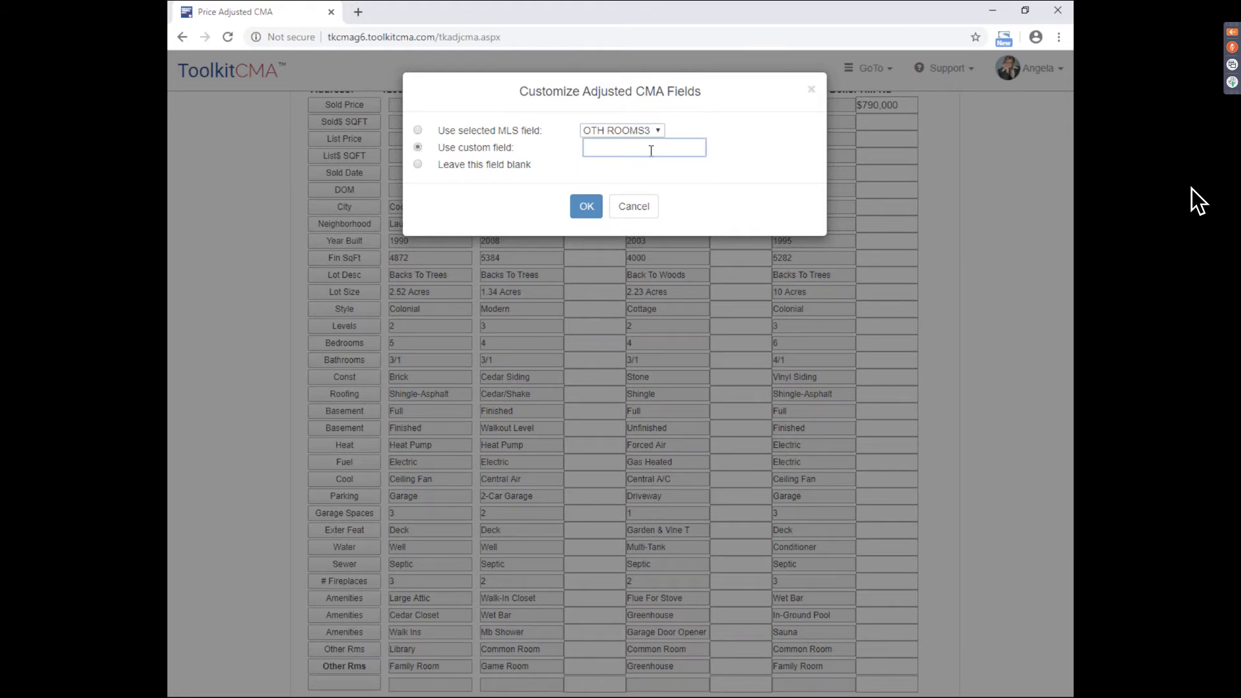
{"action": "type", "text": "Condition"}
{"action": "left_click", "coordinate": [417, 165]}
{"action": "left_click", "coordinate": [418, 148]}
{"action": "left_click", "coordinate": [585, 206]}
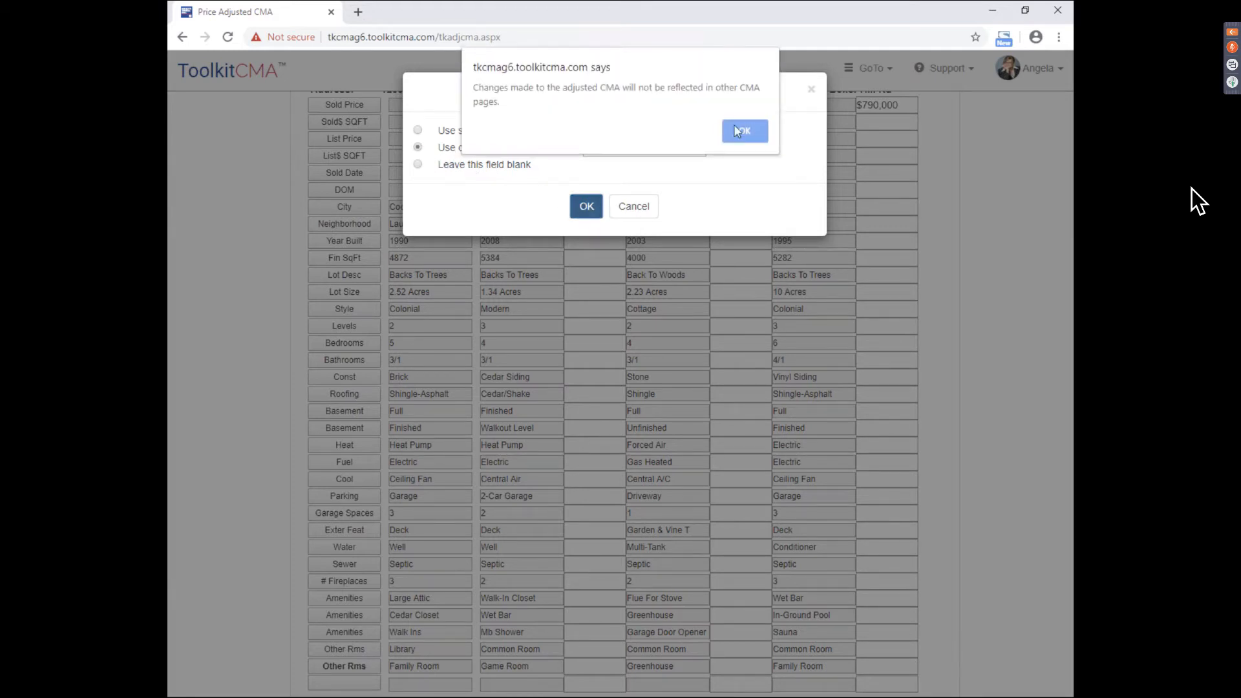
{"action": "left_click", "coordinate": [744, 138]}
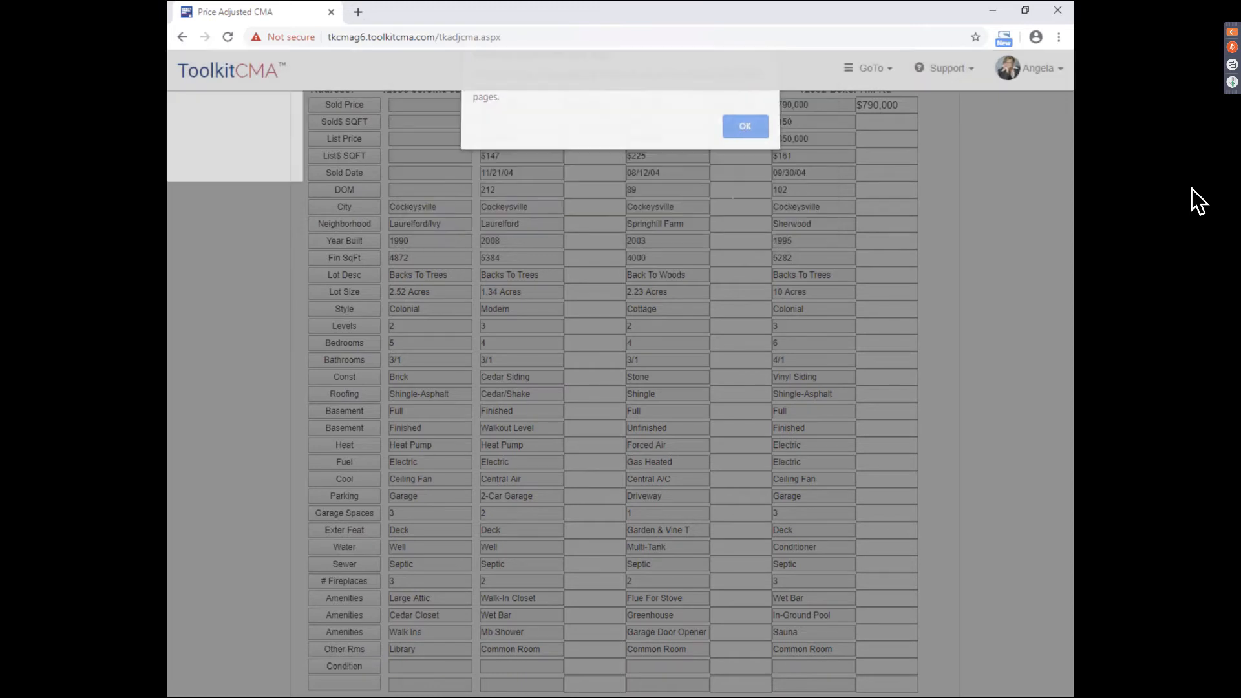
{"action": "left_click_drag", "start_coordinate": [1068, 316], "coordinate": [1070, 381]}
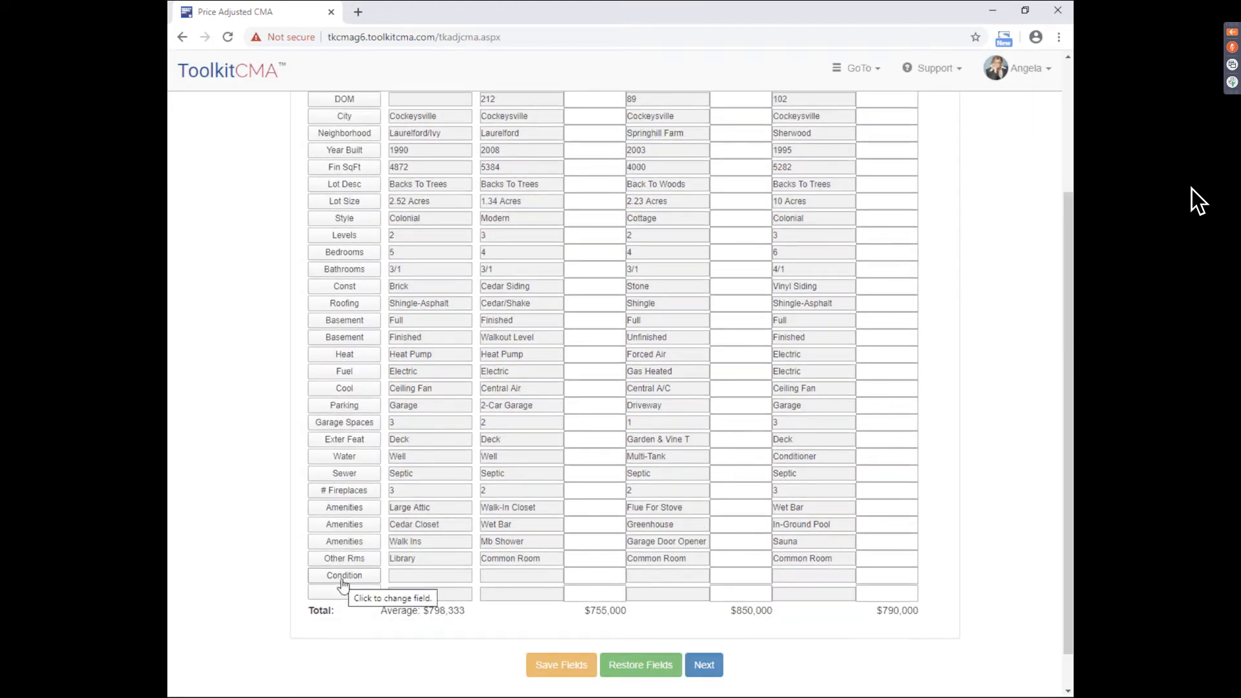
{"action": "left_click_drag", "start_coordinate": [1068, 510], "coordinate": [1069, 476]}
{"action": "left_click_drag", "start_coordinate": [1067, 414], "coordinate": [1072, 338]}
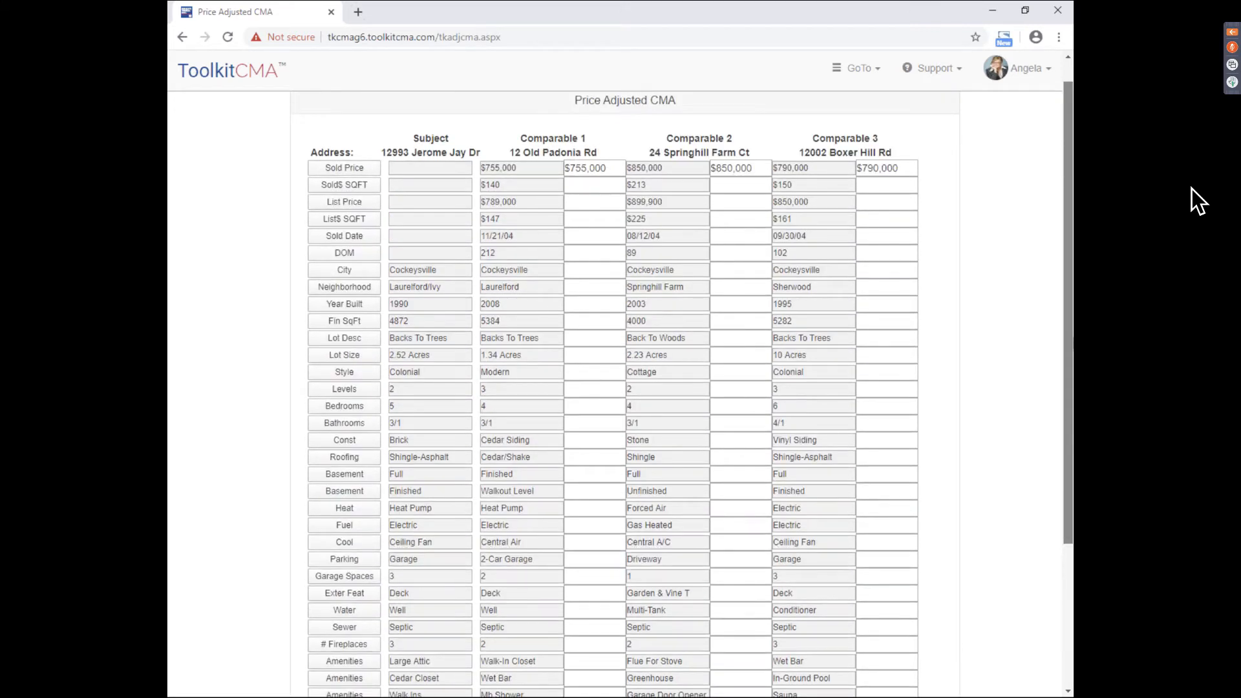
{"action": "scroll", "coordinate": [553, 641], "scroll_direction": "down", "scroll_amount": 3}
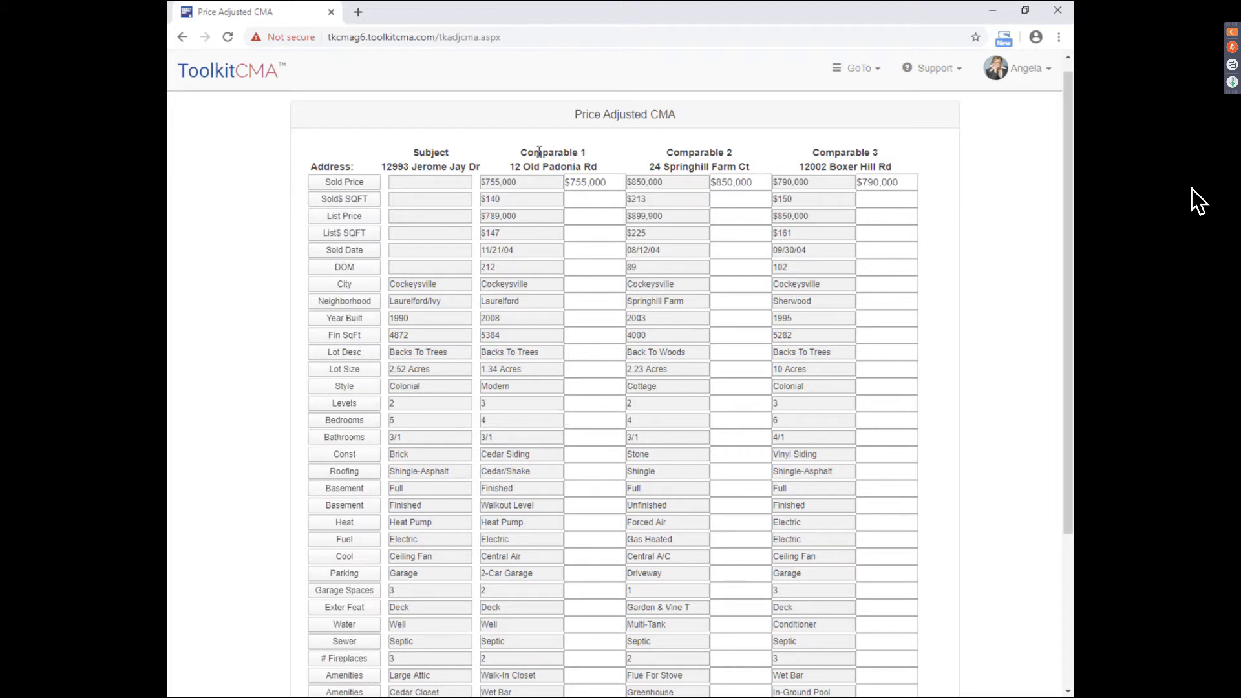
- Enter a $10,000 Bedrooms adjustment for Comparable 1, bringing its total to $765,000
{"action": "left_click", "coordinate": [575, 421]}
{"action": "type", "text": "10000"}
{"action": "left_click", "coordinate": [586, 437]}
{"action": "scroll", "coordinate": [997, 388], "scroll_direction": "down", "scroll_amount": 1}
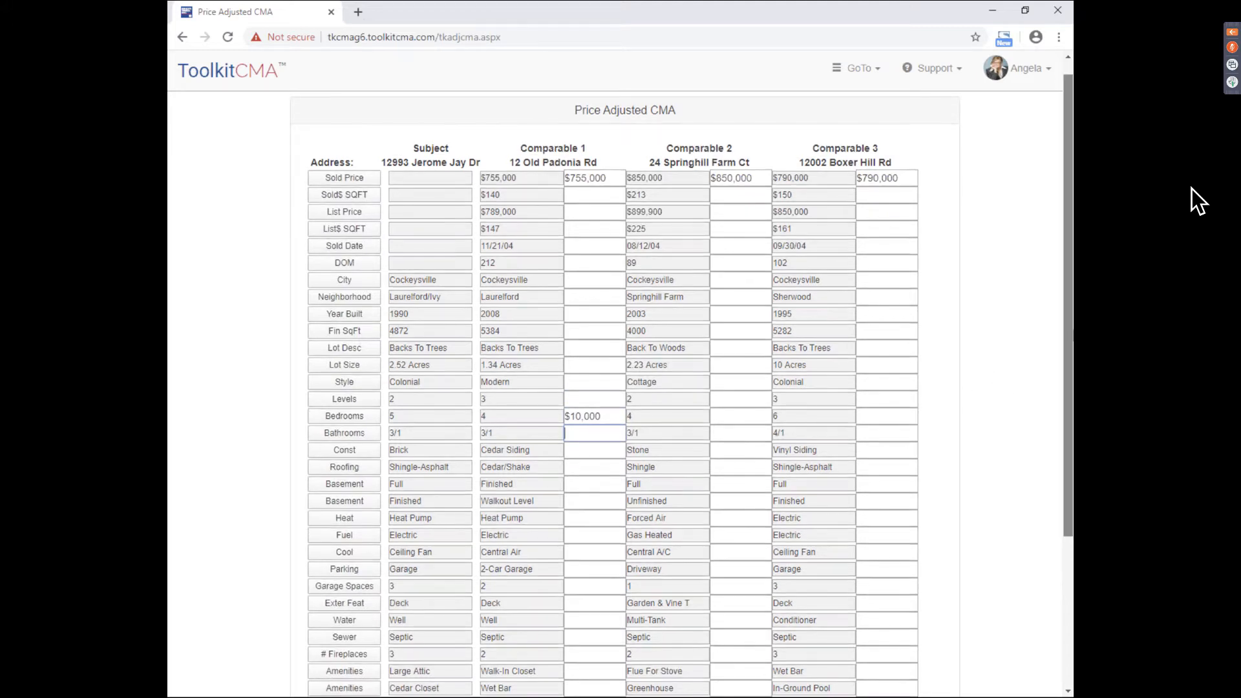
{"action": "scroll", "coordinate": [589, 630], "scroll_direction": "down", "scroll_amount": 2}
{"action": "left_click_drag", "start_coordinate": [585, 633], "coordinate": [626, 636]}
{"action": "left_click", "coordinate": [625, 636]}
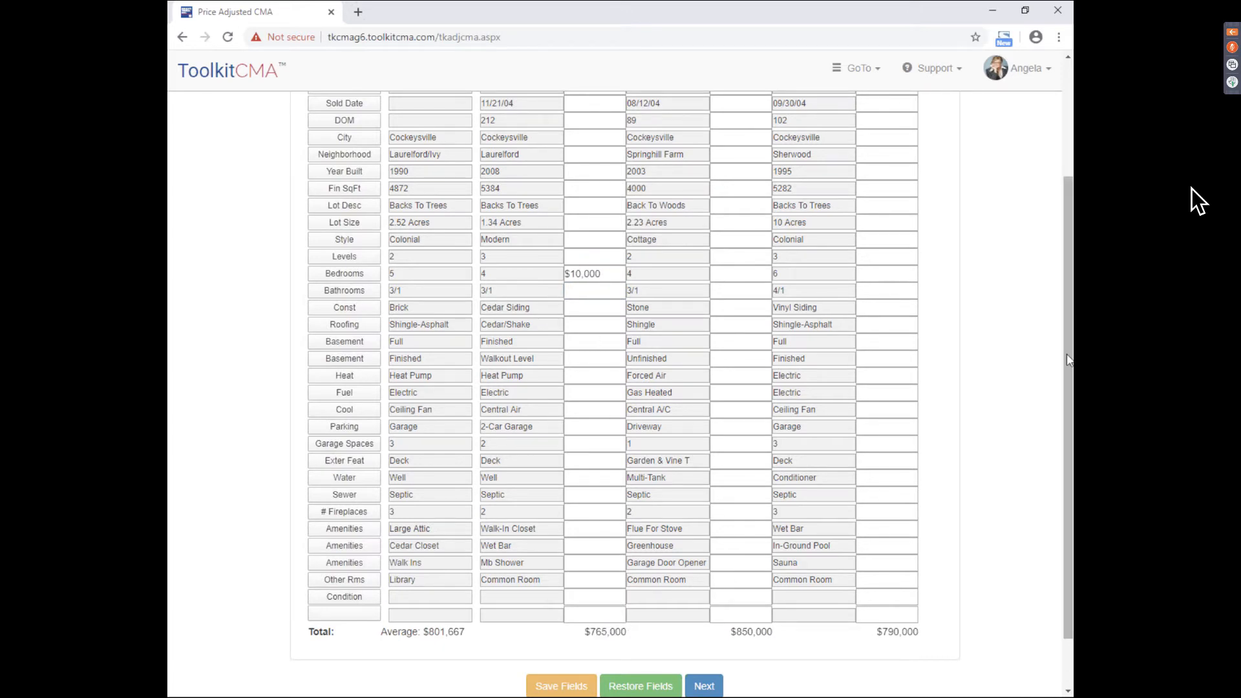
- Add a -$5,000 Levels adjustment for a $760,000 total and continue to the price range
{"action": "left_click_drag", "start_coordinate": [1067, 356], "coordinate": [1068, 329]}
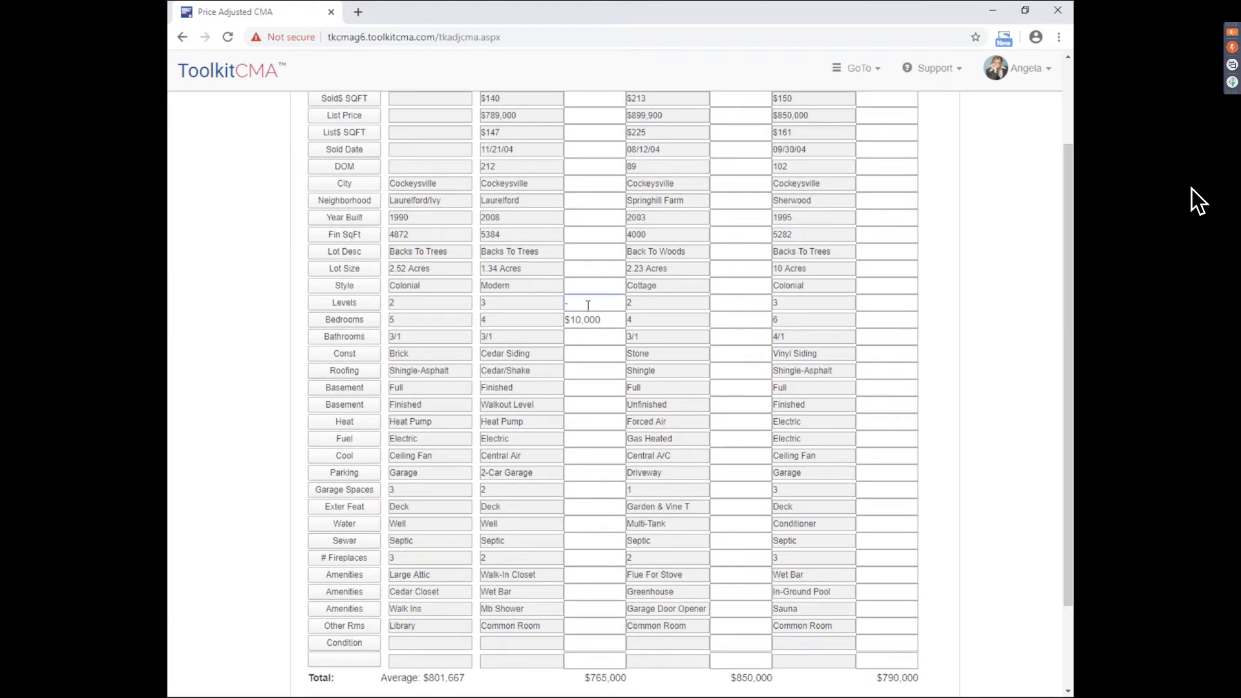
{"action": "type", "text": "000"}
{"action": "left_click", "coordinate": [607, 336]}
{"action": "left_click_drag", "start_coordinate": [585, 677], "coordinate": [631, 681]}
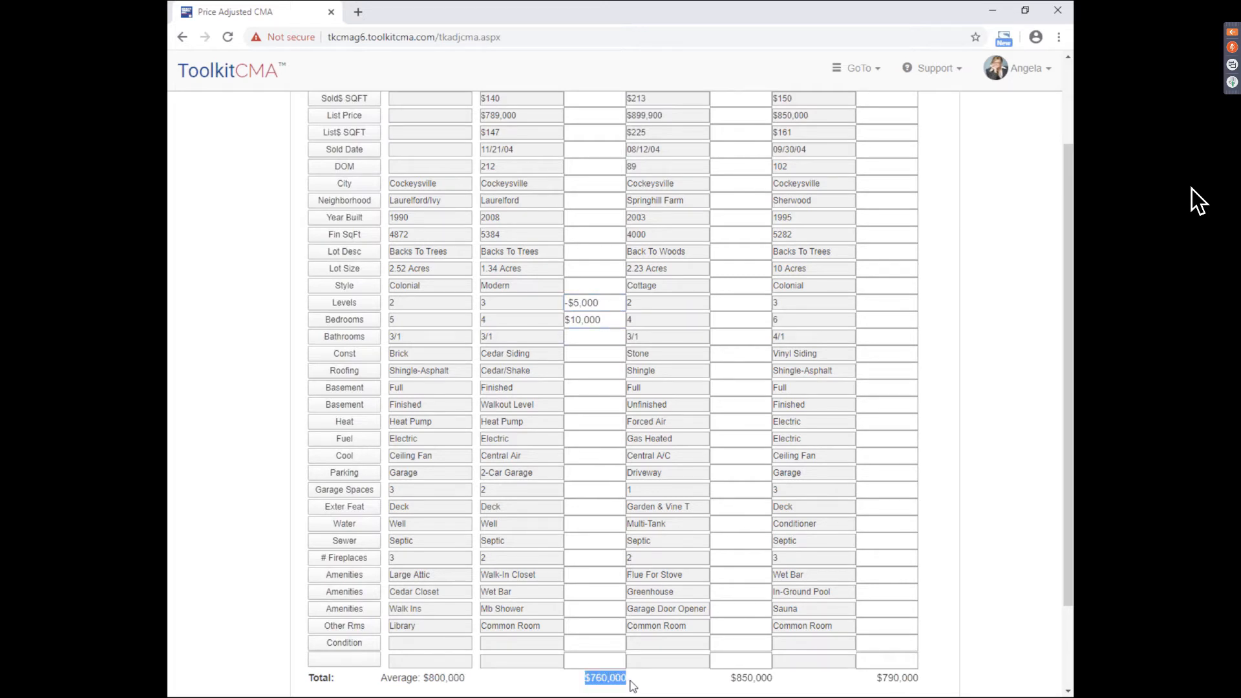
{"action": "left_click", "coordinate": [644, 692]}
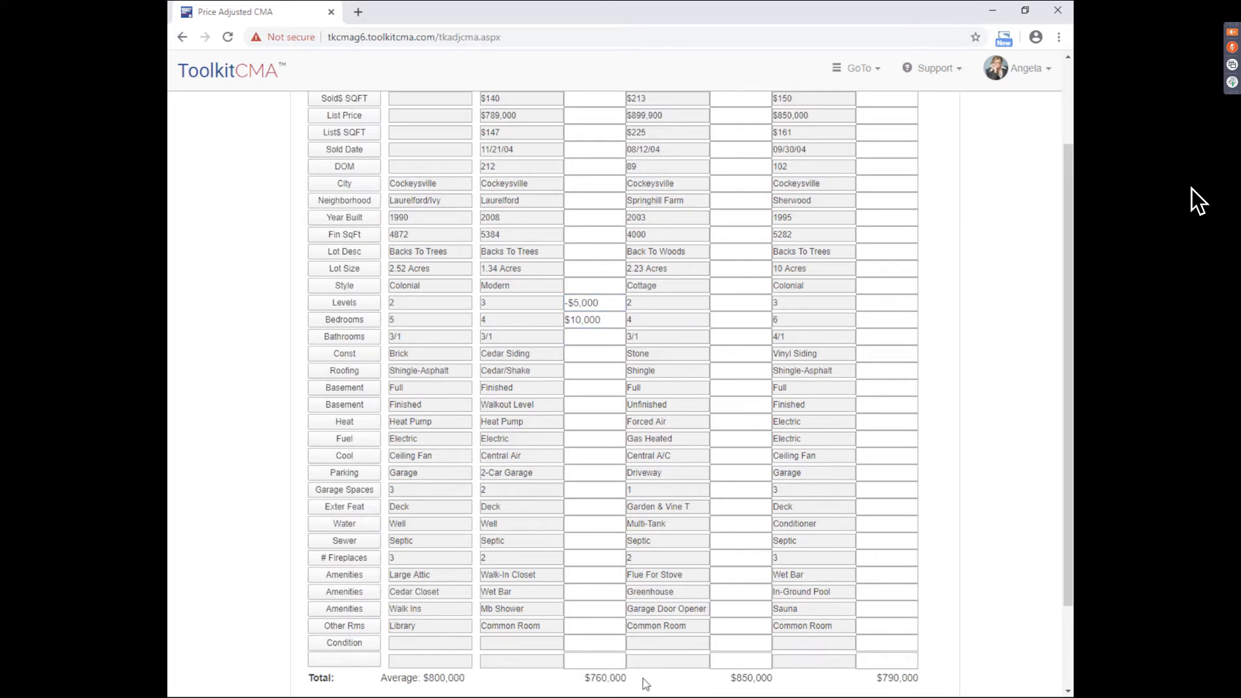
{"action": "mouse_move", "coordinate": [1068, 420]}
{"action": "left_mouse_down"}
{"action": "mouse_move", "coordinate": [1068, 339]}
{"action": "mouse_move", "coordinate": [1068, 361]}
{"action": "left_mouse_up"}
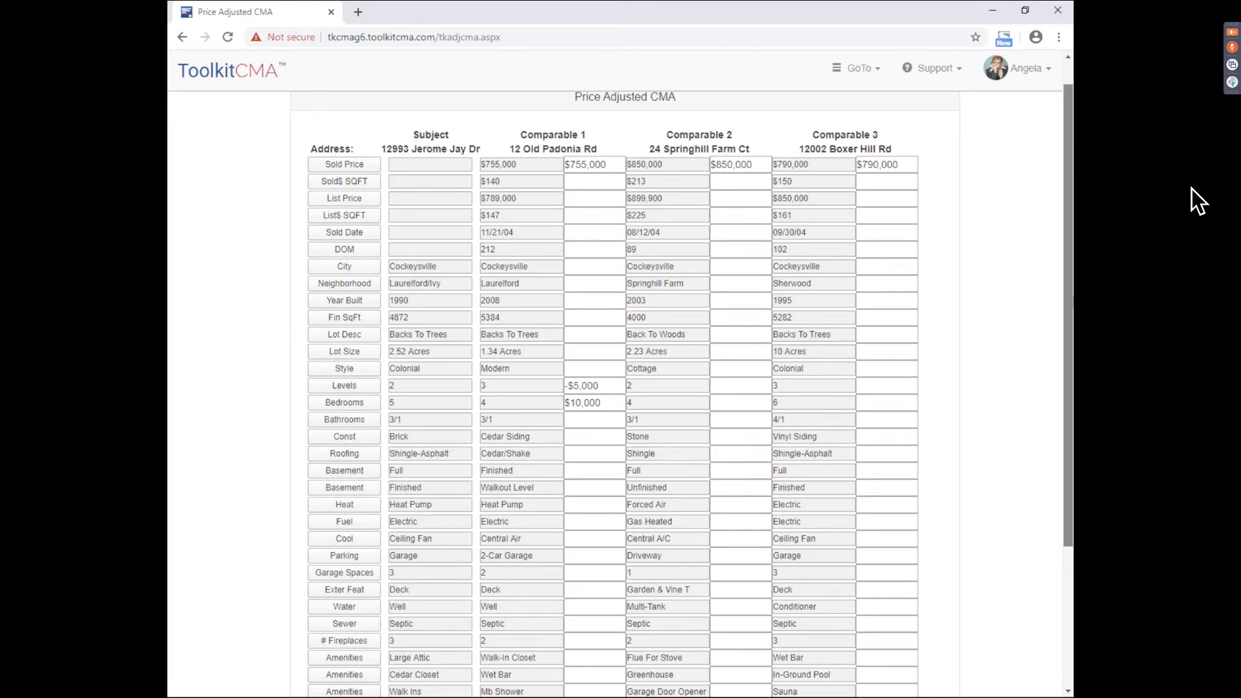
{"action": "scroll", "coordinate": [620, 393], "scroll_direction": "down", "scroll_amount": 3}
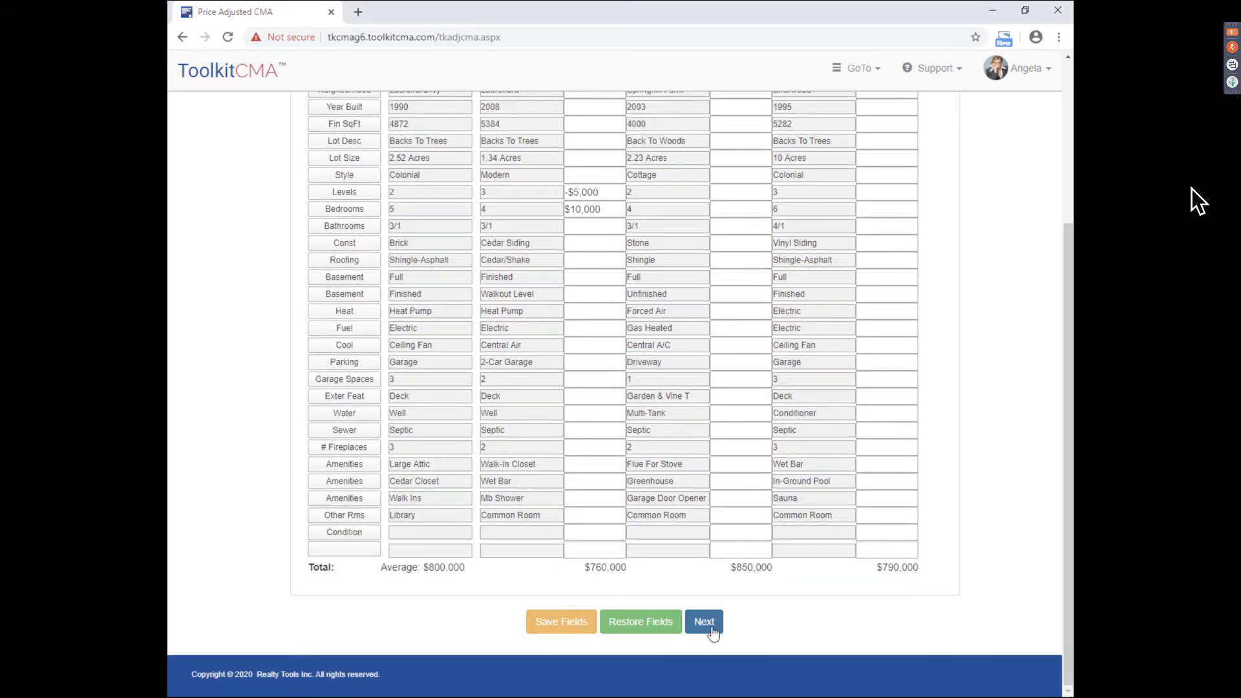
{"action": "left_click", "coordinate": [705, 624]}
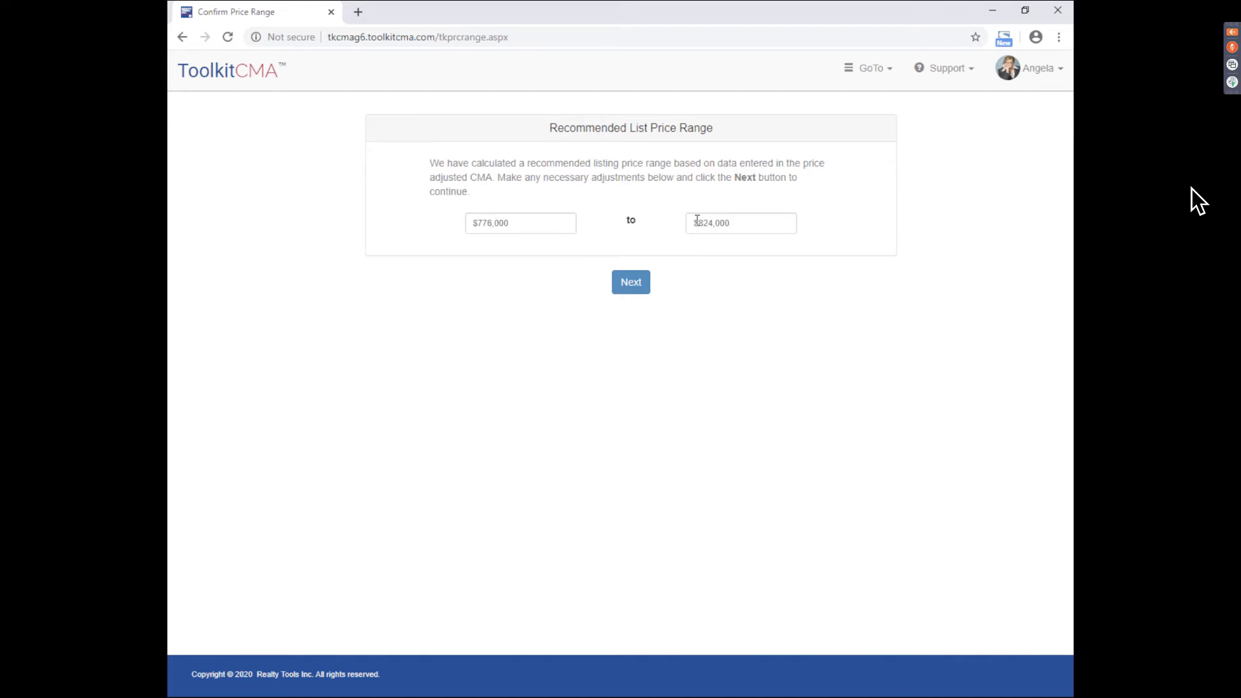
- Change the recommended range from $776,000–$824,000 to $775,000–$820,000
{"action": "left_click", "coordinate": [491, 223]}
{"action": "key", "text": "BackSpace"}
{"action": "type", "text": "5"}
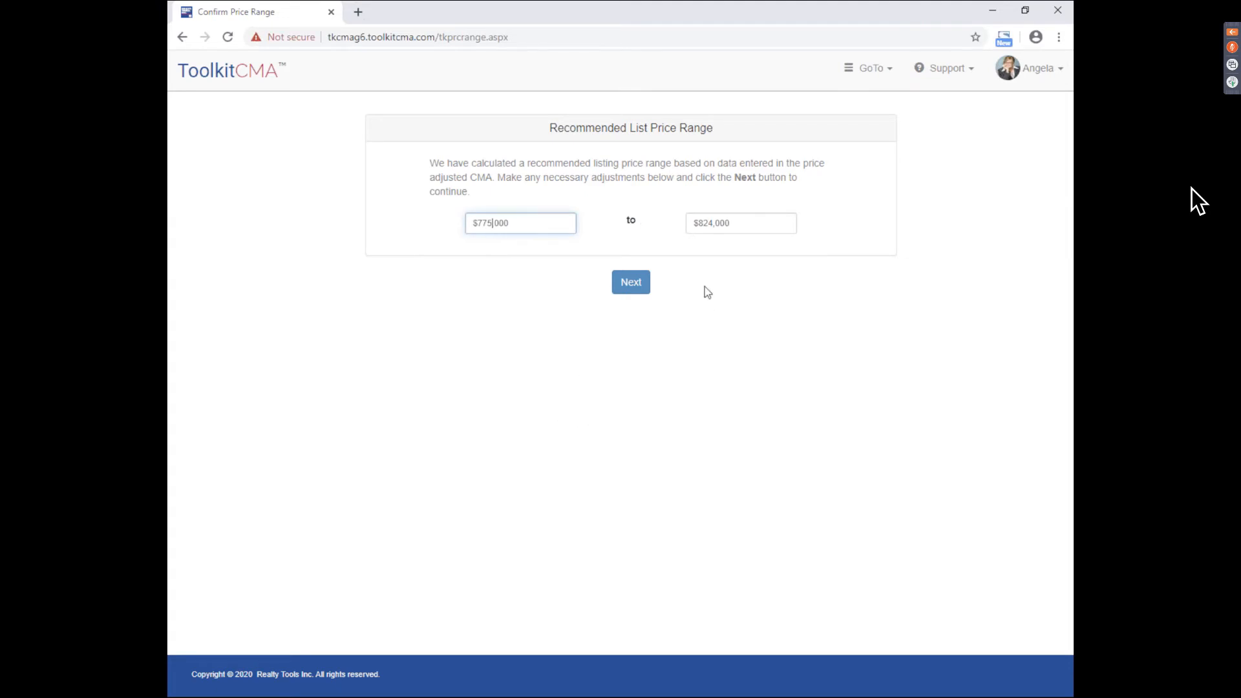
{"action": "left_click", "coordinate": [712, 223]}
{"action": "key", "text": "BackSpace"}
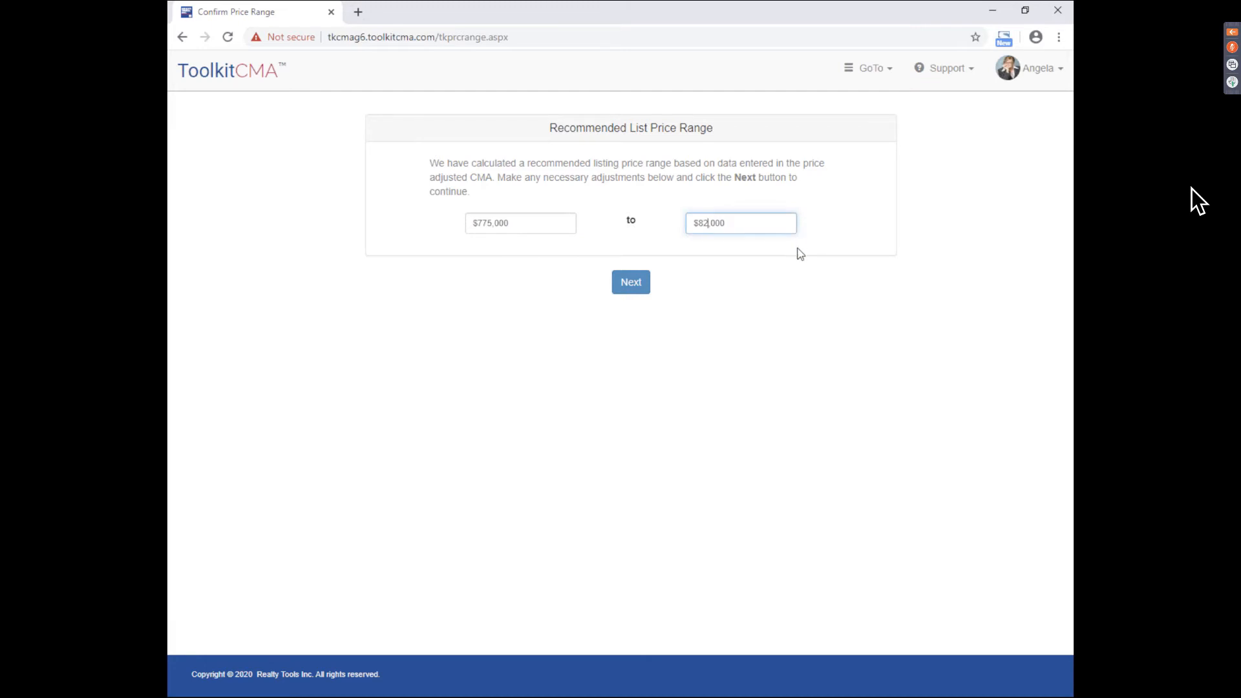
{"action": "type", "text": "0"}
{"action": "left_click", "coordinate": [786, 337]}
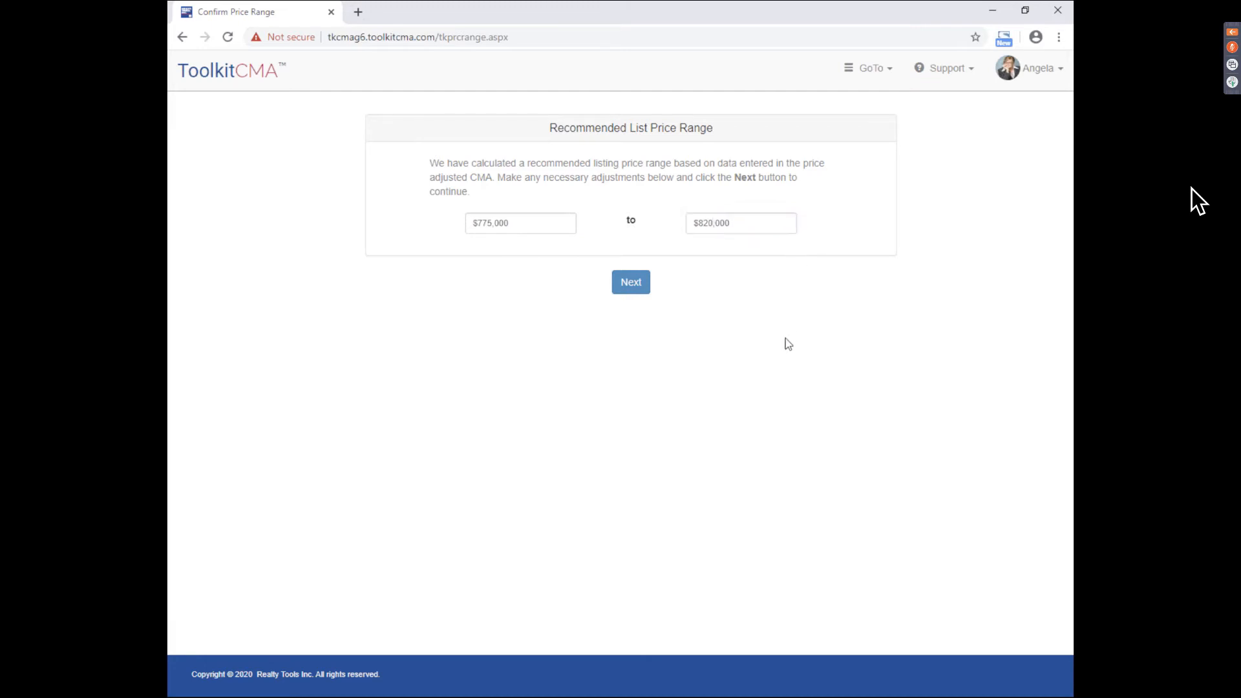
- Advance to the Pricing Strategy page and leave Section 1's text unchanged
{"action": "left_click", "coordinate": [631, 292]}
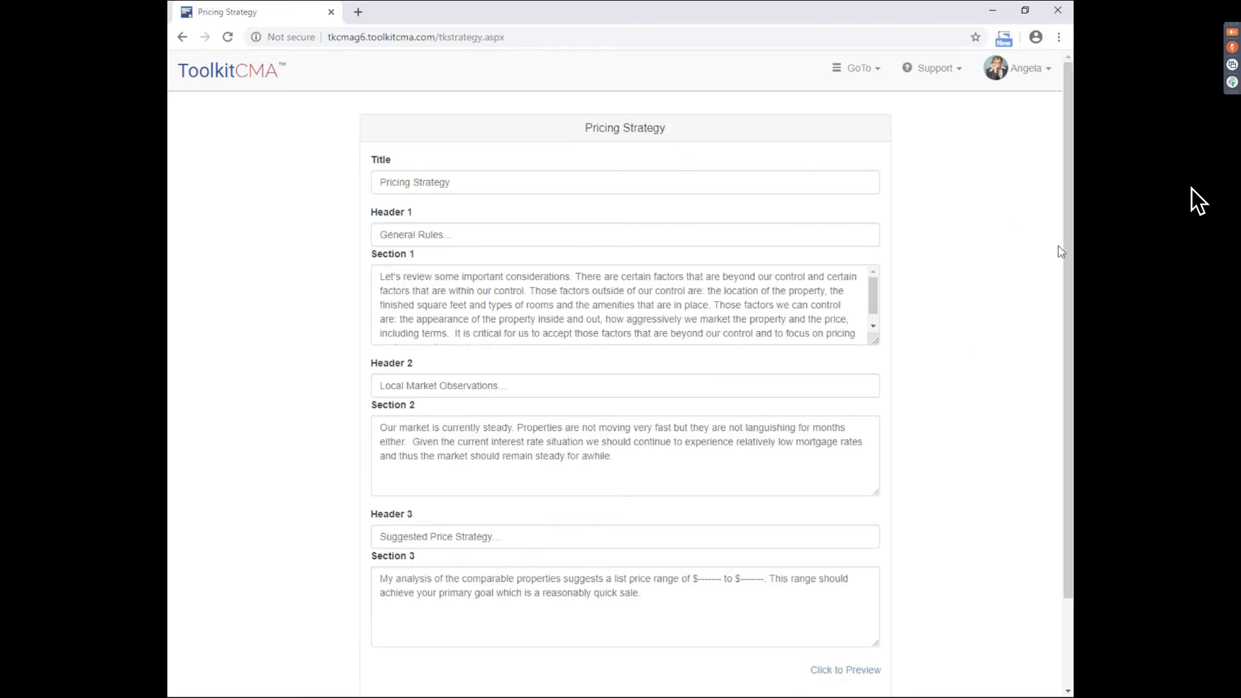
{"action": "mouse_move", "coordinate": [1067, 194]}
{"action": "left_mouse_down"}
{"action": "mouse_move", "coordinate": [1068, 220]}
{"action": "mouse_move", "coordinate": [1067, 203]}
{"action": "left_mouse_up"}
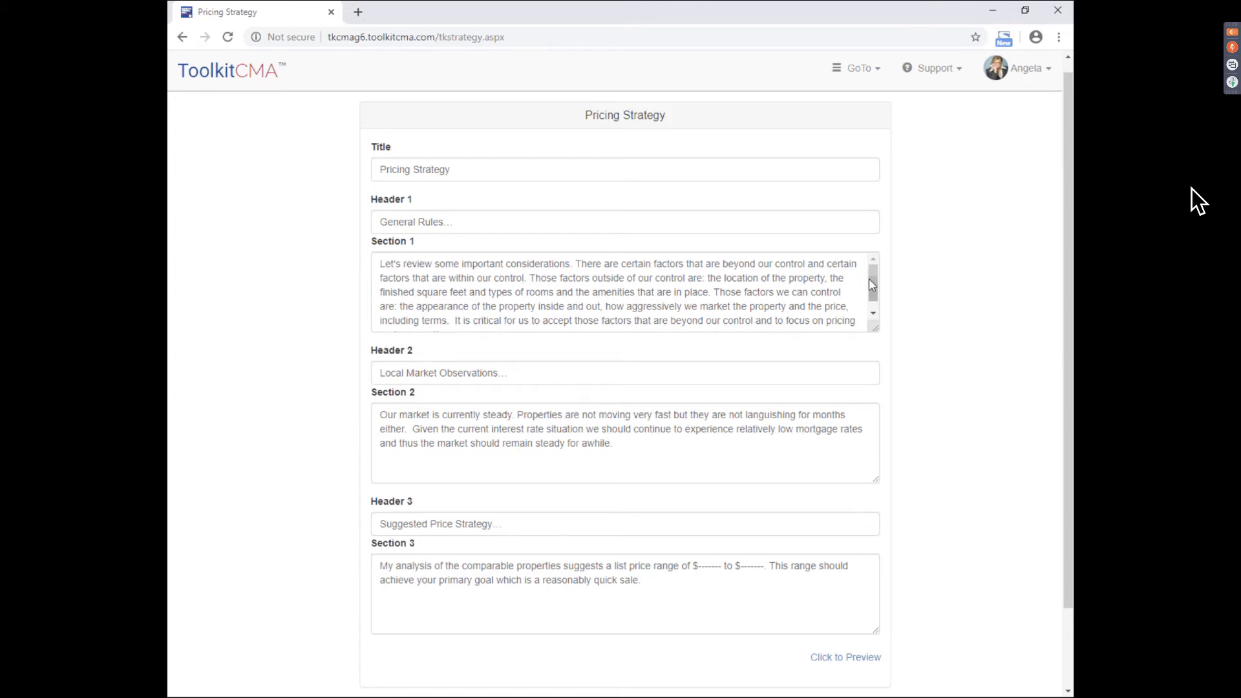
{"action": "mouse_move", "coordinate": [871, 284]}
{"action": "left_mouse_down"}
{"action": "mouse_move", "coordinate": [872, 297]}
{"action": "mouse_move", "coordinate": [872, 276]}
{"action": "left_mouse_up"}
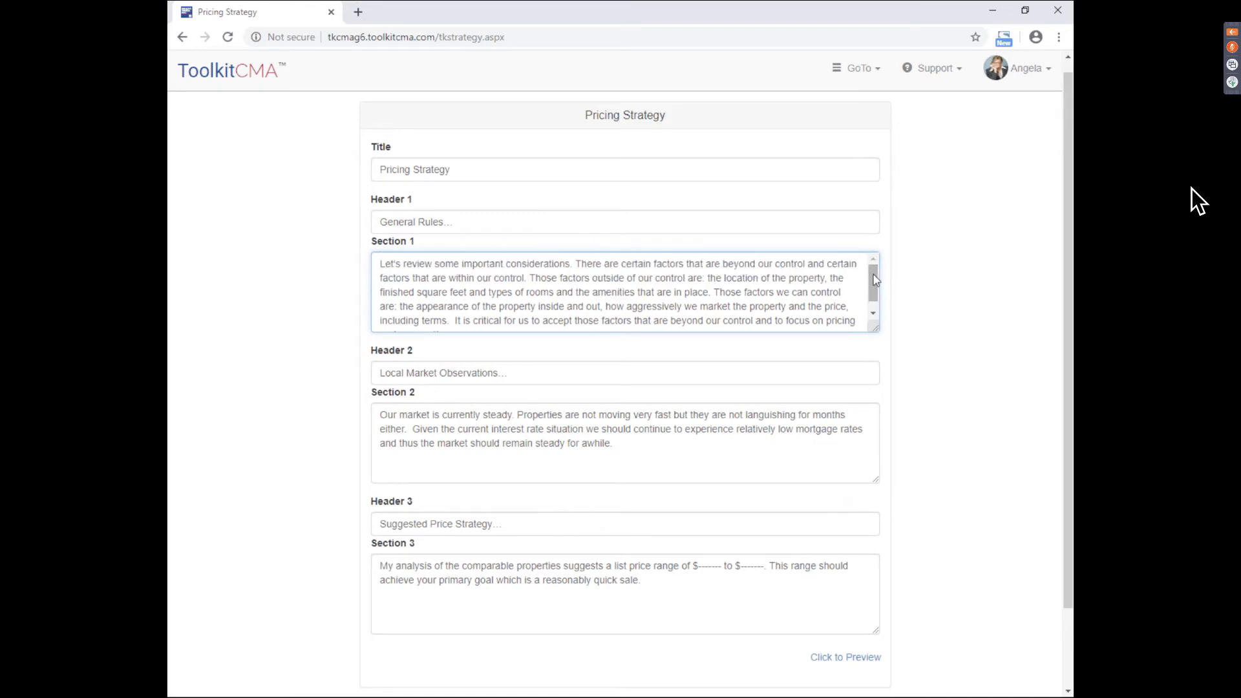
{"action": "left_click", "coordinate": [973, 276]}
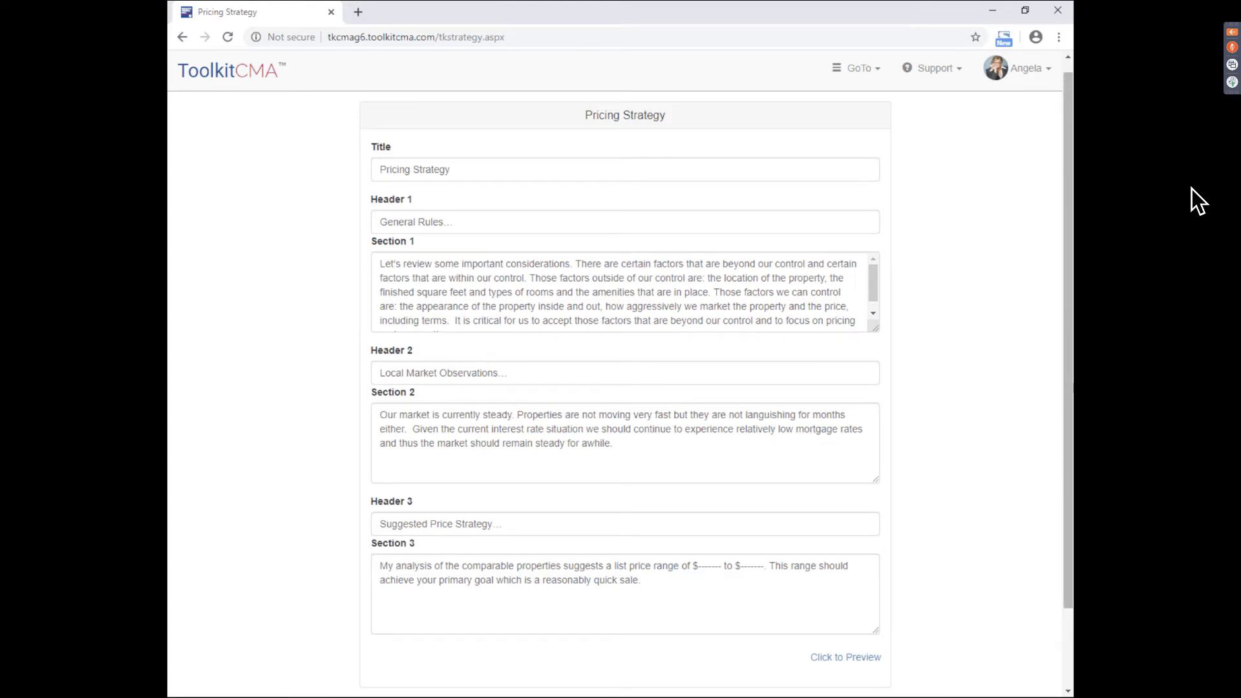
{"action": "left_click_drag", "start_coordinate": [1067, 397], "coordinate": [1068, 395]}
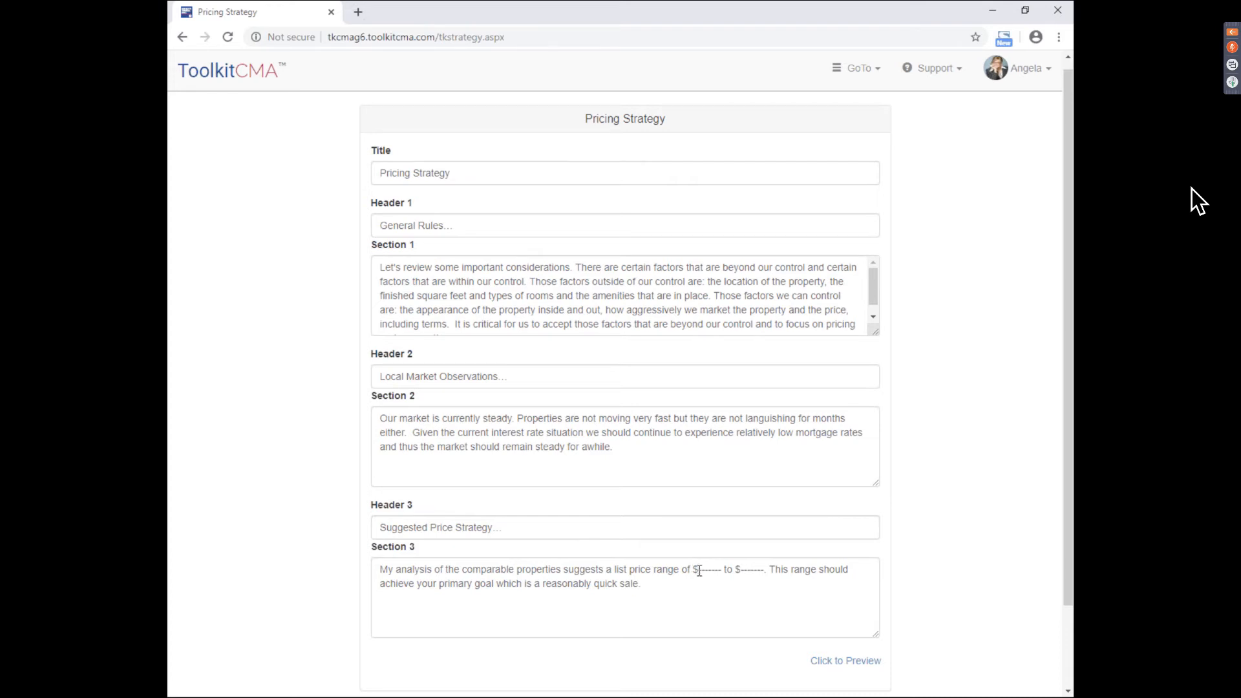
- Replace Section 3's dashed placeholders with $775,000 and $820,000
{"action": "left_click_drag", "start_coordinate": [698, 570], "coordinate": [721, 570]}
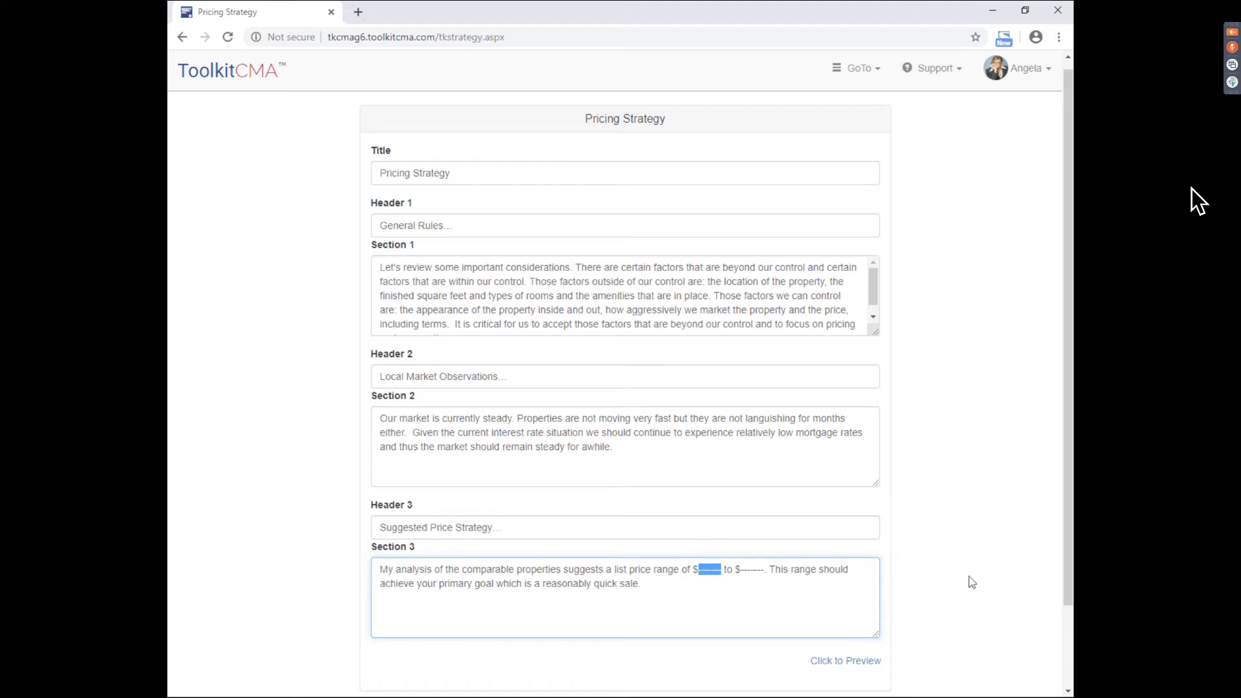
{"action": "type", "text": "7750,00"}
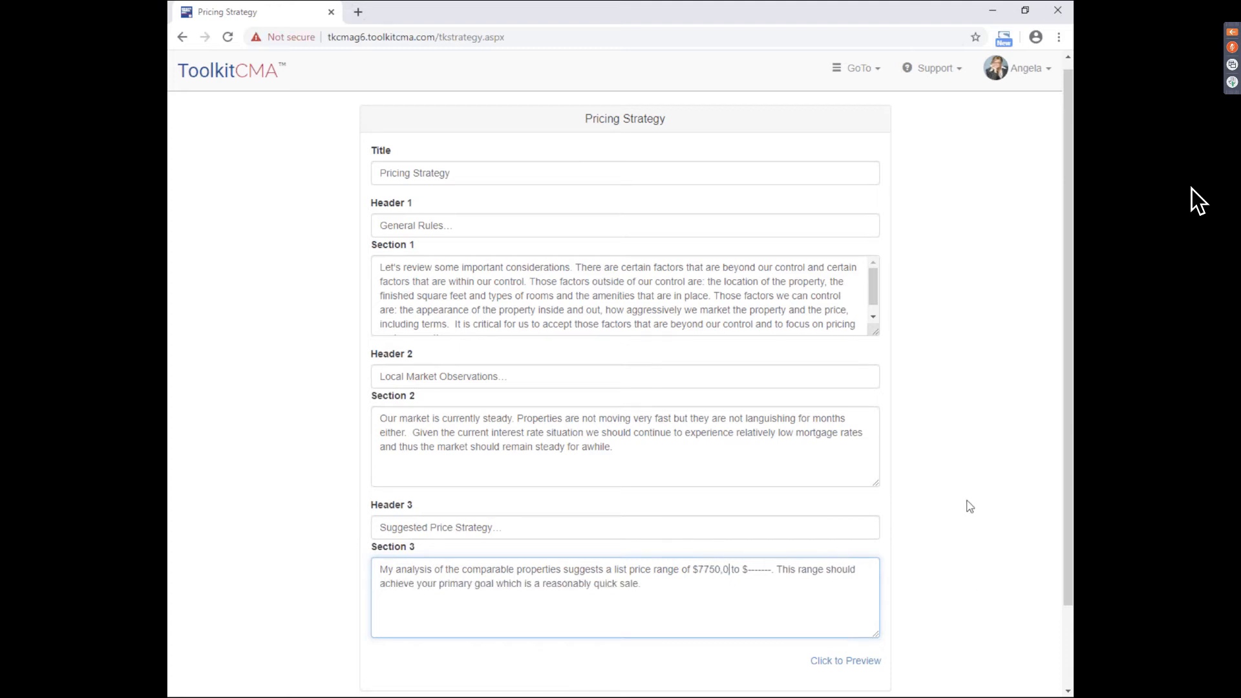
{"action": "key", "text": "Left"}
{"action": "key", "text": "BackSpace"}
{"action": "type", "text": ","}
{"action": "key", "text": "Right"}
{"action": "key", "text": "Right"}
{"action": "key", "text": "Right"}
{"action": "key", "text": "Right"}
{"action": "key", "text": "Right"}
{"action": "key", "text": "Delete"}
{"action": "key", "text": "Delete"}
{"action": "key", "text": "Delete"}
{"action": "key", "text": "Delete"}
{"action": "key", "text": "Delete"}
{"action": "key", "text": "Delete"}
{"action": "key", "text": "Delete"}
{"action": "key", "text": "Delete"}
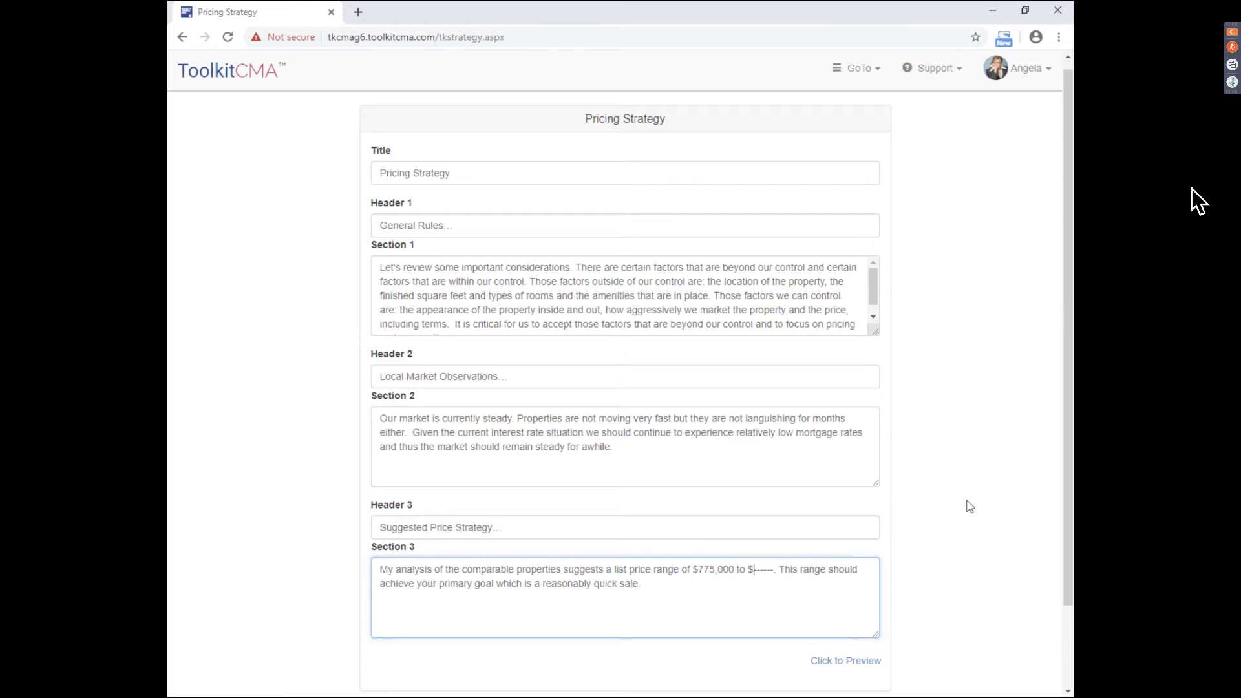
{"action": "type", "text": "820,000"}
{"action": "left_click", "coordinate": [968, 463]}
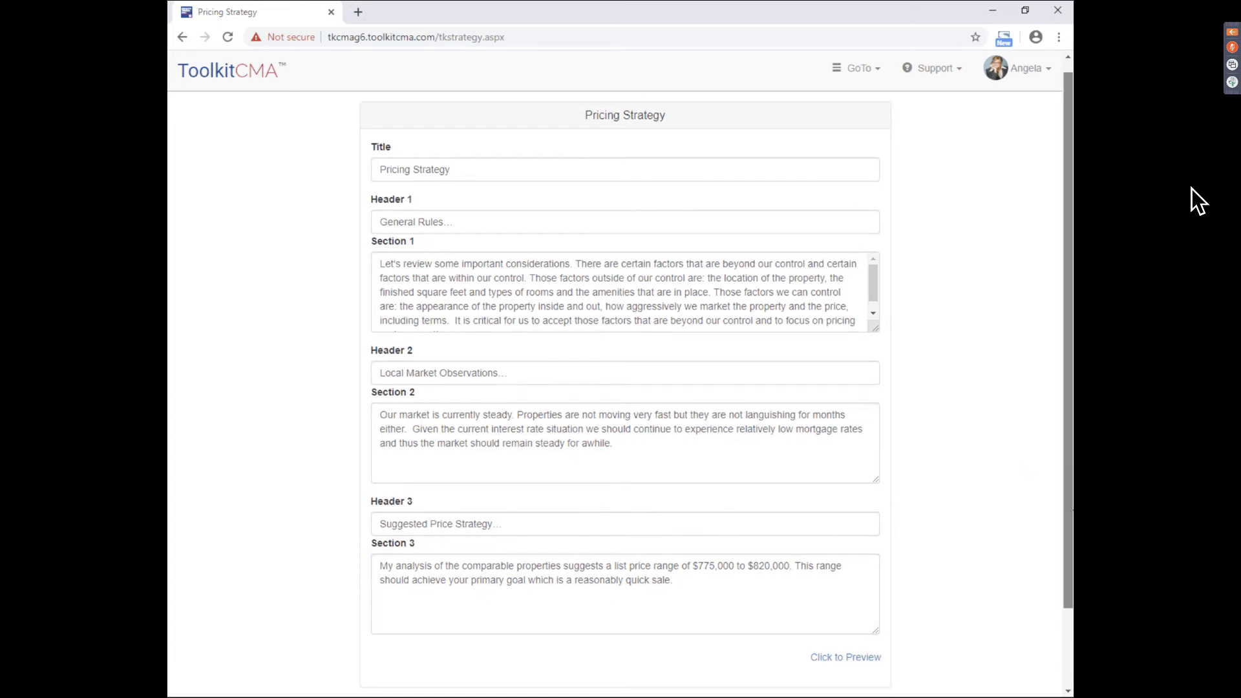
{"action": "scroll", "coordinate": [654, 662], "scroll_direction": "down", "scroll_amount": 1}
- On the net proceeds worksheet, replace Appraisal Fee with a Sales Tax line of 1500
{"action": "left_click", "coordinate": [649, 660]}
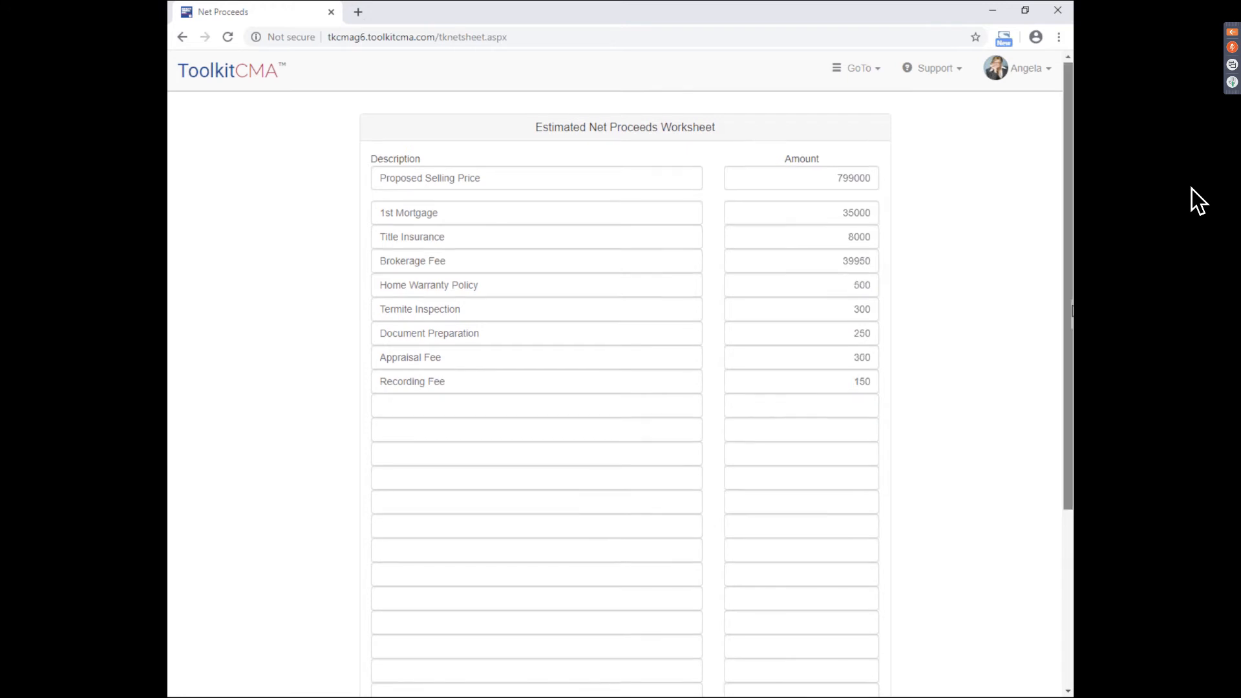
{"action": "scroll", "coordinate": [566, 157], "scroll_direction": "down", "scroll_amount": 1}
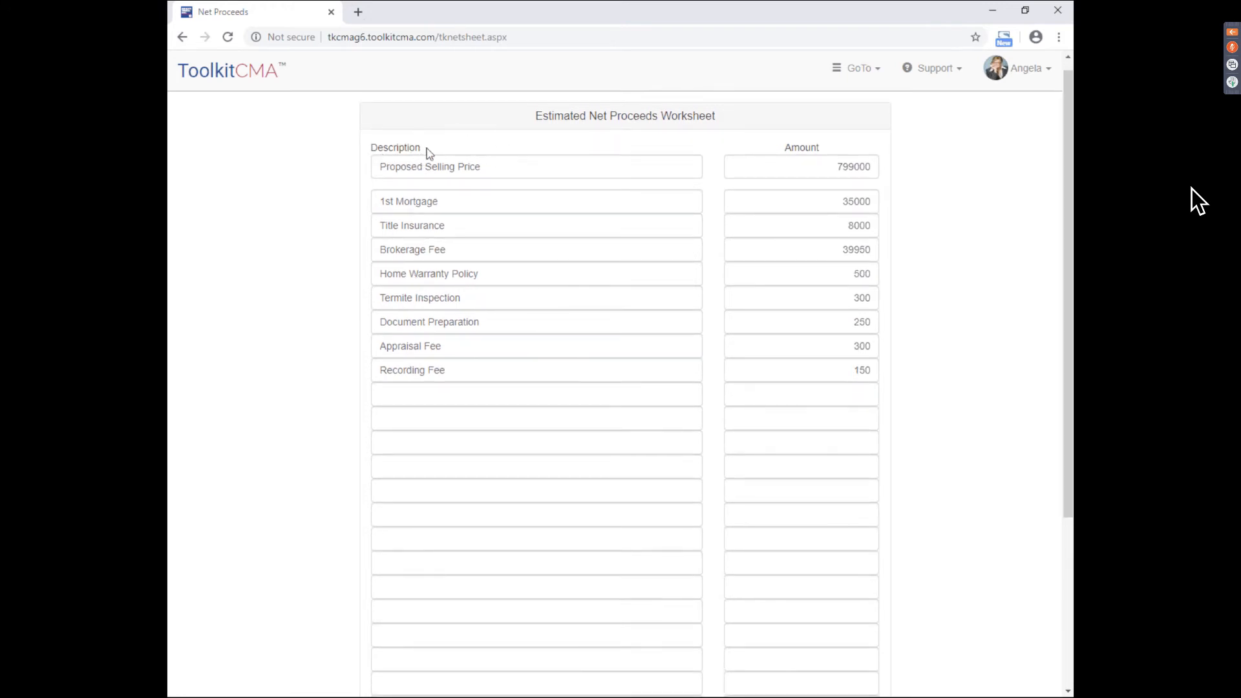
{"action": "triple_click", "coordinate": [411, 347]}
{"action": "type", "text": "Sales Tax"}
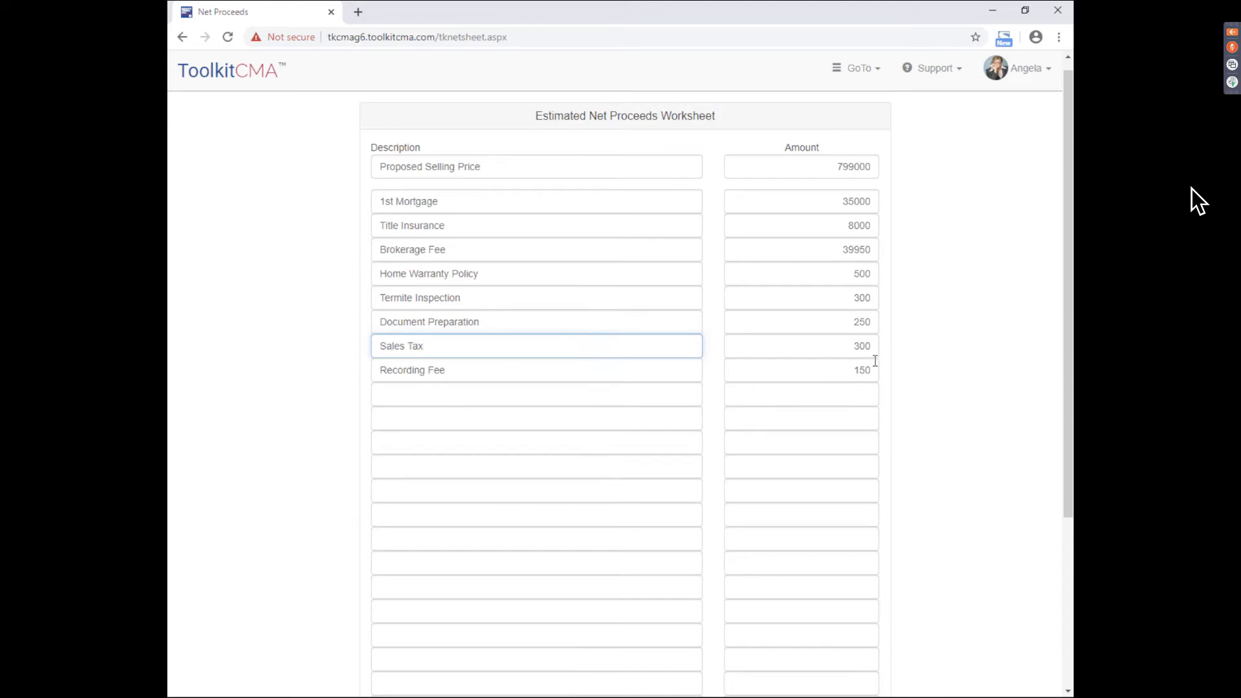
{"action": "double_click", "coordinate": [853, 347]}
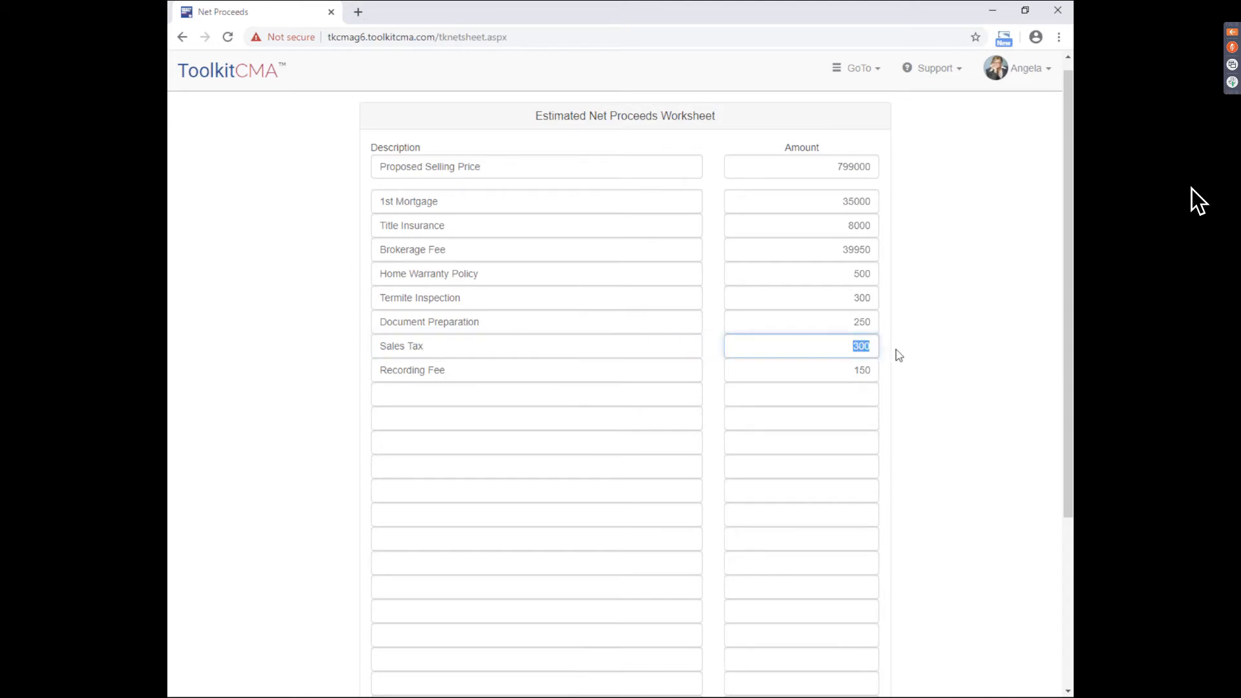
{"action": "type", "text": "1500"}
{"action": "left_click", "coordinate": [866, 390]}
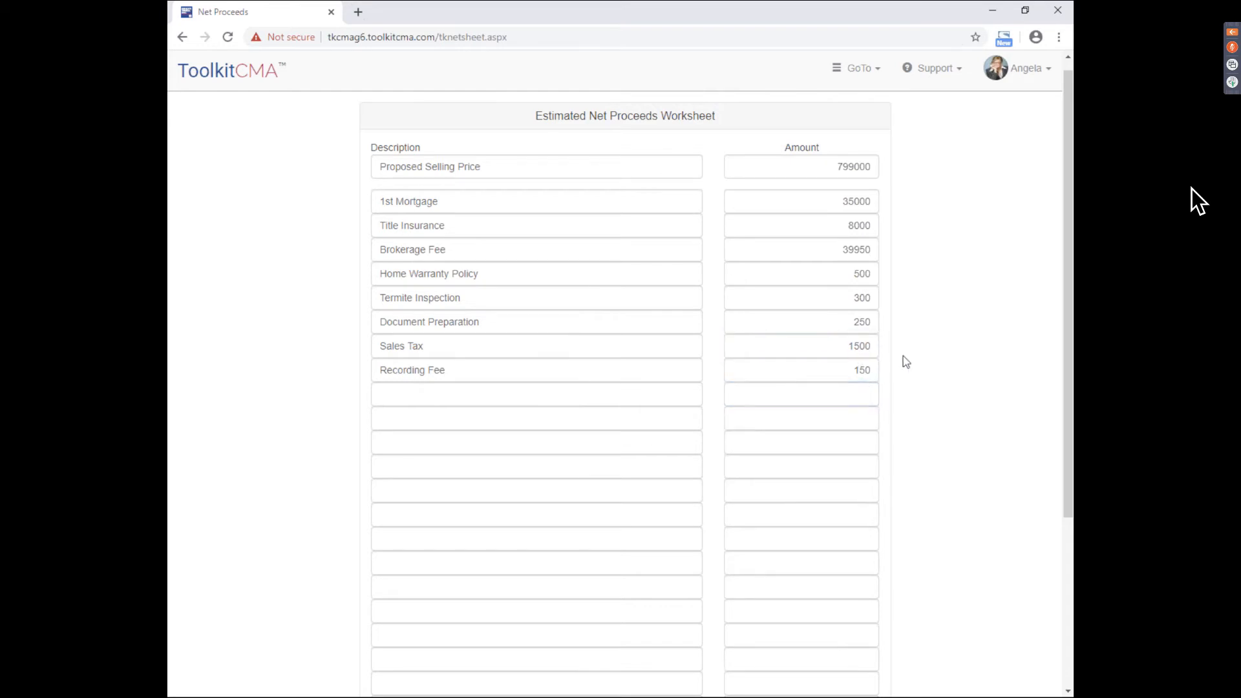
- Check the resulting $713,350 approximate net proceeds total and advance to the next page
{"action": "scroll", "coordinate": [795, 641], "scroll_direction": "down", "scroll_amount": 2}
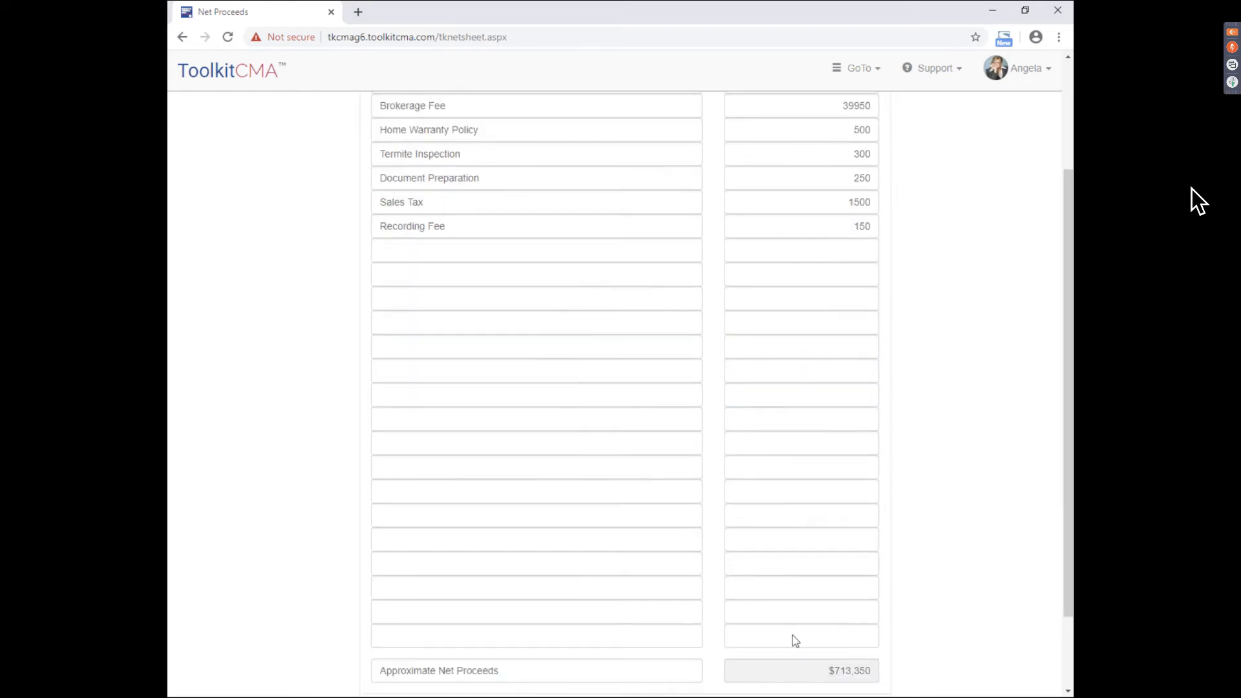
{"action": "left_click", "coordinate": [826, 672]}
{"action": "left_click_drag", "start_coordinate": [1068, 559], "coordinate": [1068, 628]}
{"action": "double_click", "coordinate": [866, 579]}
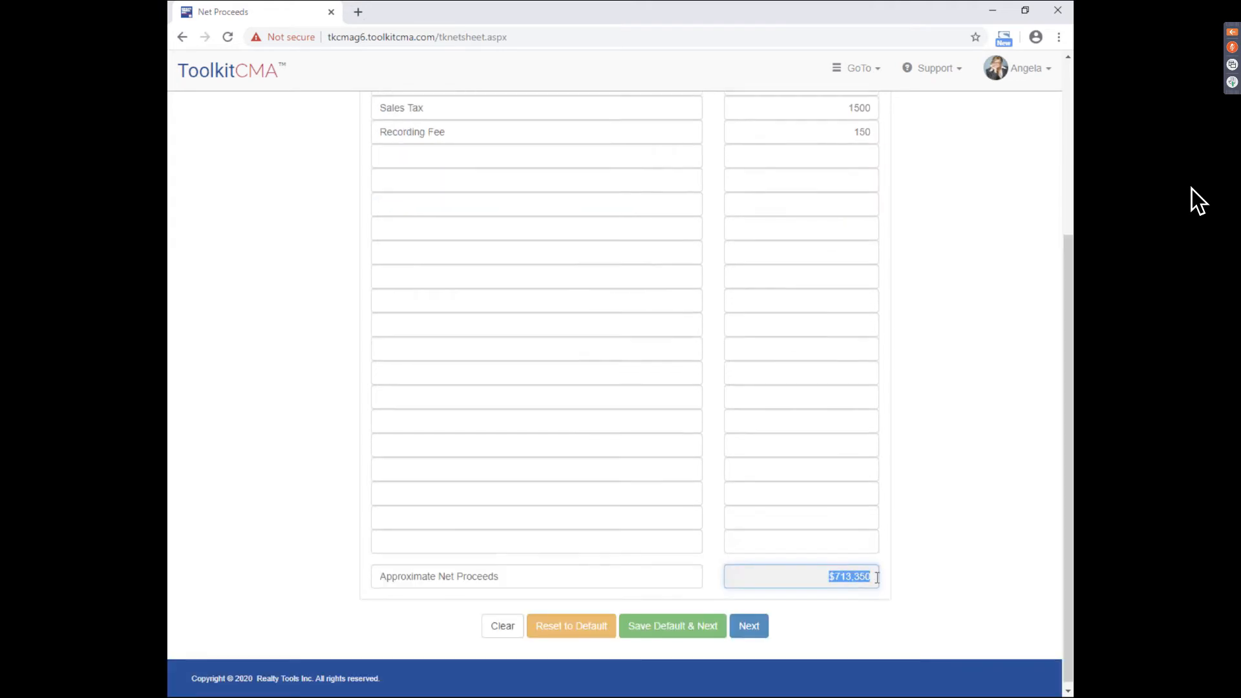
{"action": "left_click", "coordinate": [990, 585]}
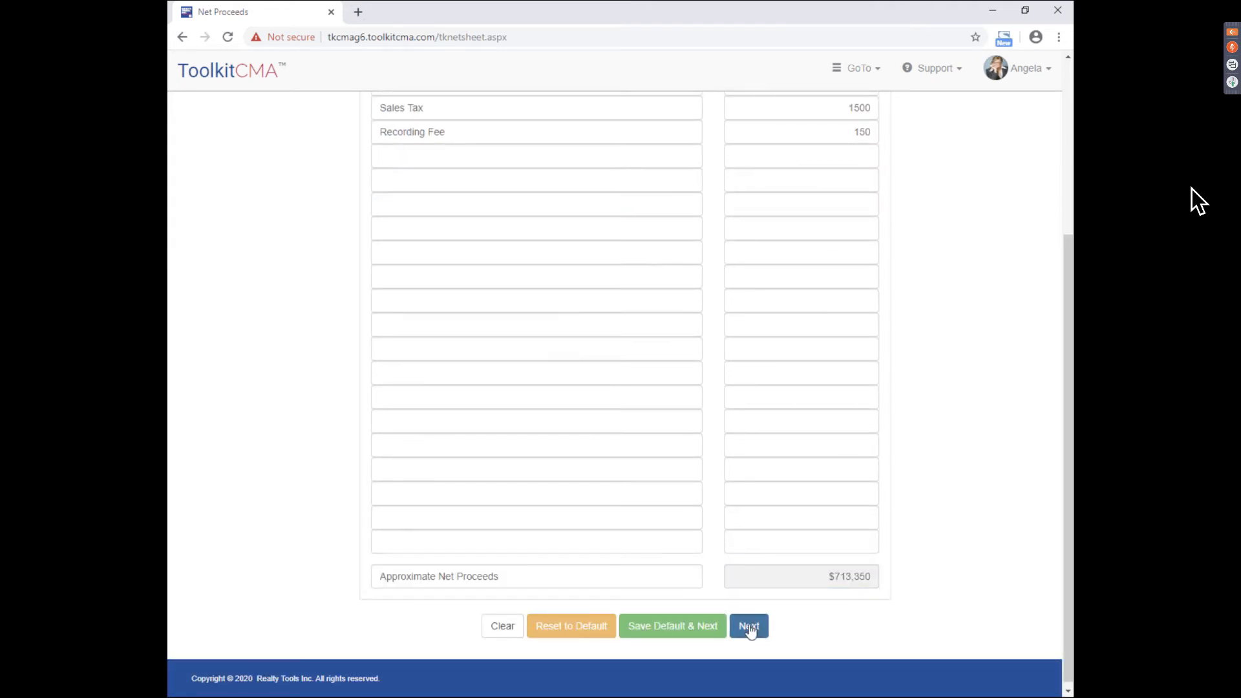
{"action": "left_click", "coordinate": [749, 627]}
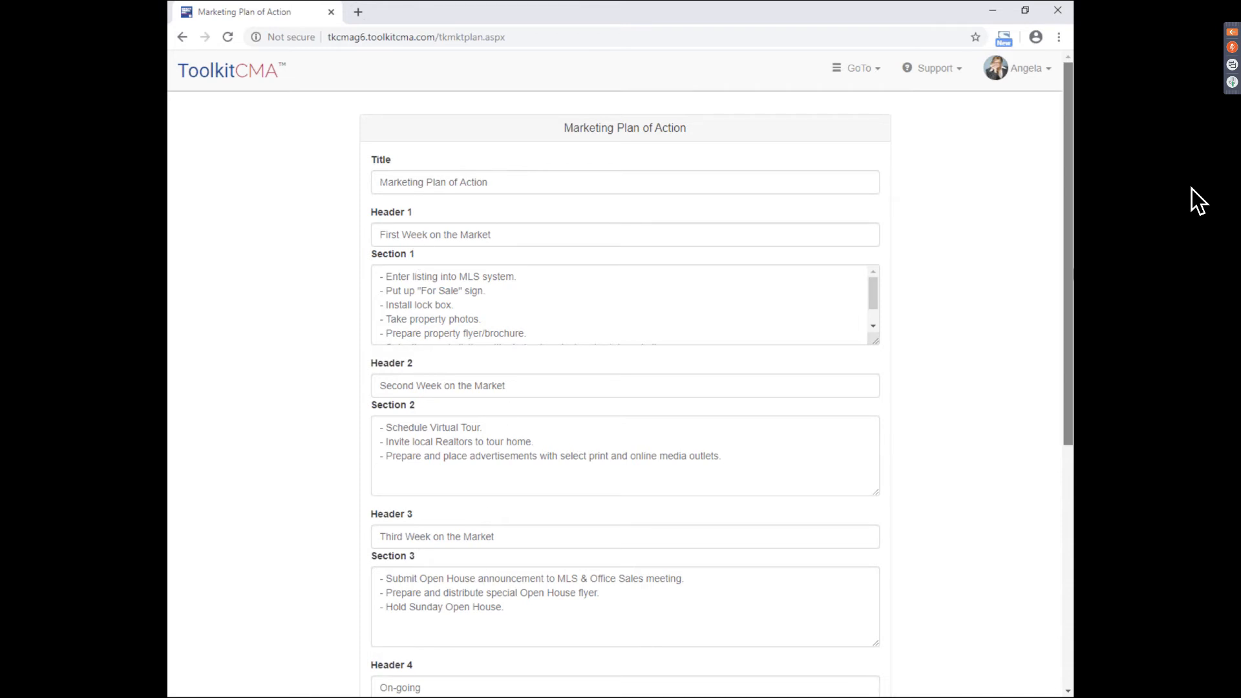
- Scroll through the Marketing Plan of Action down to the On-going tasks and ASAP contract goal
{"action": "left_click_drag", "start_coordinate": [1069, 233], "coordinate": [1069, 275]}
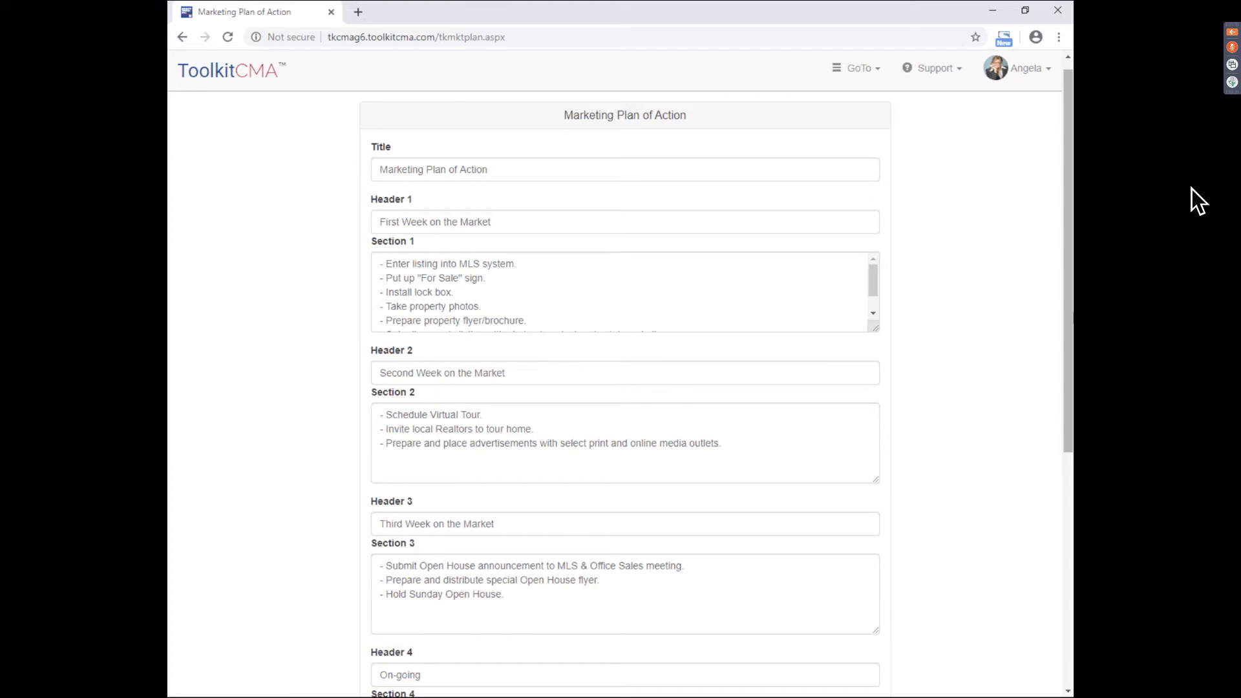
{"action": "left_click_drag", "start_coordinate": [1068, 317], "coordinate": [1063, 557]}
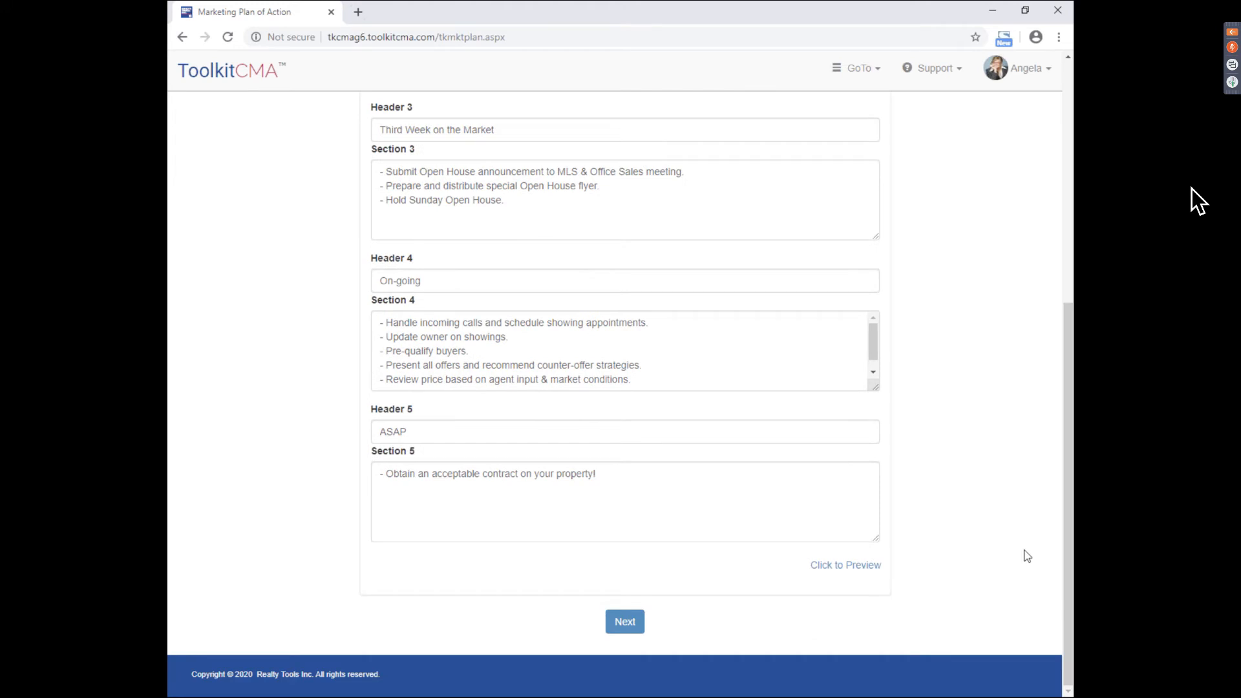
- Include a tablet presentation and generate the listing presentation
{"action": "left_click", "coordinate": [625, 622]}
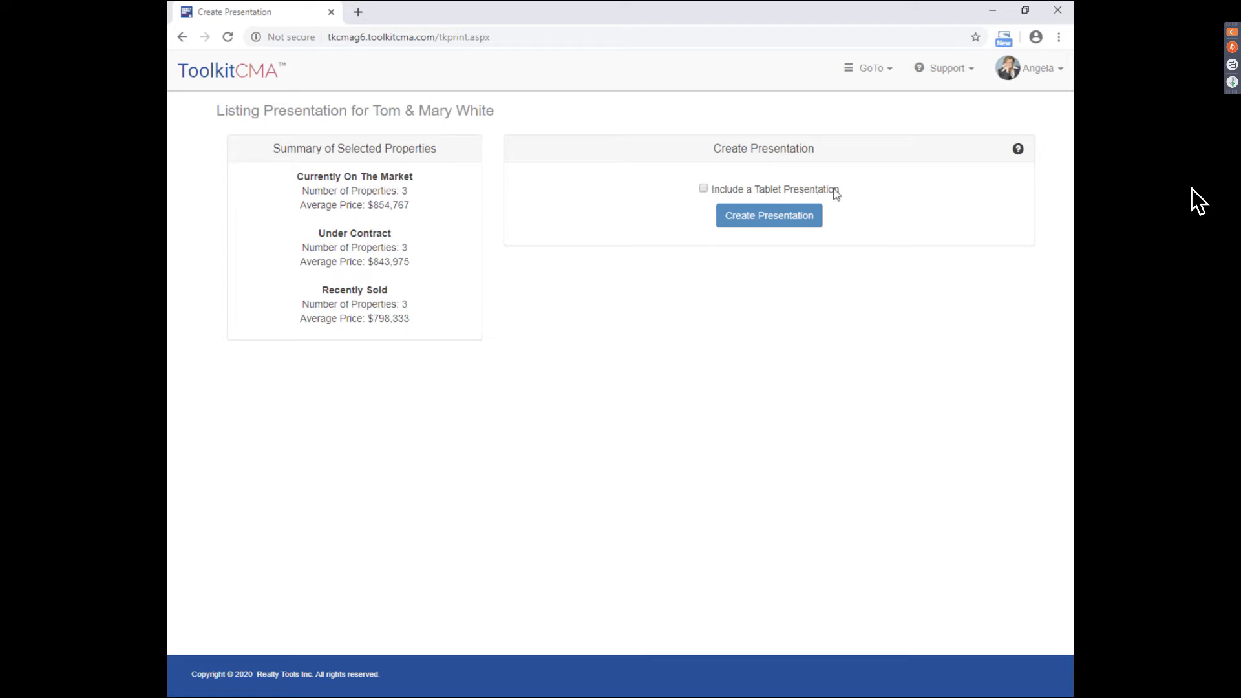
{"action": "left_click", "coordinate": [709, 189]}
{"action": "left_click", "coordinate": [763, 223]}
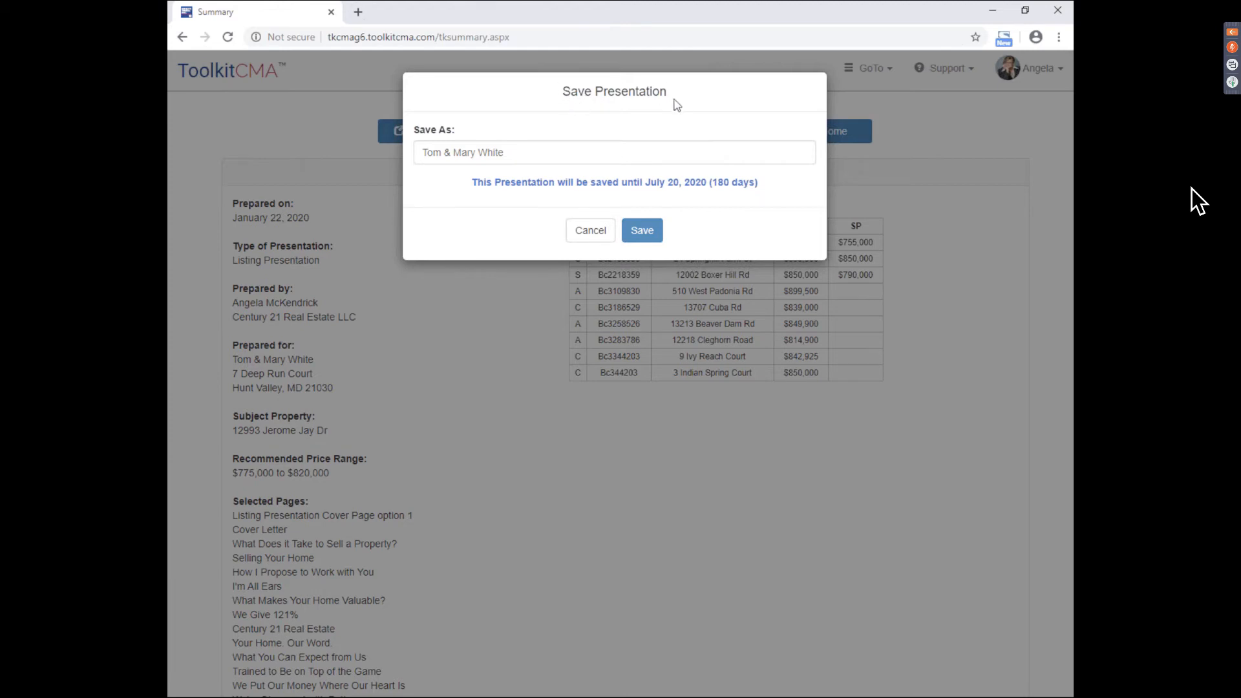
- Save the presentation with its 180-day retention and open it as a maximized PDF
{"action": "left_click", "coordinate": [556, 147]}
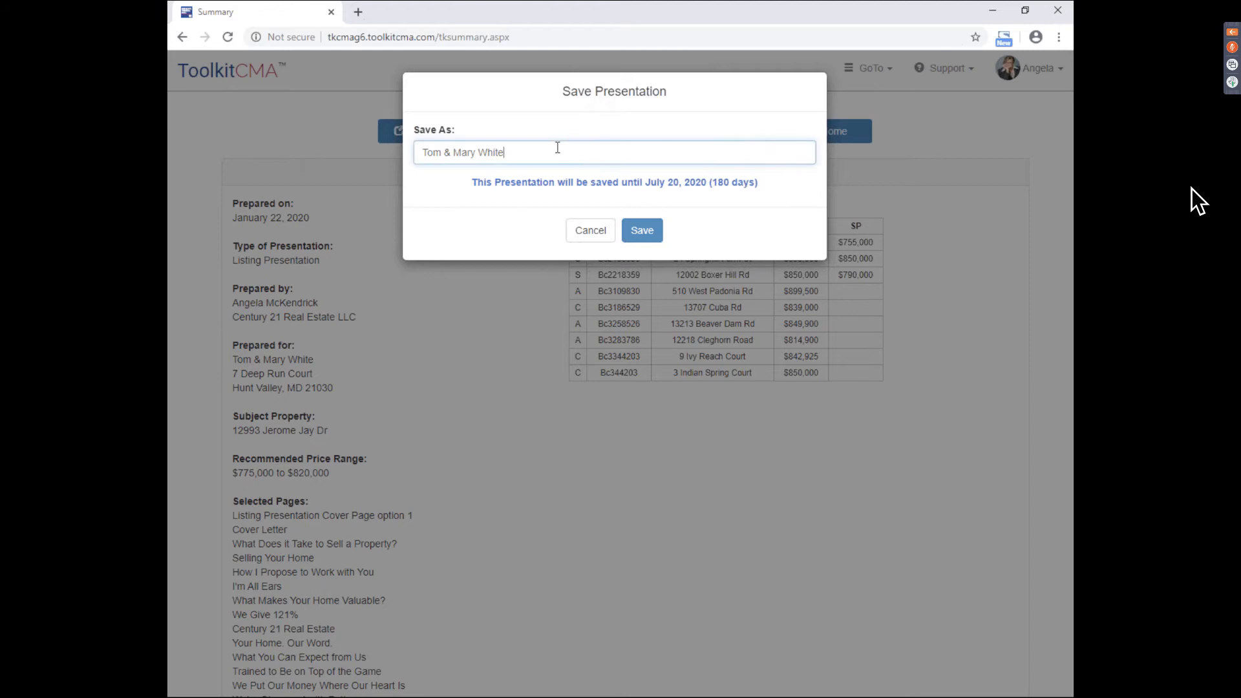
{"action": "left_click_drag", "start_coordinate": [712, 182], "coordinate": [730, 187]}
{"action": "left_click", "coordinate": [730, 195]}
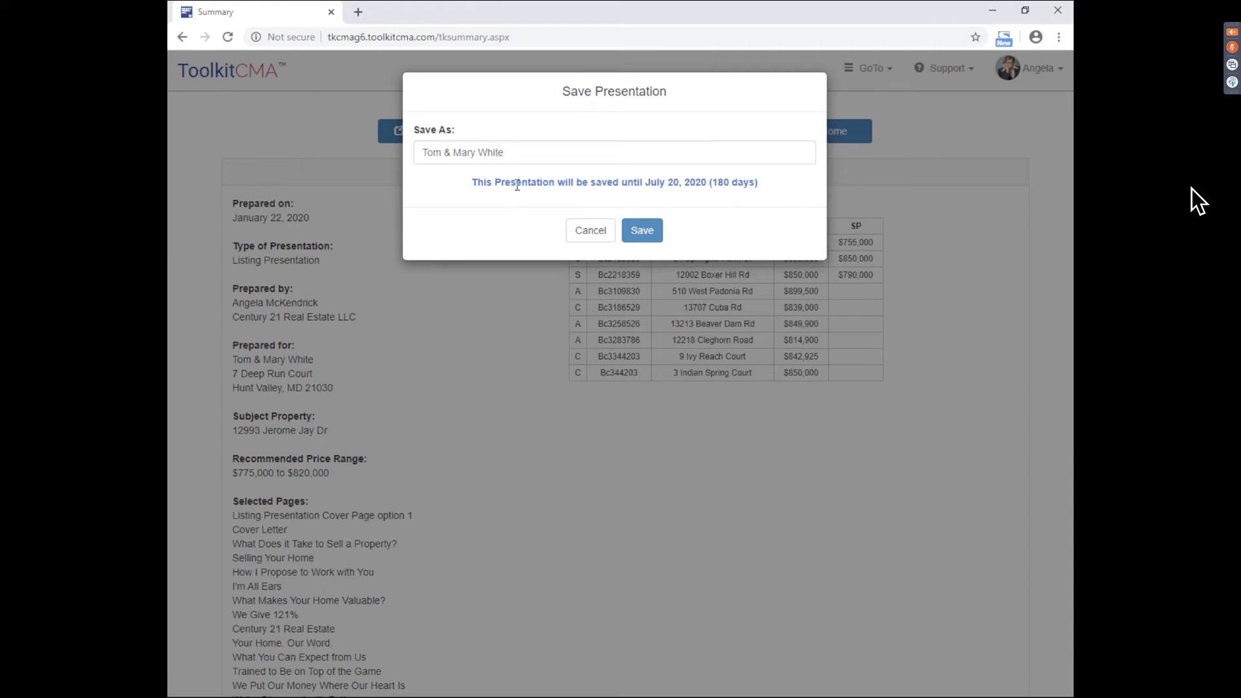
{"action": "left_click", "coordinate": [648, 238]}
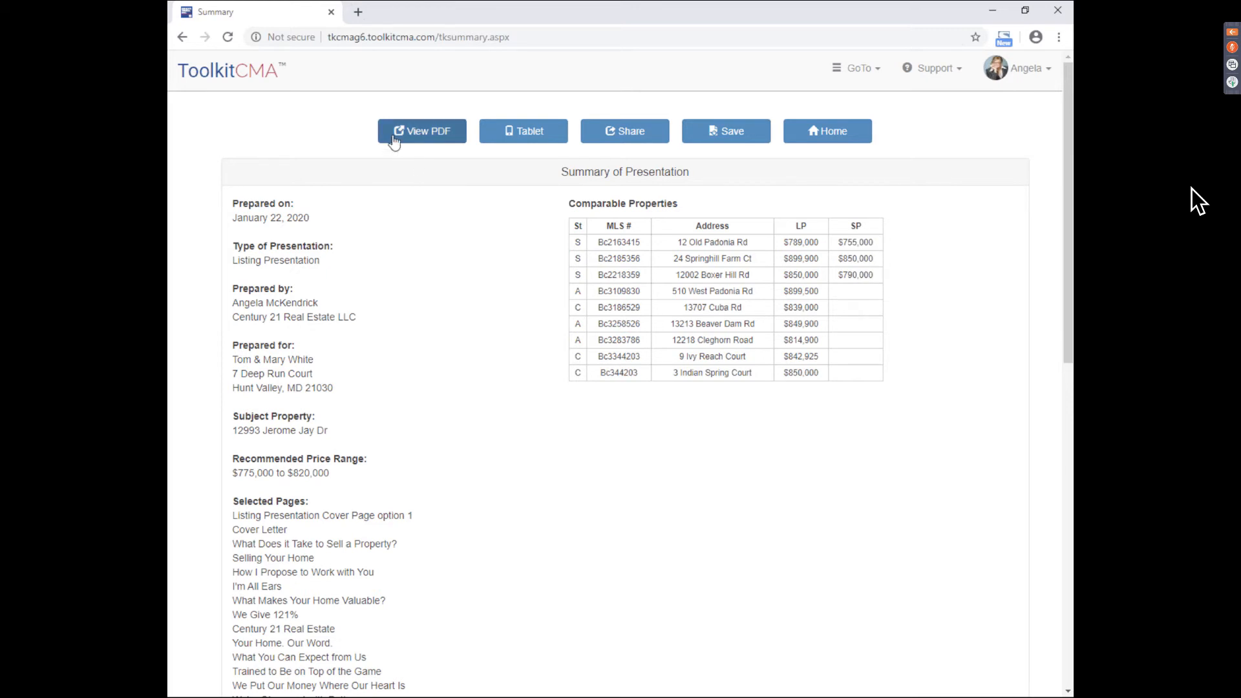
{"action": "left_click", "coordinate": [425, 137]}
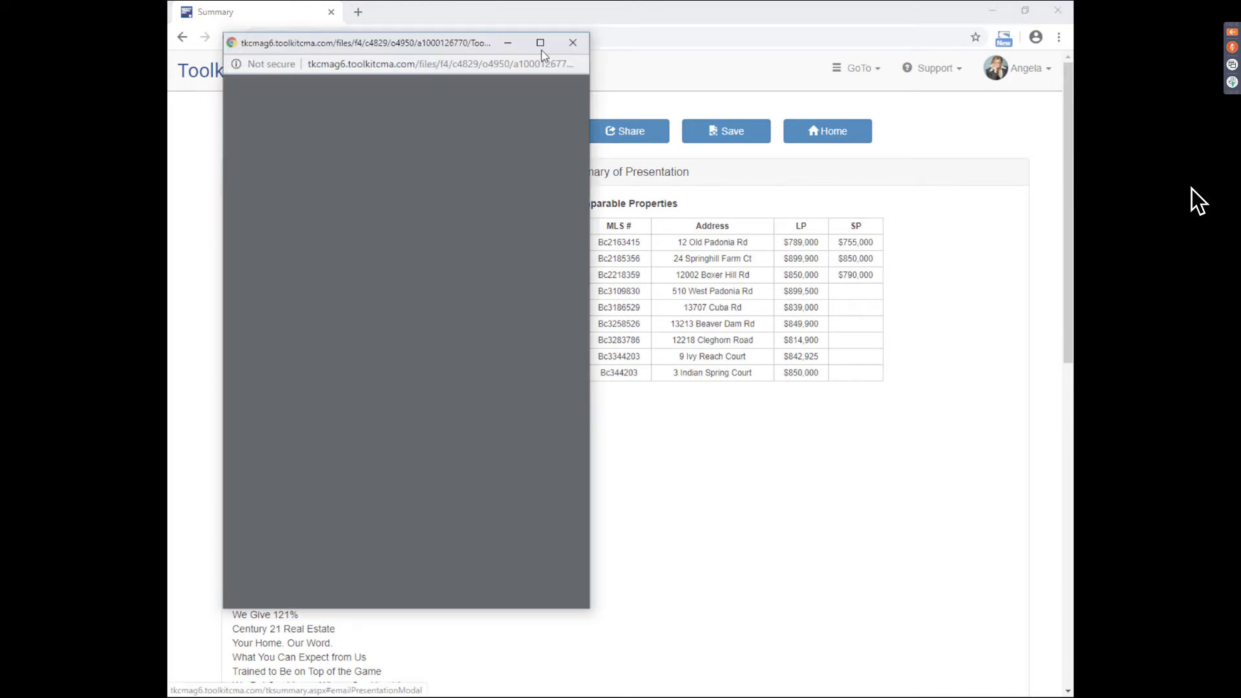
{"action": "left_click", "coordinate": [545, 46]}
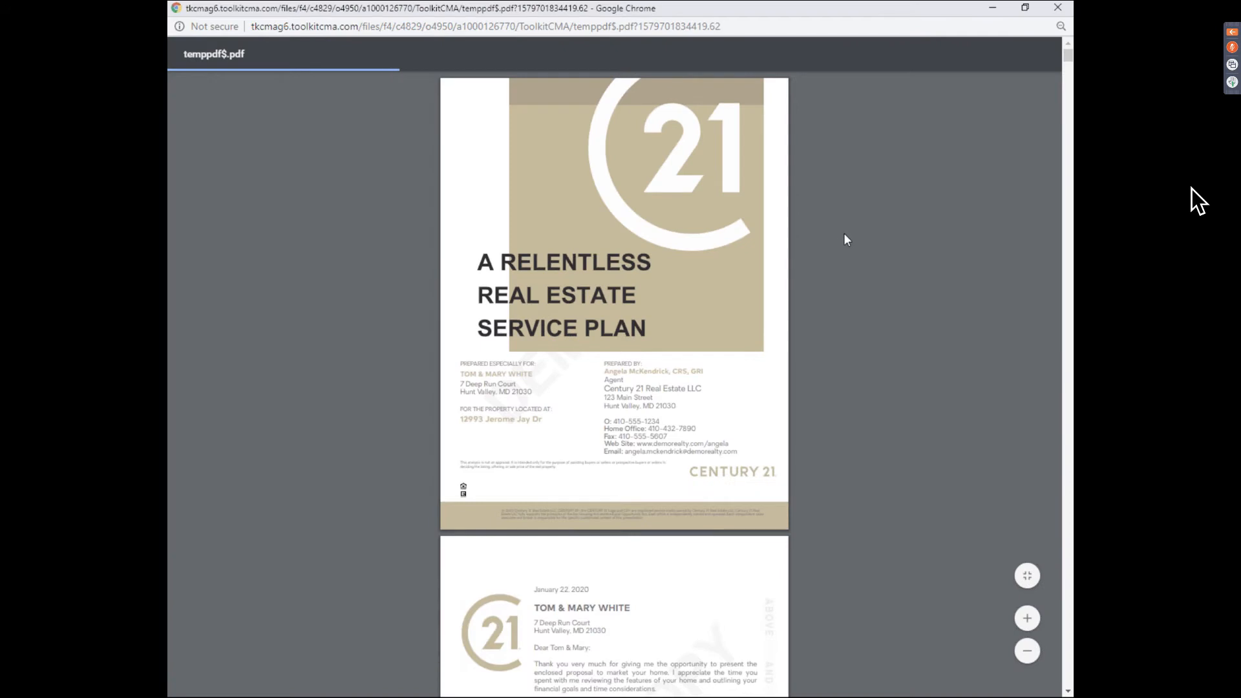
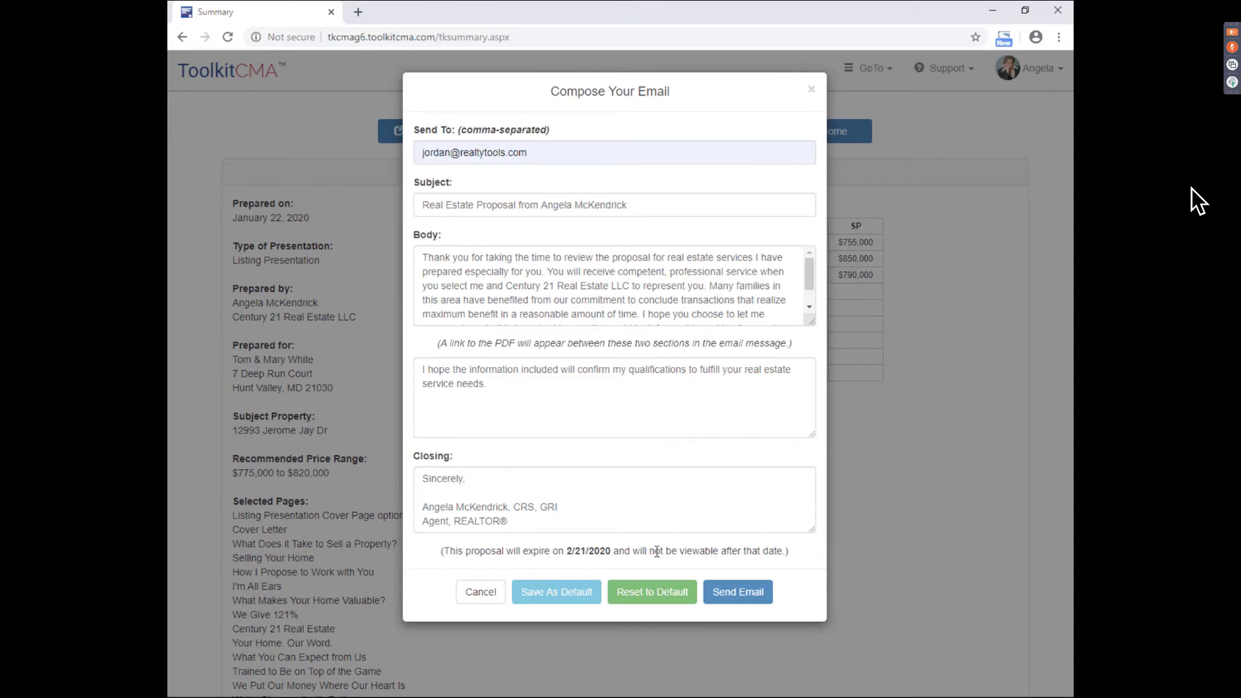
- Send the composed listing presentation email to the client
{"action": "left_click", "coordinate": [750, 594]}
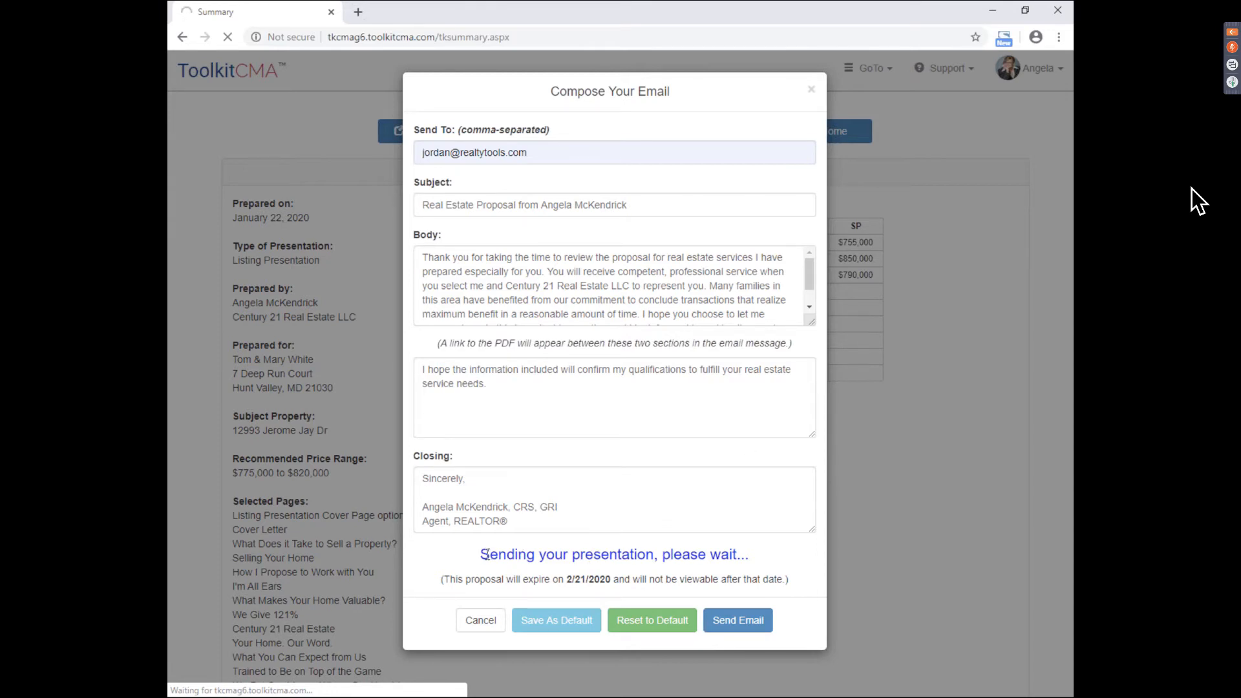
{"action": "left_click_drag", "start_coordinate": [481, 553], "coordinate": [656, 552]}
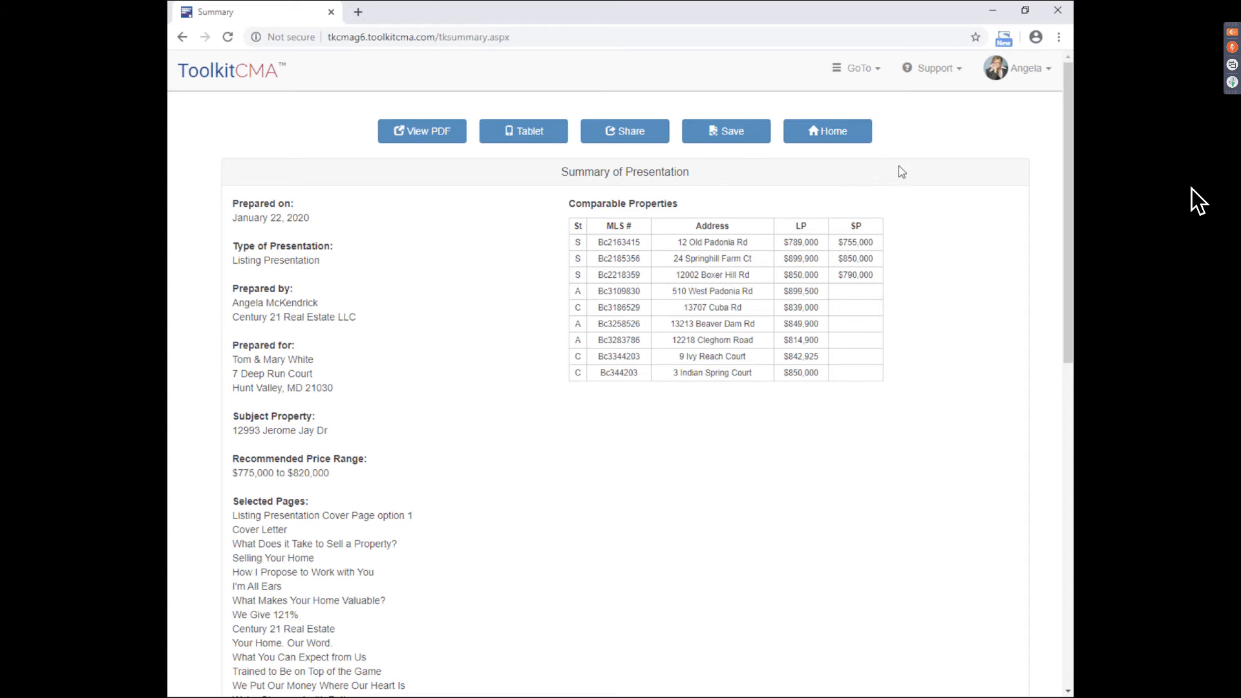
- After the email sends, open the GoTo list of presentation steps on the Summary page
{"action": "left_click", "coordinate": [860, 73]}
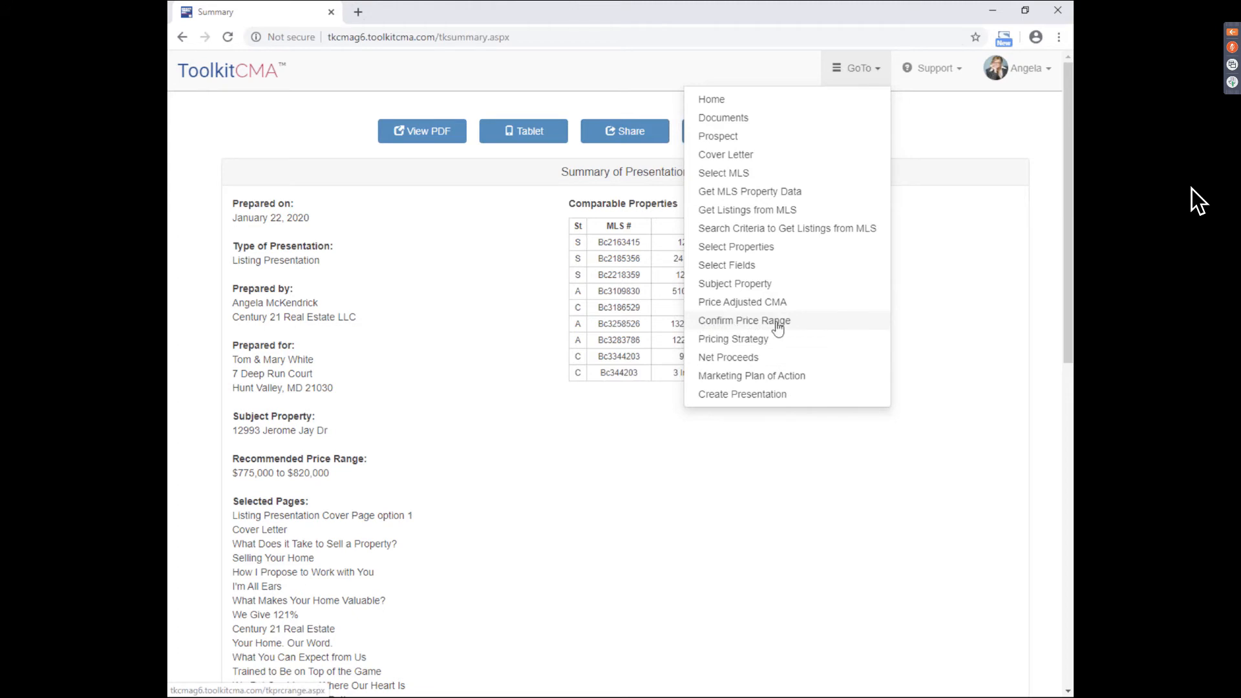
- On Confirm Price Range, change the low price from $775,000 to $785,000
{"action": "left_click", "coordinate": [816, 328]}
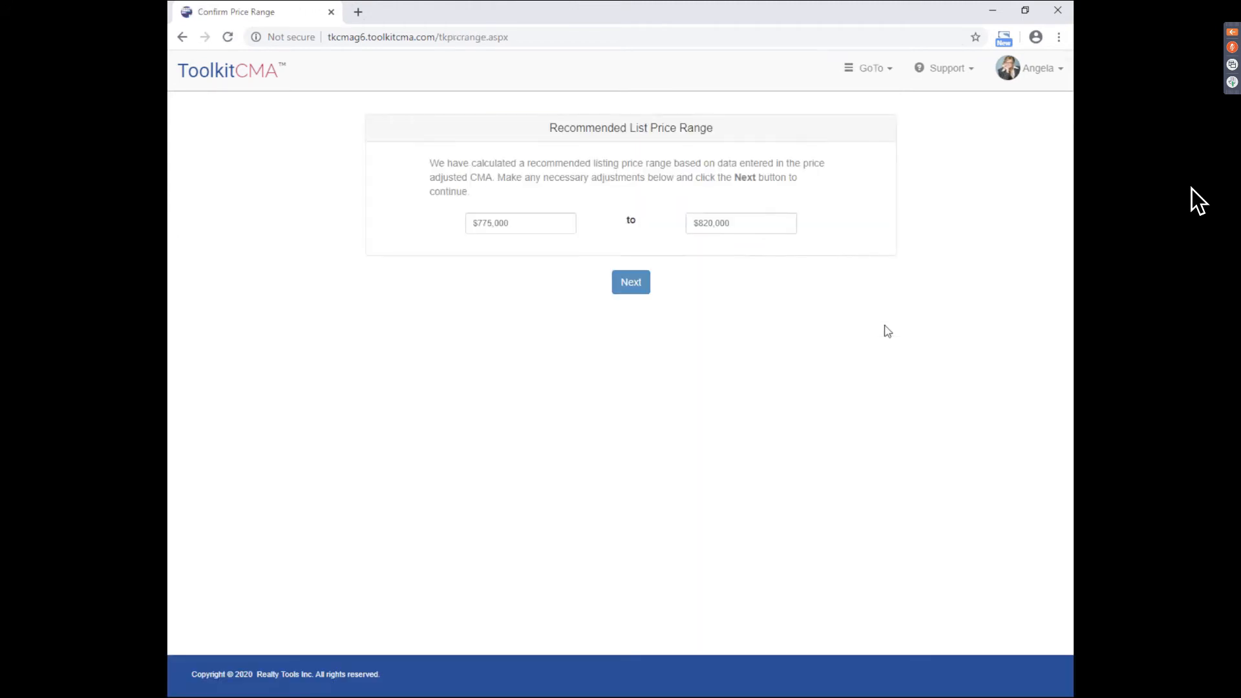
{"action": "left_click_drag", "start_coordinate": [482, 222], "coordinate": [488, 222]}
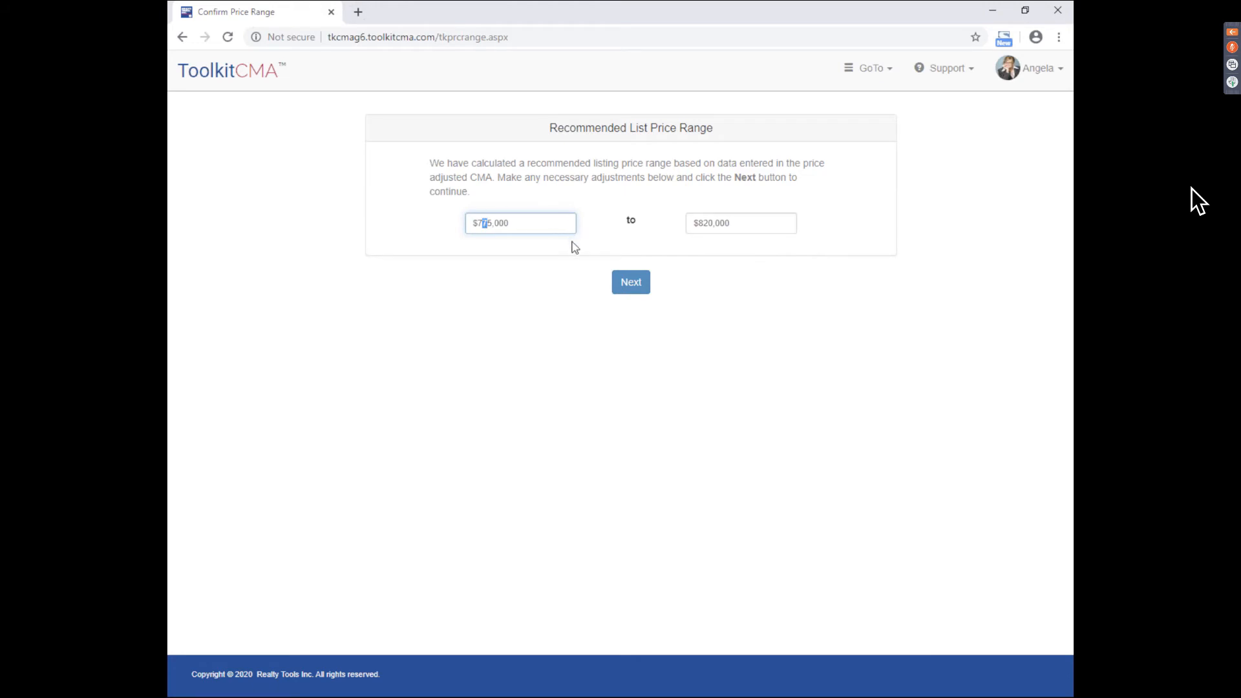
{"action": "type", "text": "8"}
{"action": "left_click", "coordinate": [567, 304]}
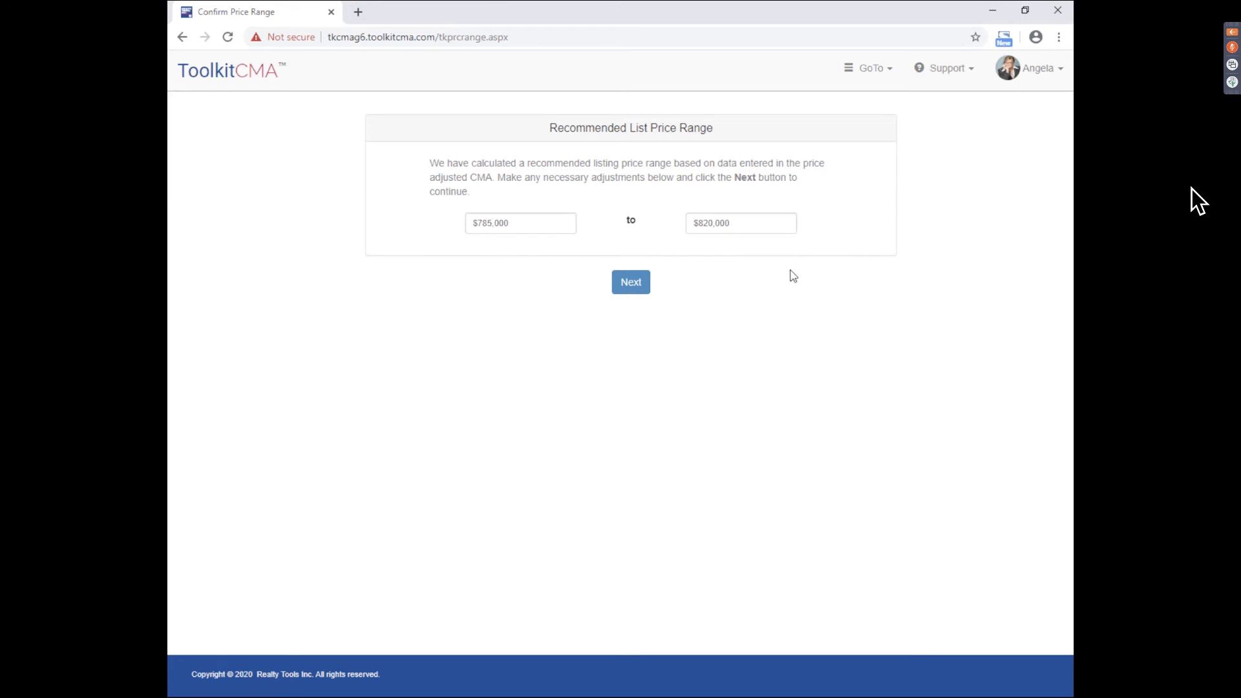
- Advance through Pricing Strategy, Net Proceeds and Marketing Plan, then create the presentation
{"action": "left_click", "coordinate": [642, 280]}
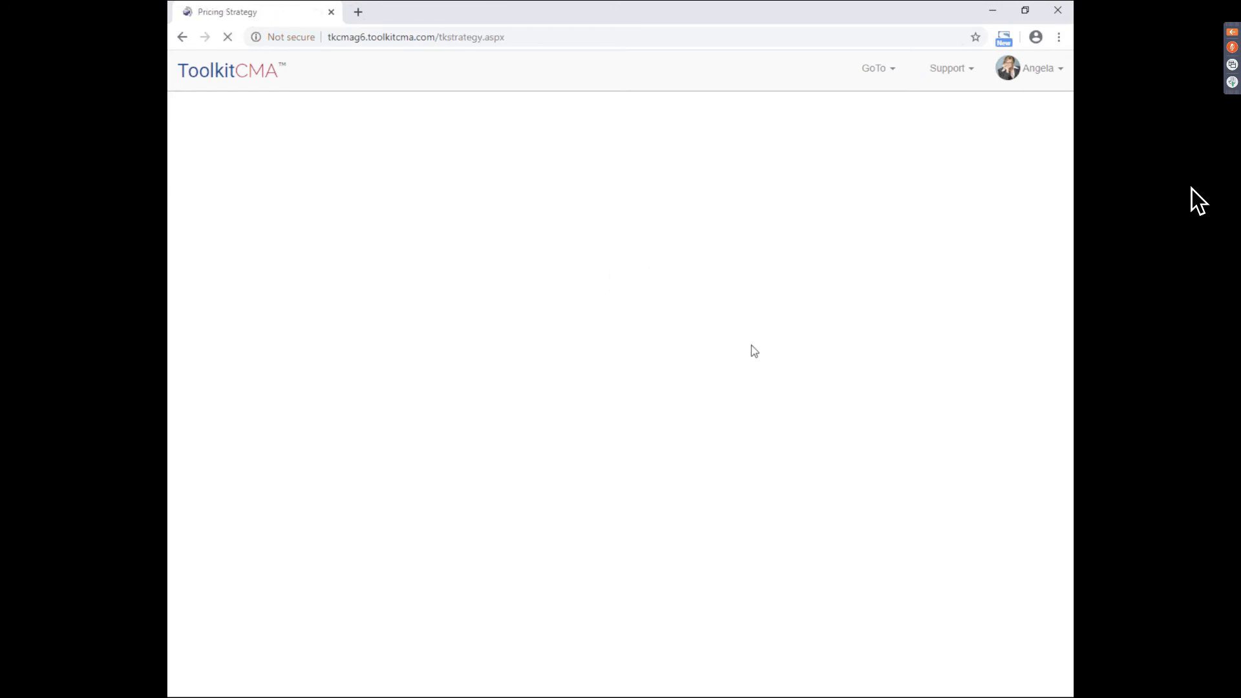
{"action": "left_click_drag", "start_coordinate": [1069, 376], "coordinate": [1069, 460]}
{"action": "left_click", "coordinate": [647, 628]}
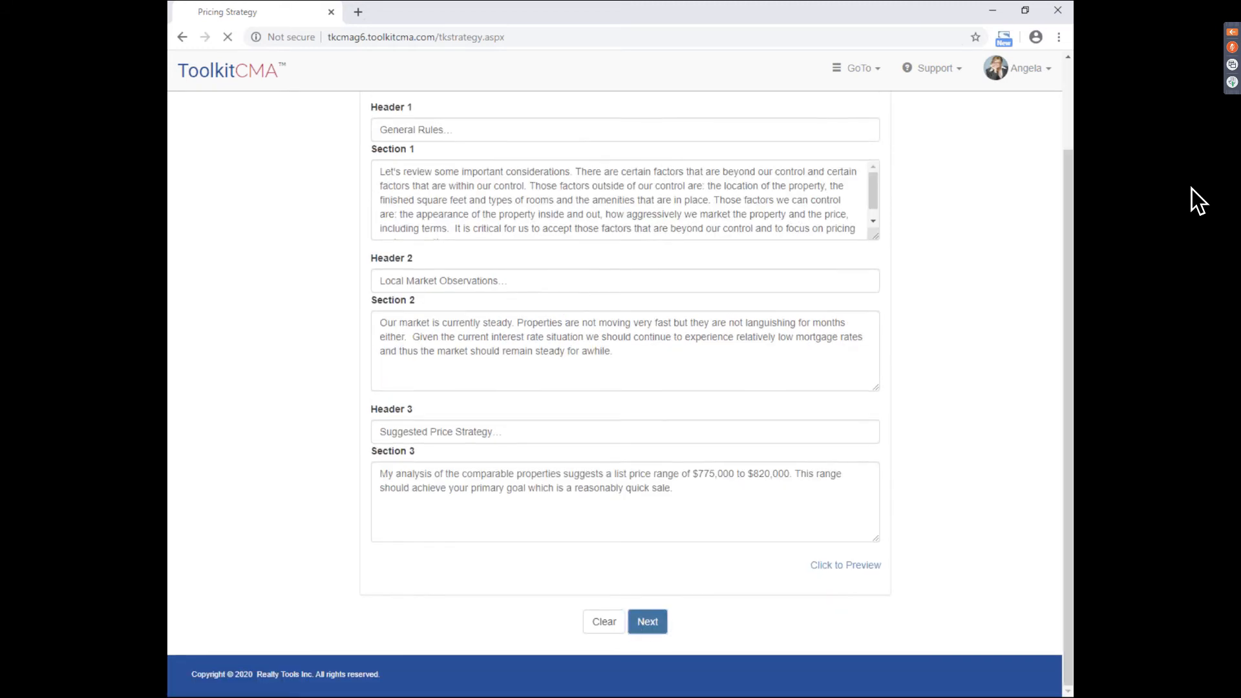
{"action": "scroll", "coordinate": [884, 501], "scroll_direction": "down", "scroll_amount": 4}
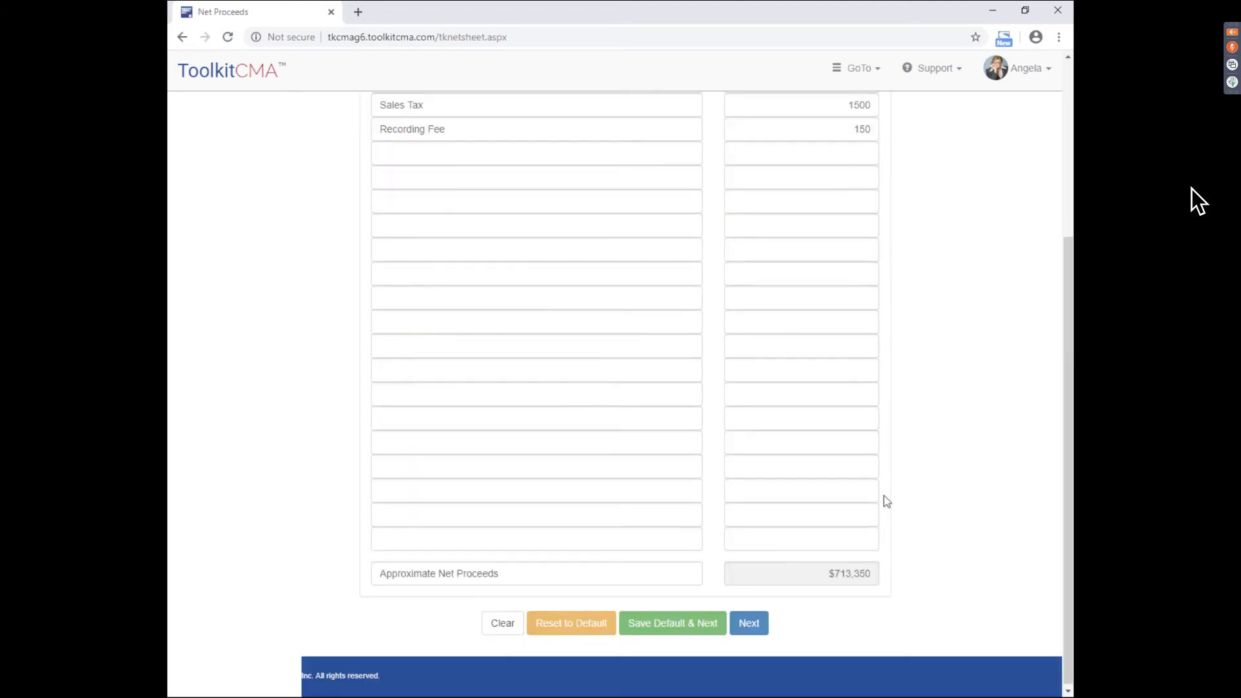
{"action": "left_click", "coordinate": [749, 621]}
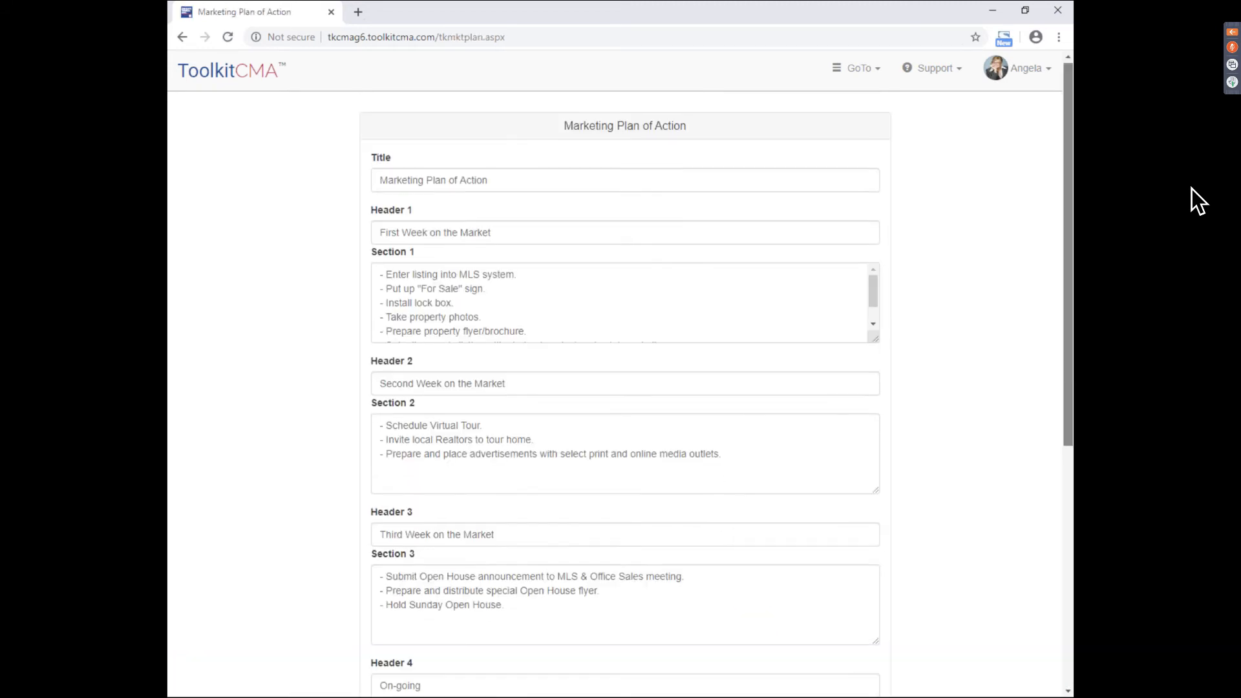
{"action": "left_click_drag", "start_coordinate": [1069, 362], "coordinate": [1071, 544]}
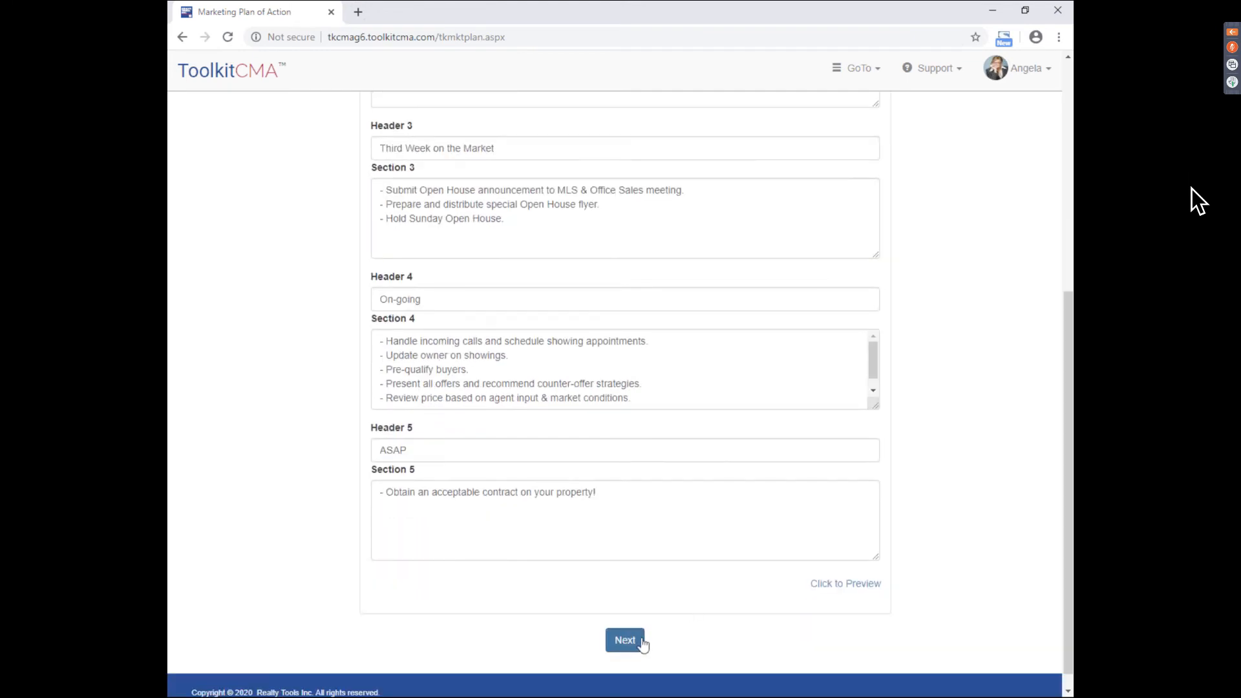
{"action": "left_click", "coordinate": [639, 639]}
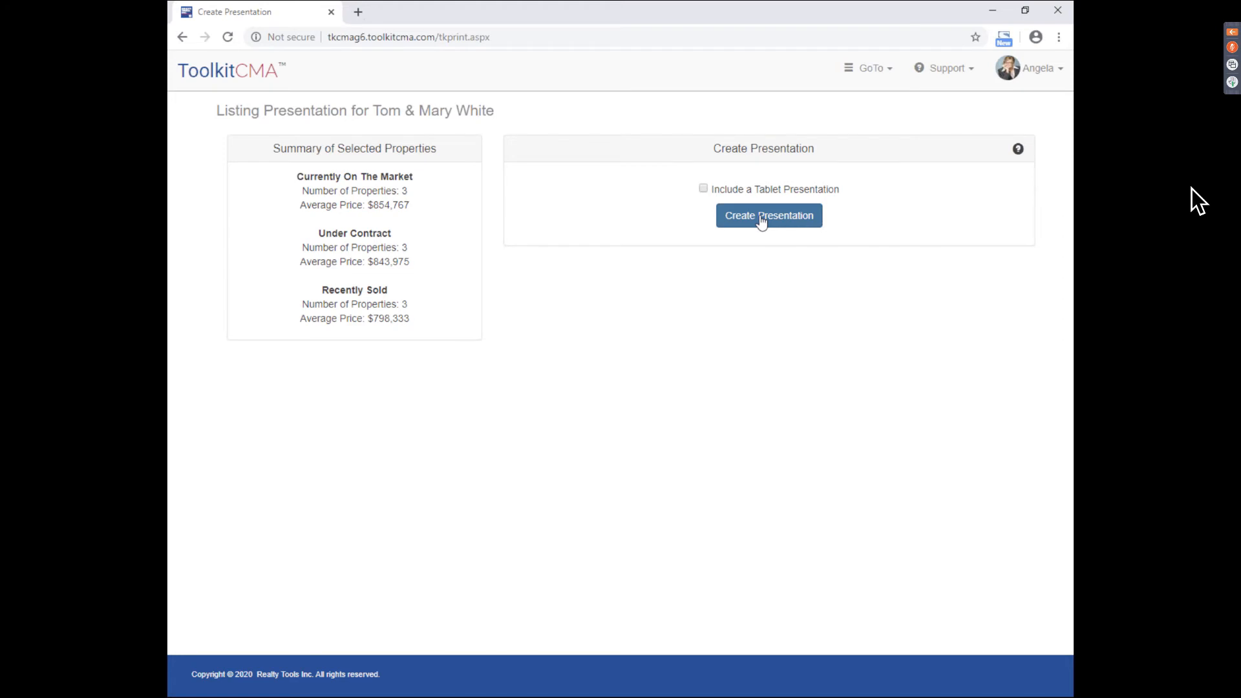
{"action": "left_click", "coordinate": [761, 221]}
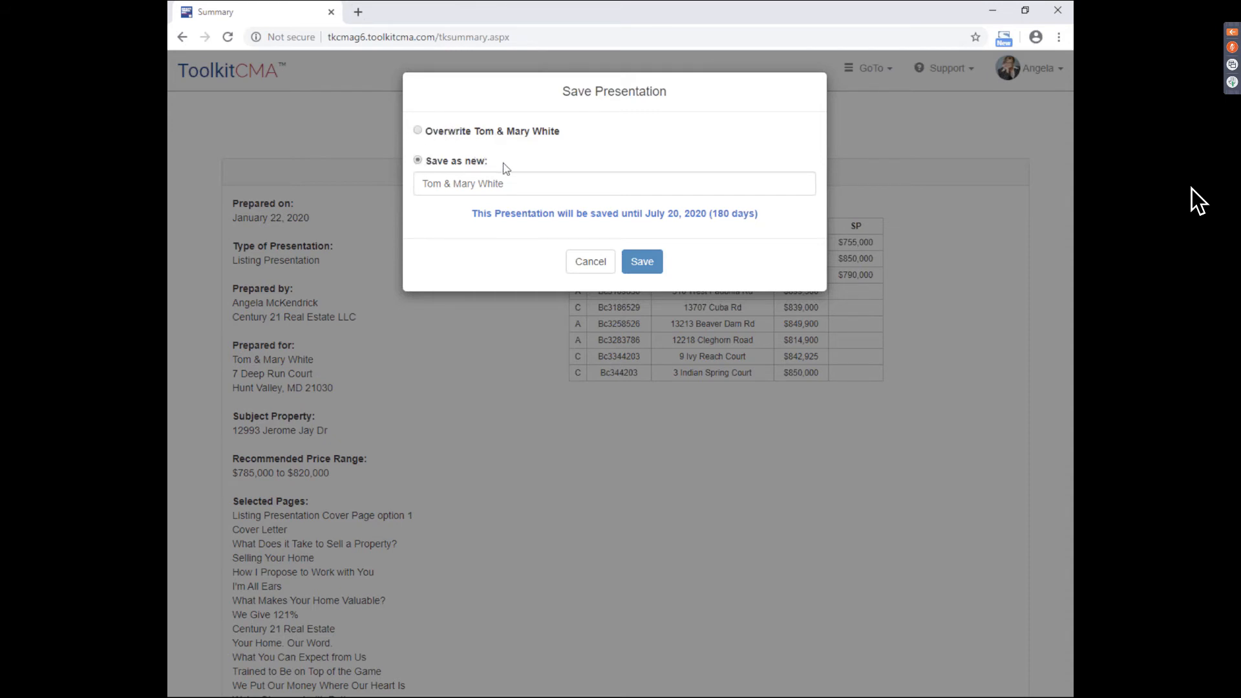
- Cancel the save prompt and jump to the Select Fields step for the Summary CMA
{"action": "left_click", "coordinate": [592, 265]}
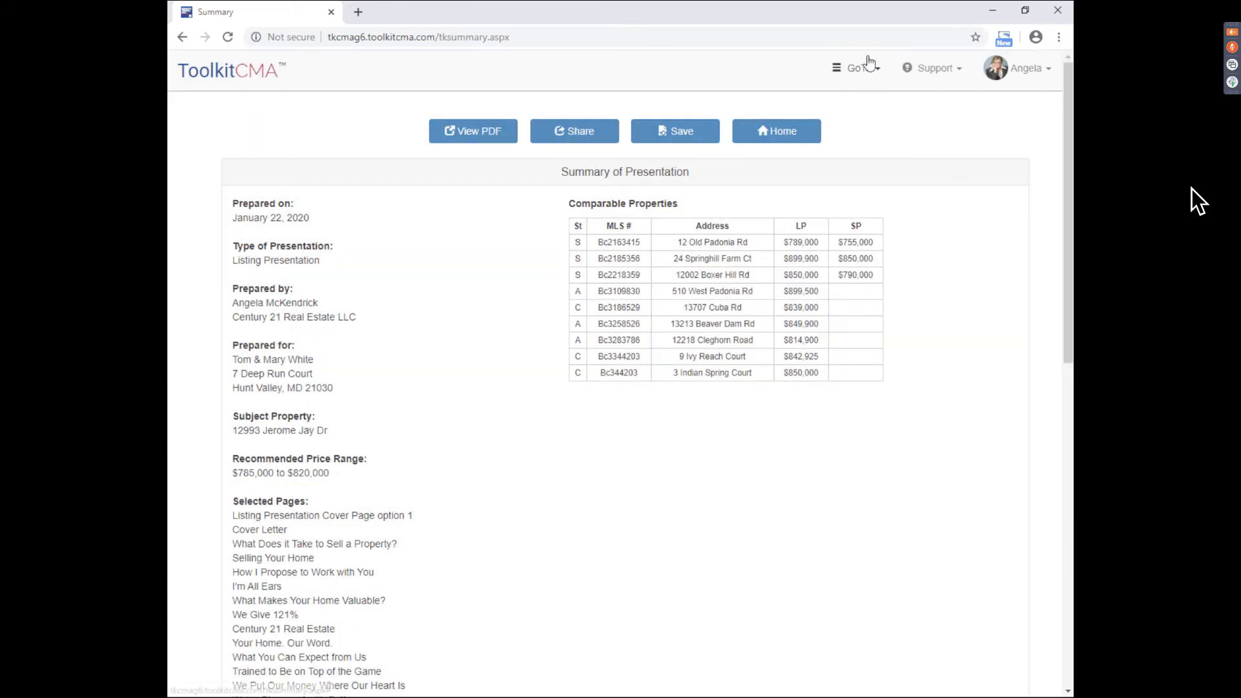
{"action": "left_click", "coordinate": [875, 73]}
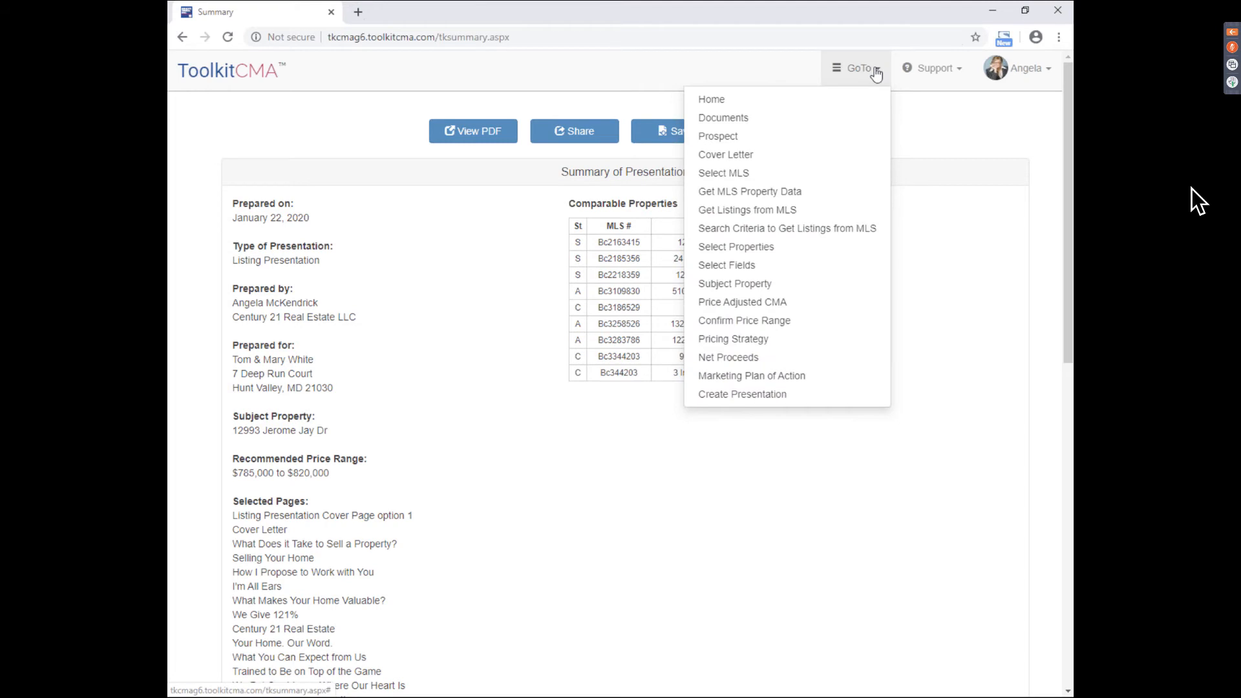
{"action": "left_click", "coordinate": [884, 266]}
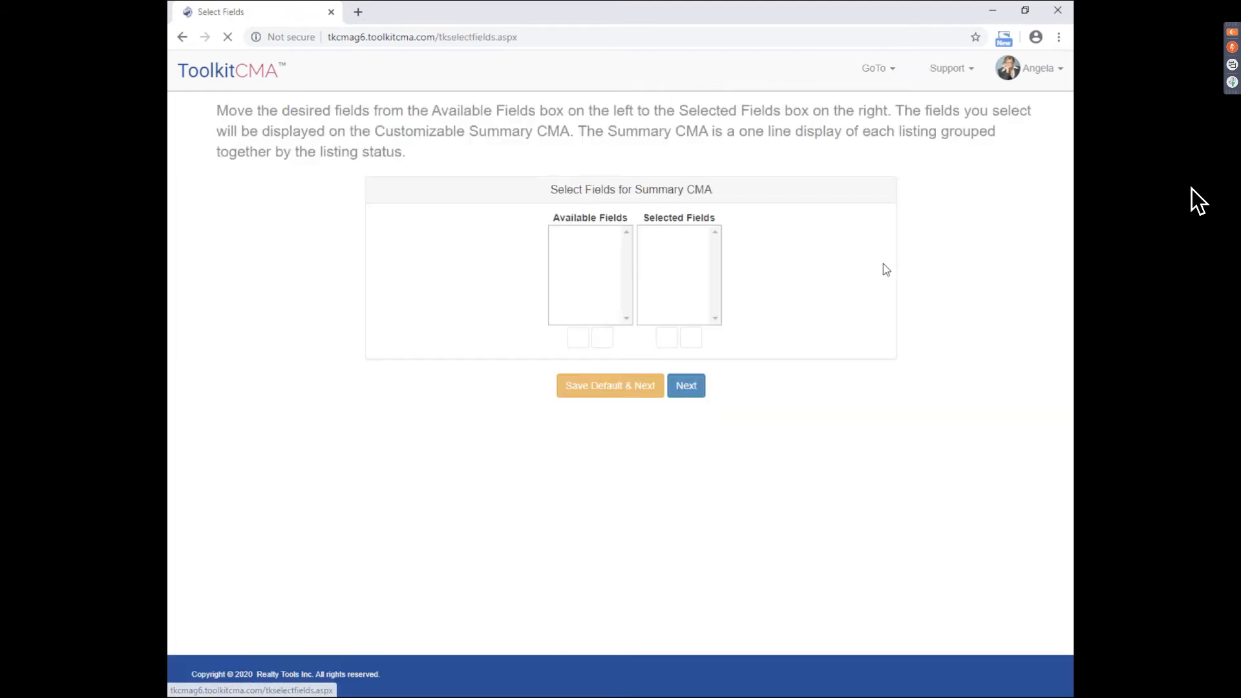
- Close the step list without choosing and return to the ToolkitCMA home page
{"action": "left_click", "coordinate": [883, 77]}
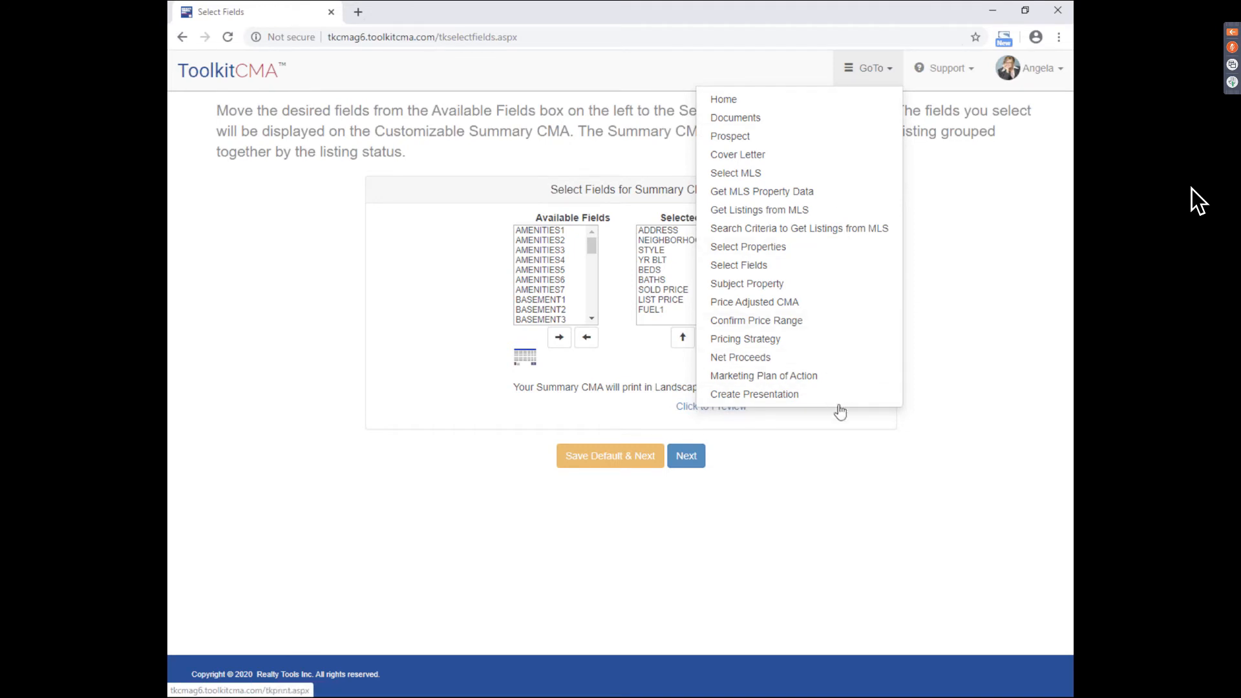
{"action": "left_click", "coordinate": [975, 258]}
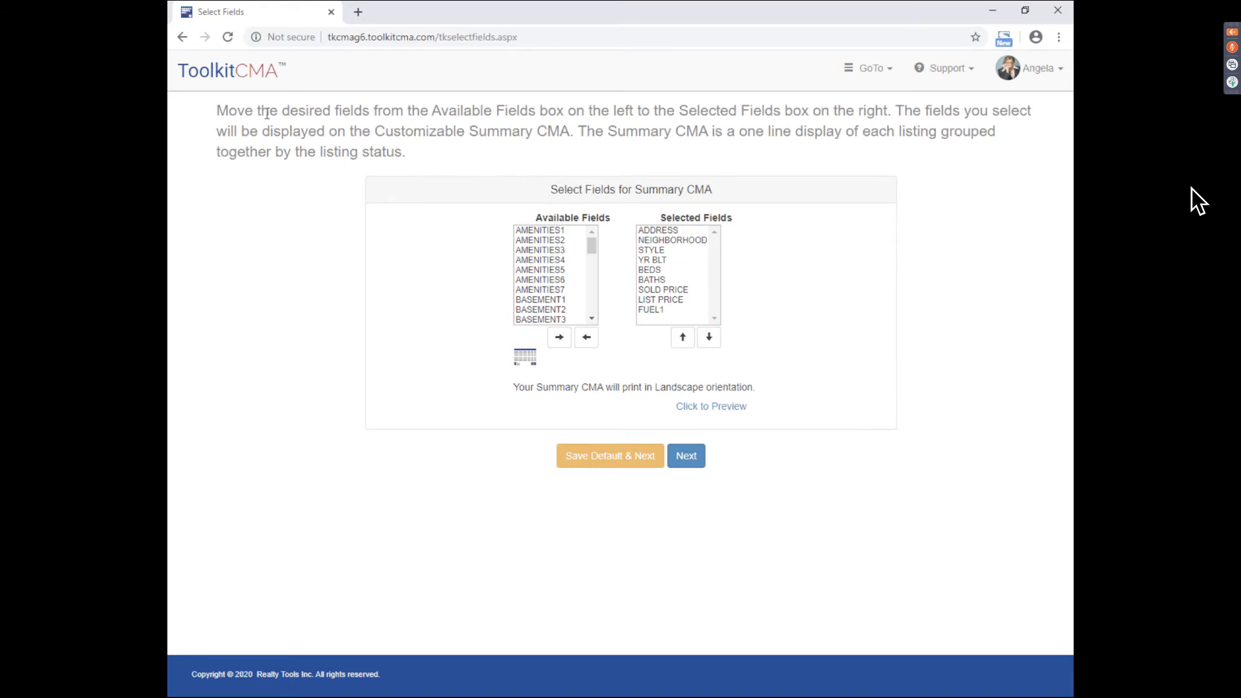
{"action": "left_click", "coordinate": [251, 85]}
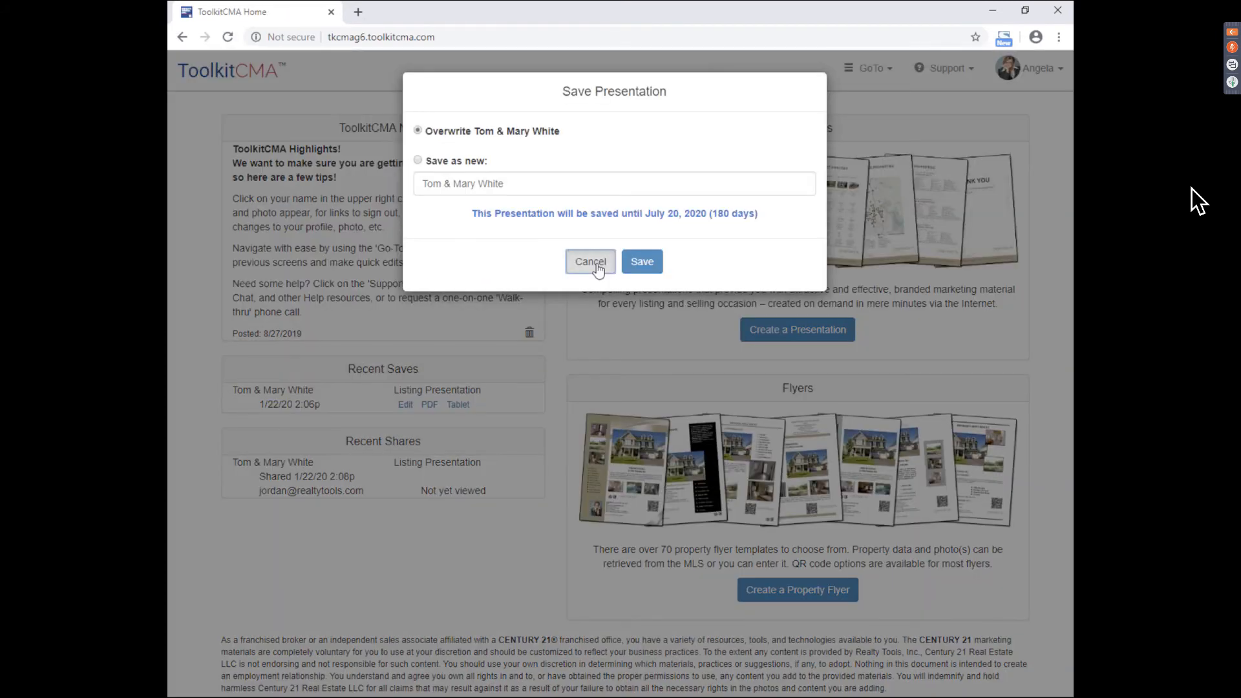
- Dismiss the save prompt and reopen the listing from Recent Saves for editing
{"action": "left_click", "coordinate": [592, 264]}
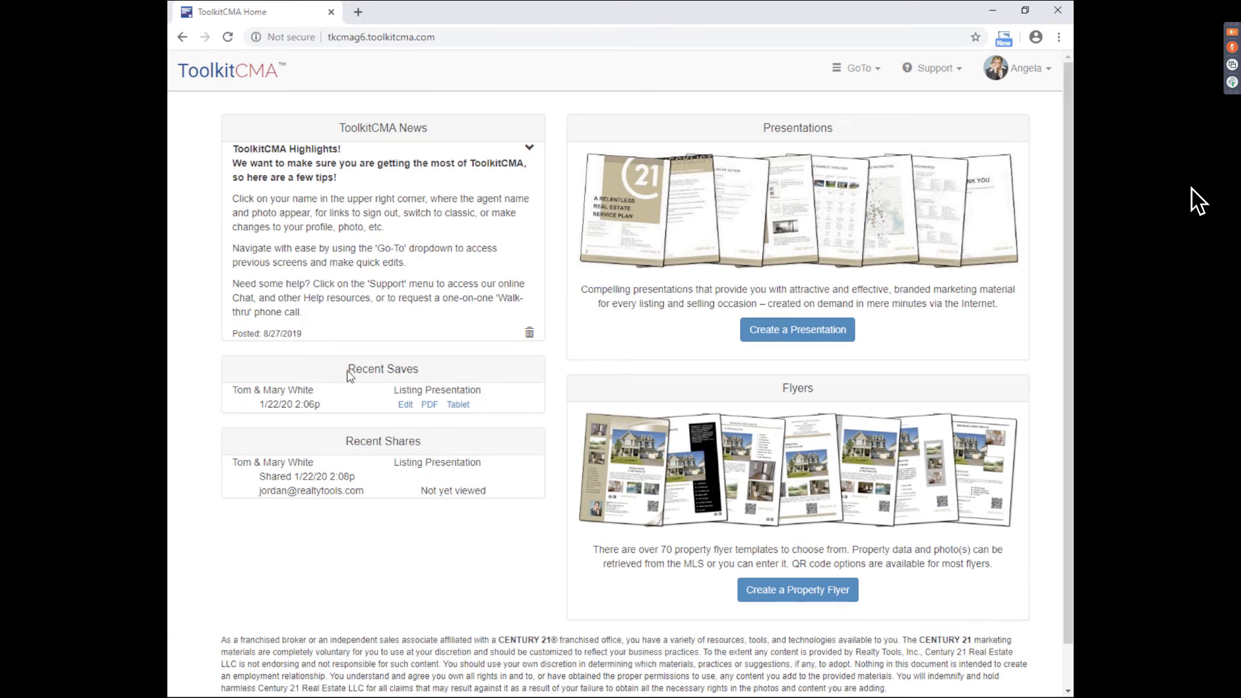
{"action": "left_click_drag", "start_coordinate": [347, 371], "coordinate": [429, 370]}
{"action": "left_click", "coordinate": [396, 394]}
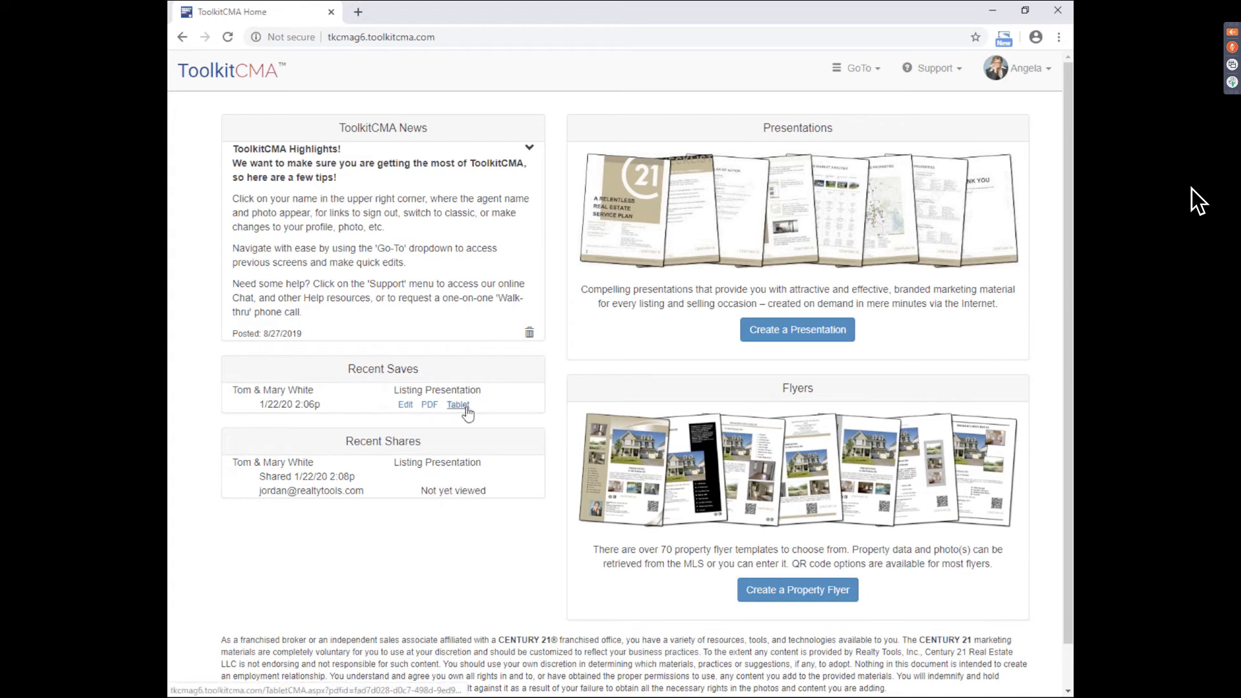
{"action": "left_click", "coordinate": [404, 407]}
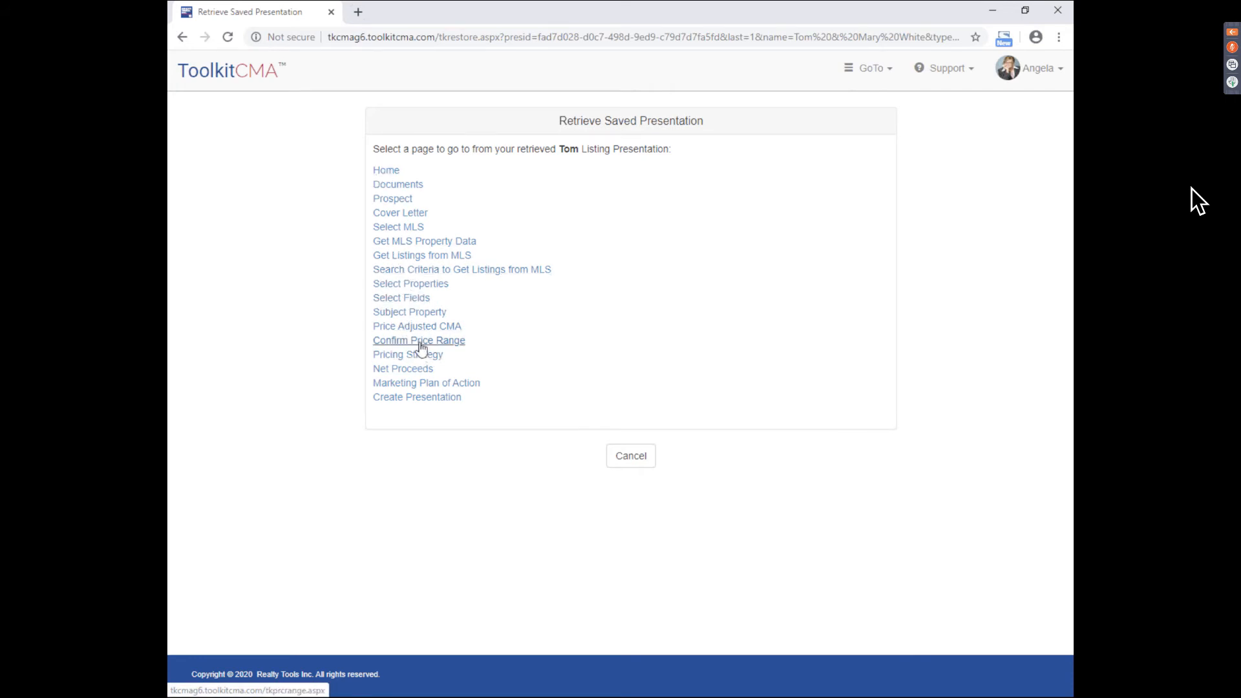
- Change the price range's low end to $795,000, then return to the home page
{"action": "left_click", "coordinate": [454, 347]}
{"action": "left_click", "coordinate": [486, 222]}
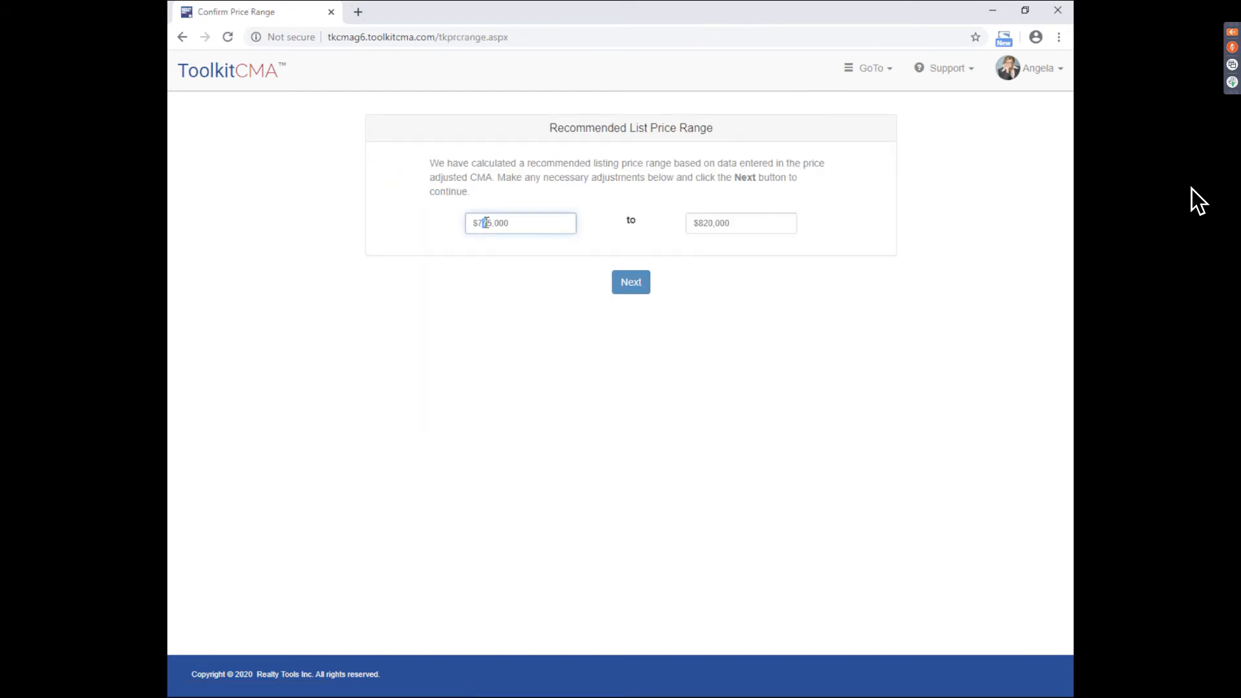
{"action": "type", "text": "9"}
{"action": "left_click", "coordinate": [644, 330]}
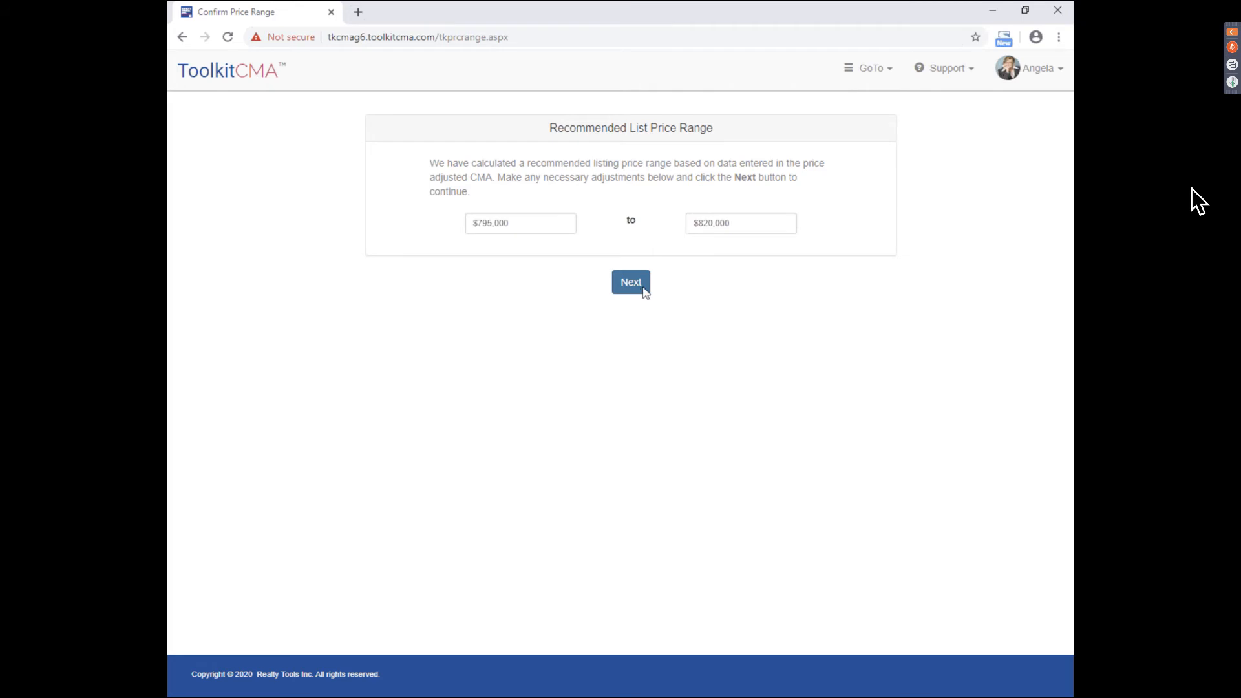
{"action": "left_click", "coordinate": [229, 76]}
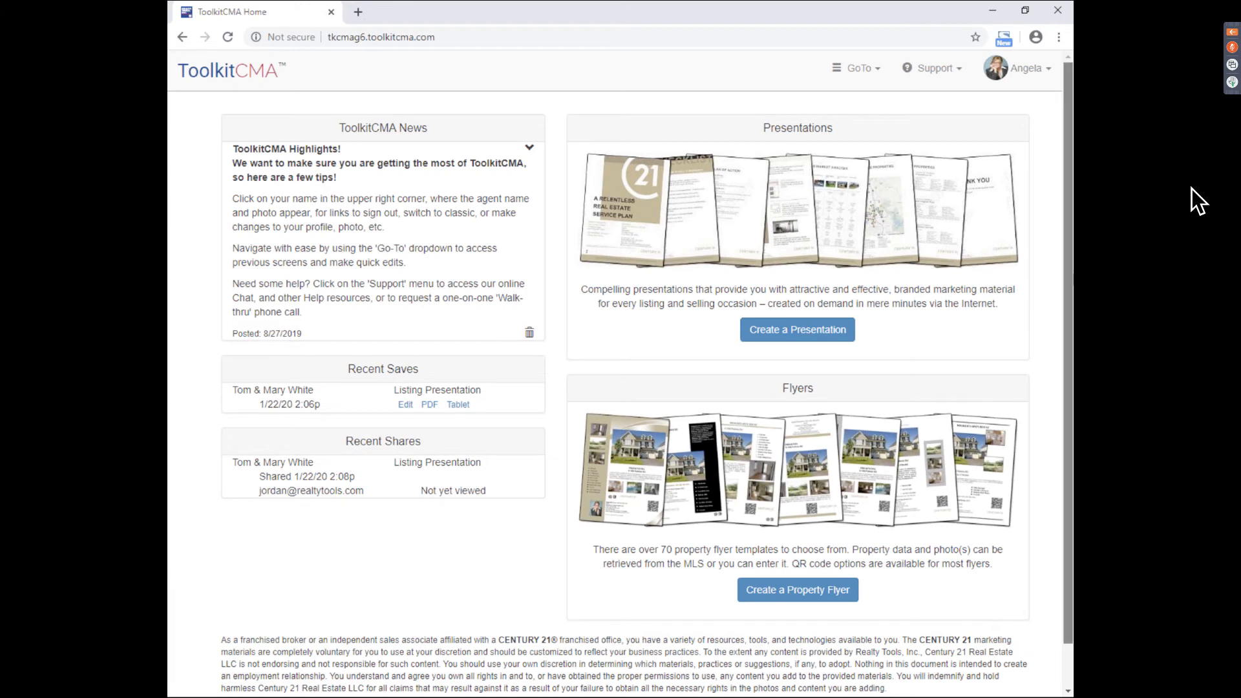
{"action": "scroll", "coordinate": [373, 400], "scroll_direction": "down", "scroll_amount": 1}
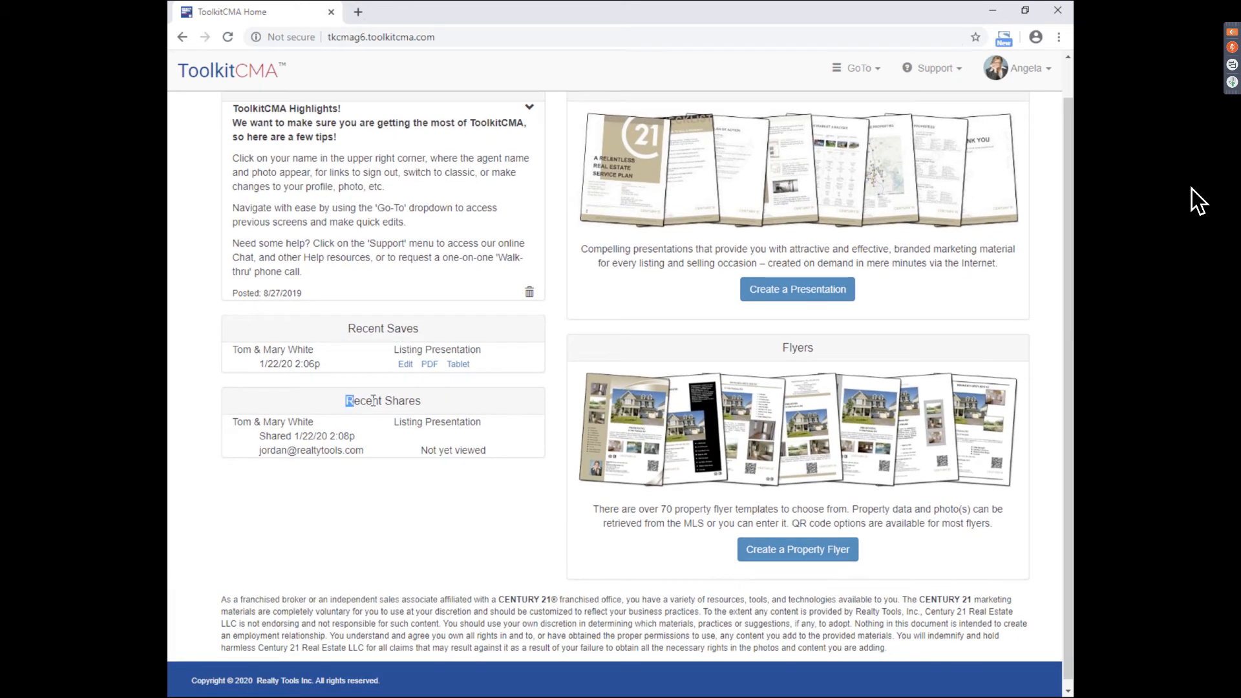
{"action": "left_click_drag", "start_coordinate": [373, 400], "coordinate": [446, 404]}
{"action": "left_click", "coordinate": [317, 424]}
{"action": "left_click_drag", "start_coordinate": [422, 451], "coordinate": [484, 451]}
{"action": "left_click", "coordinate": [502, 450]}
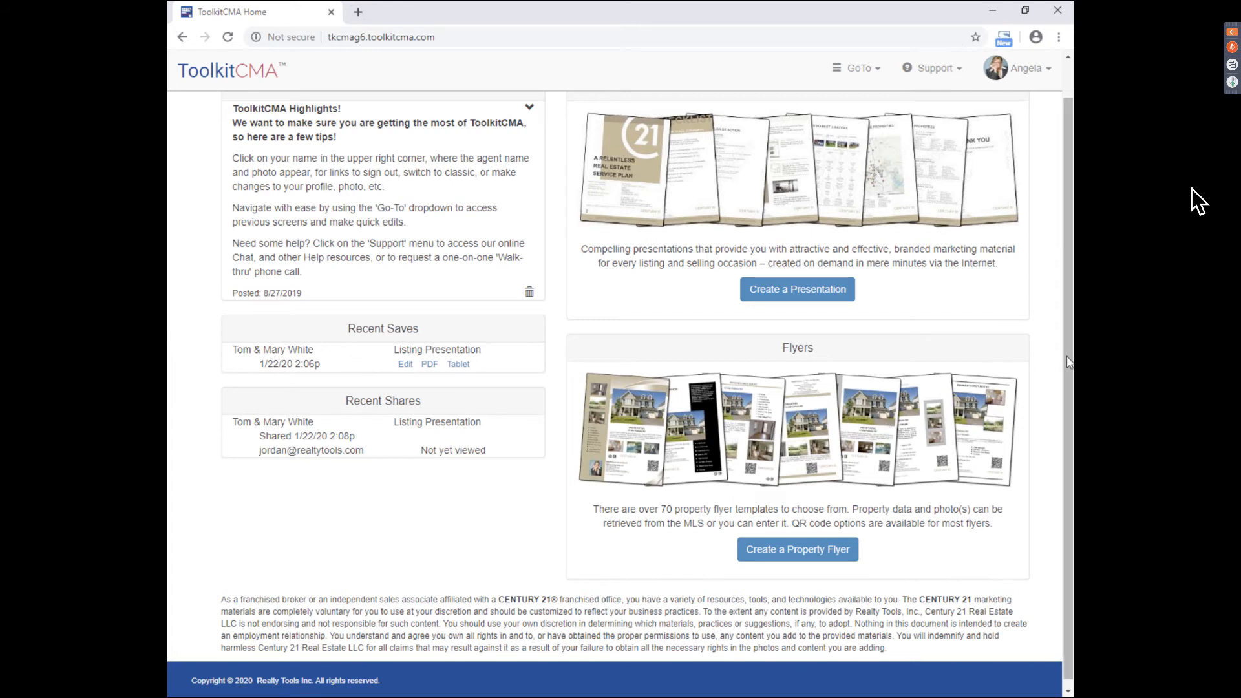
{"action": "left_click_drag", "start_coordinate": [1067, 362], "coordinate": [1070, 321]}
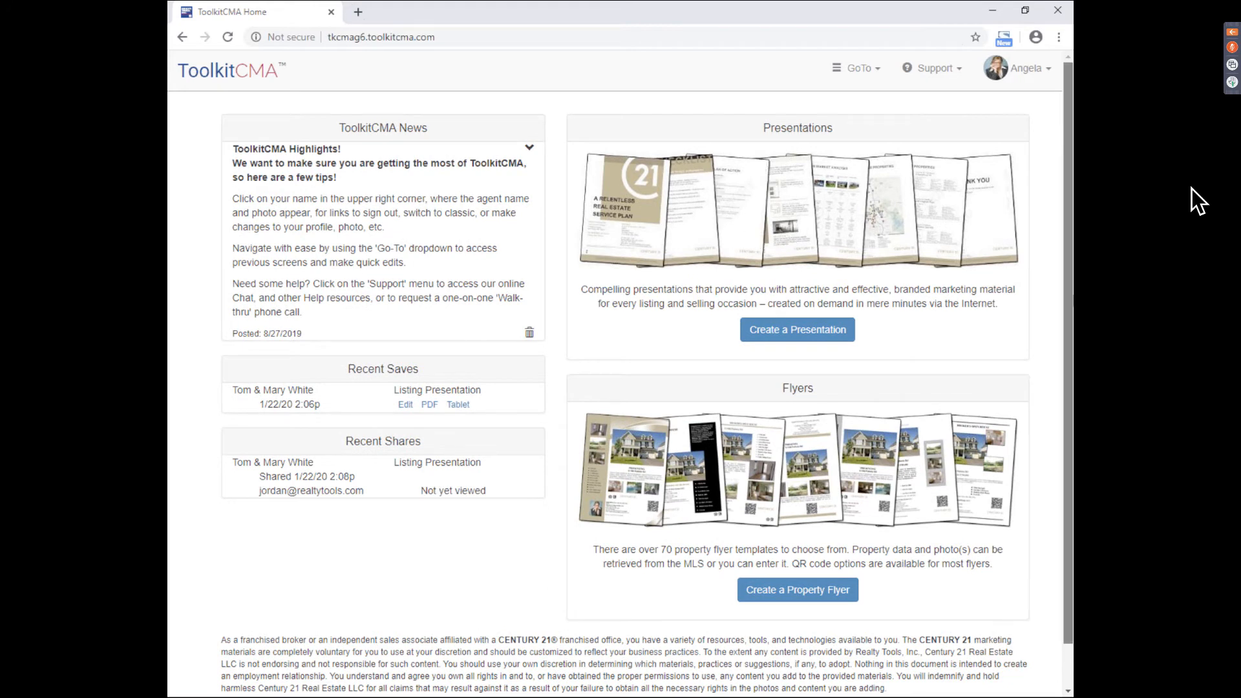
{"action": "left_click_drag", "start_coordinate": [1068, 308], "coordinate": [1069, 317]}
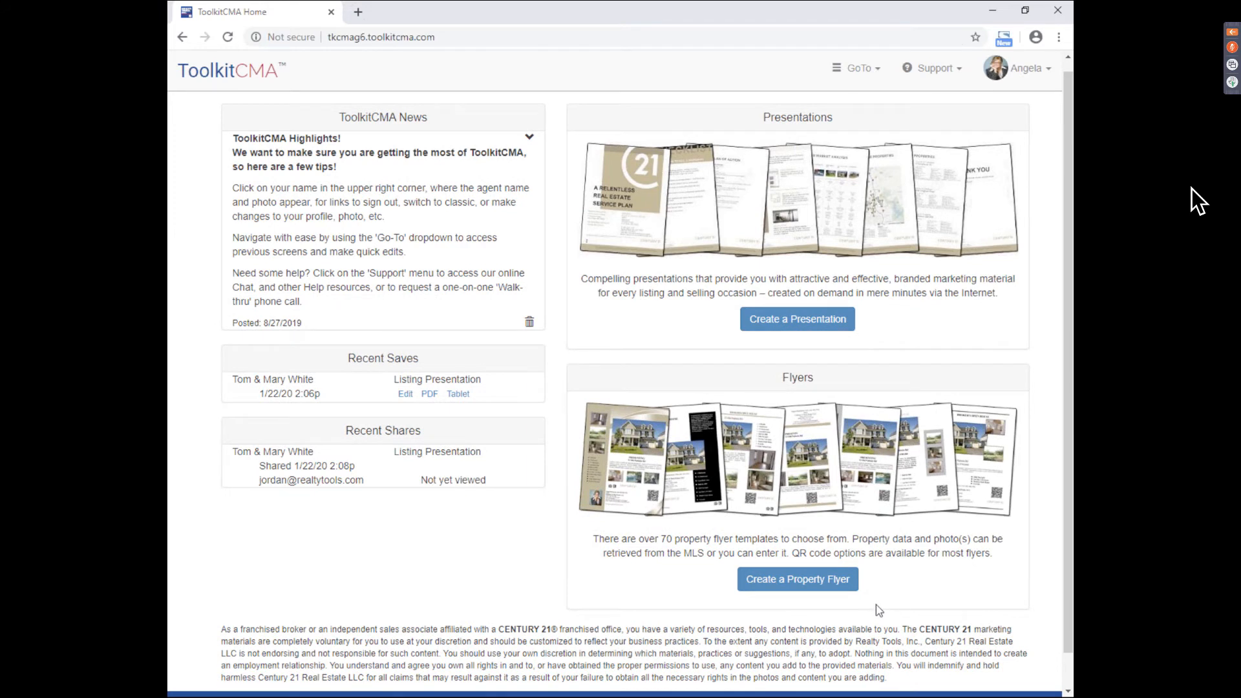
- Browse the flyer templates and start a new flyer from The Woodbine Gold
{"action": "left_click", "coordinate": [770, 593]}
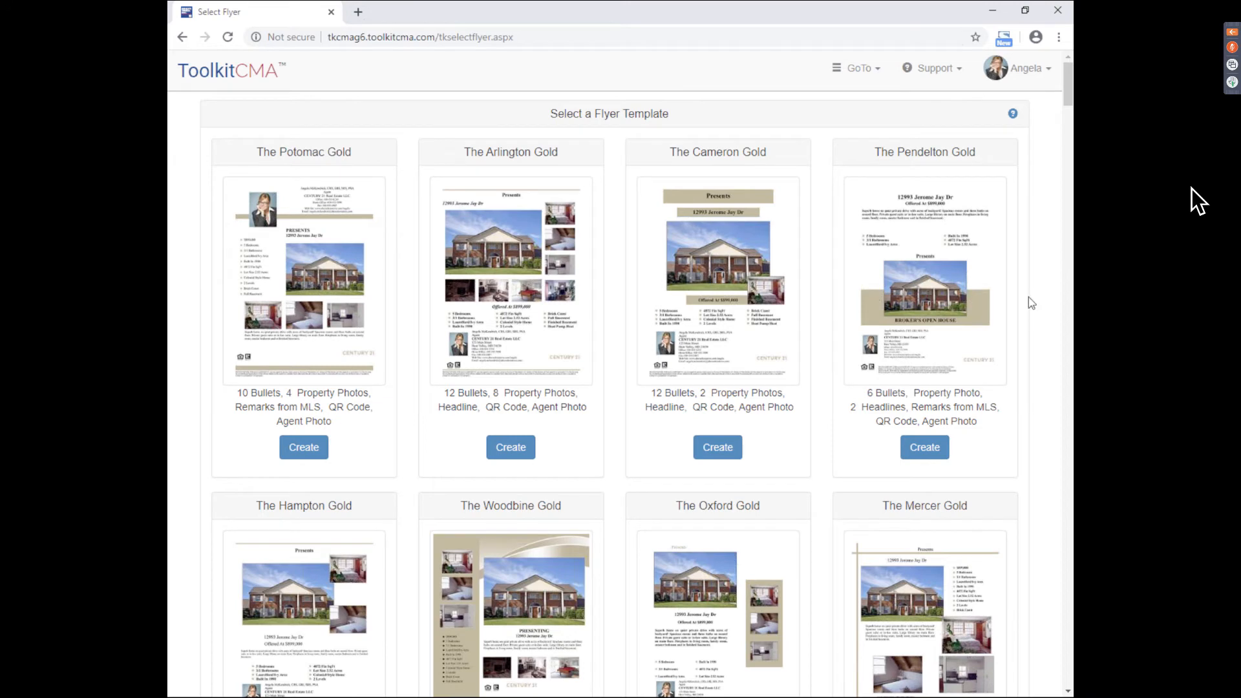
{"action": "scroll", "coordinate": [1028, 299], "scroll_direction": "down", "scroll_amount": 4}
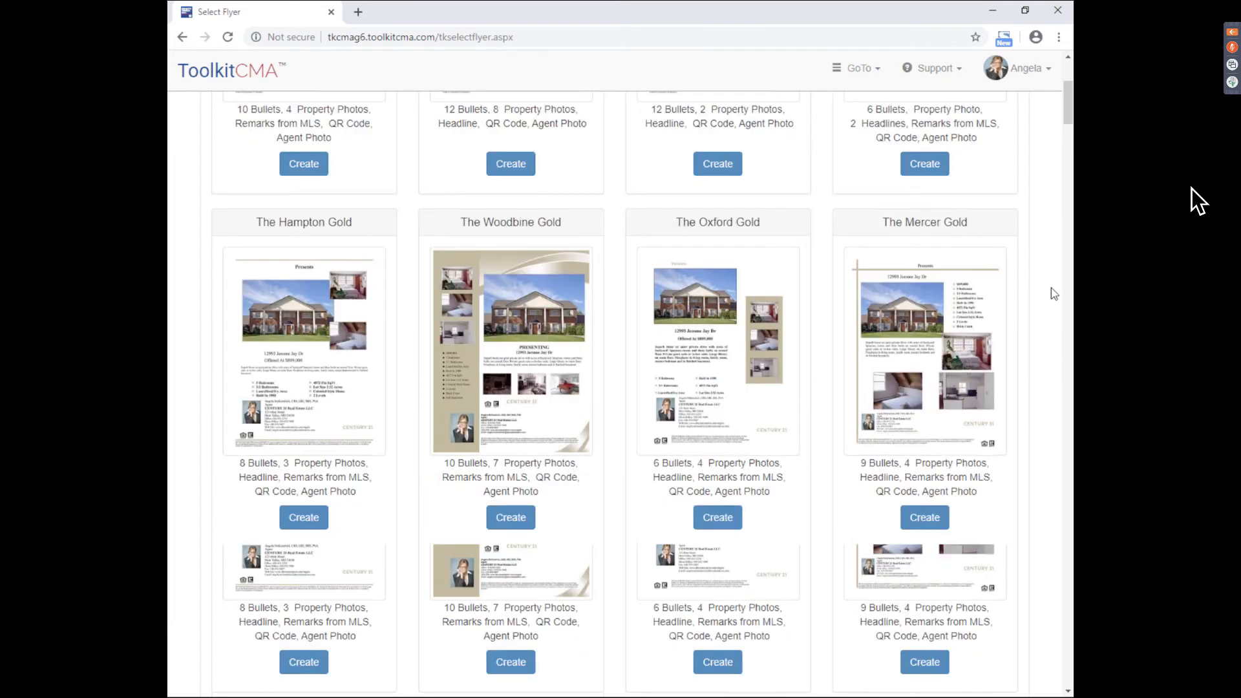
{"action": "scroll", "coordinate": [1047, 292], "scroll_direction": "down", "scroll_amount": 3}
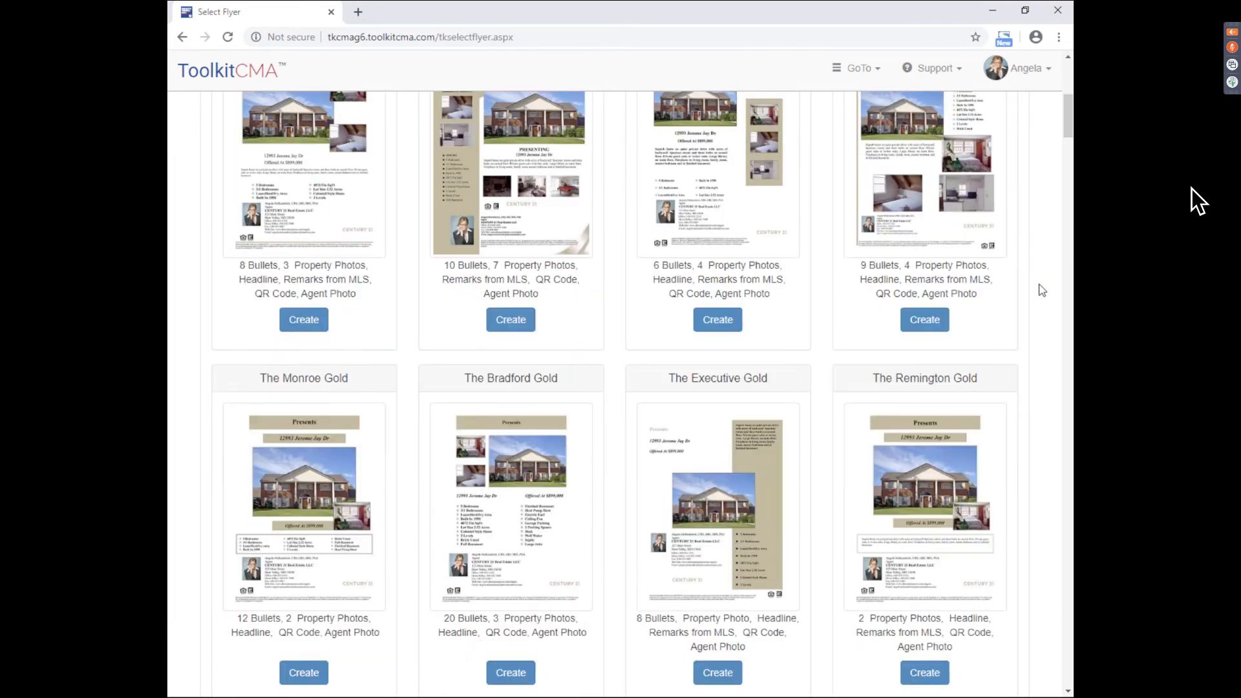
{"action": "scroll", "coordinate": [1042, 290], "scroll_direction": "down", "scroll_amount": 11}
{"action": "scroll", "coordinate": [1041, 295], "scroll_direction": "down", "scroll_amount": 5}
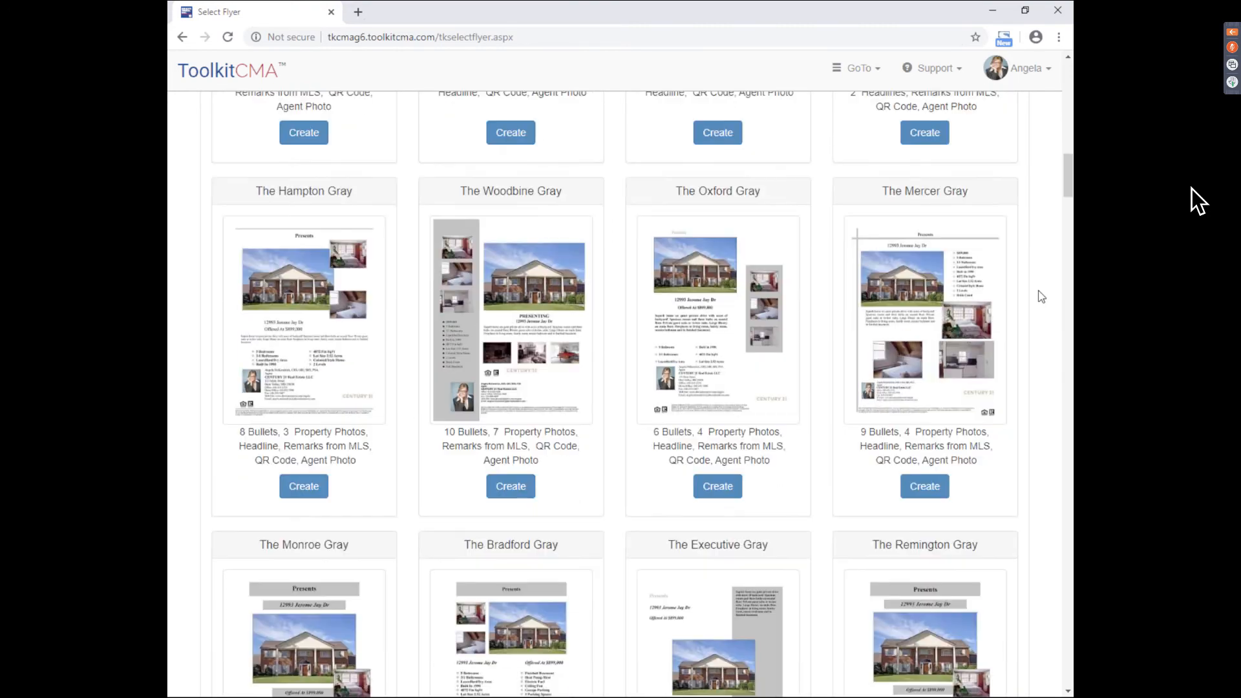
{"action": "scroll", "coordinate": [1058, 253], "scroll_direction": "down", "scroll_amount": 7}
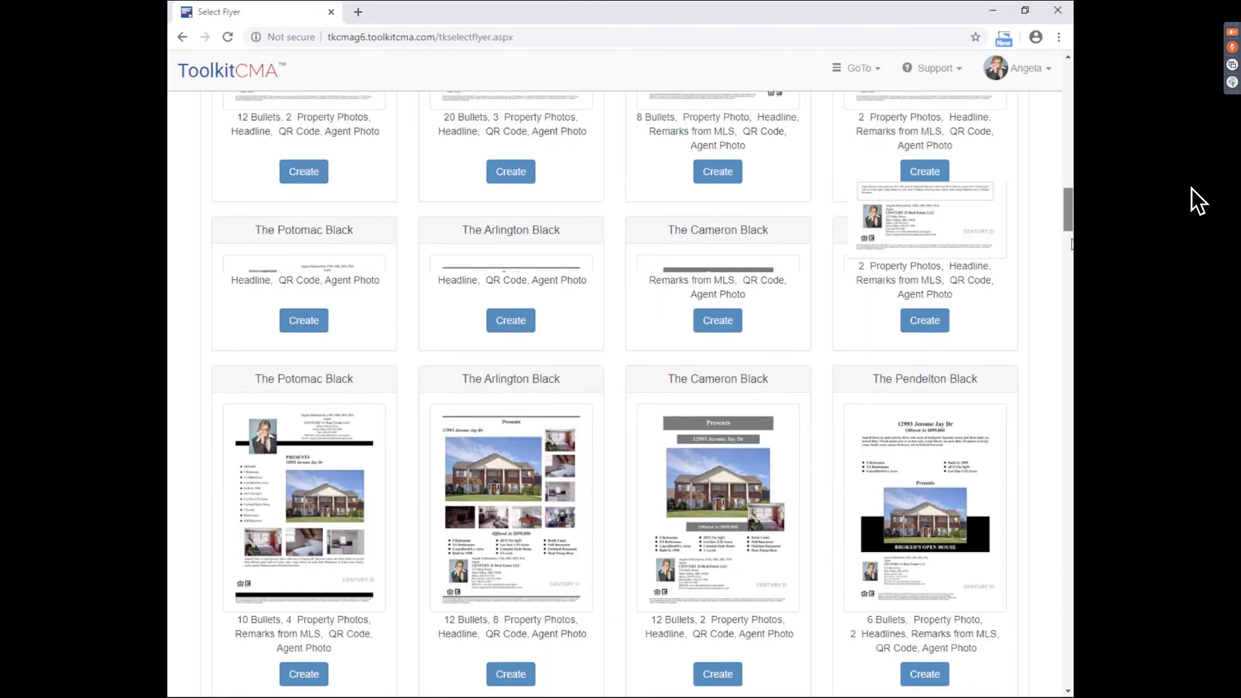
{"action": "scroll", "coordinate": [1197, 202], "scroll_direction": "down", "scroll_amount": 14}
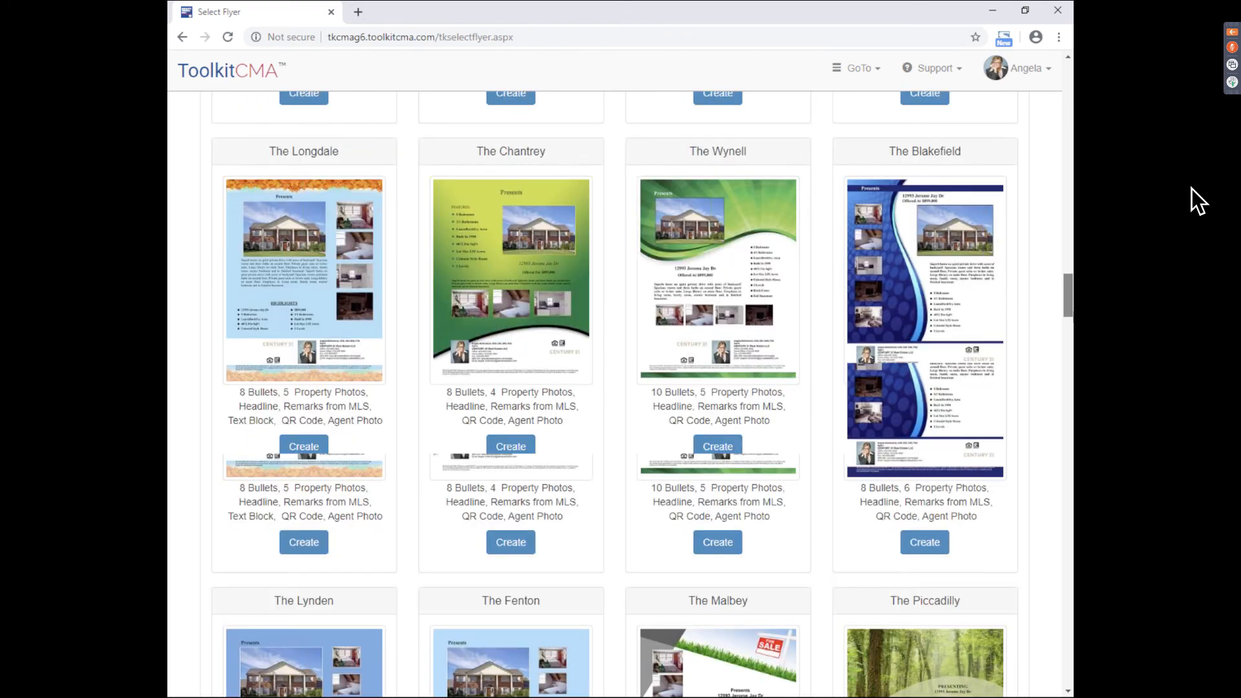
{"action": "scroll", "coordinate": [1197, 201], "scroll_direction": "down", "scroll_amount": 9}
{"action": "scroll", "coordinate": [1197, 202], "scroll_direction": "down", "scroll_amount": 6}
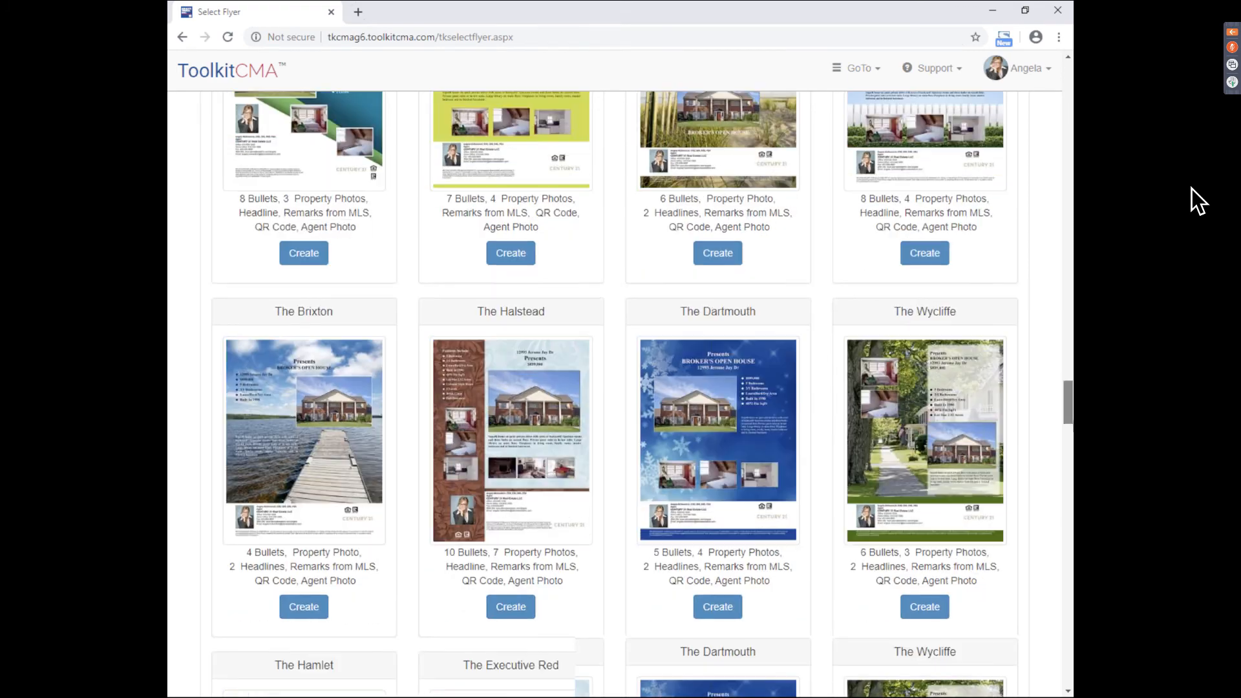
{"action": "scroll", "coordinate": [1198, 202], "scroll_direction": "down", "scroll_amount": 4}
{"action": "scroll", "coordinate": [1197, 202], "scroll_direction": "down", "scroll_amount": 18}
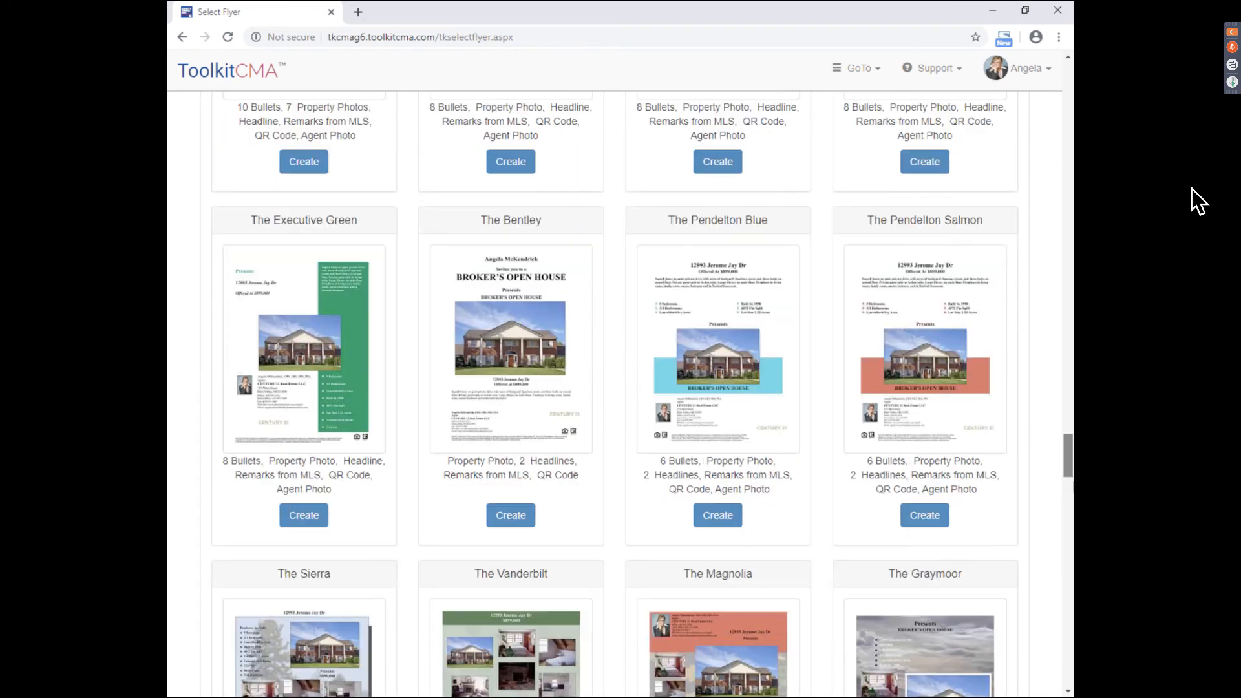
{"action": "scroll", "coordinate": [1197, 202], "scroll_direction": "down", "scroll_amount": 20}
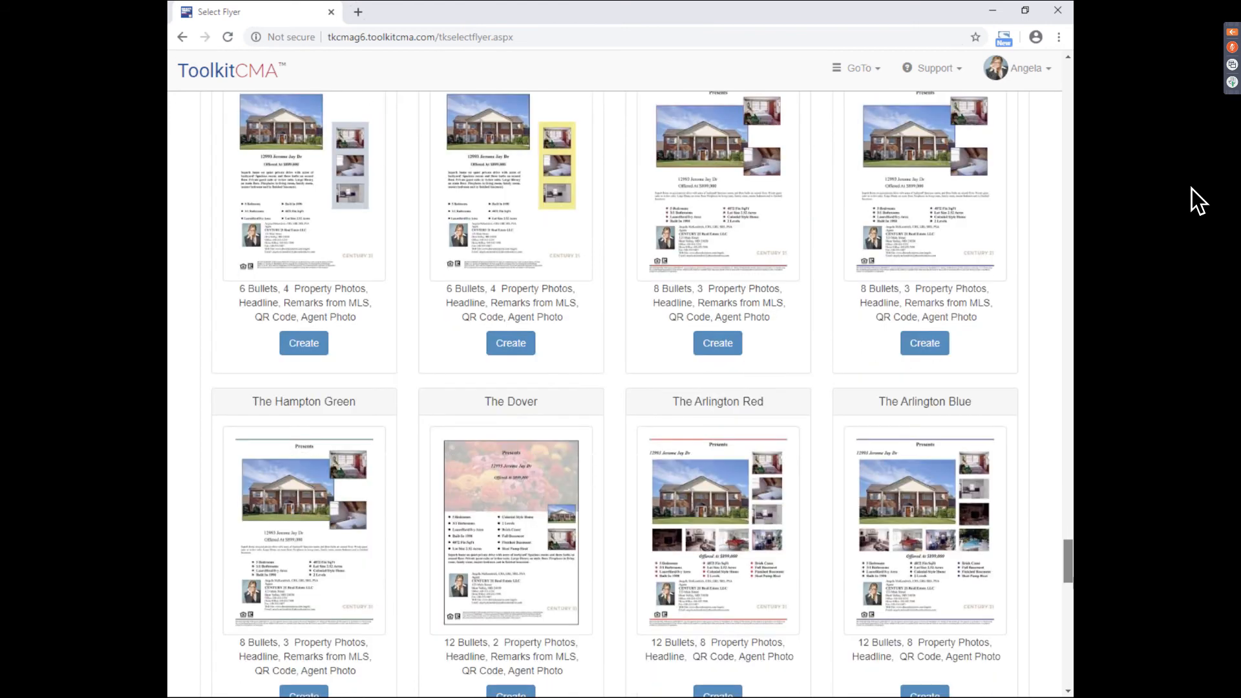
{"action": "scroll", "coordinate": [1198, 202], "scroll_direction": "down", "scroll_amount": 12}
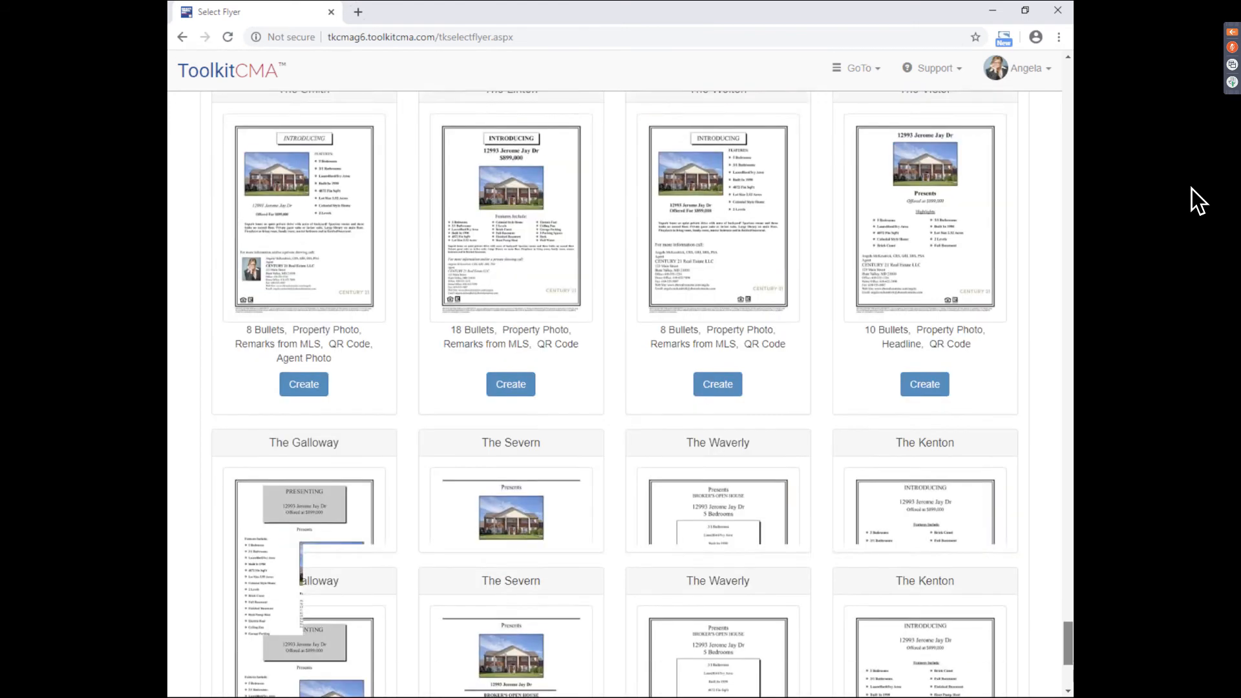
{"action": "scroll", "coordinate": [1197, 201], "scroll_direction": "up", "scroll_amount": 10}
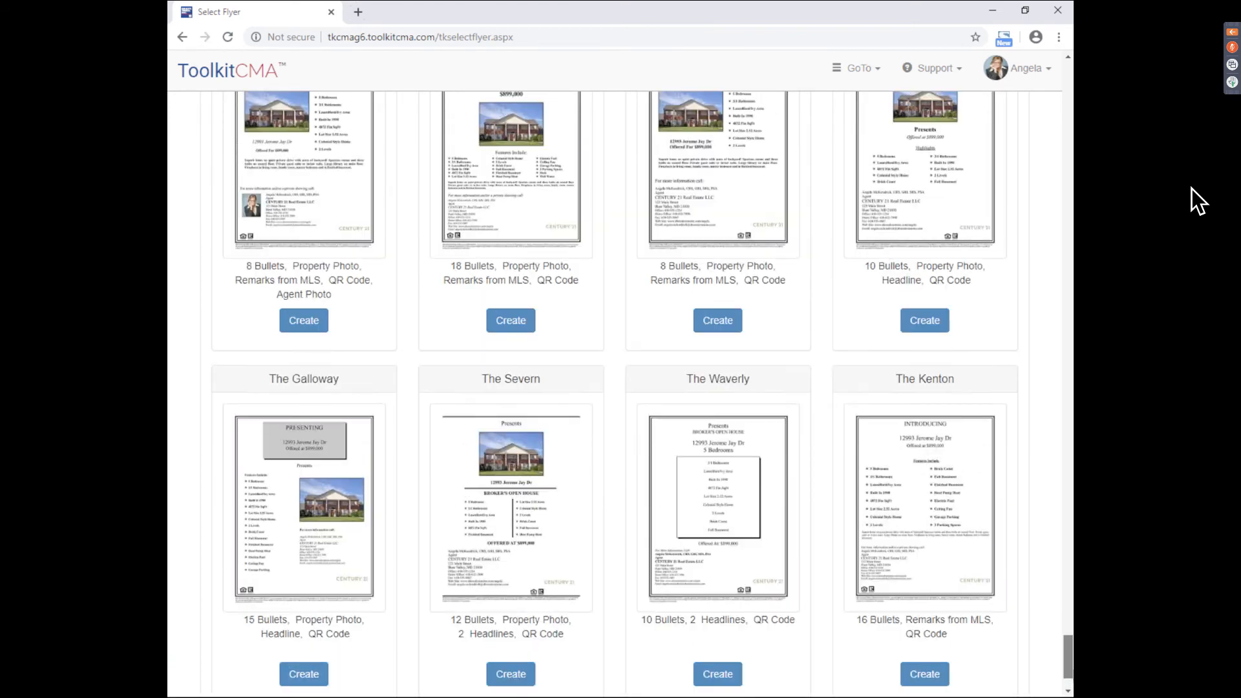
{"action": "scroll", "coordinate": [1197, 202], "scroll_direction": "up", "scroll_amount": 20}
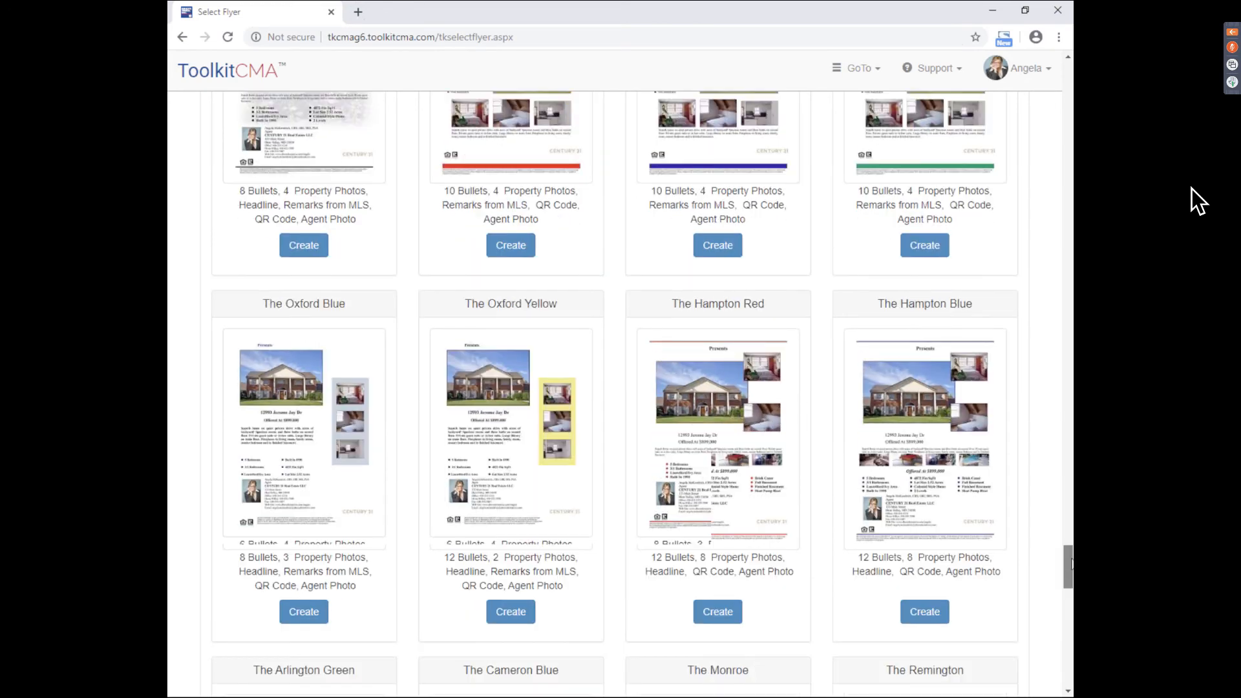
{"action": "scroll", "coordinate": [1198, 201], "scroll_direction": "up", "scroll_amount": 20}
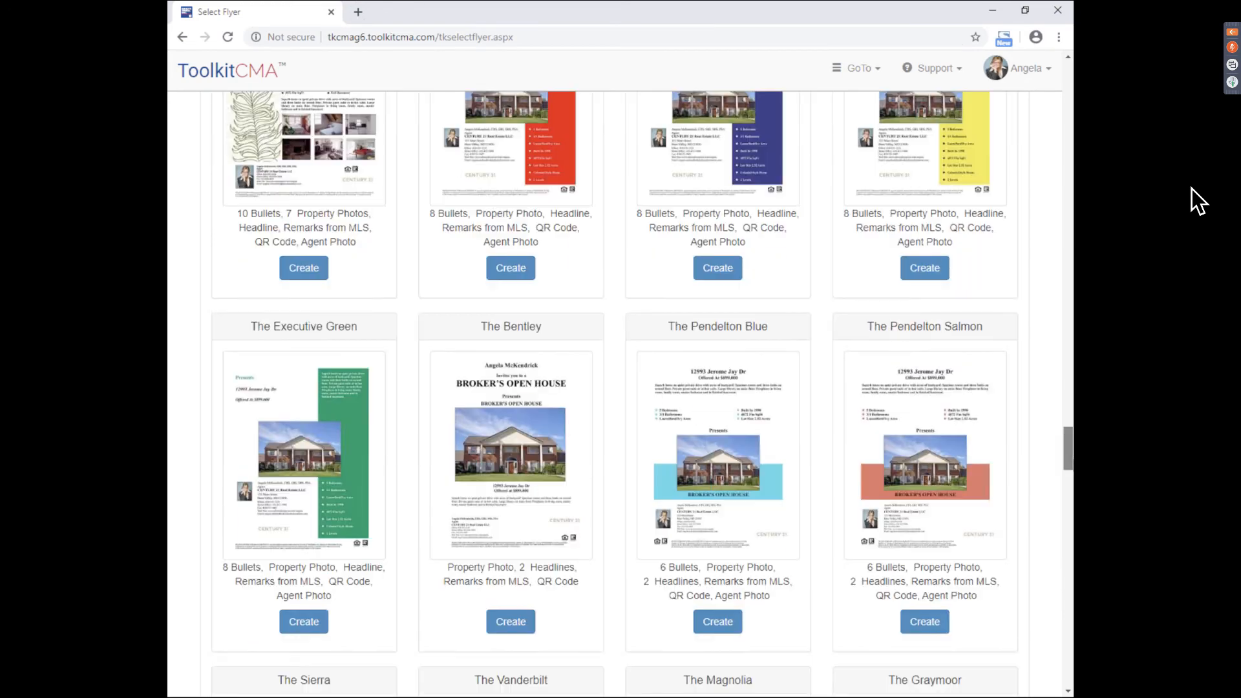
{"action": "scroll", "coordinate": [1198, 202], "scroll_direction": "up", "scroll_amount": 20}
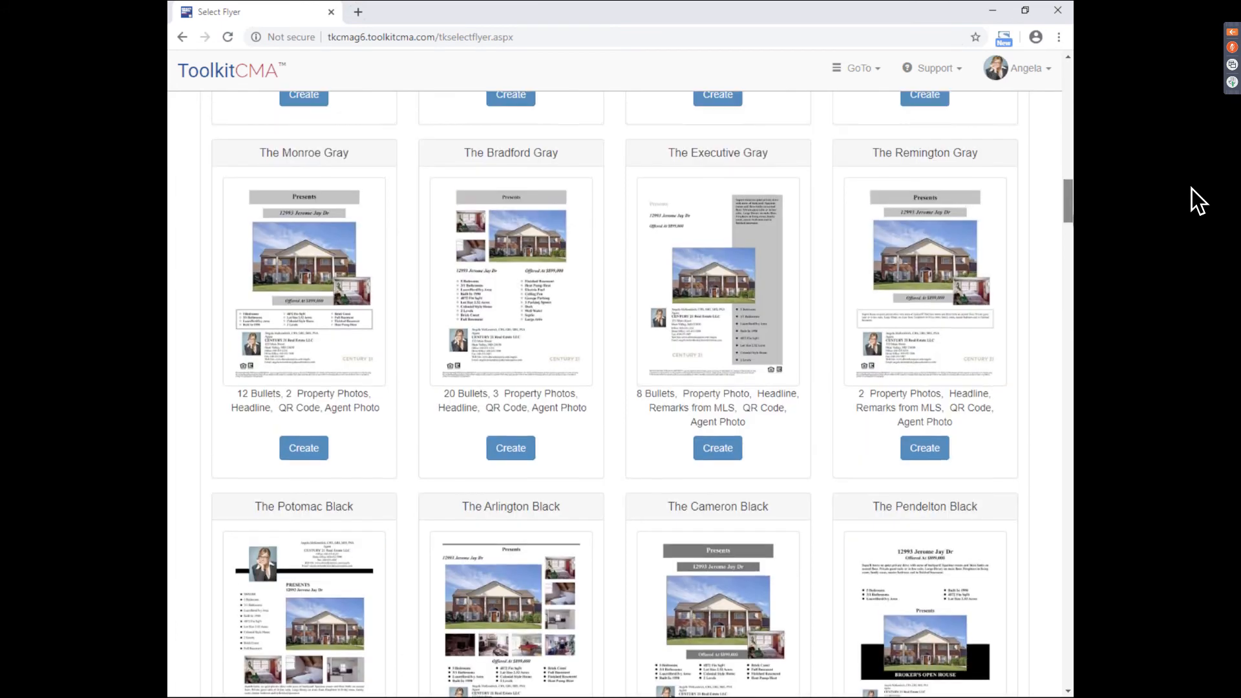
{"action": "scroll", "coordinate": [1197, 202], "scroll_direction": "up", "scroll_amount": 10}
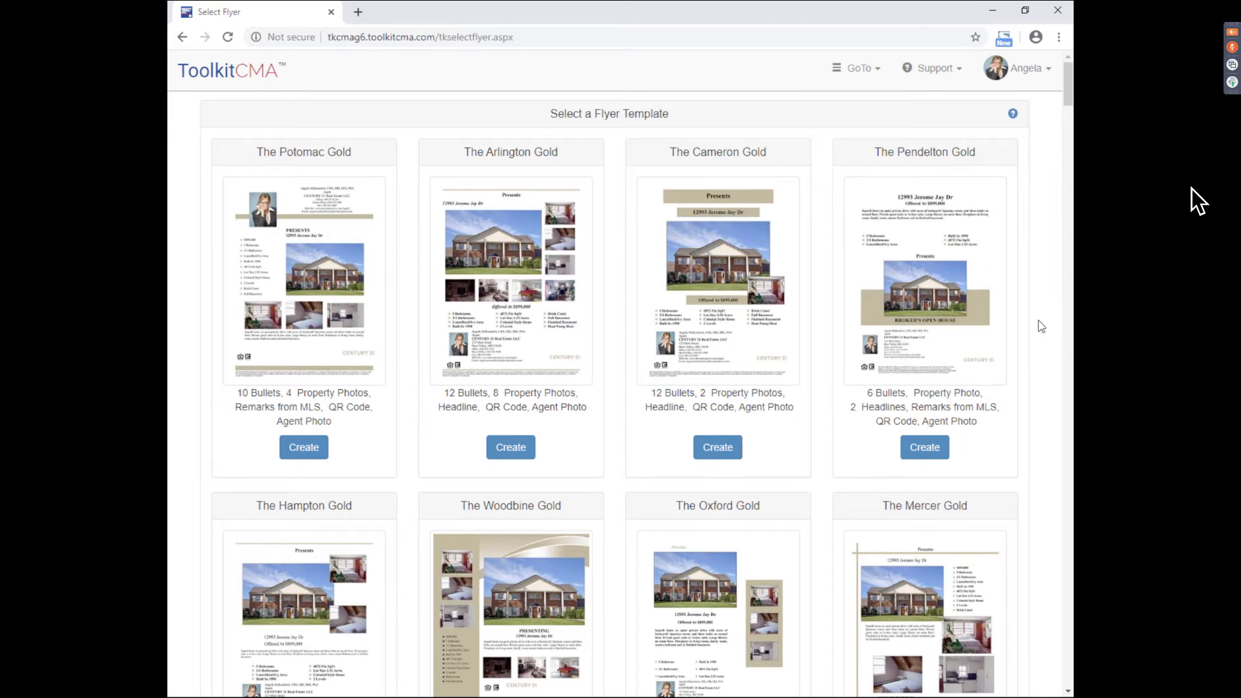
{"action": "scroll", "coordinate": [1041, 326], "scroll_direction": "down", "scroll_amount": 1}
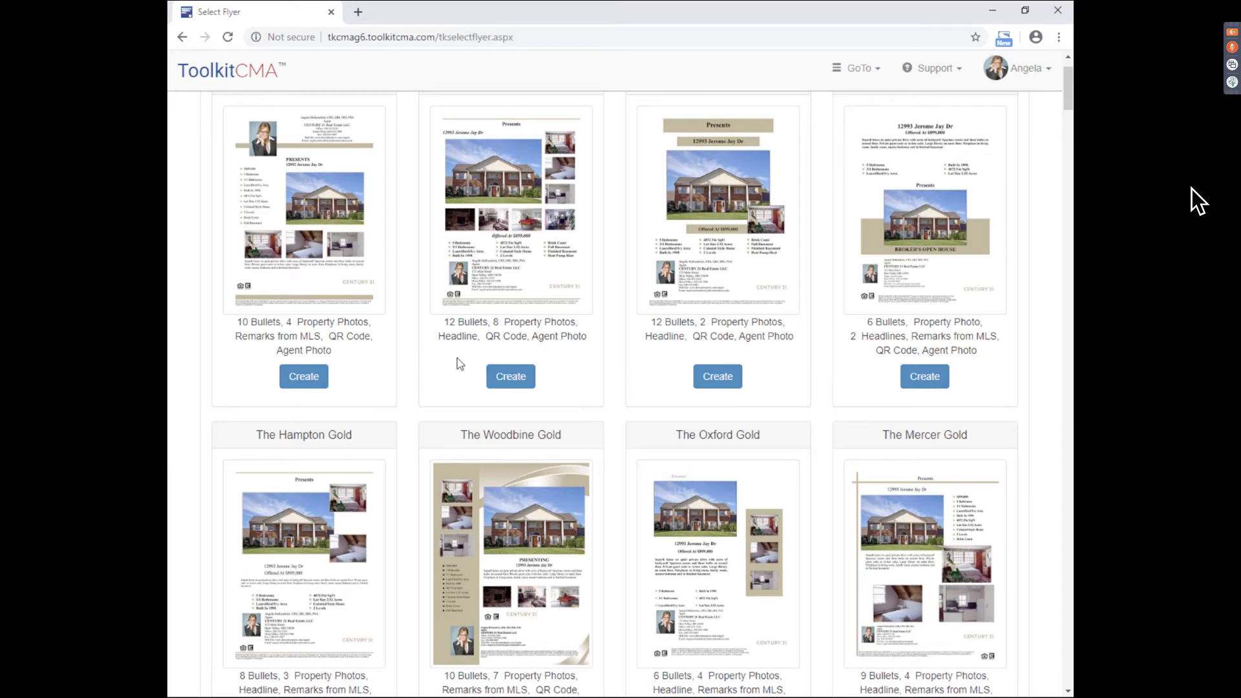
{"action": "scroll", "coordinate": [456, 358], "scroll_direction": "down", "scroll_amount": 1}
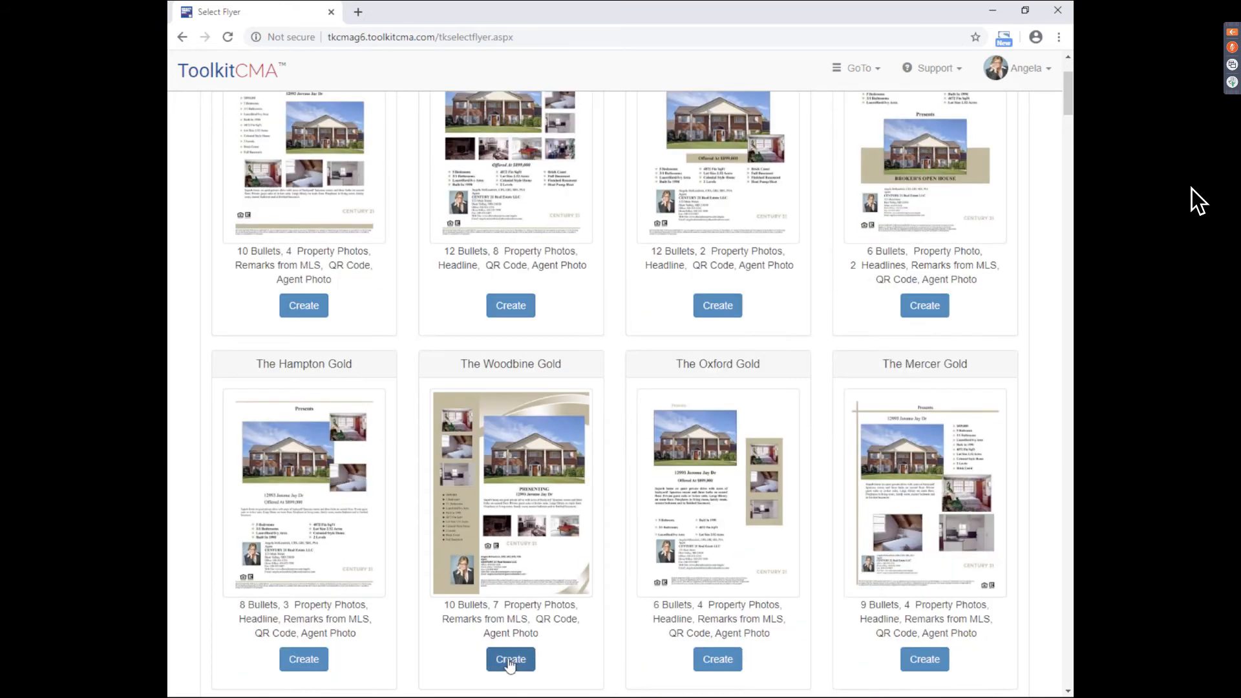
{"action": "left_click", "coordinate": [508, 664]}
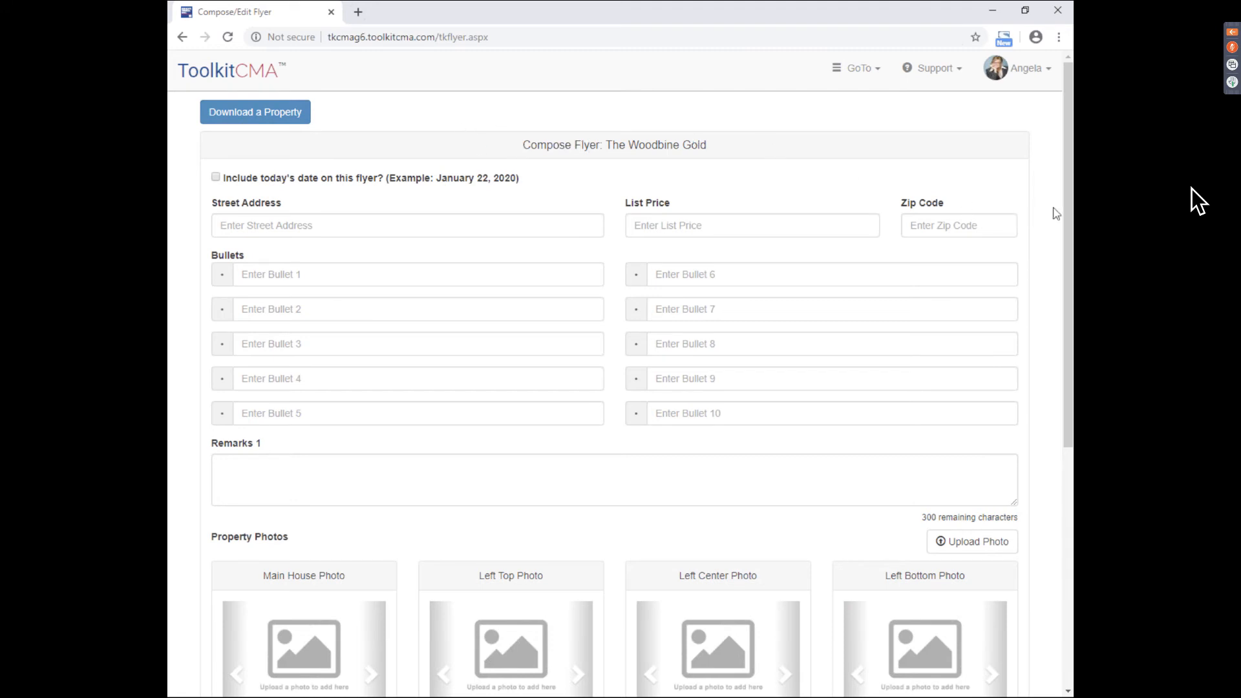
- Choose Download a Property to list the MLS sources for the flyer
{"action": "scroll", "coordinate": [637, 249], "scroll_direction": "down", "scroll_amount": 1}
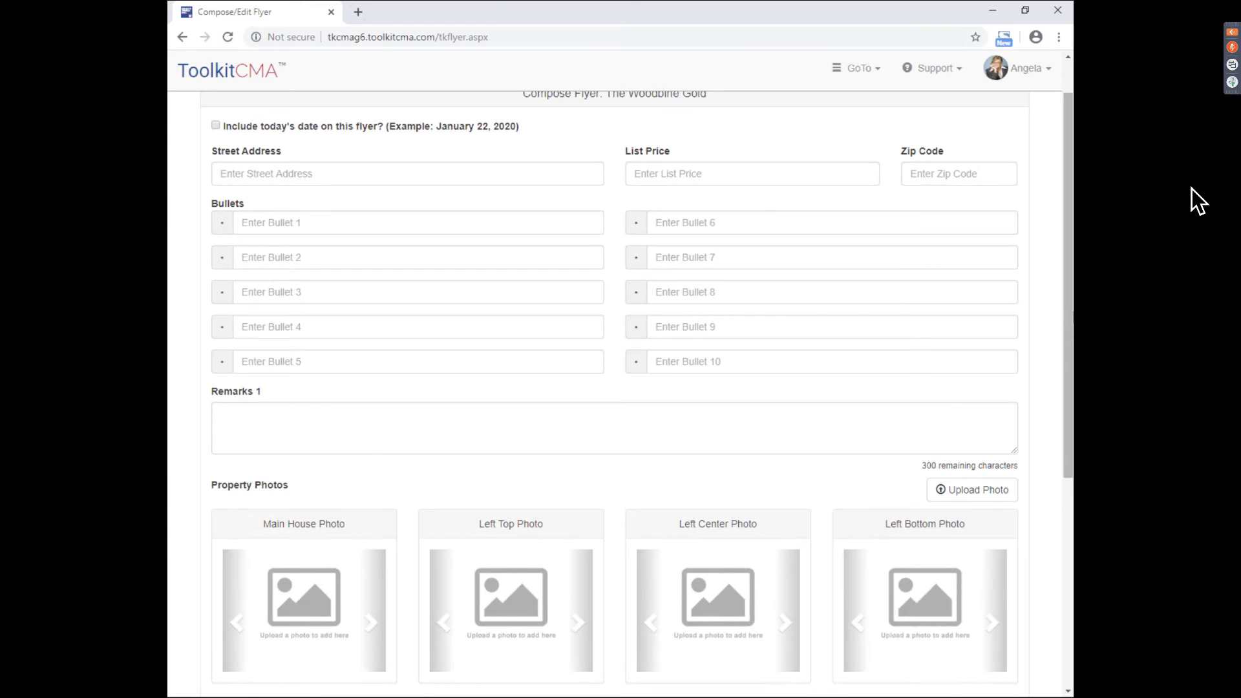
{"action": "scroll", "coordinate": [585, 192], "scroll_direction": "up", "scroll_amount": 1}
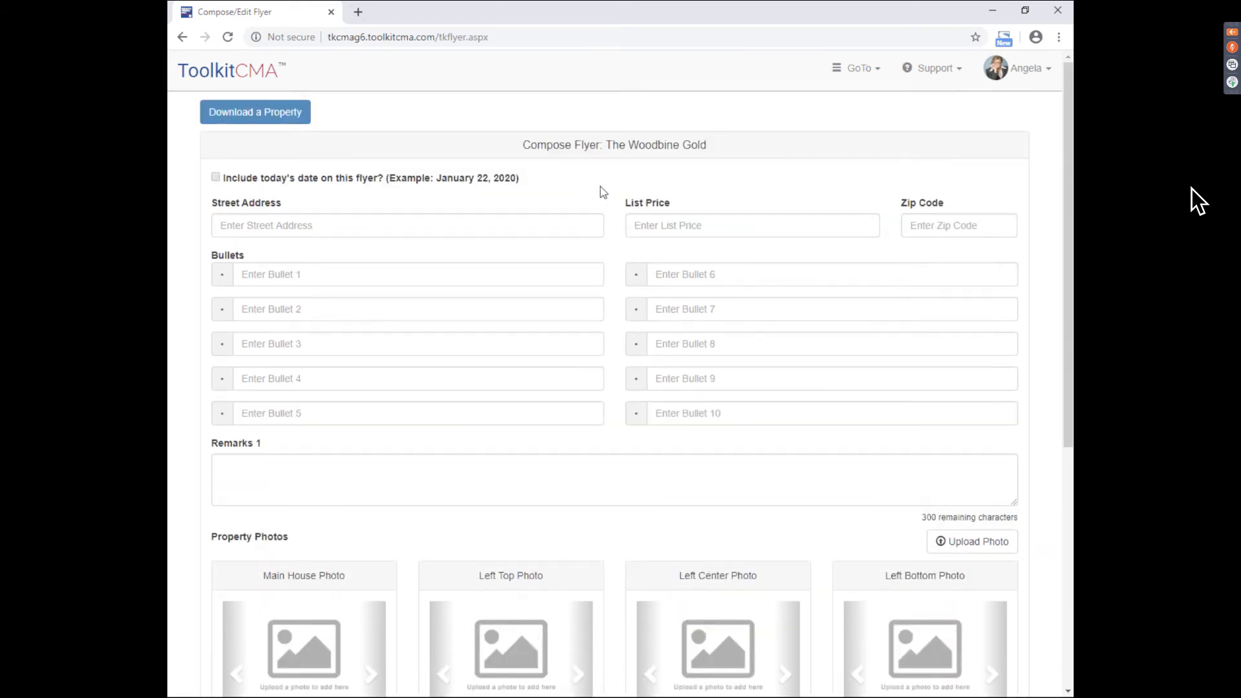
{"action": "left_click", "coordinate": [250, 120]}
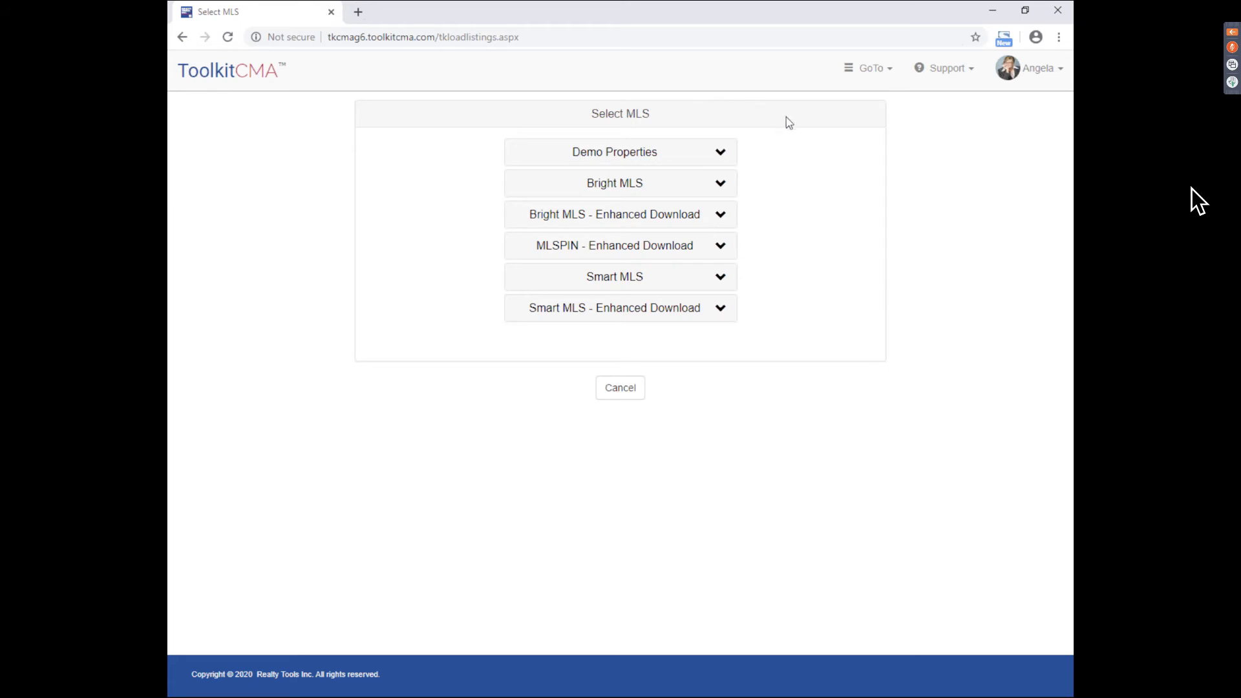
- Check the support options, then pick Residential under Bright MLS - Enhanced Download
{"action": "left_click", "coordinate": [936, 84]}
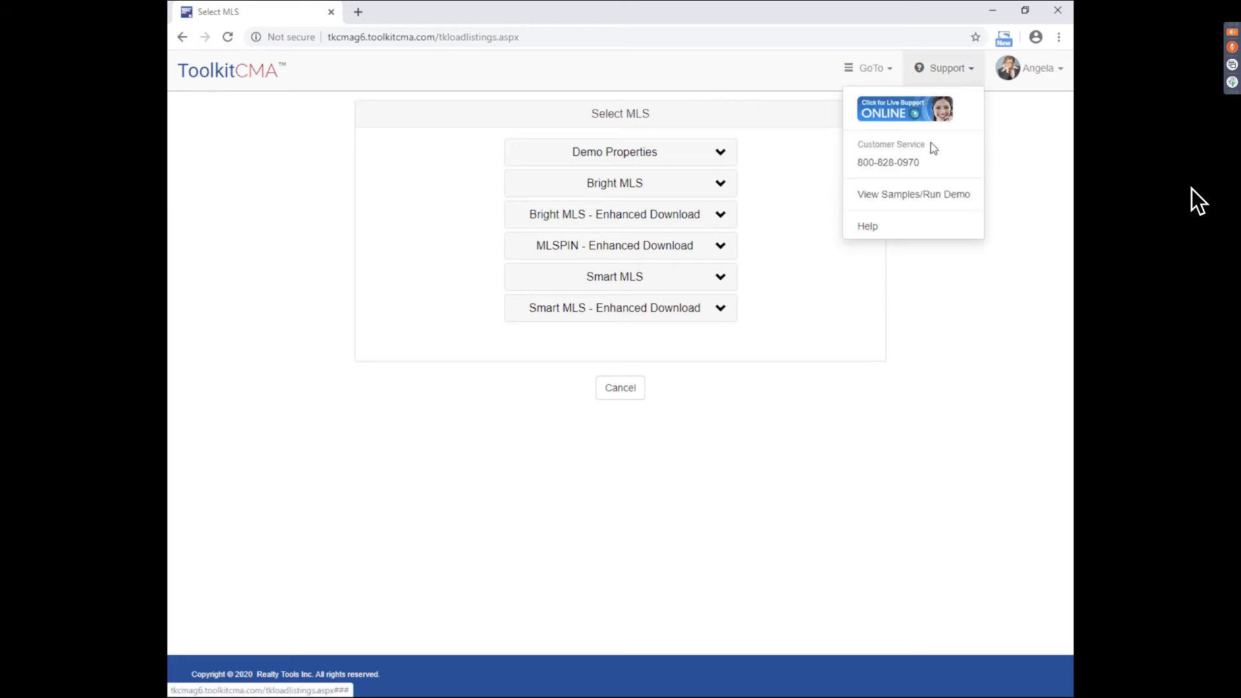
{"action": "left_click", "coordinate": [815, 166]}
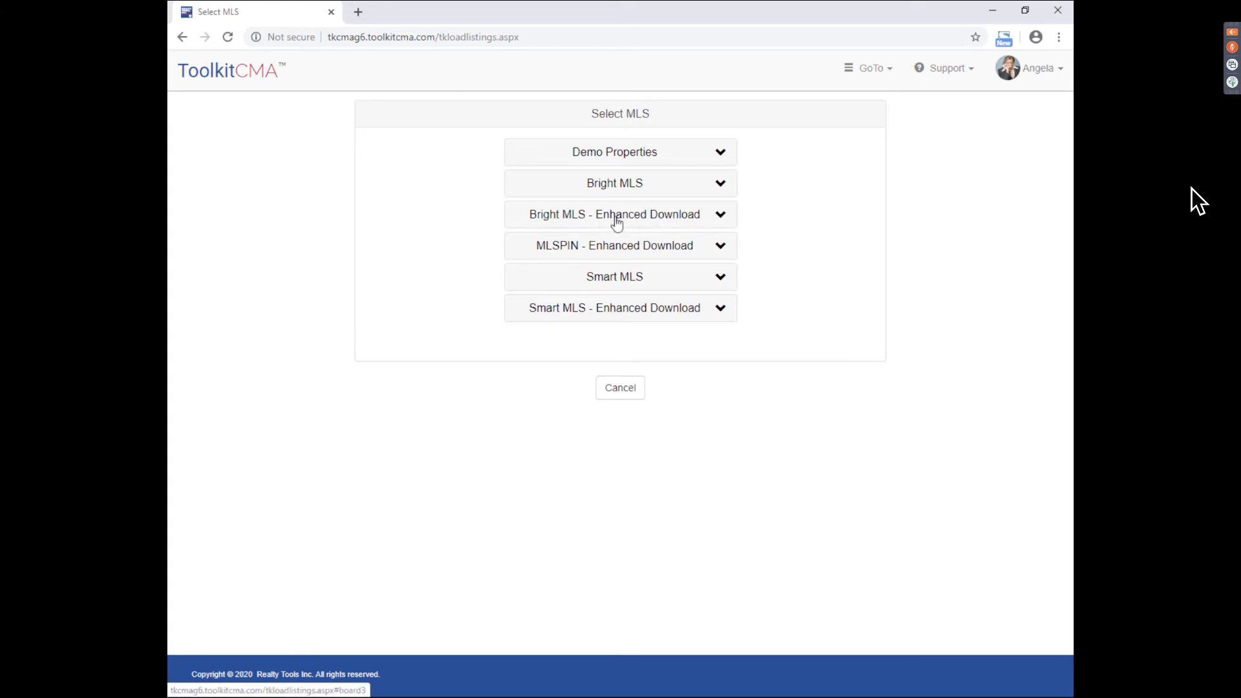
{"action": "left_click", "coordinate": [671, 222]}
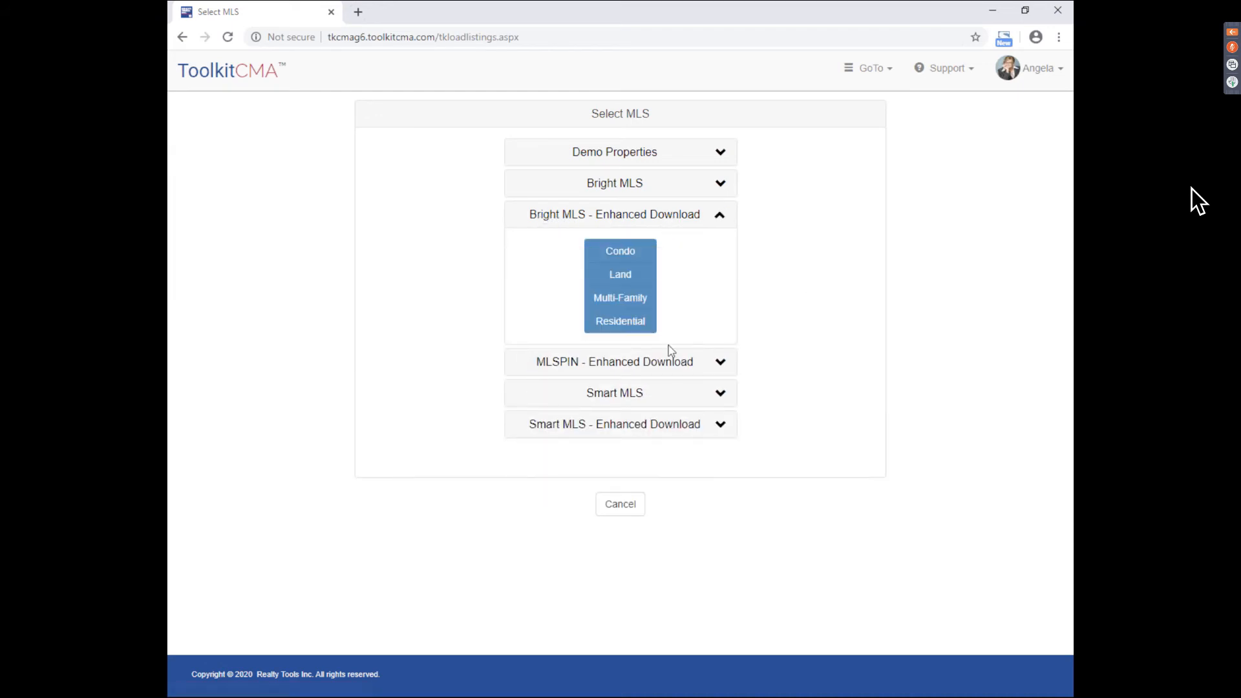
{"action": "left_click", "coordinate": [637, 326]}
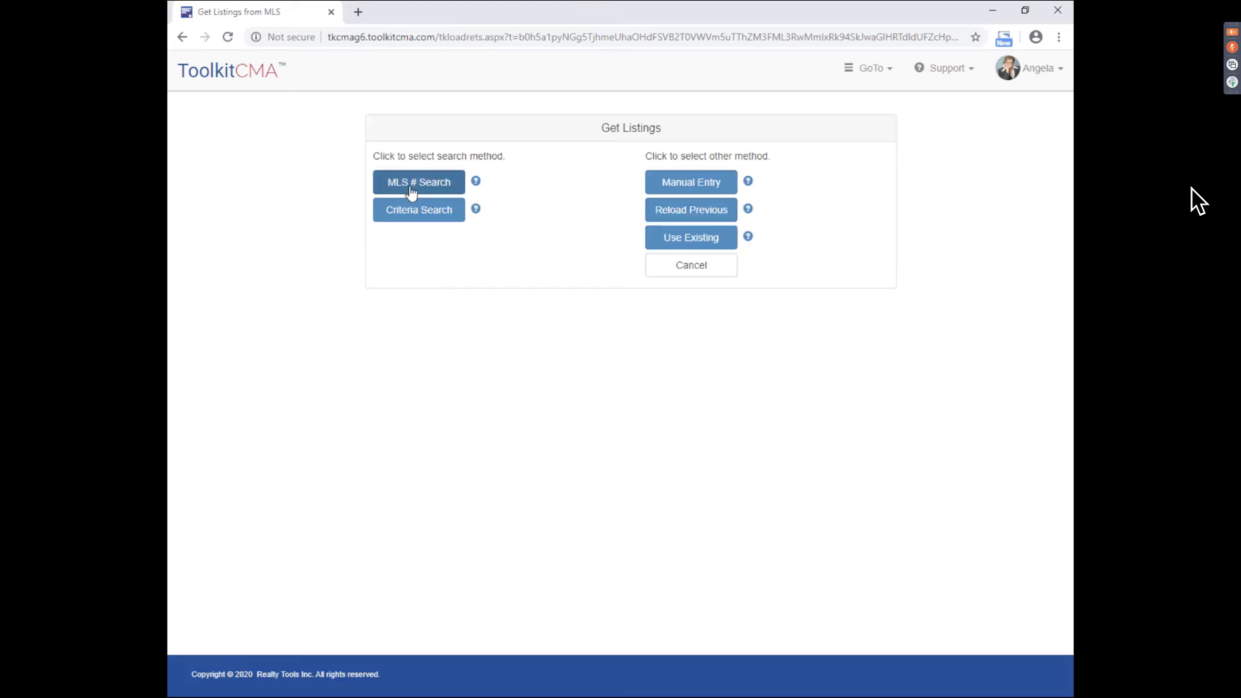
- Try the MLS # search, cancel back to the MLS sources, and expand Demo Properties
{"action": "left_click", "coordinate": [413, 188]}
{"action": "left_click", "coordinate": [429, 252]}
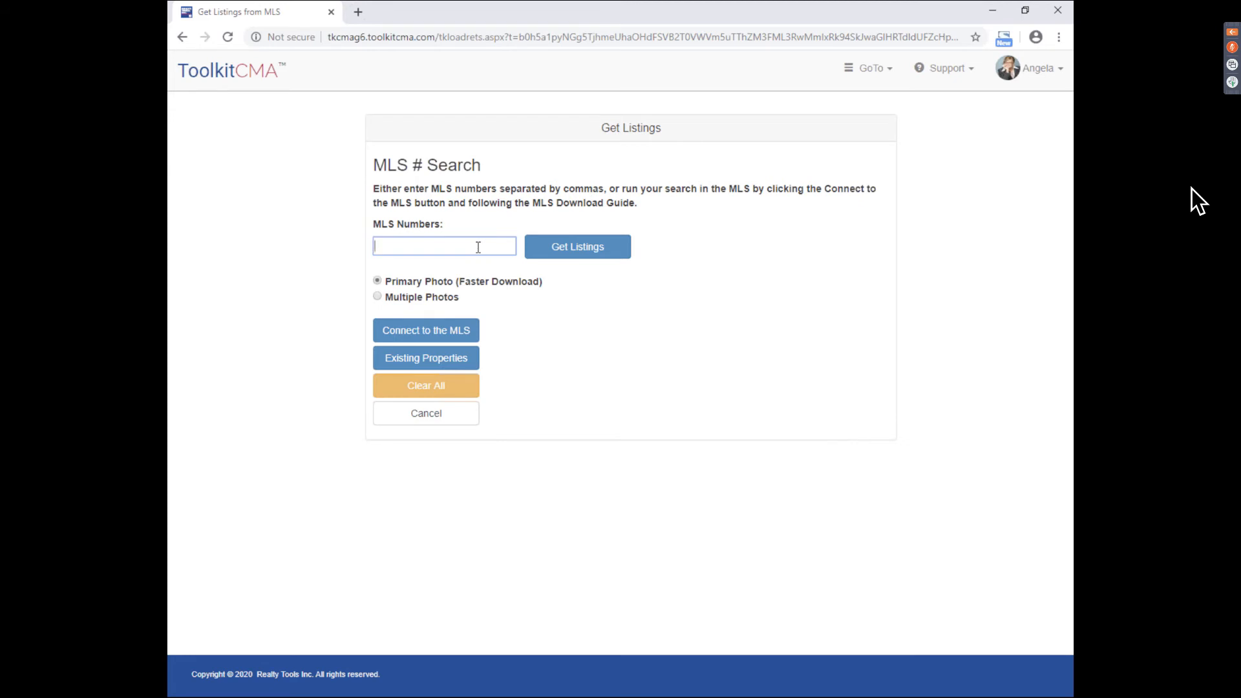
{"action": "left_click", "coordinate": [548, 302]}
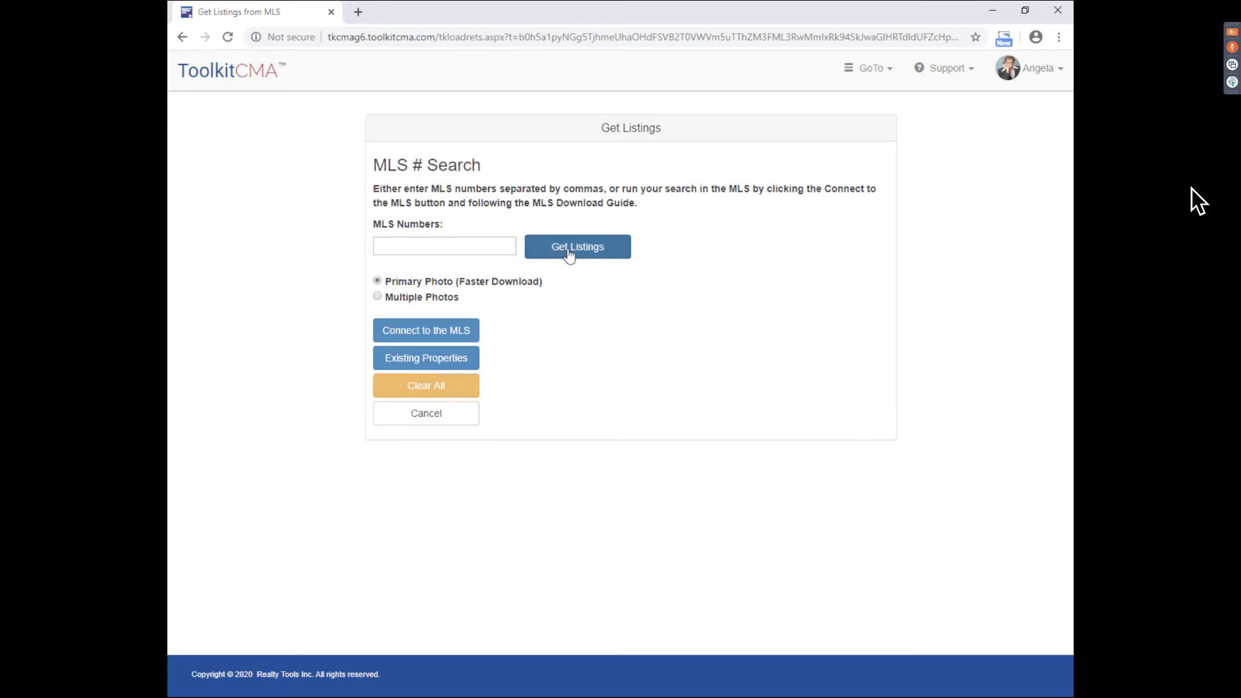
{"action": "left_click", "coordinate": [470, 417]}
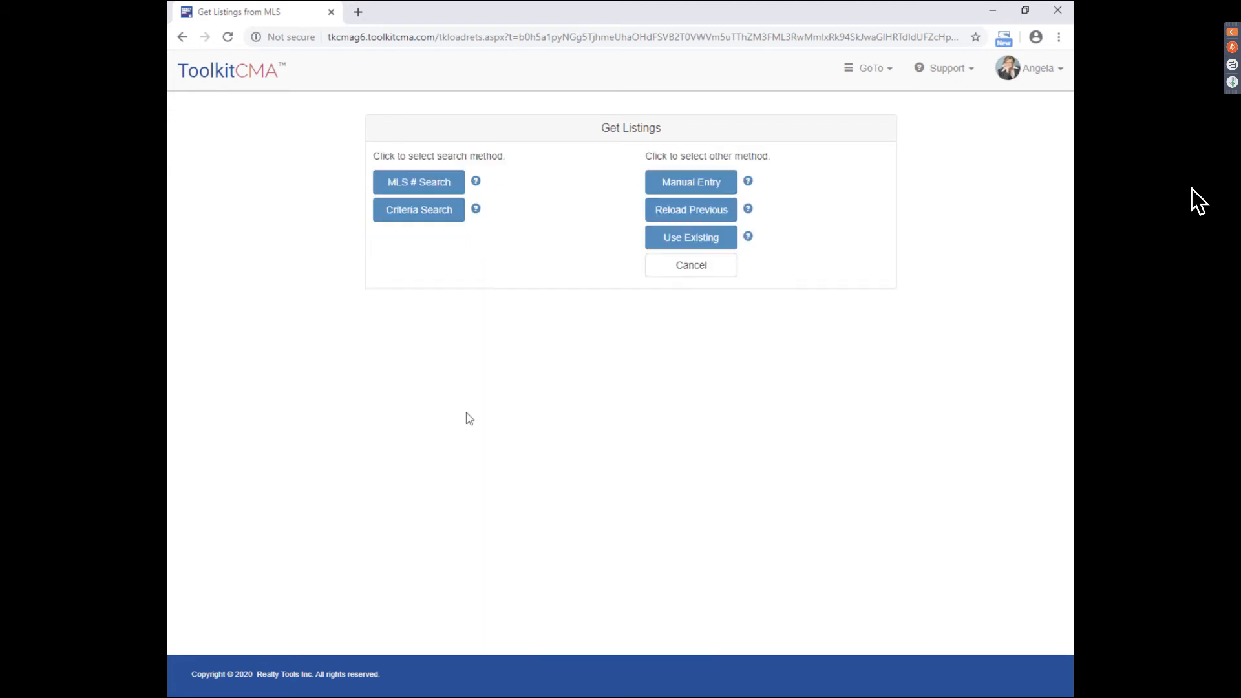
{"action": "left_click", "coordinate": [696, 276]}
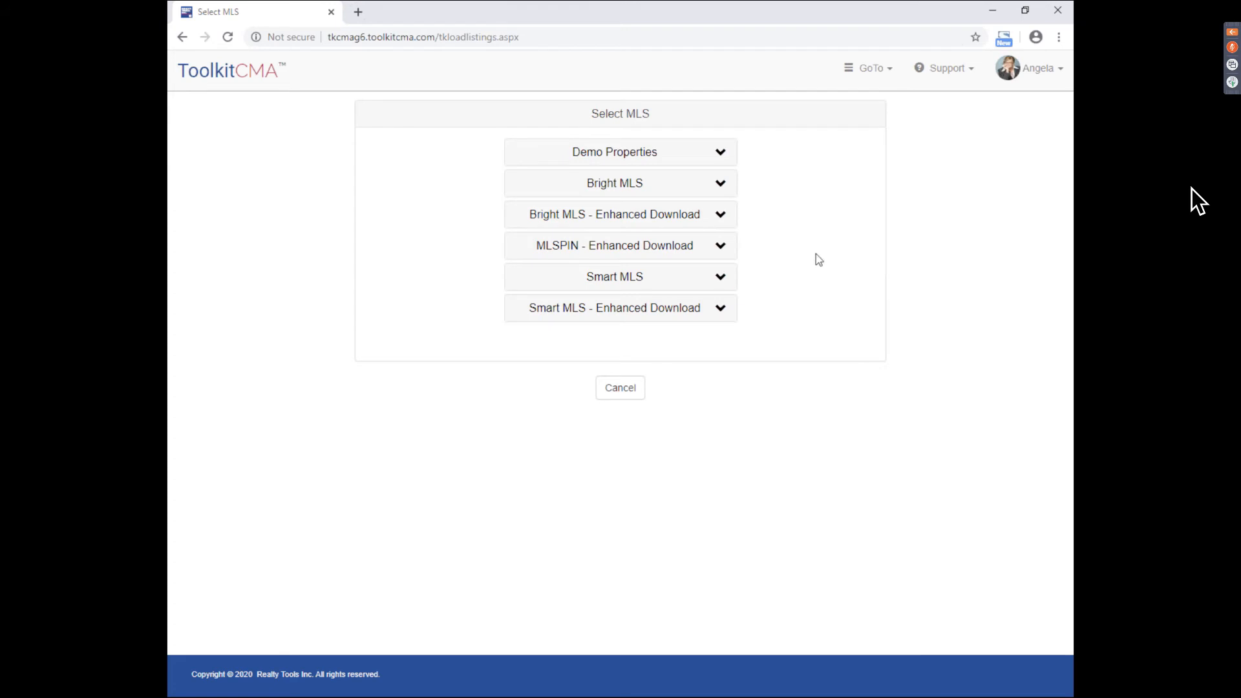
{"action": "left_click", "coordinate": [699, 154]}
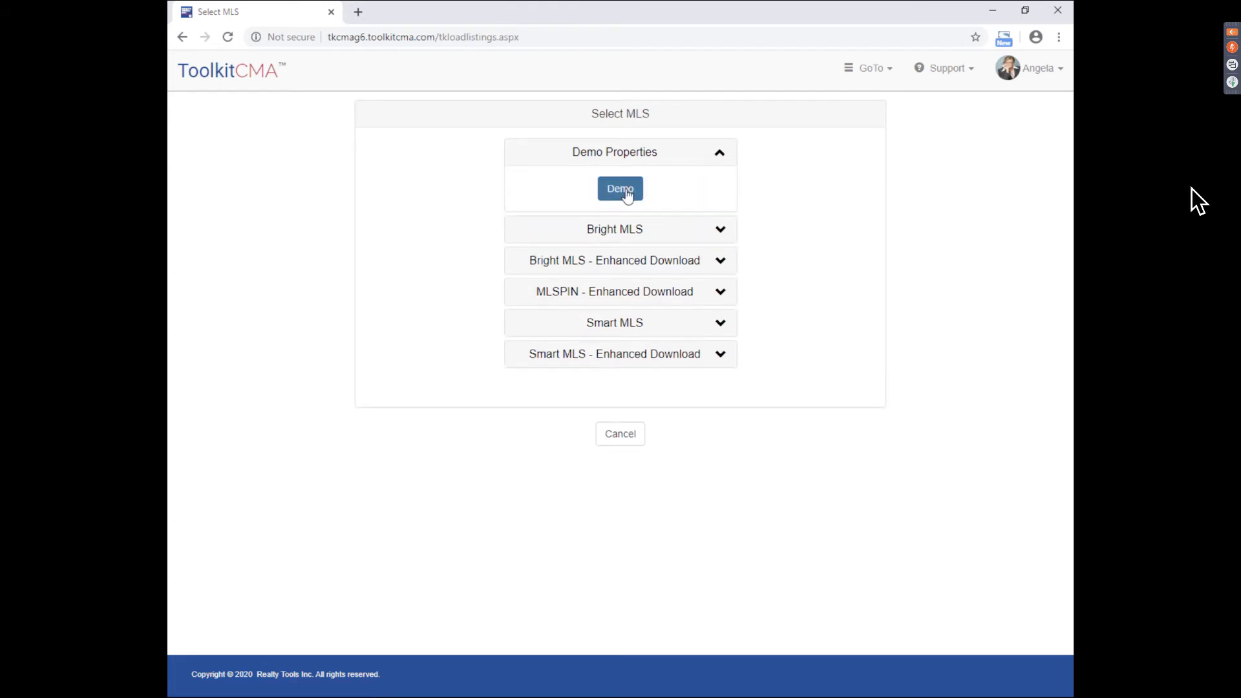
{"action": "left_click", "coordinate": [625, 190]}
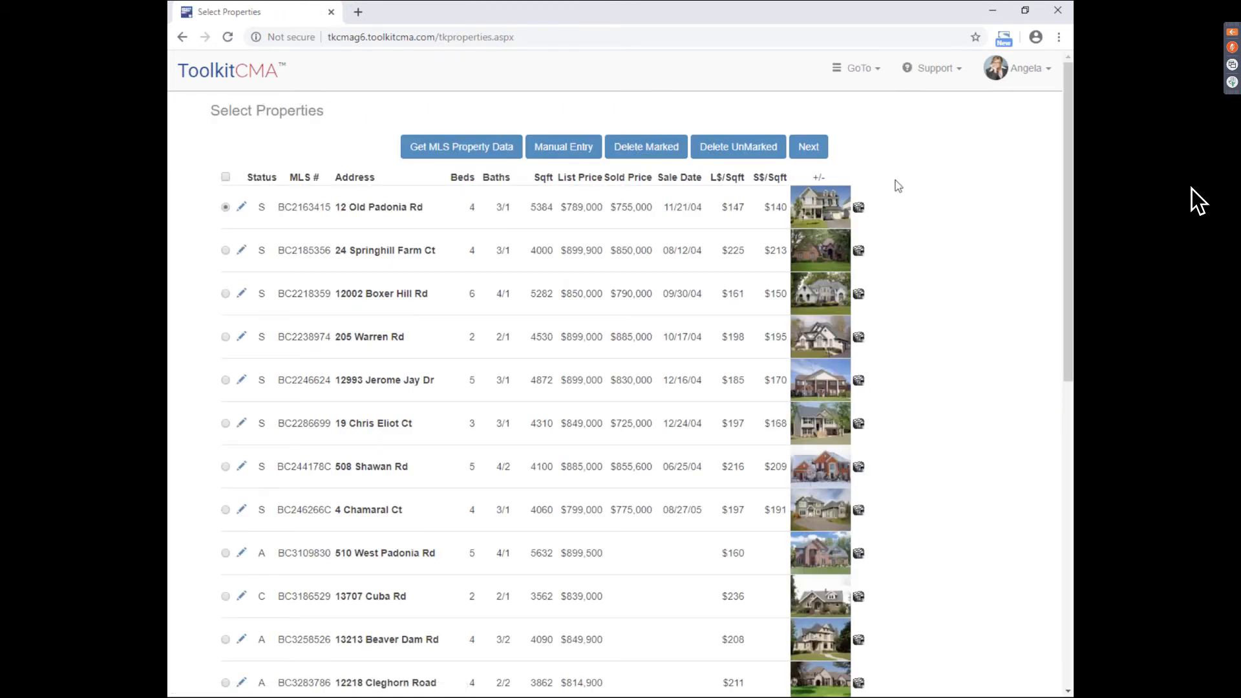
{"action": "mouse_move", "coordinate": [1069, 232]}
{"action": "left_mouse_down"}
{"action": "mouse_move", "coordinate": [1070, 261]}
{"action": "mouse_move", "coordinate": [1070, 237]}
{"action": "left_mouse_up"}
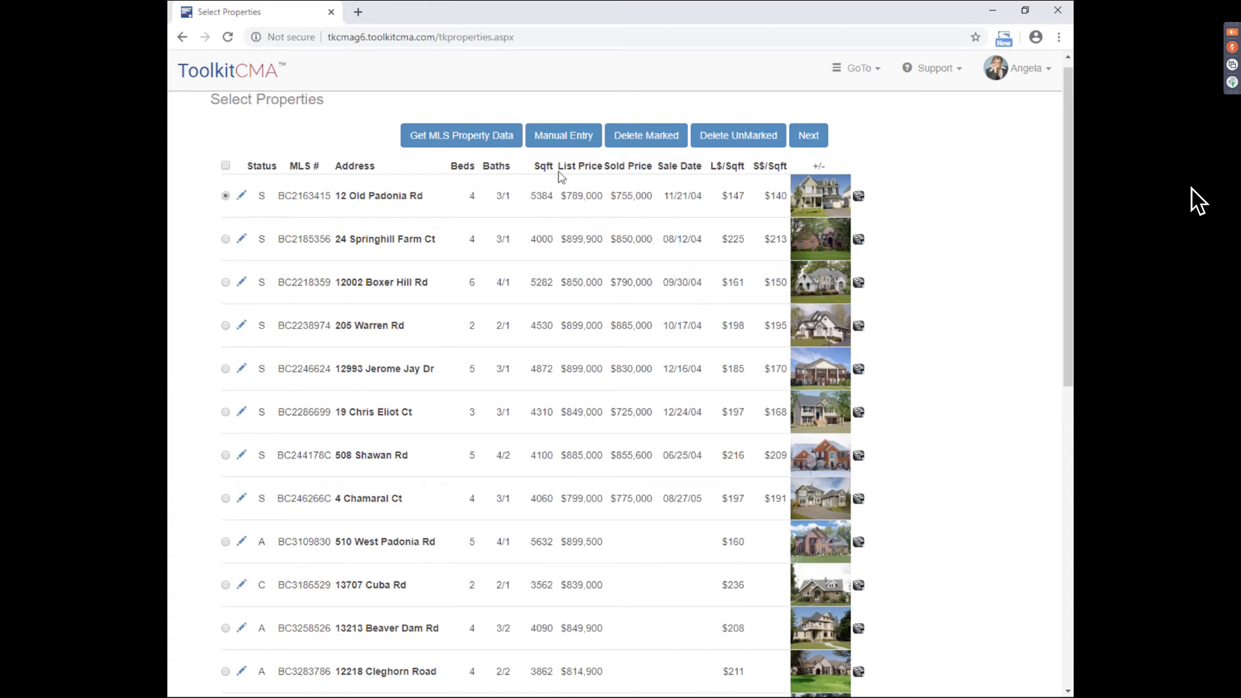
{"action": "left_click", "coordinate": [813, 139]}
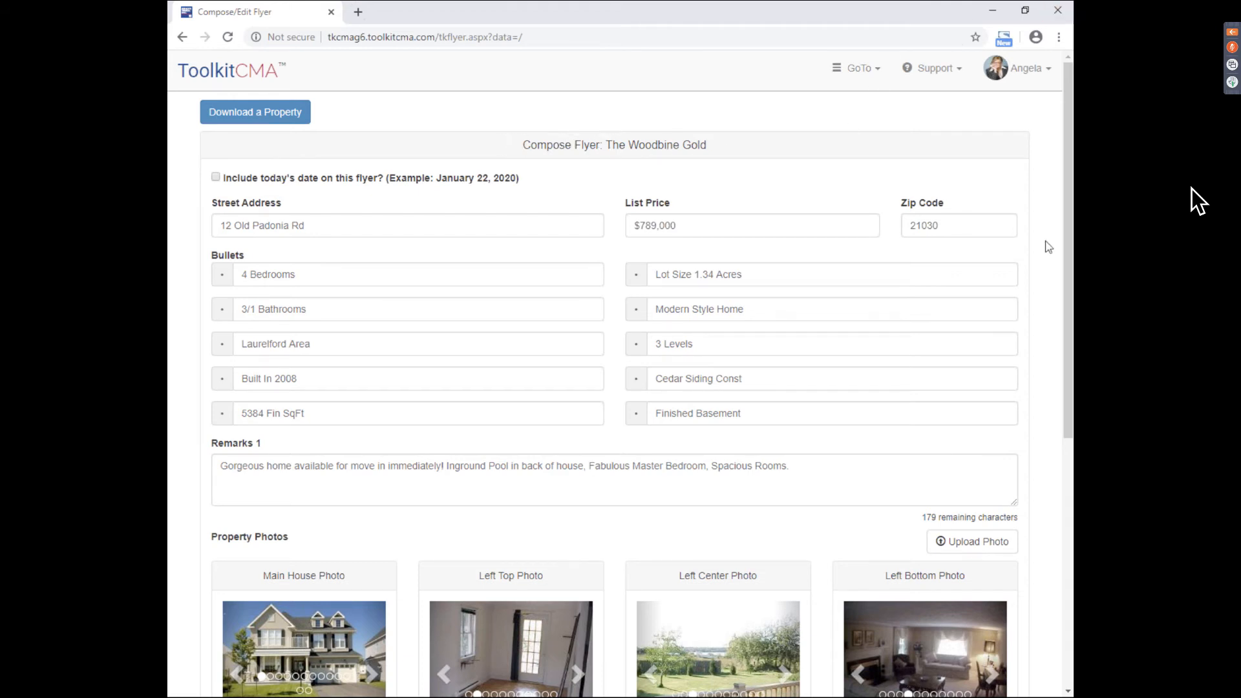
- Delete the Cedar Siding Const text so that flyer bullet is empty, then scroll to Property Photos
{"action": "left_click_drag", "start_coordinate": [1067, 239], "coordinate": [1068, 247]}
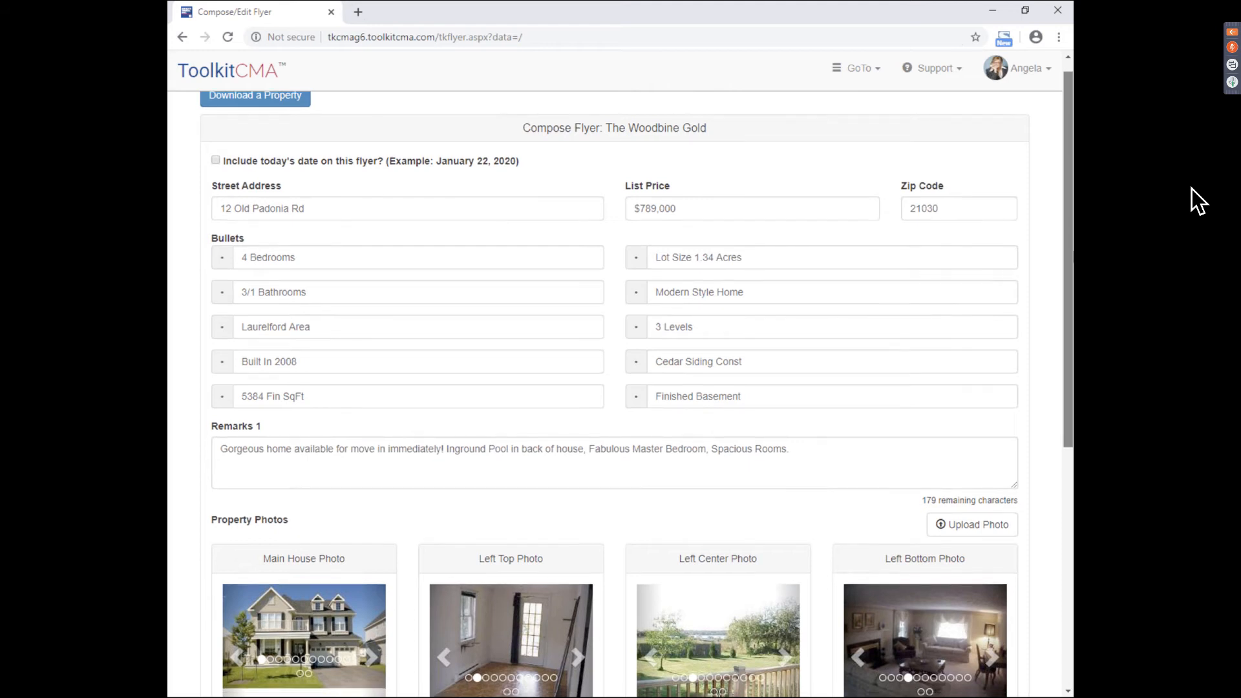
{"action": "scroll", "coordinate": [298, 367], "scroll_direction": "down", "scroll_amount": 1}
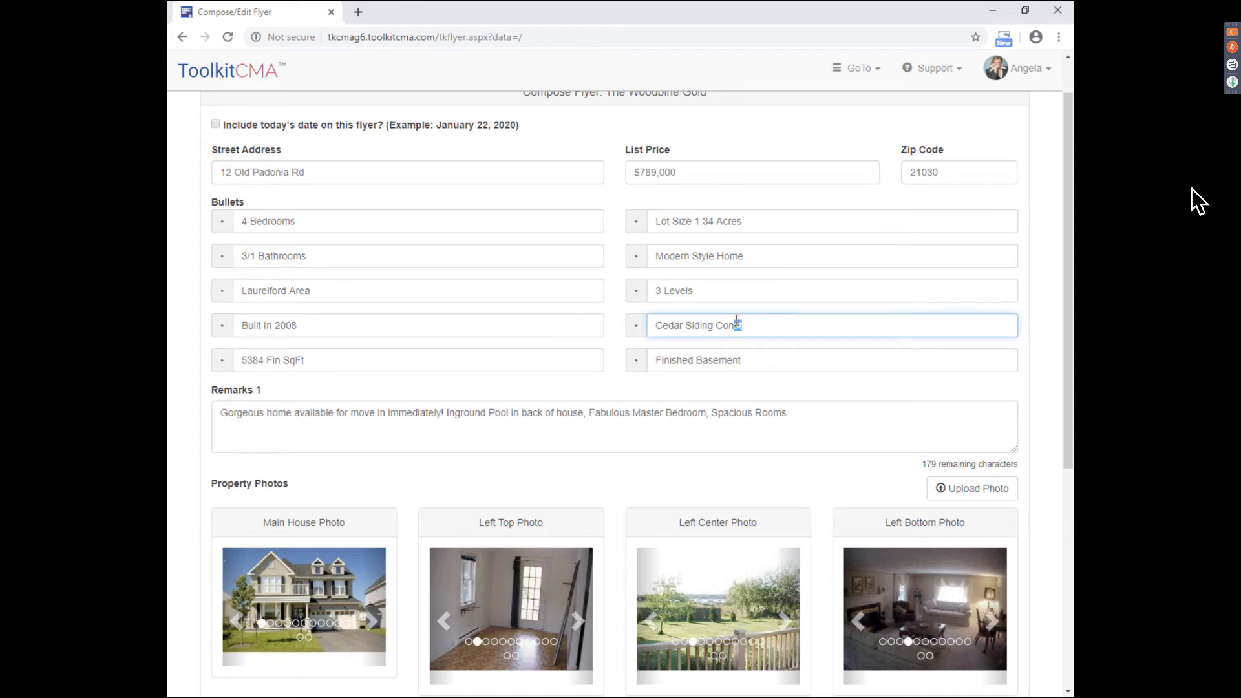
{"action": "left_click_drag", "start_coordinate": [780, 321], "coordinate": [648, 321]}
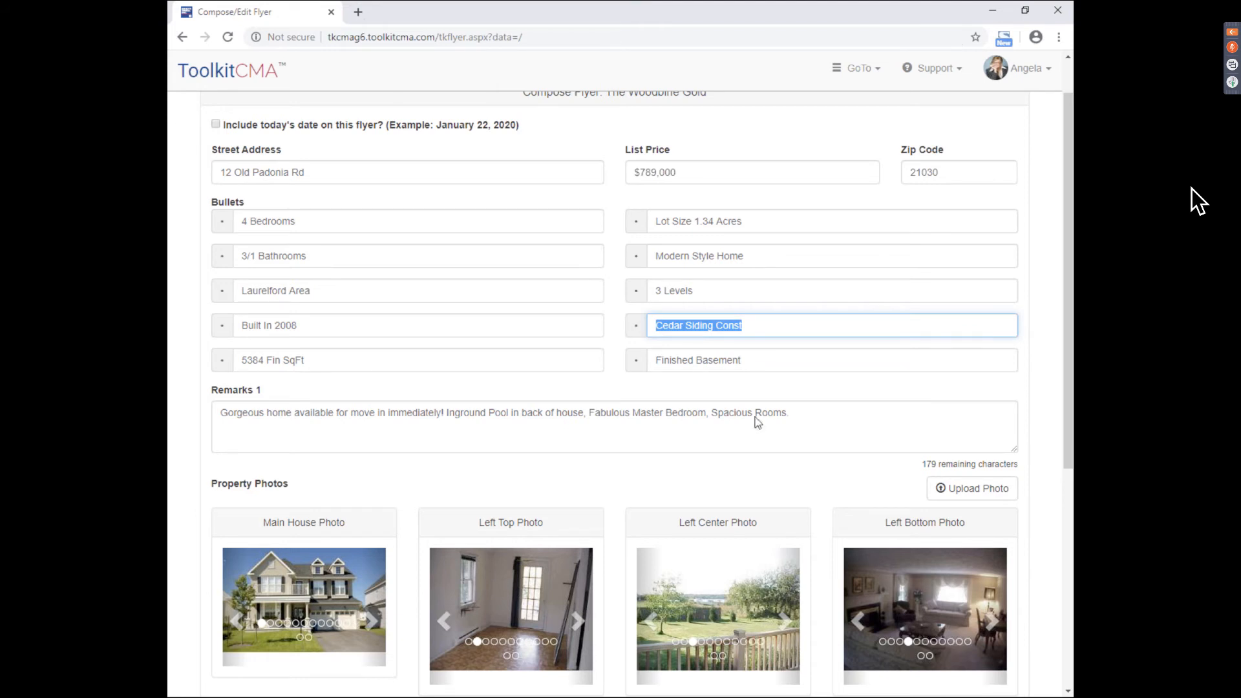
{"action": "key", "text": "BackSpace"}
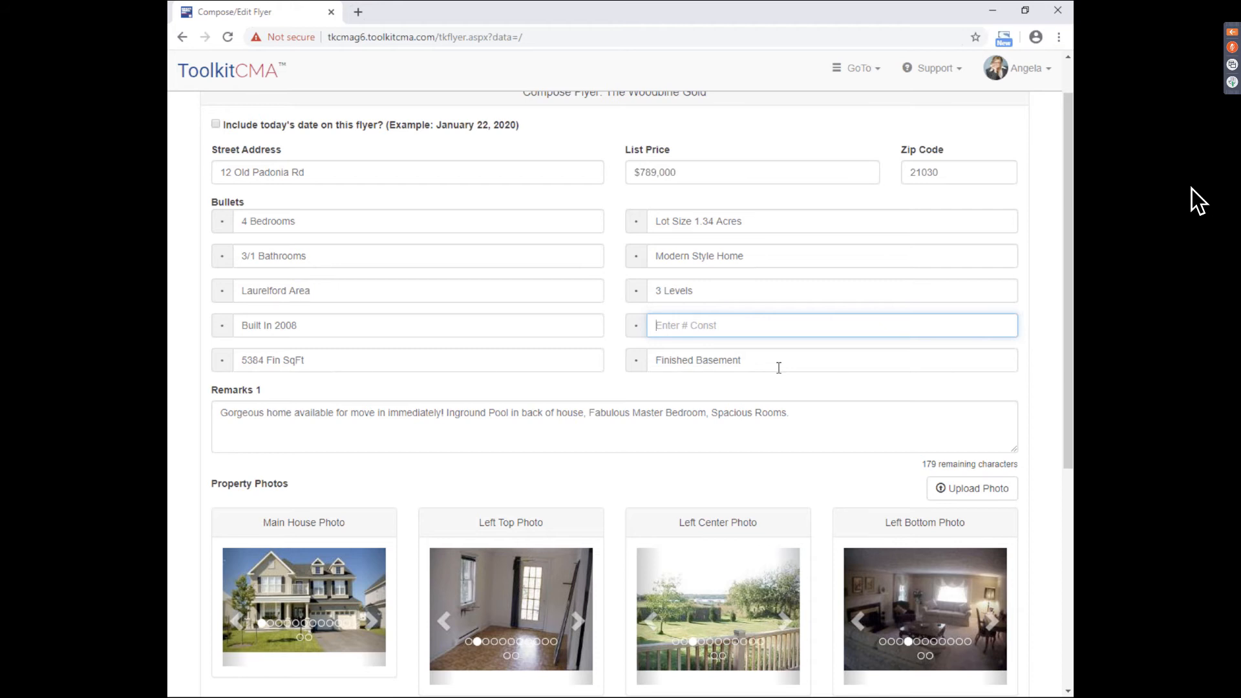
{"action": "left_click", "coordinate": [828, 418]}
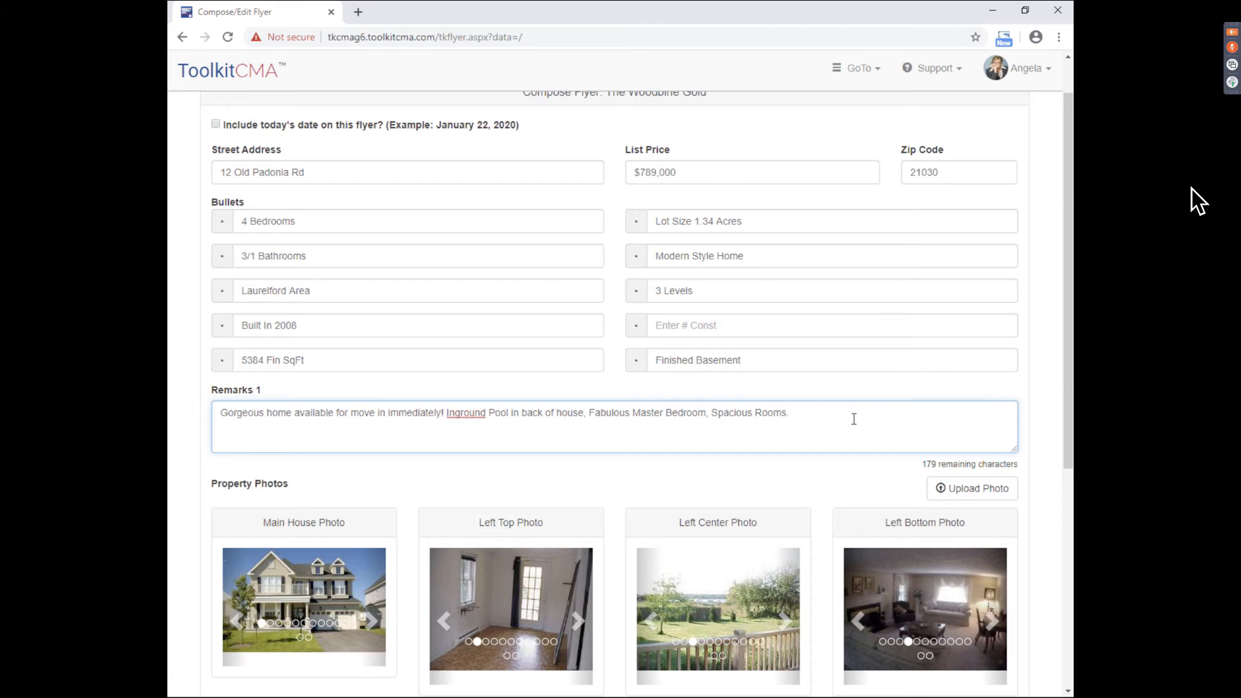
{"action": "left_click", "coordinate": [1063, 384]}
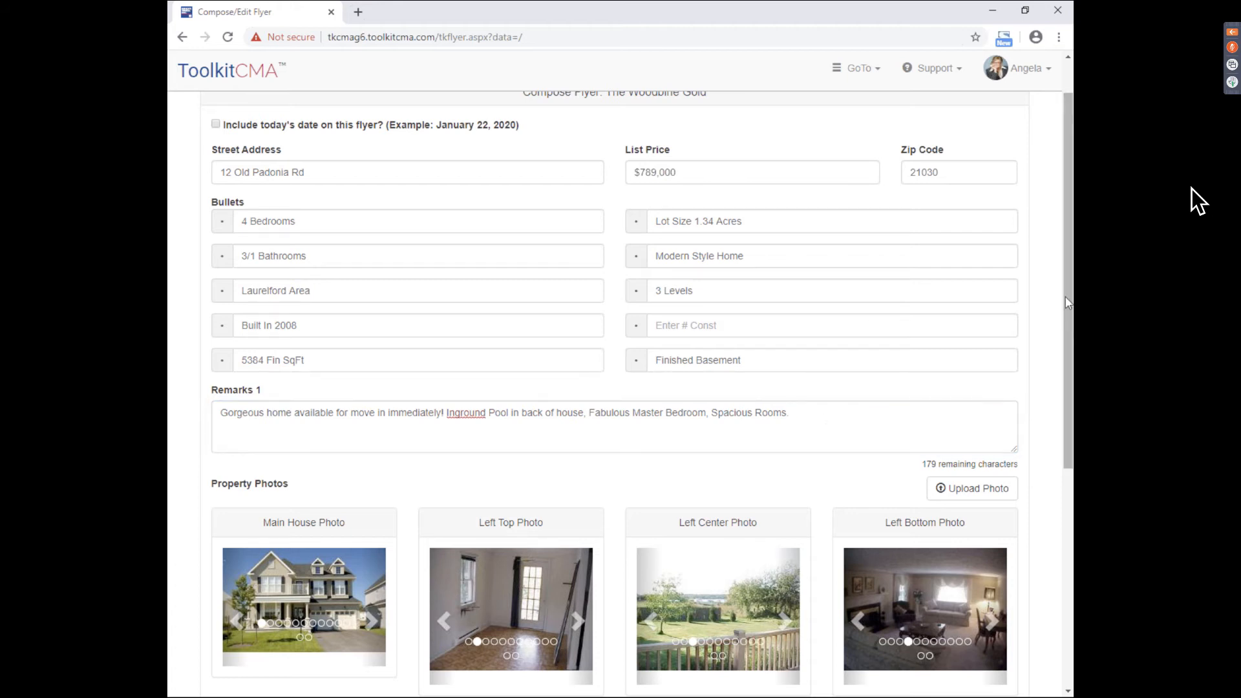
{"action": "scroll", "coordinate": [1199, 200], "scroll_direction": "down", "scroll_amount": 3}
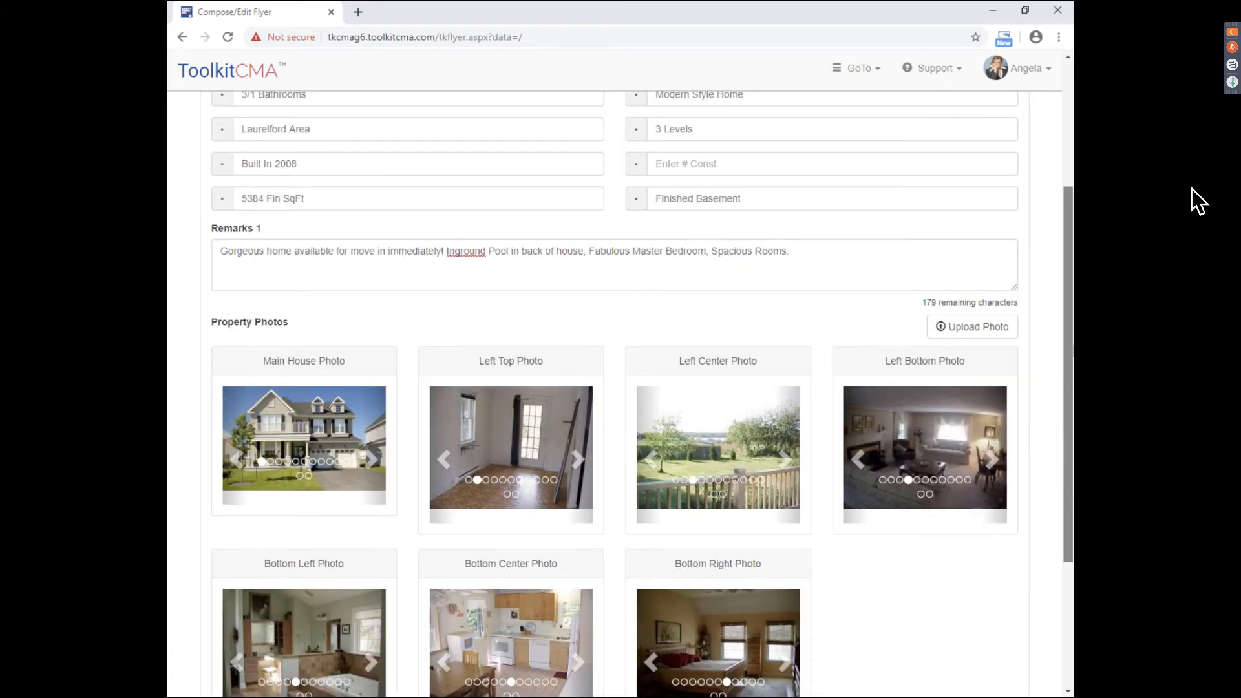
{"action": "scroll", "coordinate": [1198, 200], "scroll_direction": "down", "scroll_amount": 2}
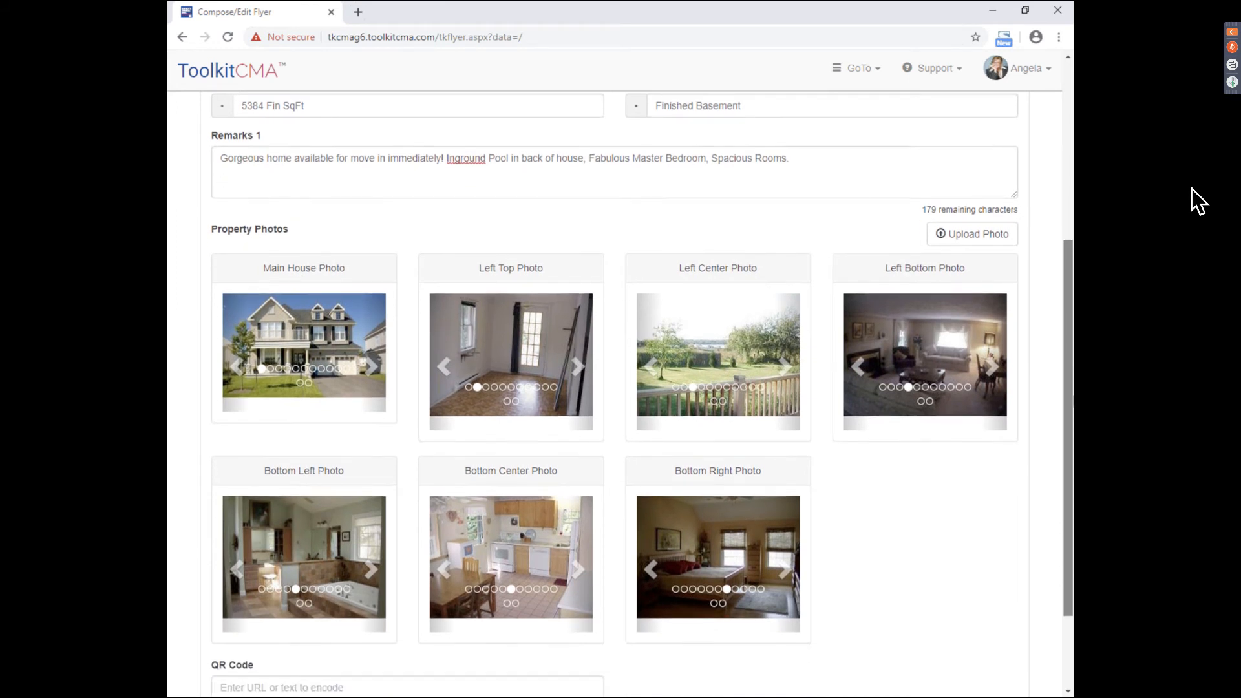
{"action": "scroll", "coordinate": [1199, 200], "scroll_direction": "down", "scroll_amount": 1}
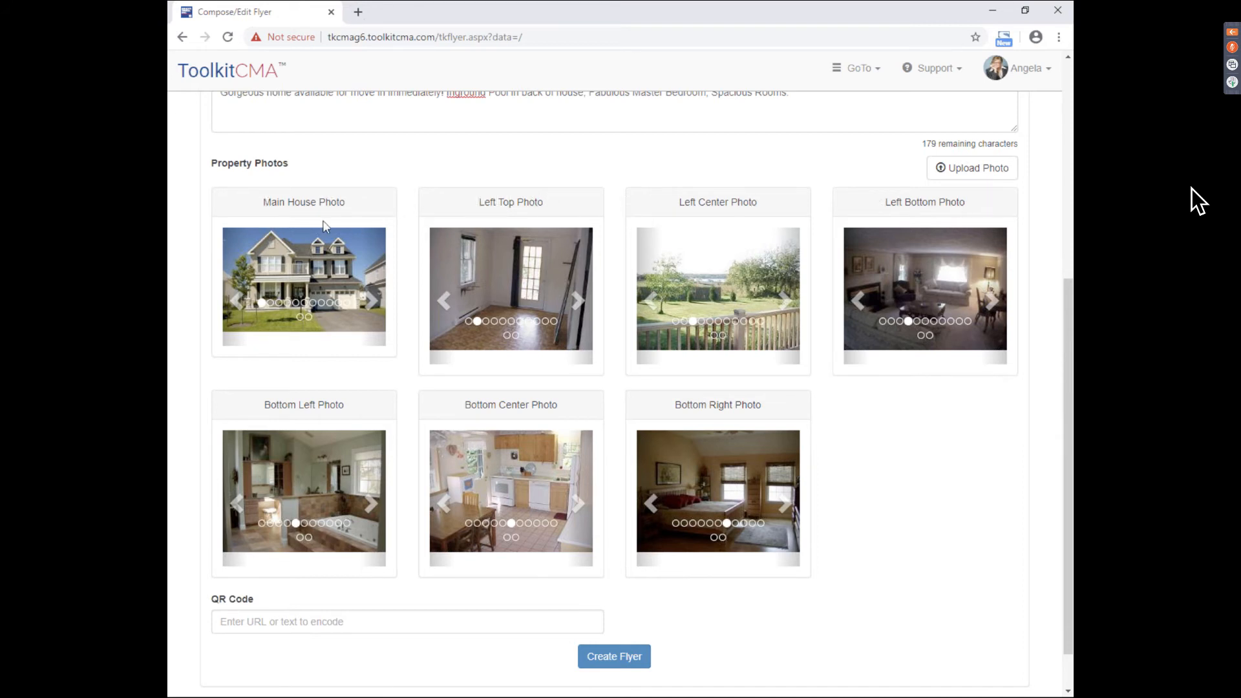
- Highlight the Main House Photo and Left Top Photo headings to point them out
{"action": "left_click_drag", "start_coordinate": [262, 202], "coordinate": [342, 203]}
{"action": "left_click", "coordinate": [349, 214]}
{"action": "left_click_drag", "start_coordinate": [479, 203], "coordinate": [544, 204]}
{"action": "left_click", "coordinate": [488, 202]}
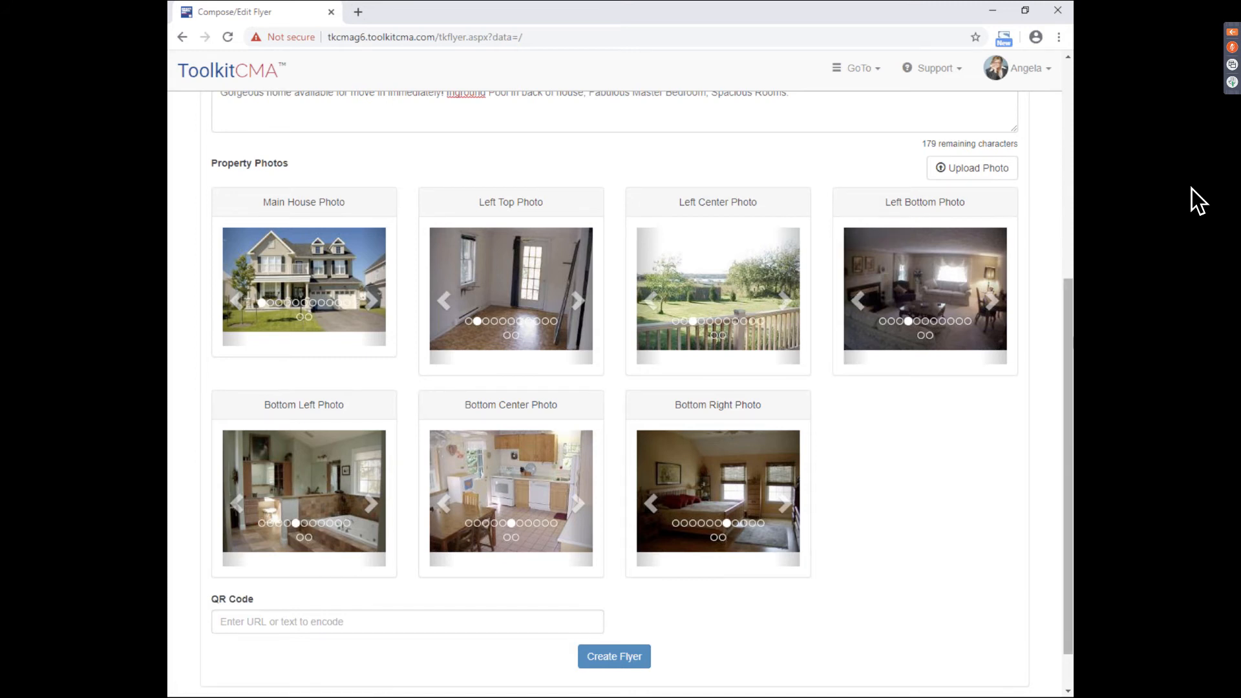
- Cycle through the Left Top Photo carousel pictures with its right arrow
{"action": "scroll", "coordinate": [423, 277], "scroll_direction": "down", "scroll_amount": 1}
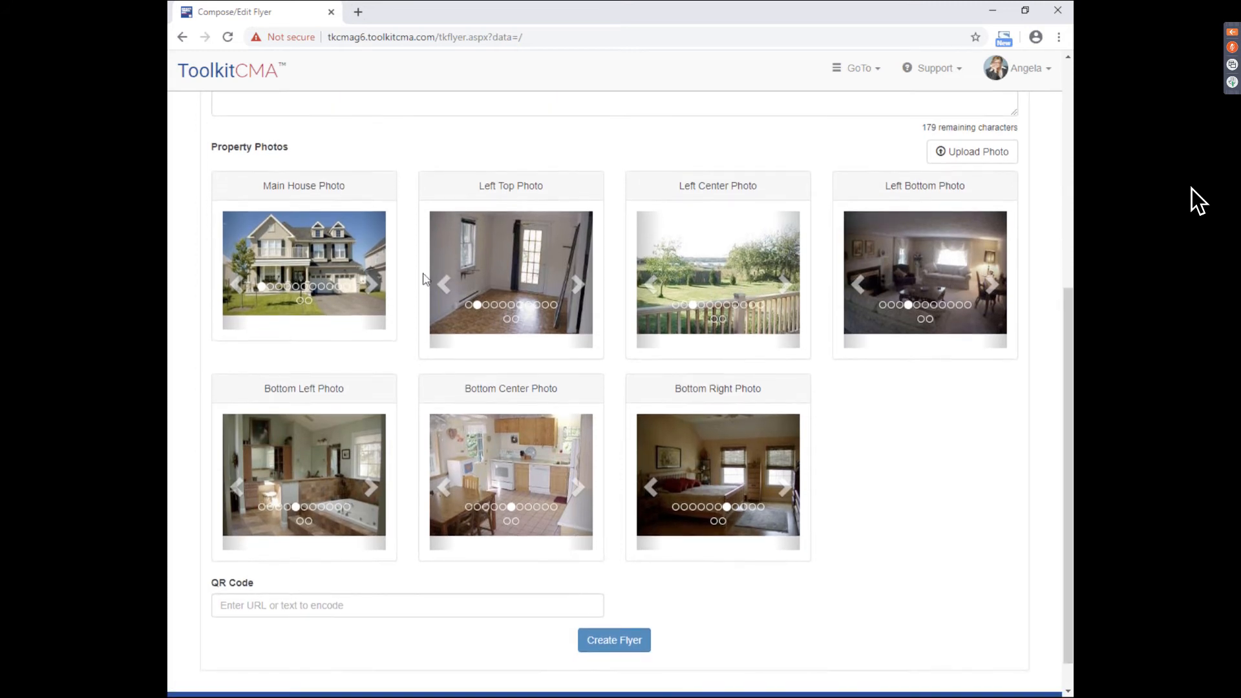
{"action": "left_click", "coordinate": [579, 285]}
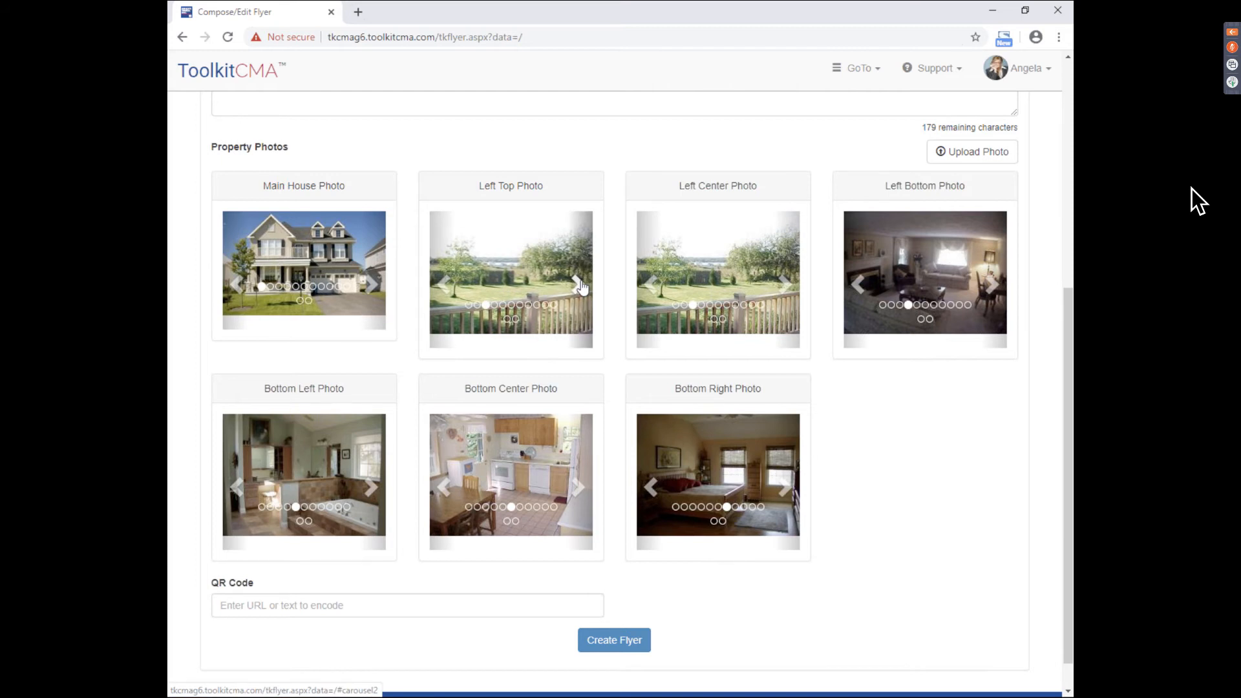
{"action": "left_click", "coordinate": [579, 285]}
{"action": "left_click", "coordinate": [579, 285]}
{"action": "left_click", "coordinate": [578, 285]}
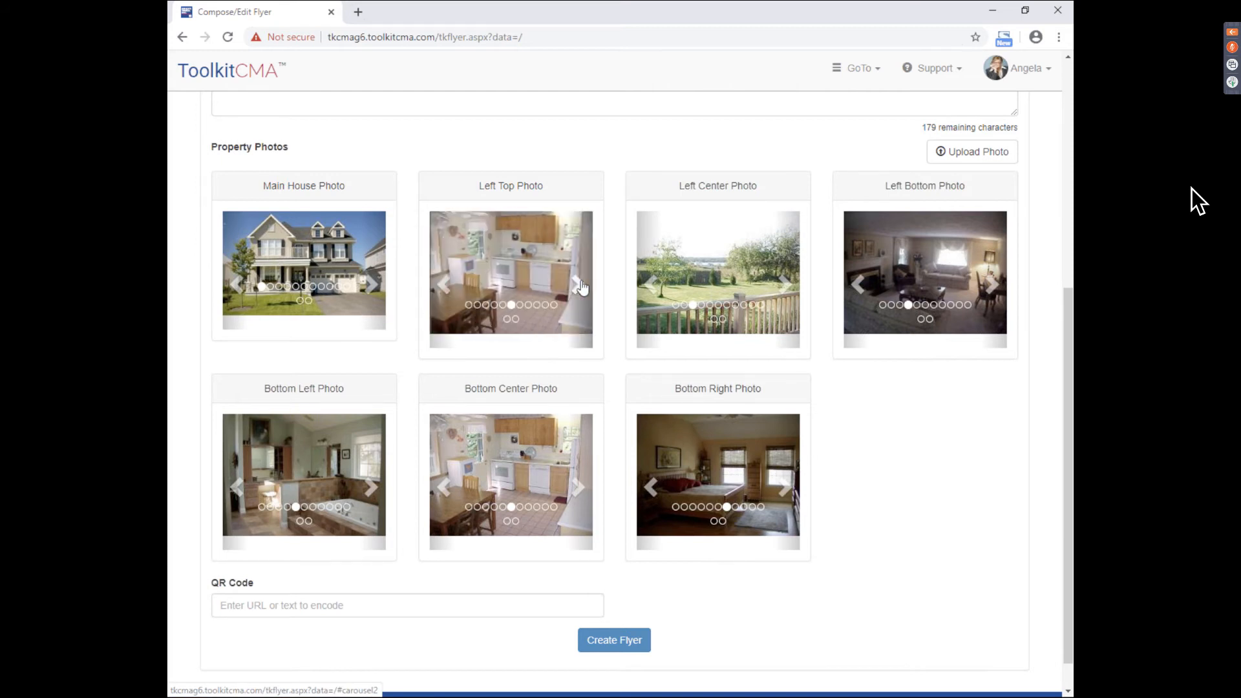
{"action": "left_click", "coordinate": [578, 285]}
{"action": "left_click", "coordinate": [578, 285]}
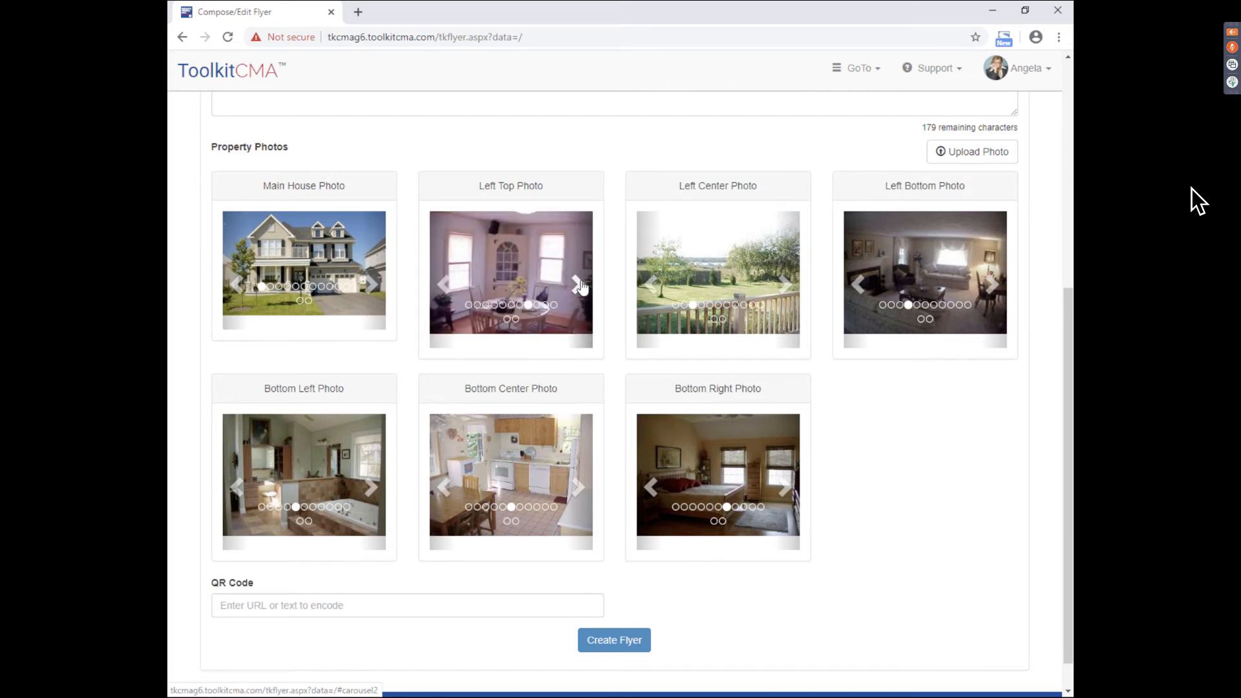
{"action": "left_click", "coordinate": [578, 285]}
{"action": "left_click", "coordinate": [578, 285]}
{"action": "left_click", "coordinate": [579, 285]}
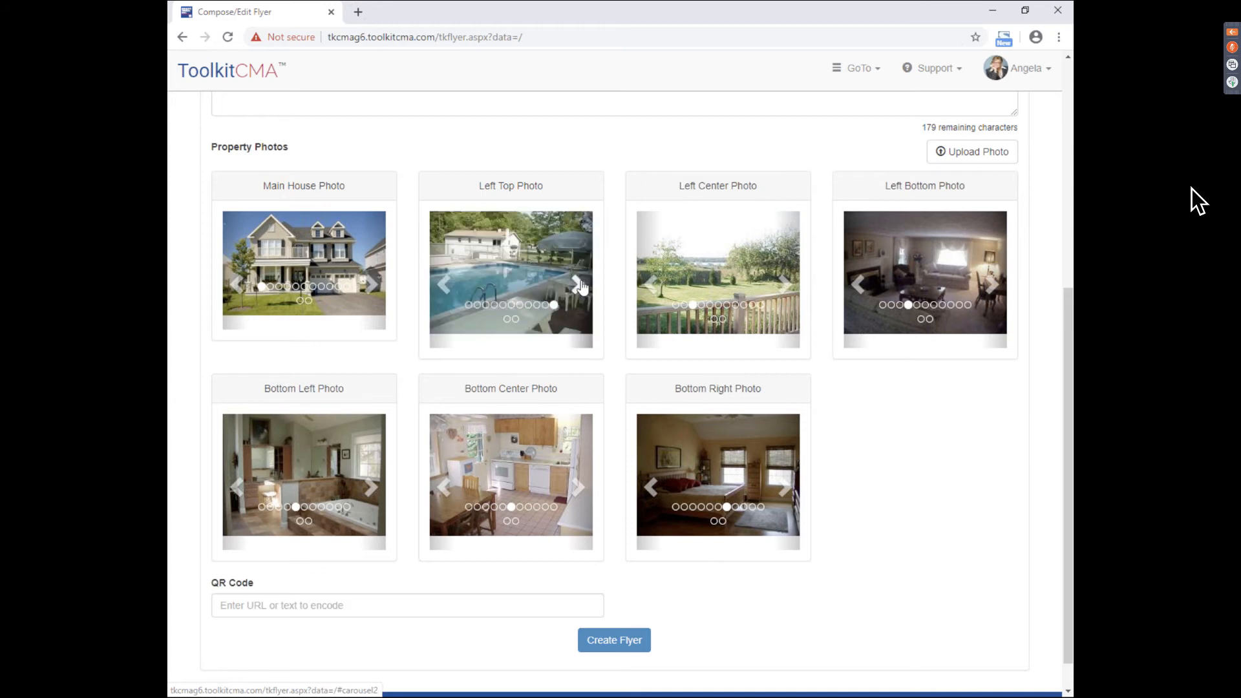
{"action": "left_click", "coordinate": [578, 285]}
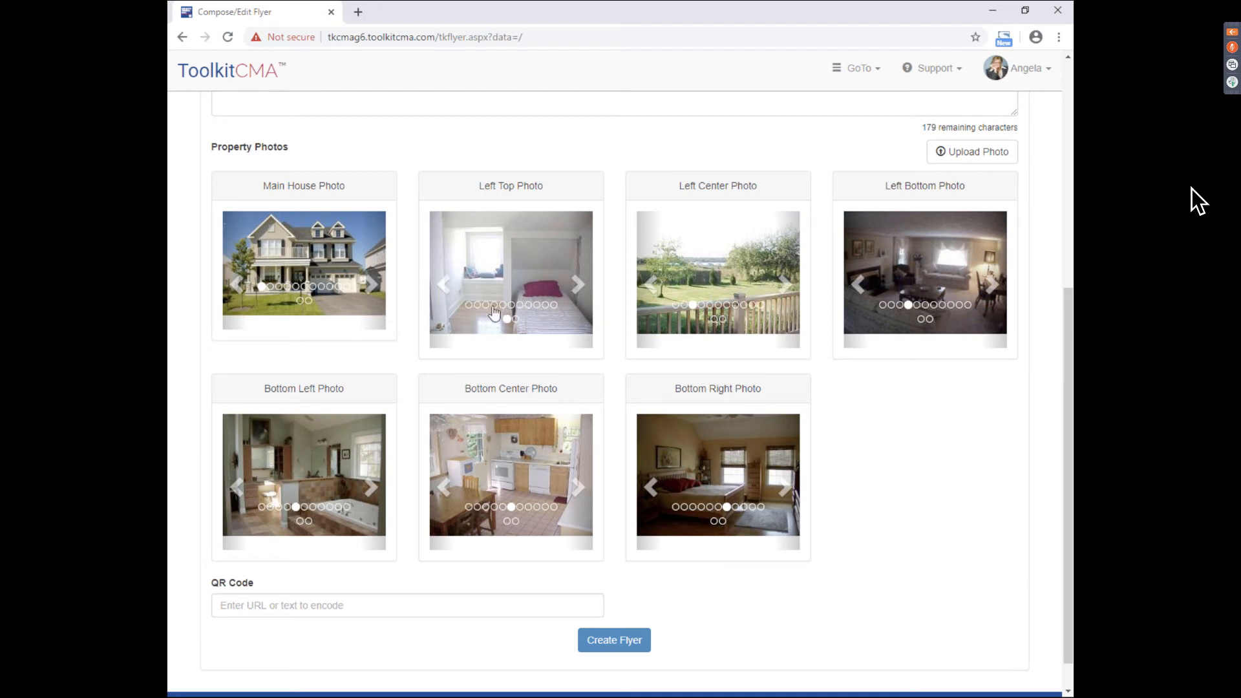
- Use the indicator dots to set Left Top Photo to the backyard pool picture
{"action": "left_click", "coordinate": [546, 306]}
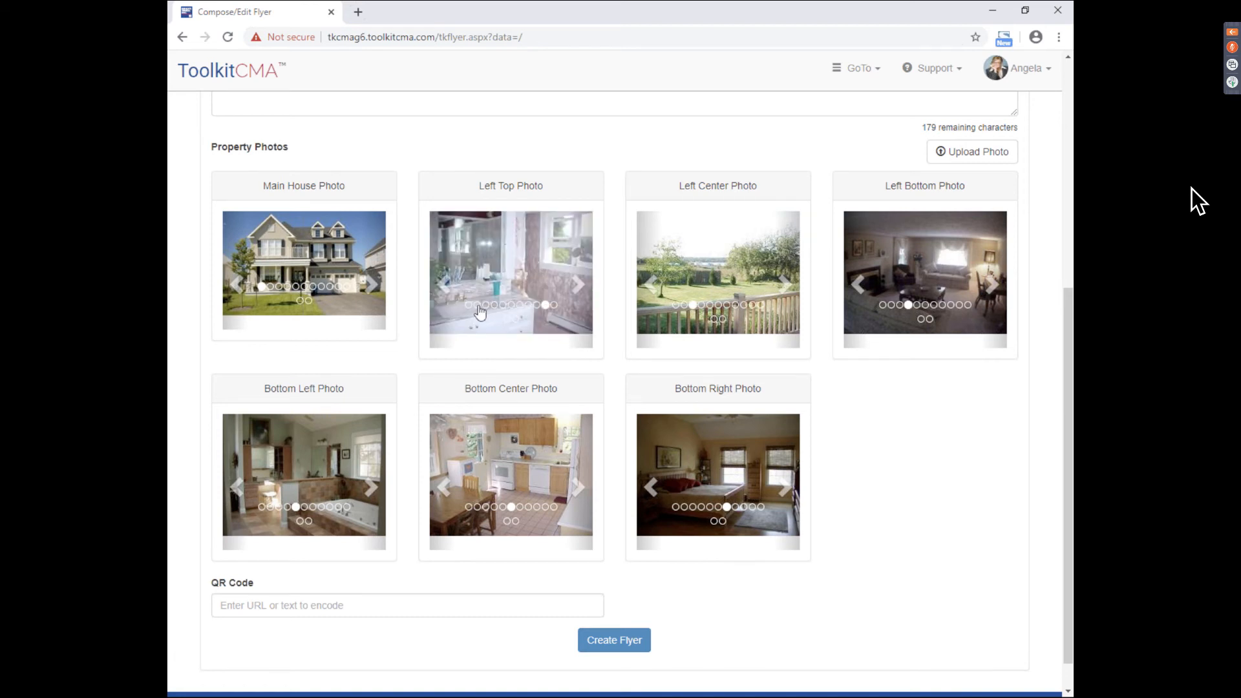
{"action": "left_click", "coordinate": [478, 306]}
{"action": "left_click", "coordinate": [554, 305]}
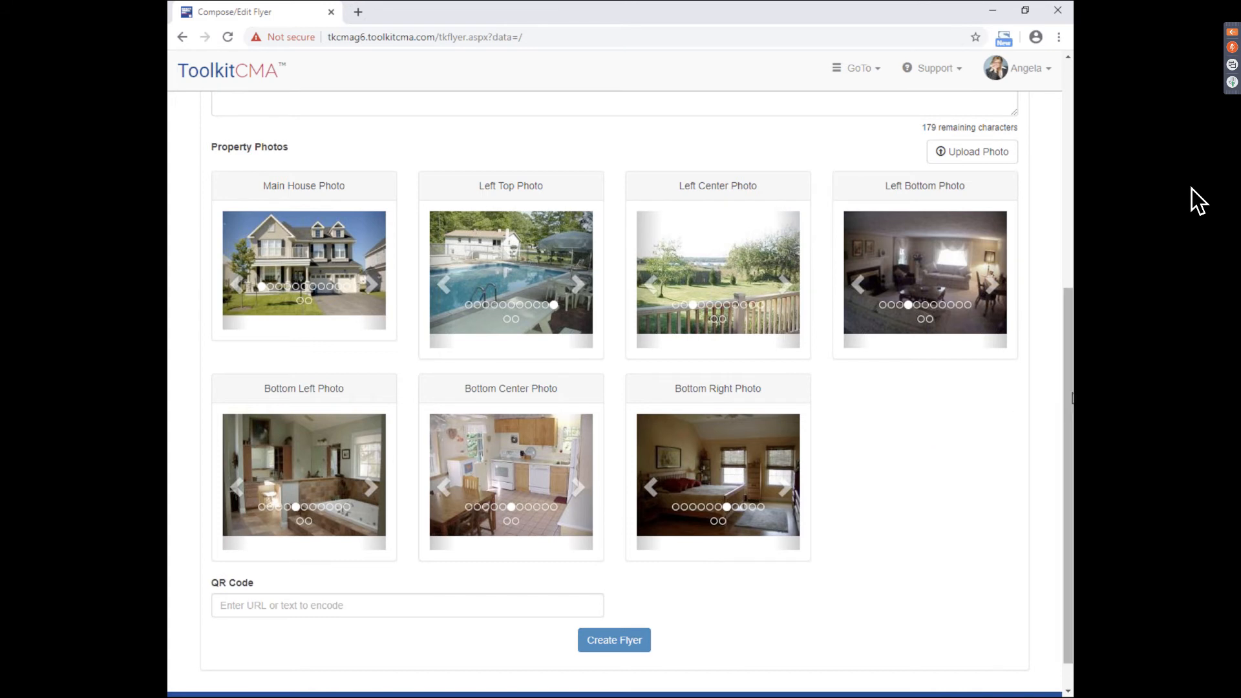
{"action": "left_click_drag", "start_coordinate": [1069, 394], "coordinate": [1069, 353]}
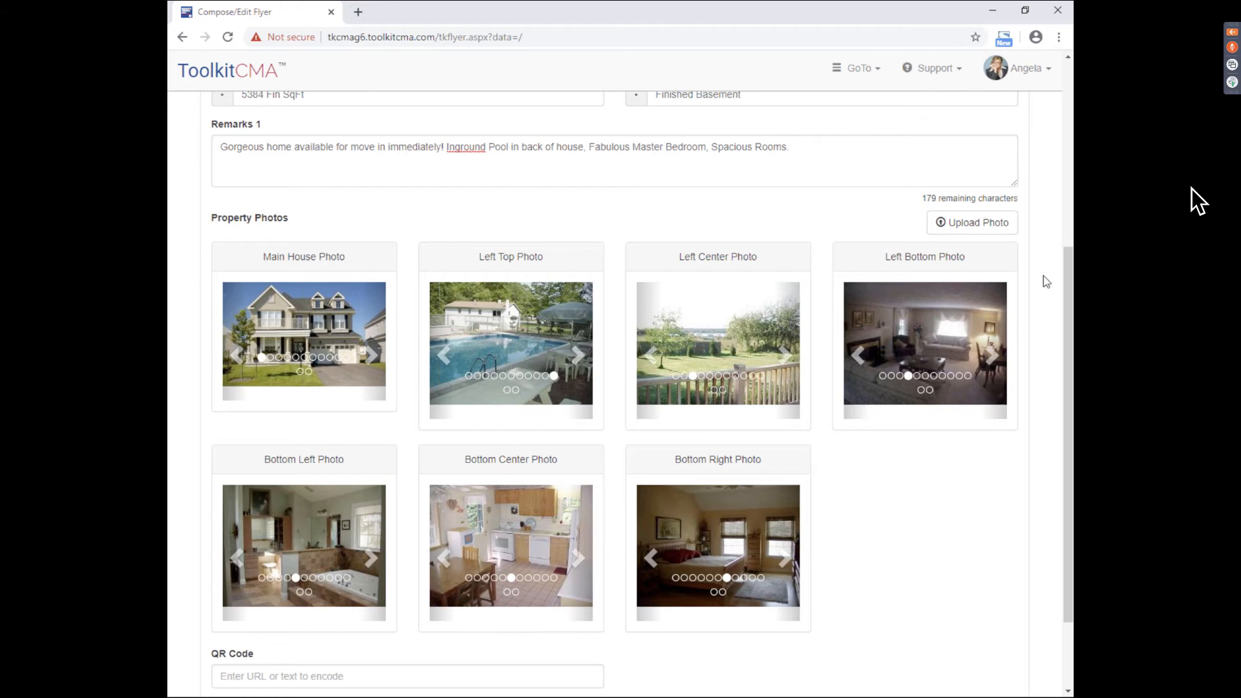
- Upload house.jpg as a new flyer photo through the Upload Photo form
{"action": "left_click", "coordinate": [971, 234]}
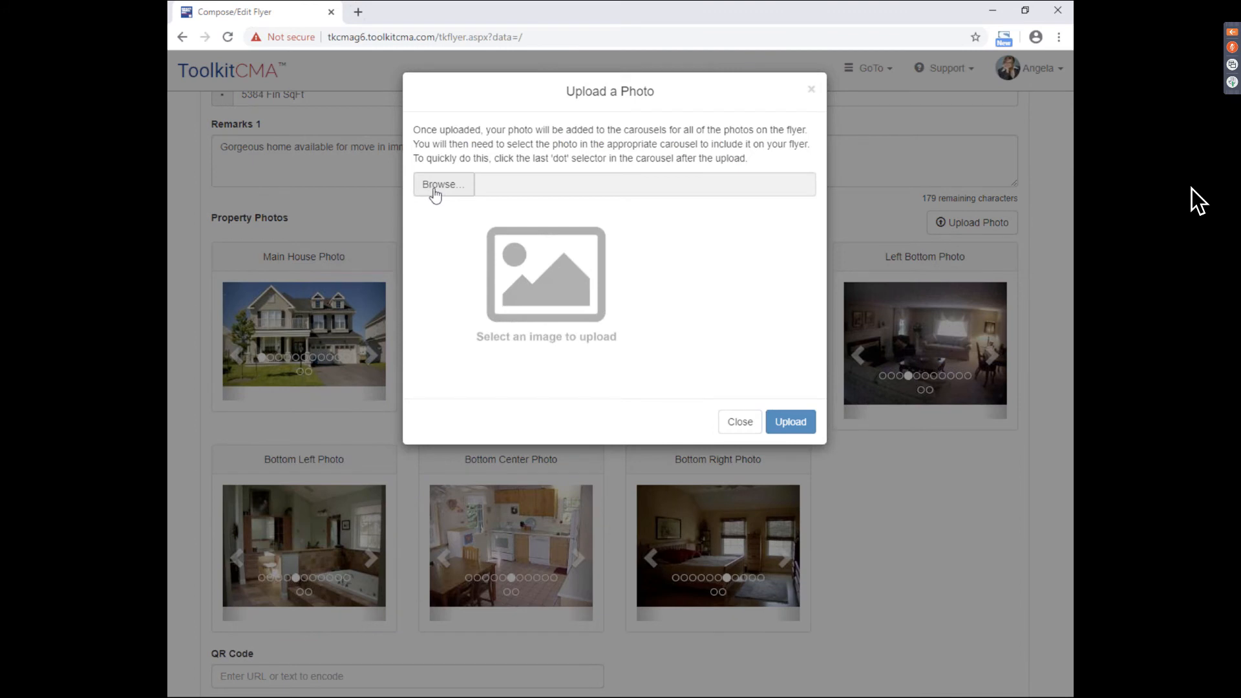
{"action": "left_click", "coordinate": [435, 194]}
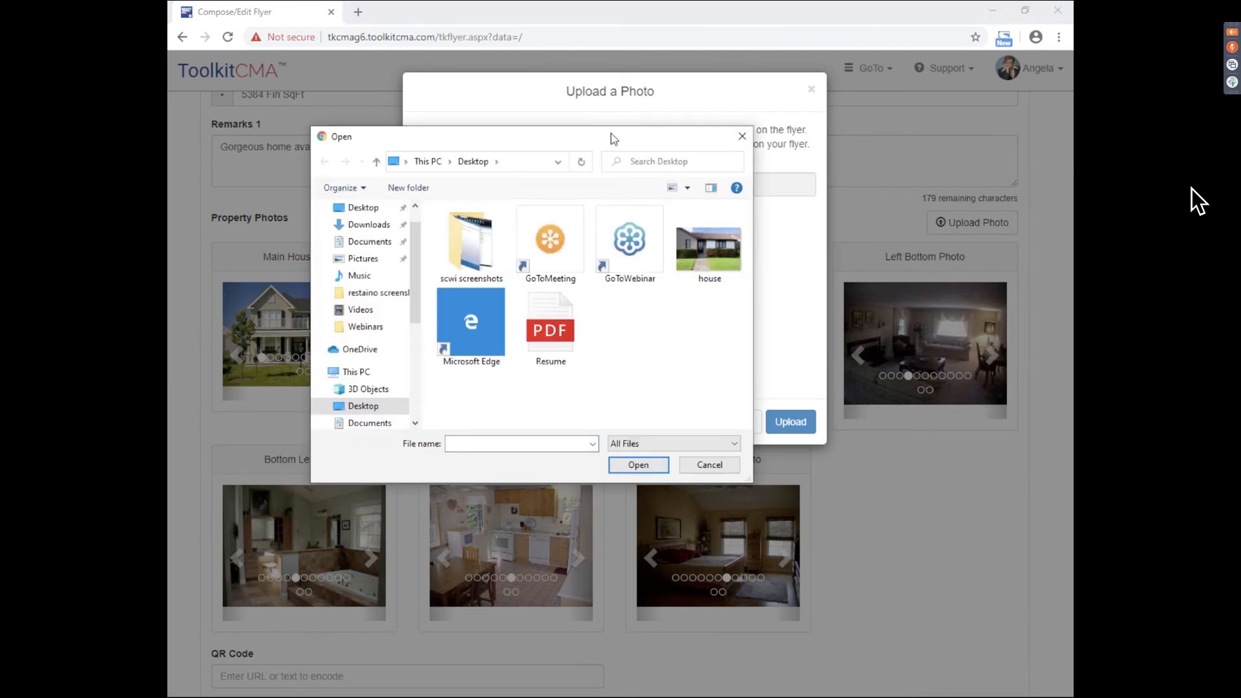
{"action": "left_click_drag", "start_coordinate": [611, 134], "coordinate": [595, 127]}
{"action": "left_click_drag", "start_coordinate": [736, 202], "coordinate": [754, 201]}
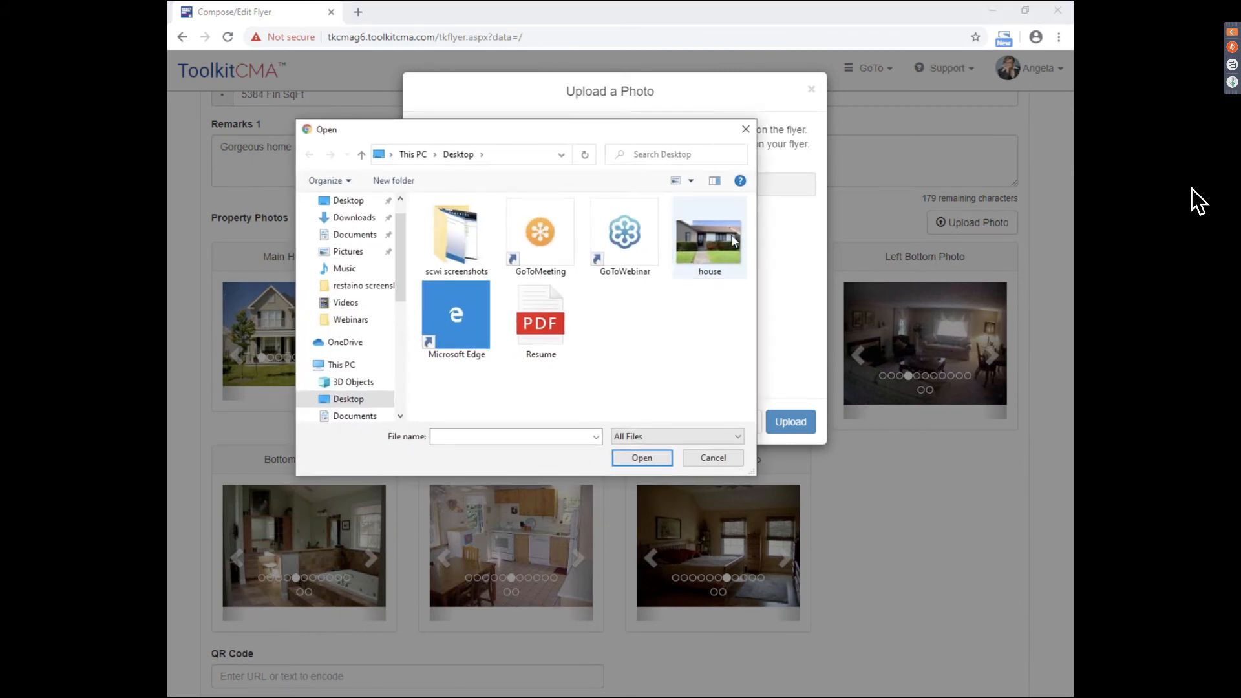
{"action": "left_click", "coordinate": [709, 239]}
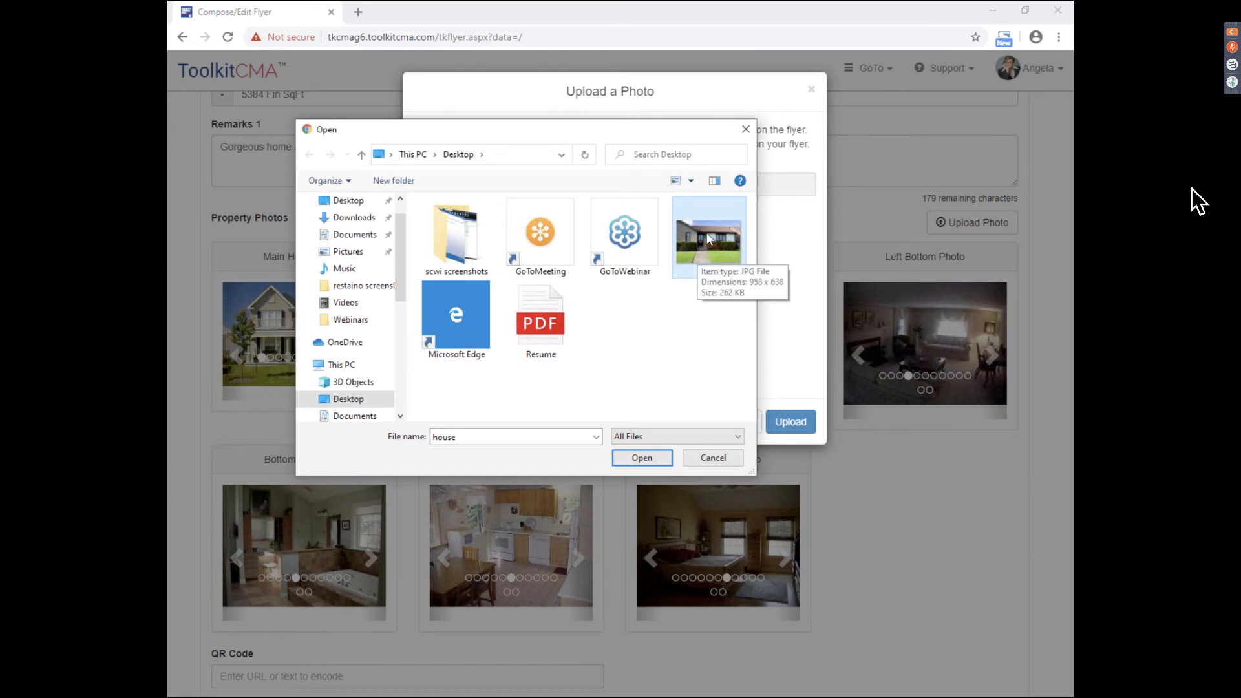
{"action": "double_click", "coordinate": [709, 252]}
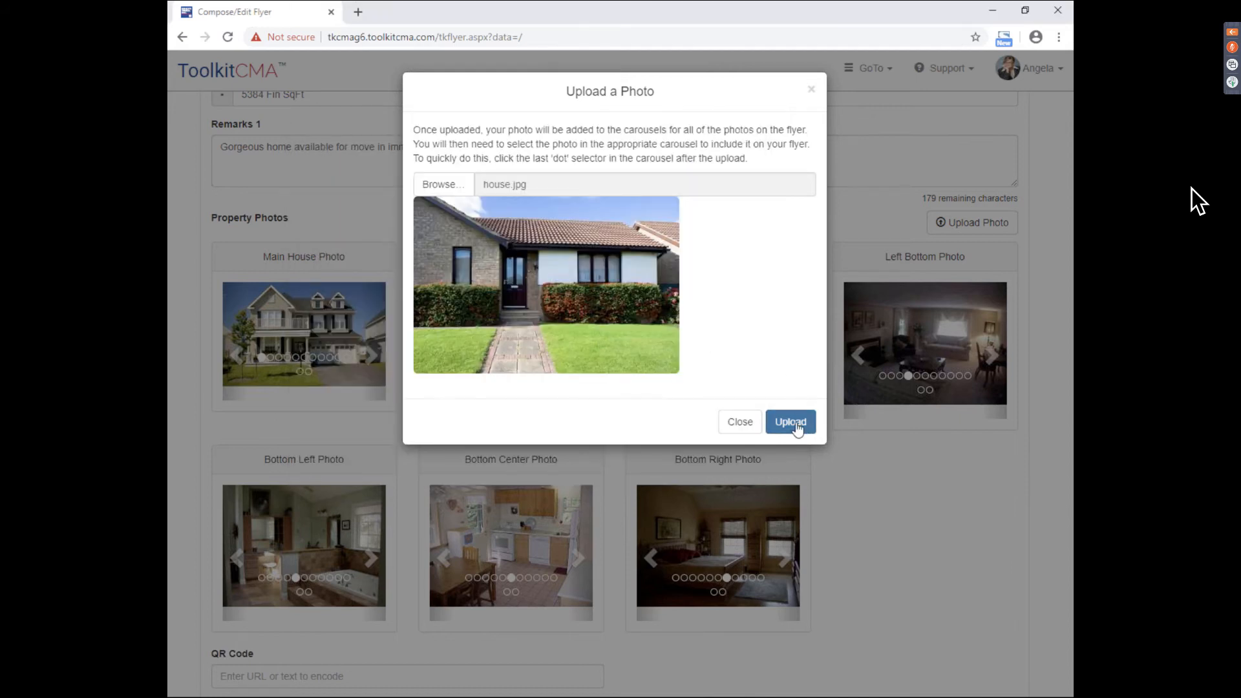
{"action": "left_click", "coordinate": [794, 428]}
- Set the Left Center Photo carousel to the pool table room picture, then go to the QR Code field
{"action": "scroll", "coordinate": [576, 392], "scroll_direction": "down", "scroll_amount": 1}
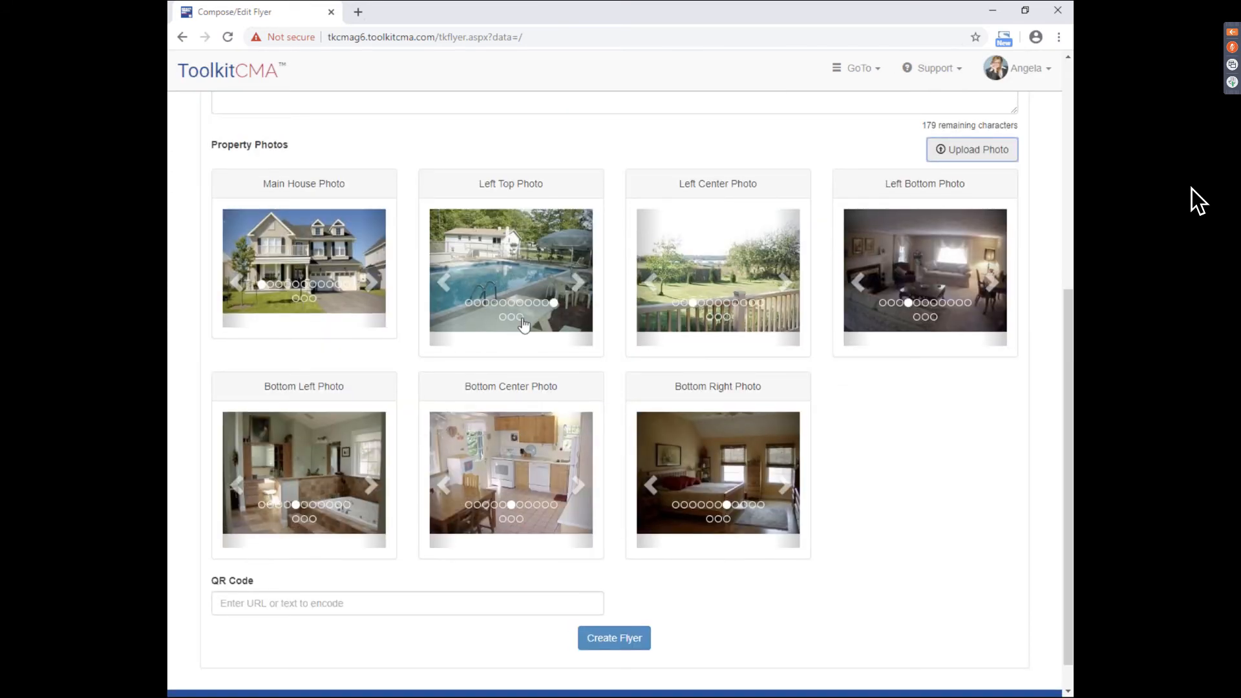
{"action": "left_click", "coordinate": [727, 318]}
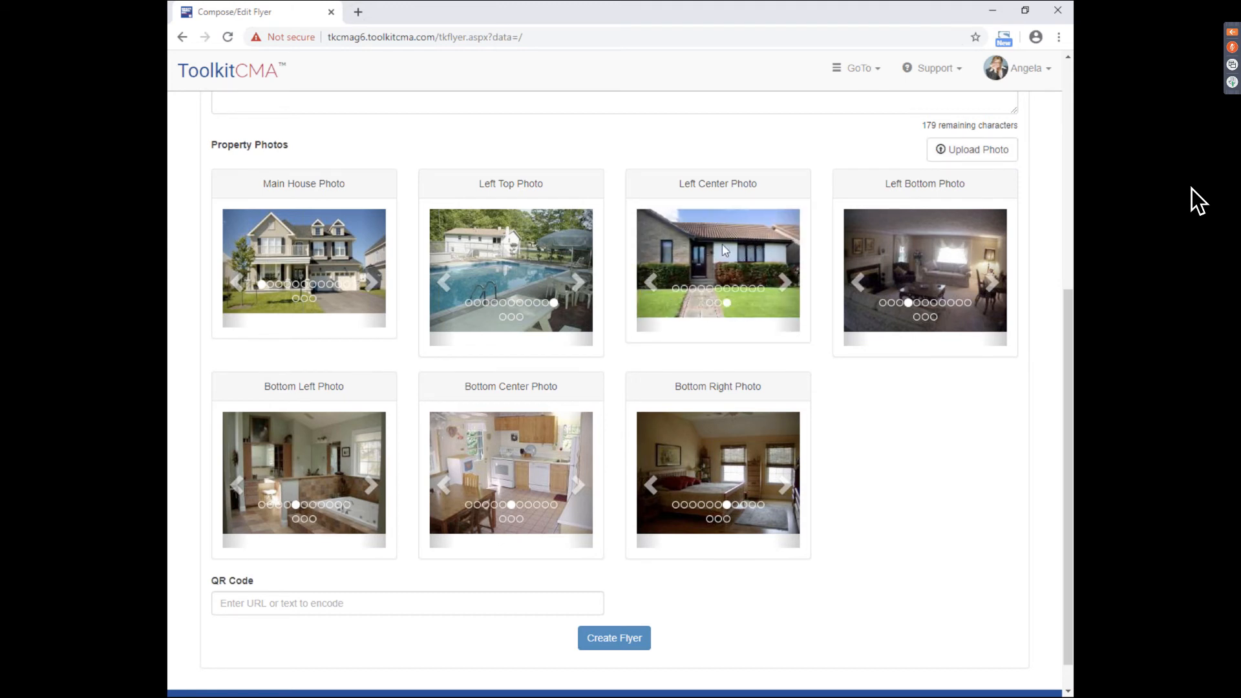
{"action": "left_click", "coordinate": [651, 282]}
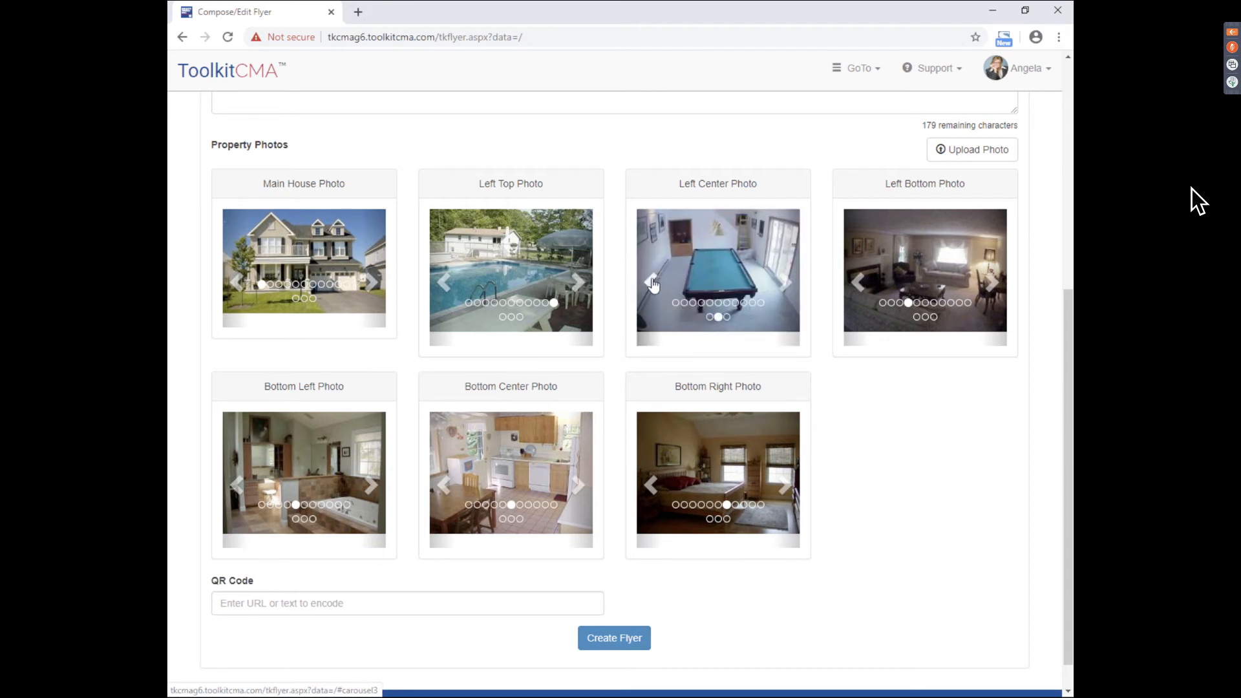
{"action": "left_click", "coordinate": [654, 282]}
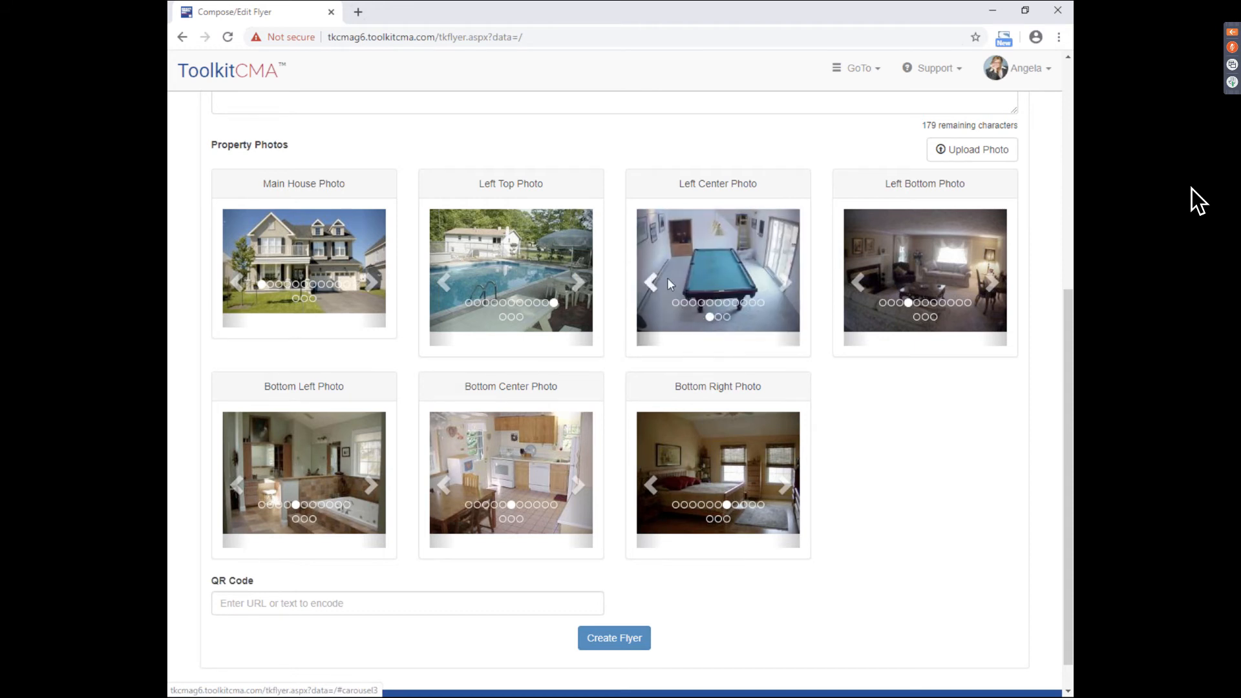
{"action": "left_click", "coordinate": [785, 283]}
{"action": "left_click", "coordinate": [787, 285]}
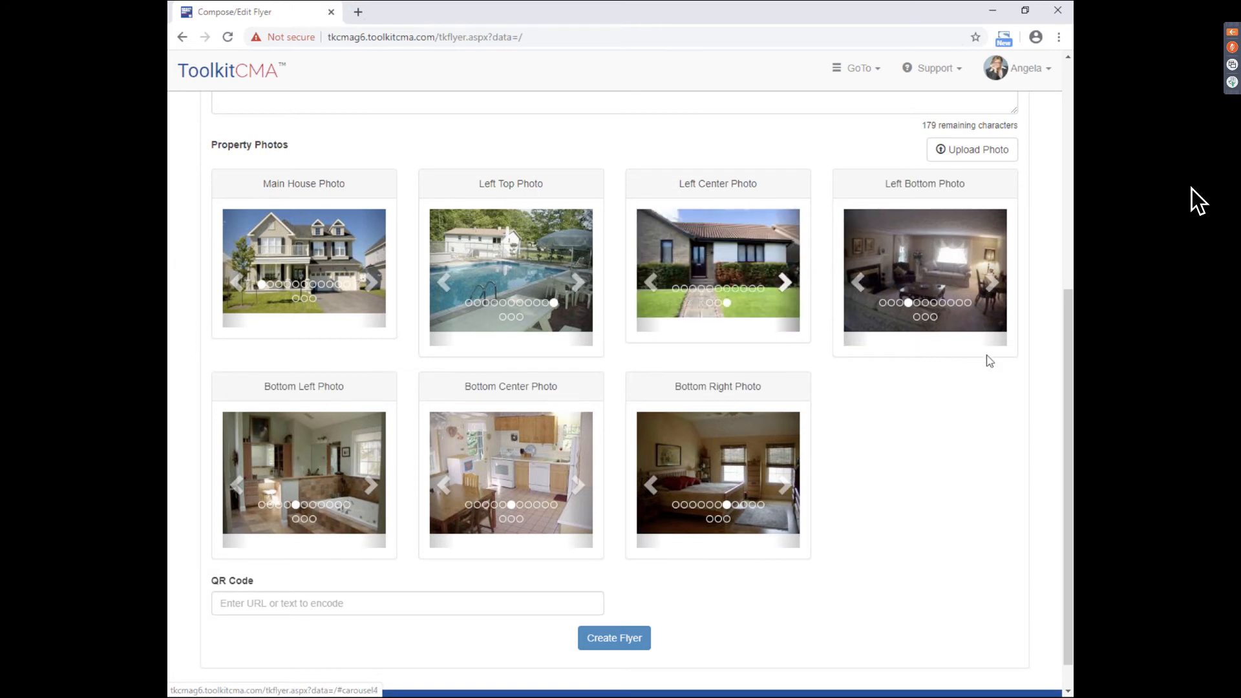
{"action": "left_click", "coordinate": [718, 303]}
{"action": "scroll", "coordinate": [718, 303], "scroll_direction": "down", "scroll_amount": 1}
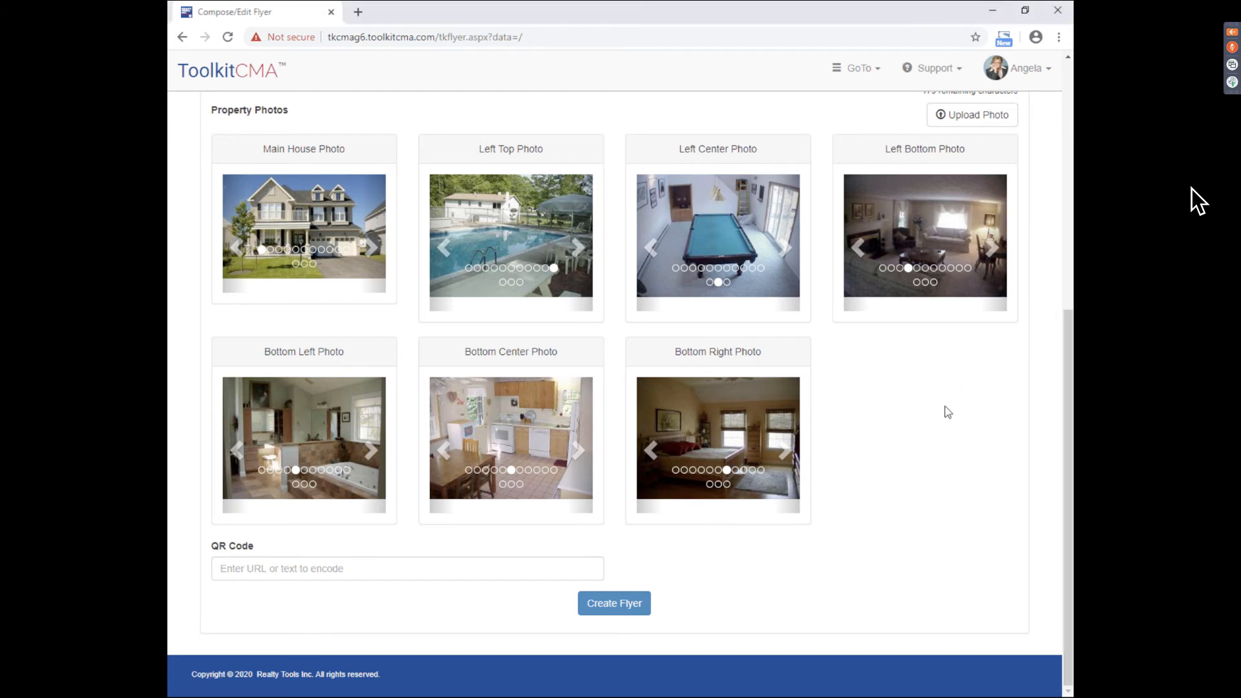
{"action": "left_click", "coordinate": [279, 569]}
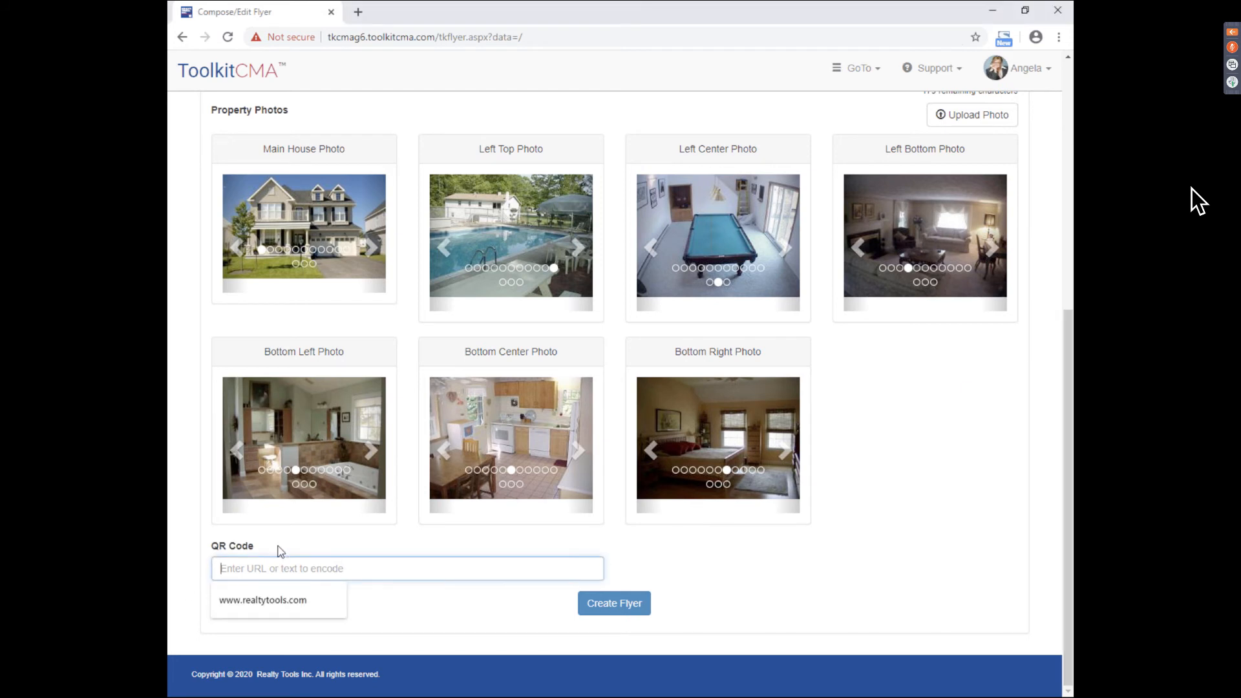
{"action": "type", "text": "www.realtytools.com"}
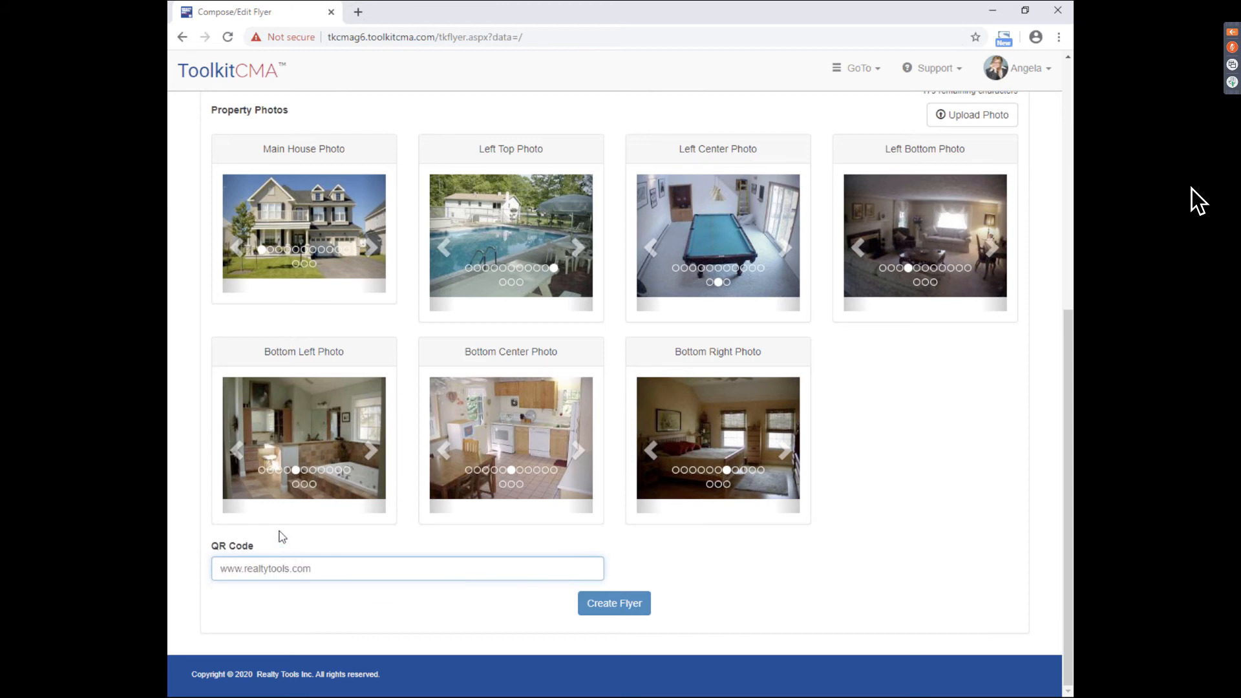
{"action": "left_click", "coordinate": [276, 535]}
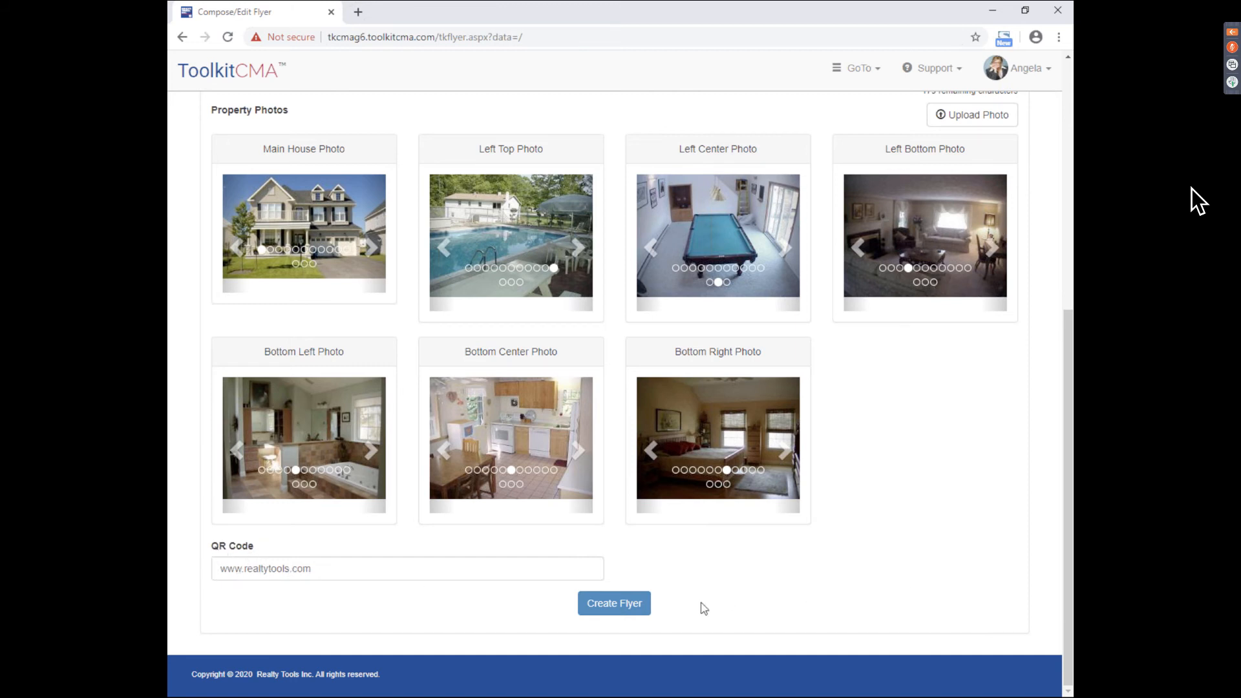
{"action": "left_click", "coordinate": [635, 608]}
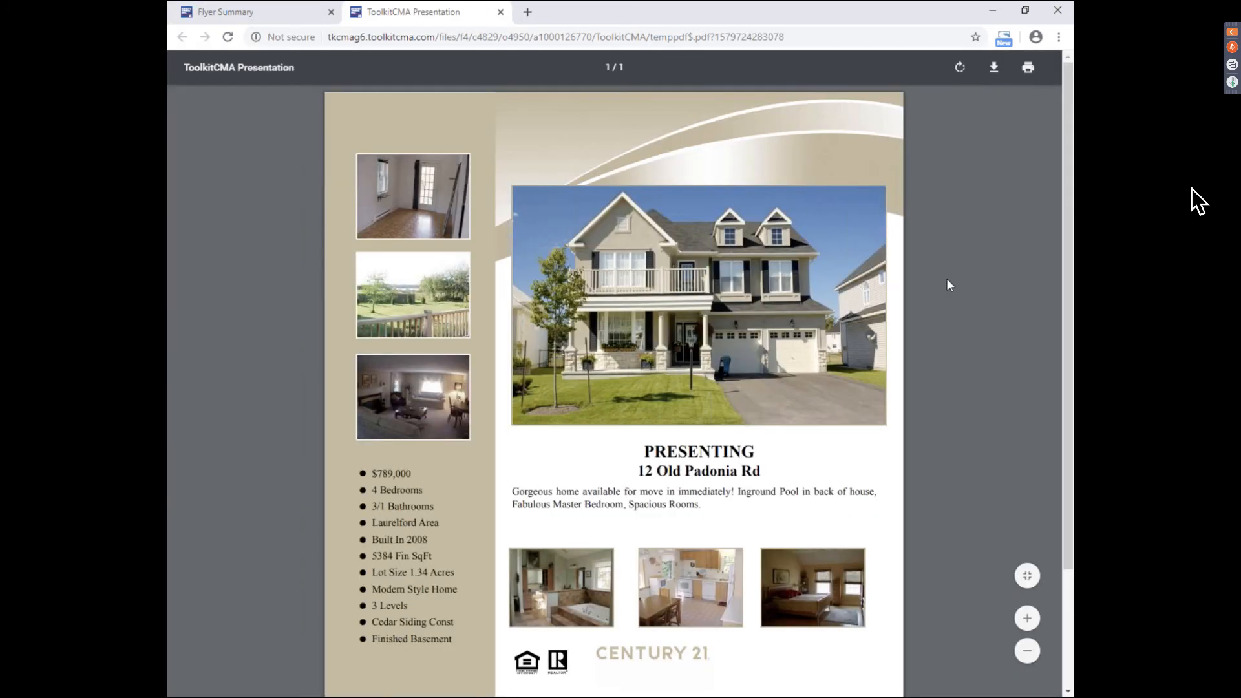
- Look over the flyer PDF, then close the preview to return to the Flyer Summary
{"action": "scroll", "coordinate": [760, 370], "scroll_direction": "down", "scroll_amount": 3}
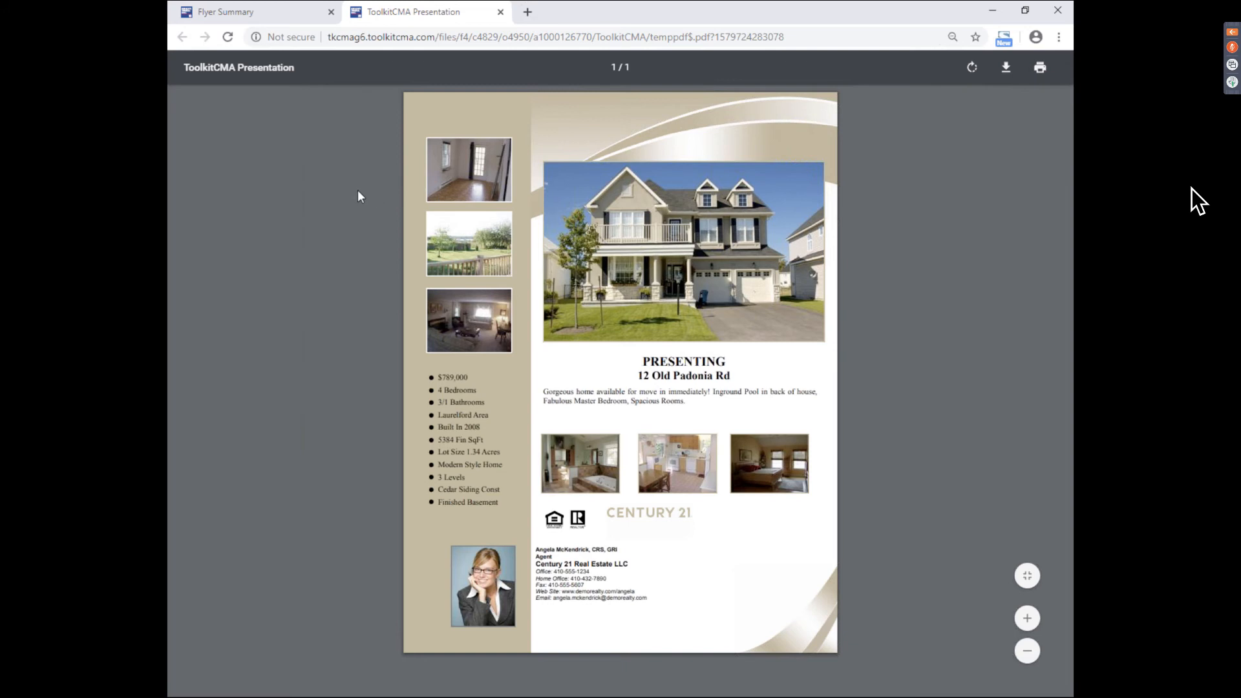
{"action": "left_click", "coordinate": [500, 12]}
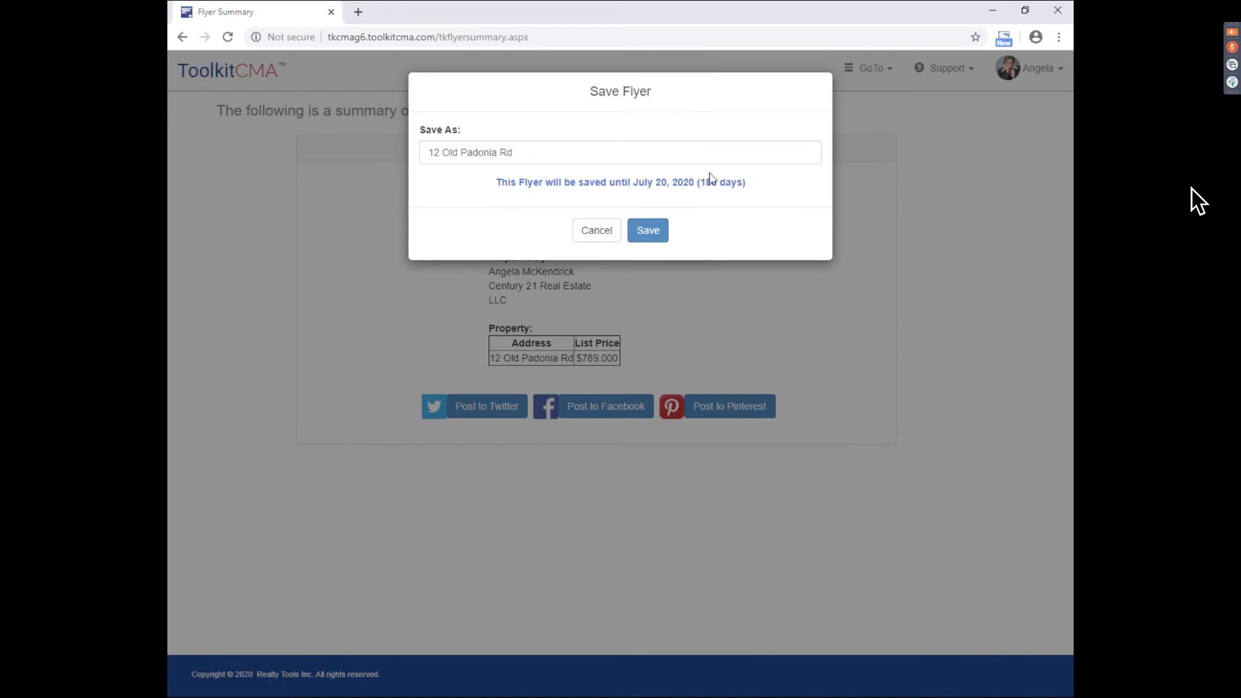
{"action": "left_click_drag", "start_coordinate": [700, 182], "coordinate": [711, 182]}
{"action": "left_click", "coordinate": [745, 183]}
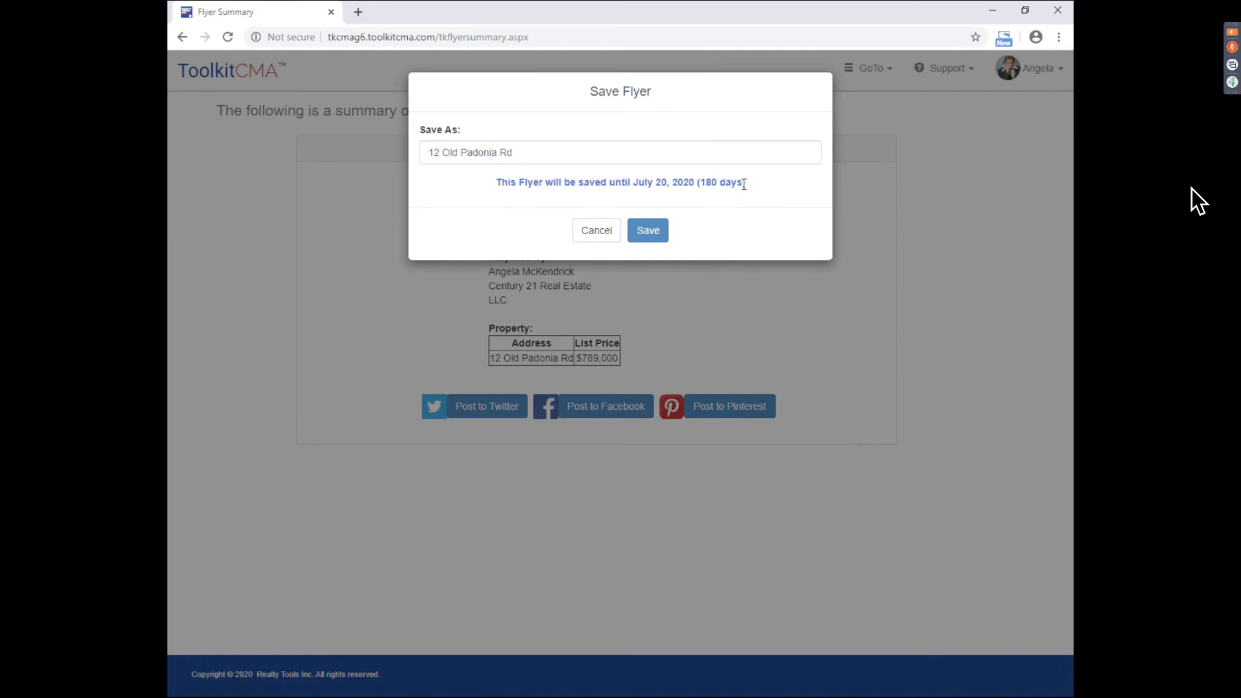
{"action": "left_click", "coordinate": [662, 230]}
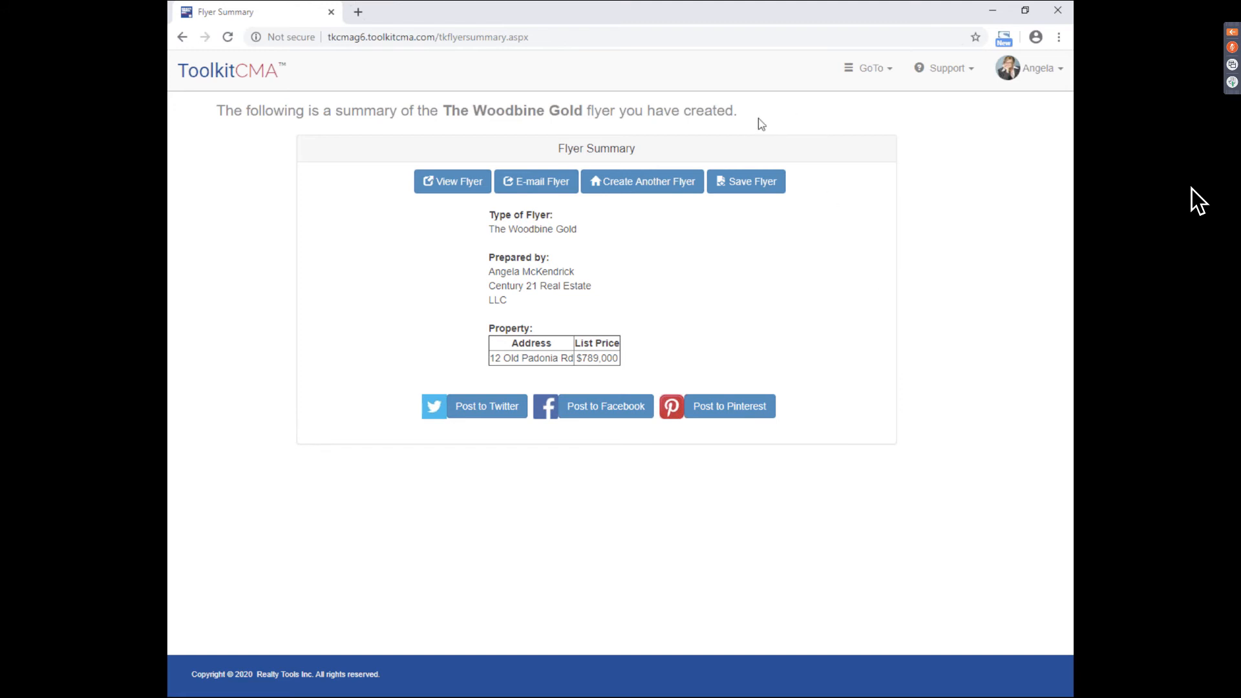
- Return to Compose/Edit Flyer, change the Left Center Photo, and regenerate the flyer
{"action": "left_click", "coordinate": [876, 69]}
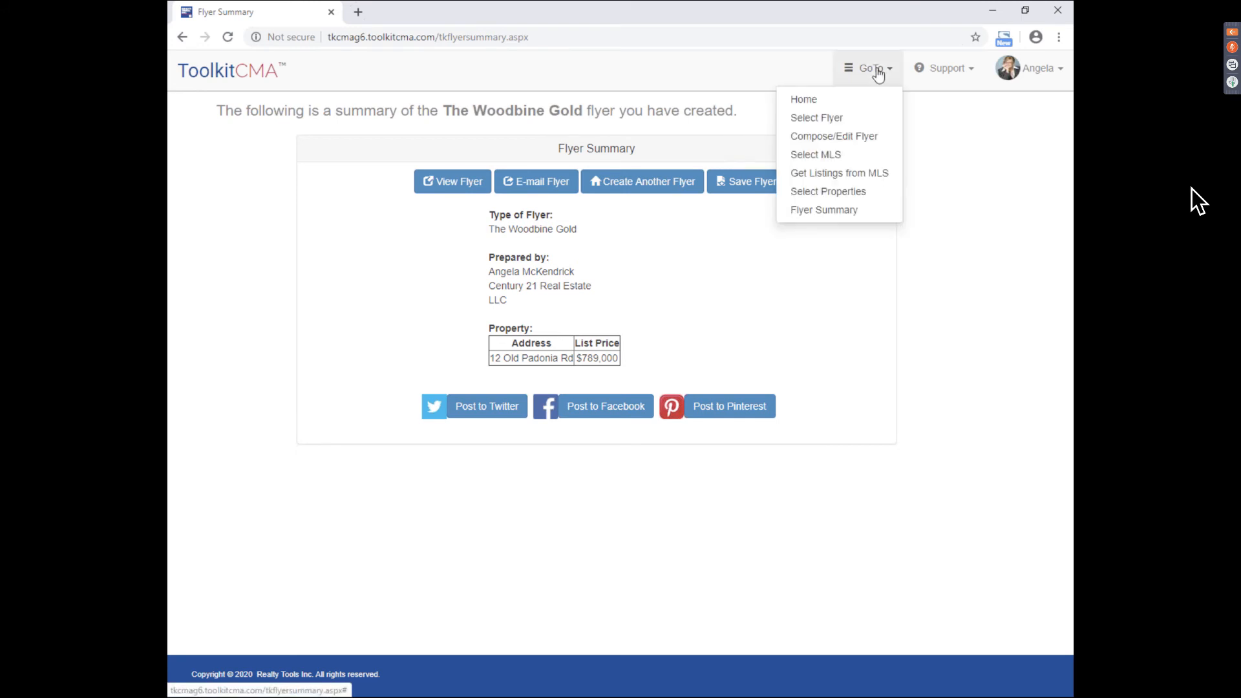
{"action": "left_click", "coordinate": [864, 138]}
{"action": "left_click_drag", "start_coordinate": [1070, 235], "coordinate": [1033, 499]}
{"action": "left_click", "coordinate": [744, 544]}
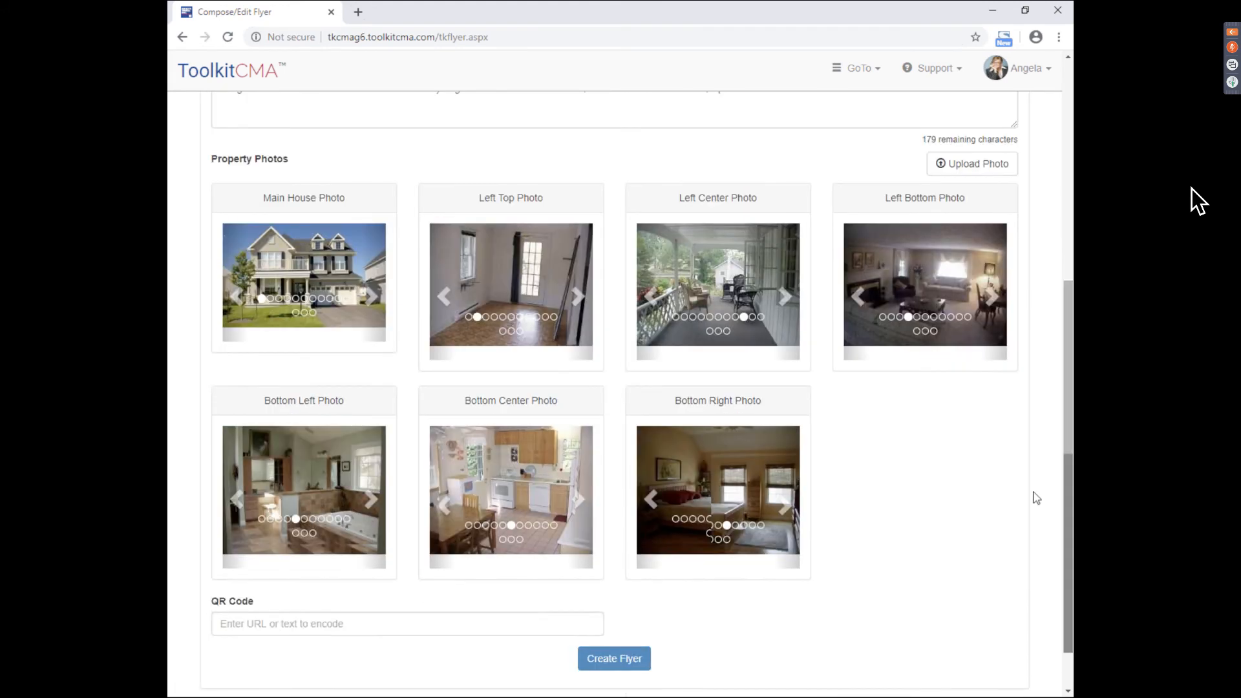
{"action": "left_click", "coordinate": [623, 656]}
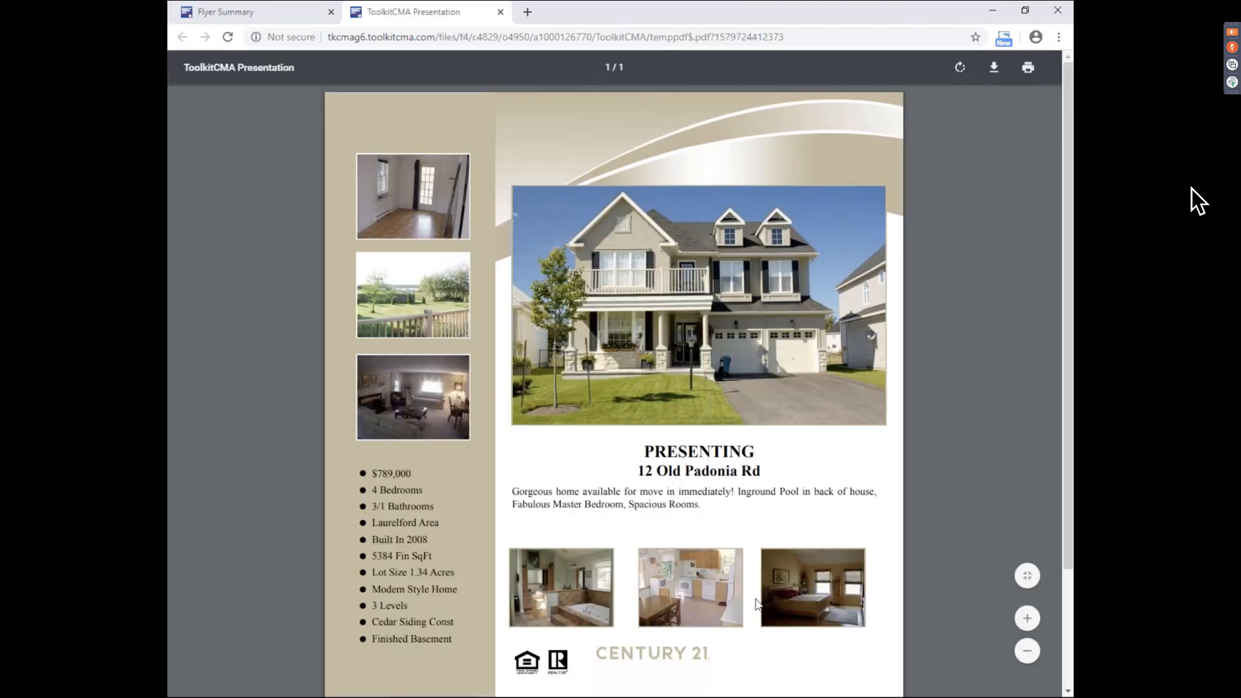
- Close the new preview, cancel saving this version, and return to the home page
{"action": "left_click", "coordinate": [501, 13]}
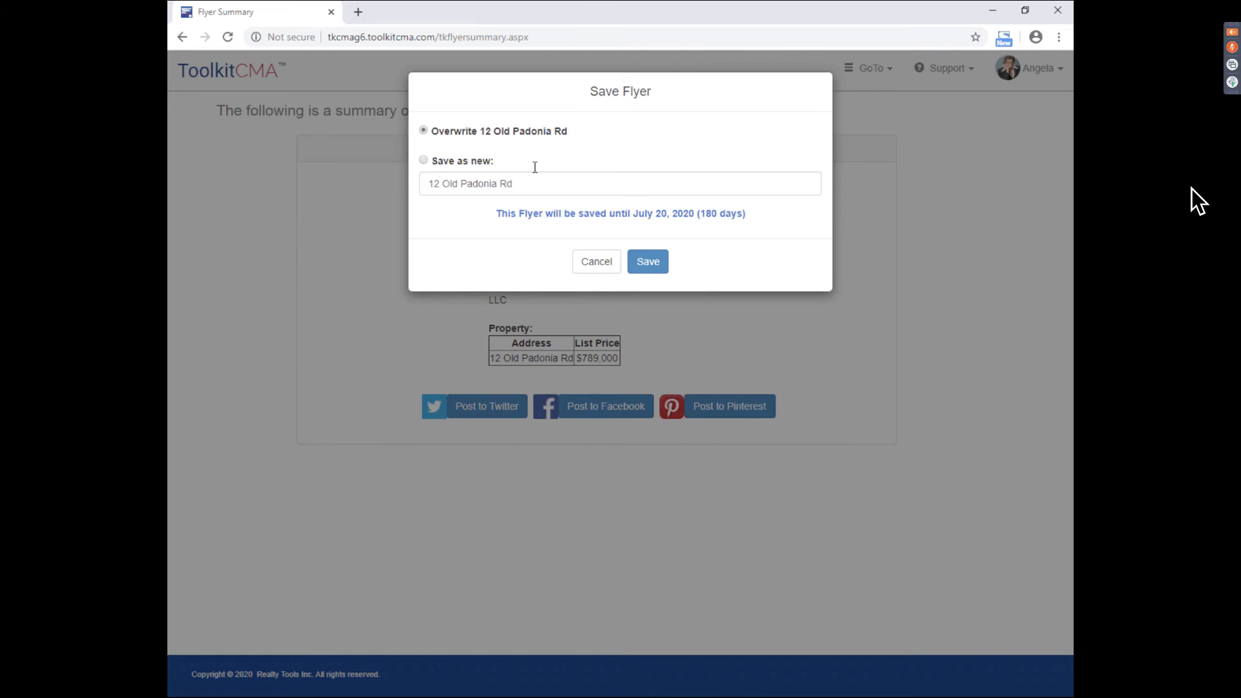
{"action": "left_click", "coordinate": [611, 265]}
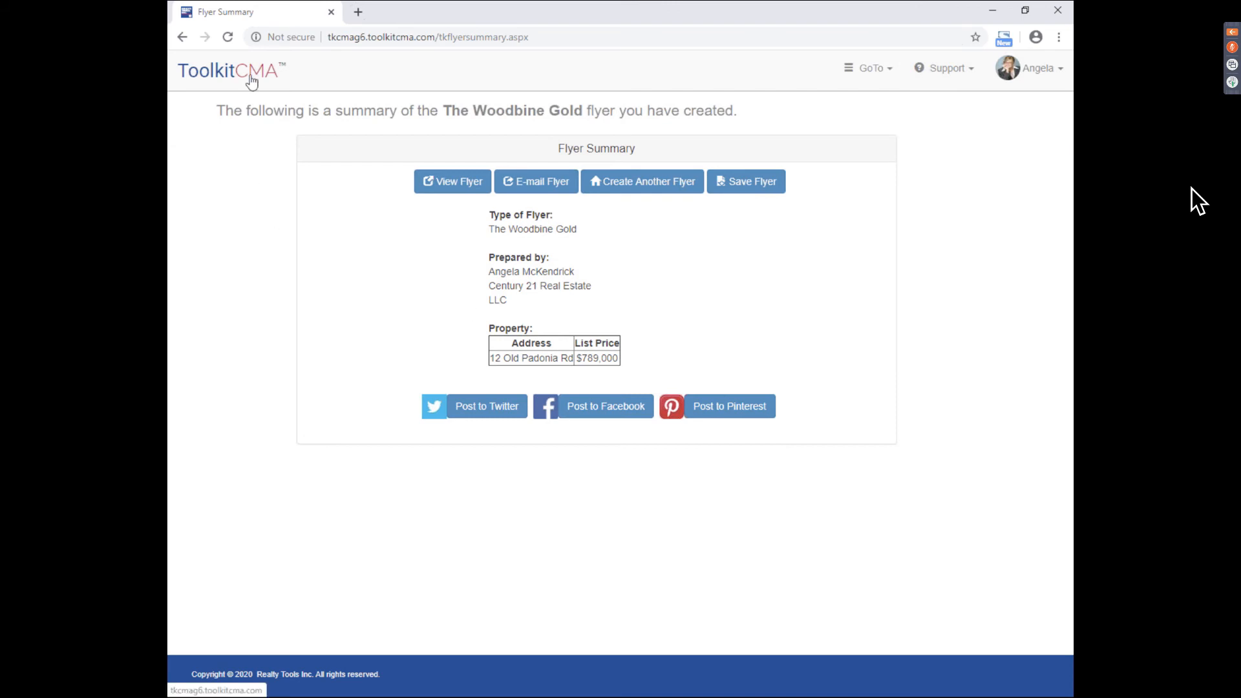
{"action": "left_click", "coordinate": [252, 82]}
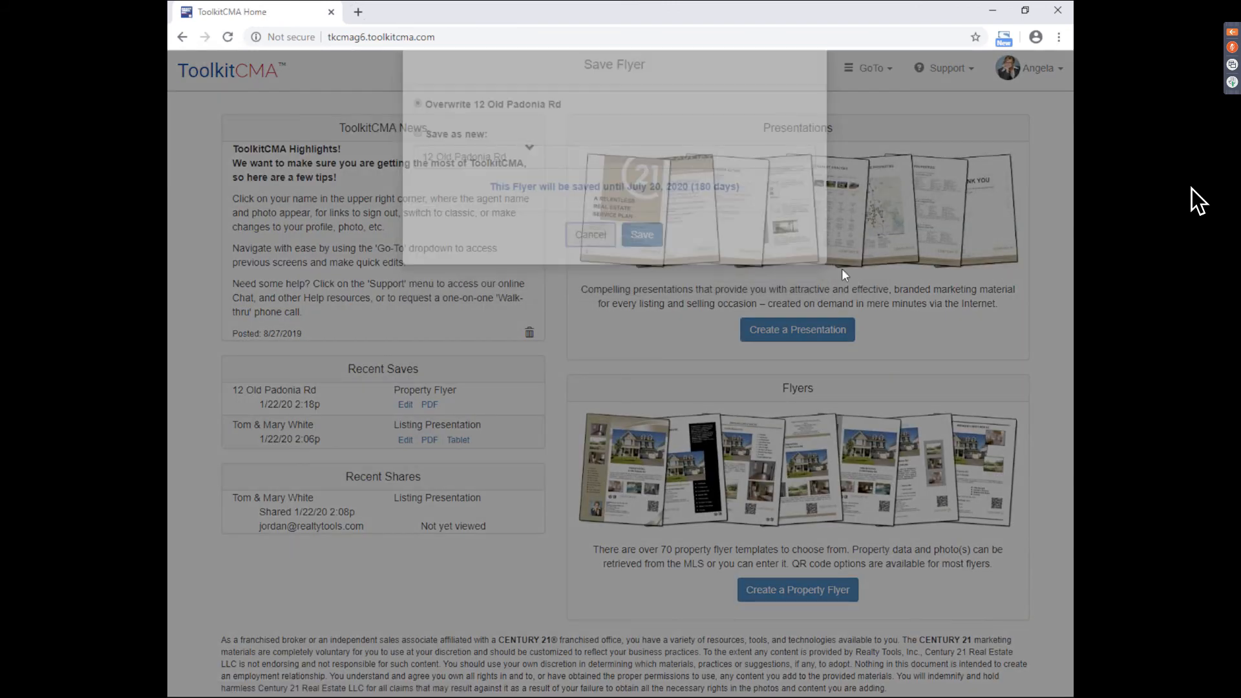
{"action": "scroll", "coordinate": [428, 324], "scroll_direction": "down", "scroll_amount": 1}
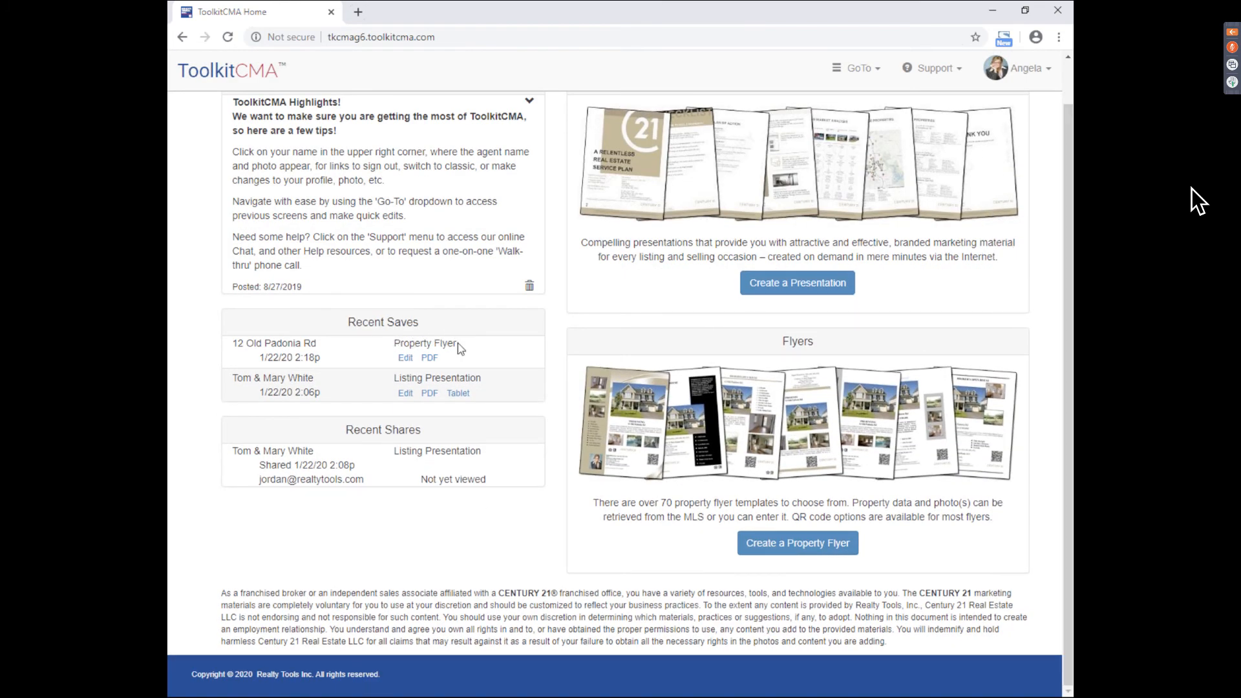
{"action": "left_click", "coordinate": [407, 359]}
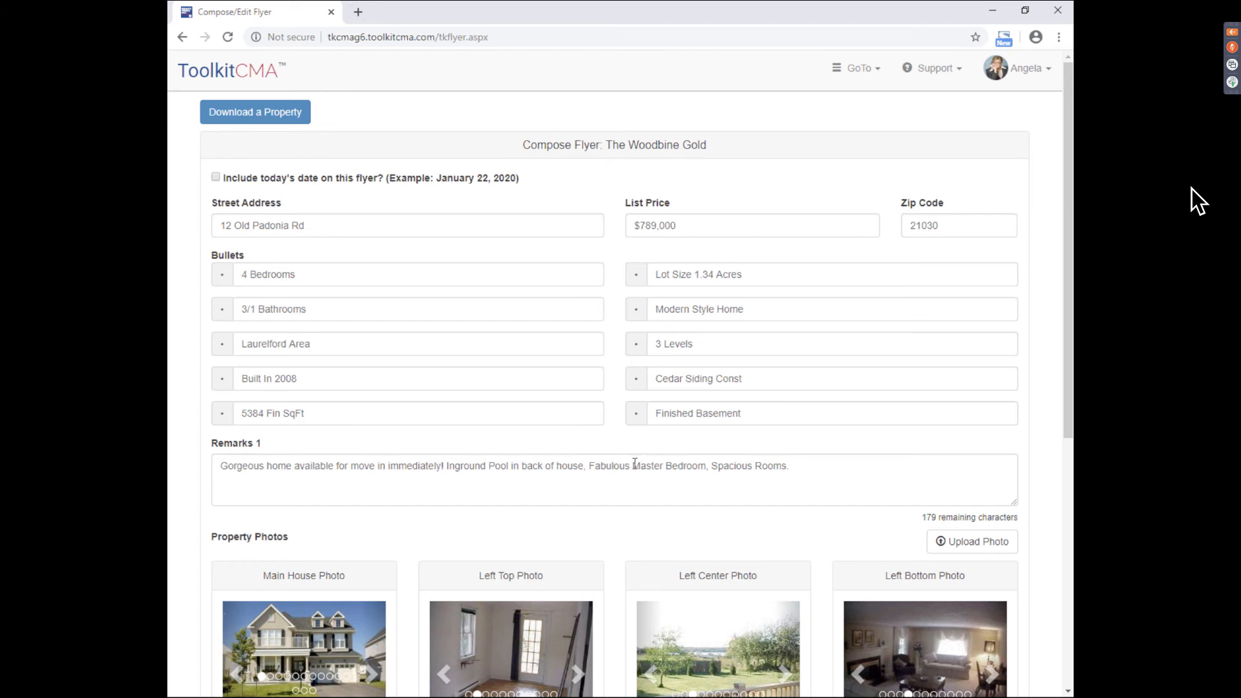
{"action": "left_click", "coordinate": [242, 72]}
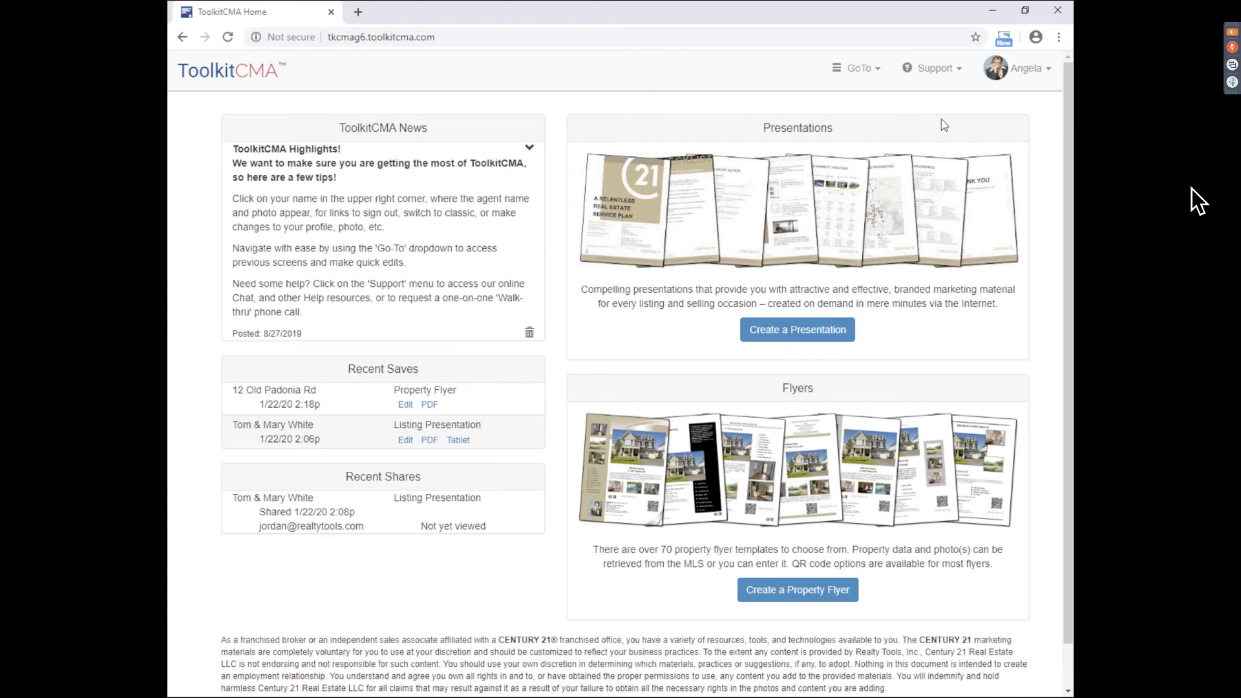
- Open Agent Profile from the account menu and scroll through its details
{"action": "left_click", "coordinate": [1017, 72]}
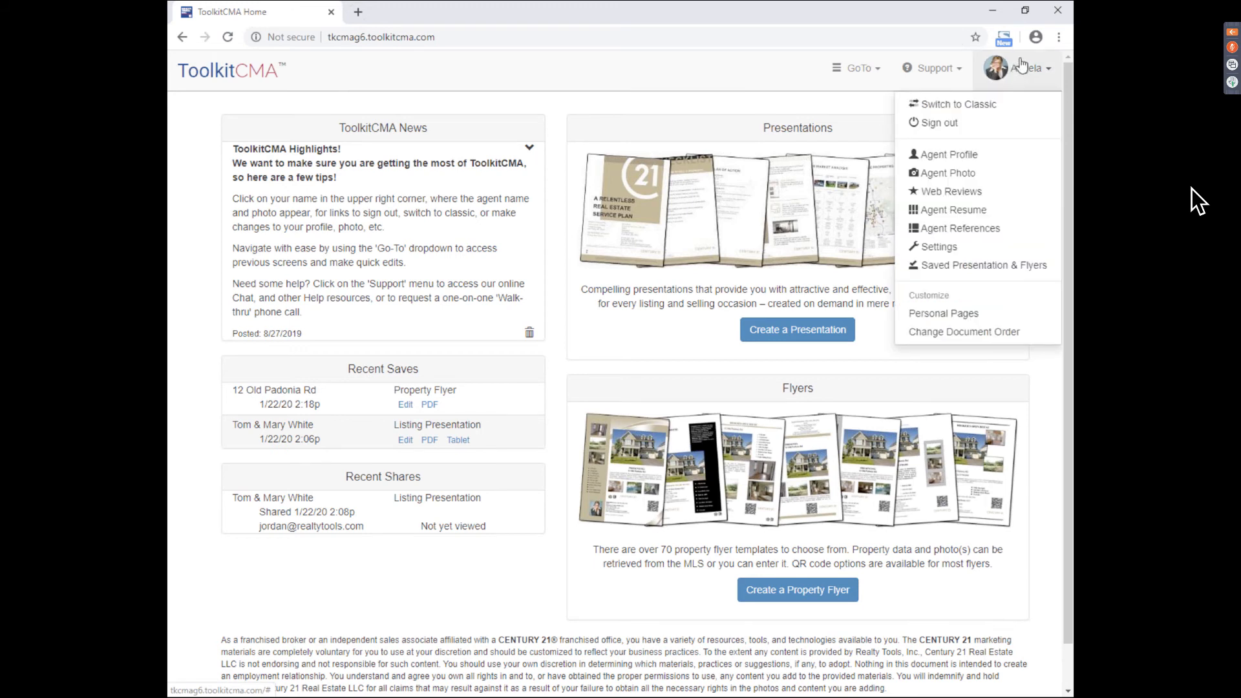
{"action": "left_click", "coordinate": [962, 159]}
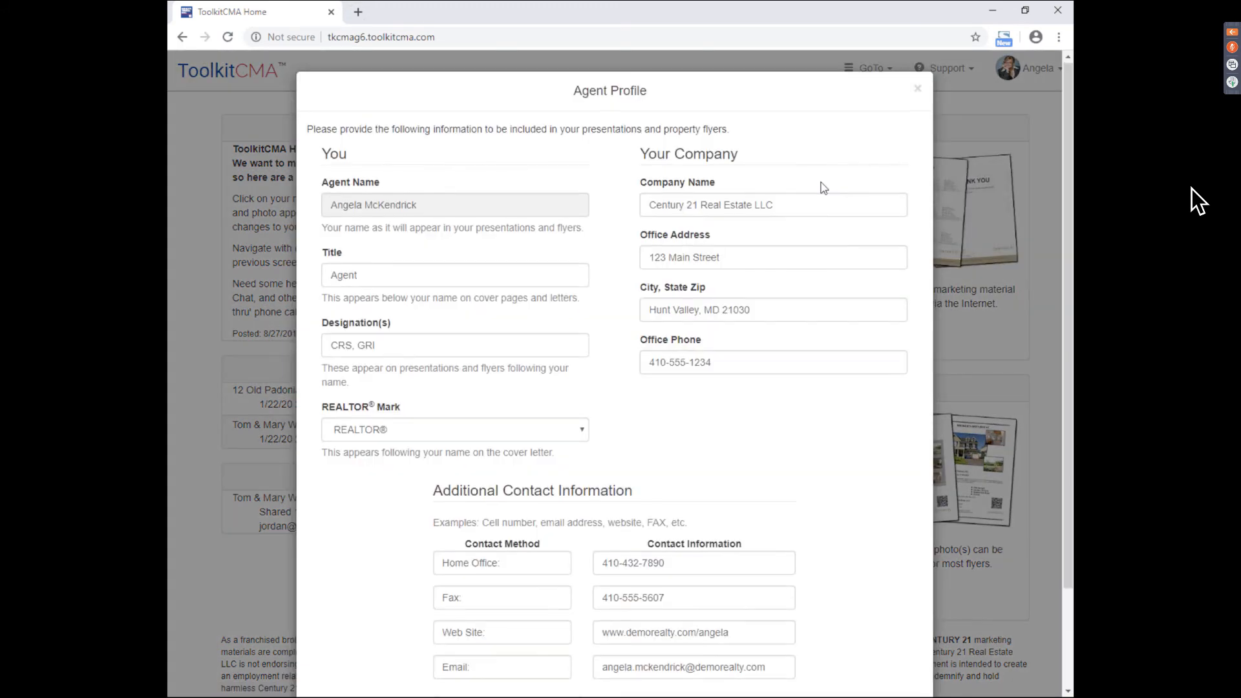
{"action": "scroll", "coordinate": [435, 310], "scroll_direction": "down", "scroll_amount": 1}
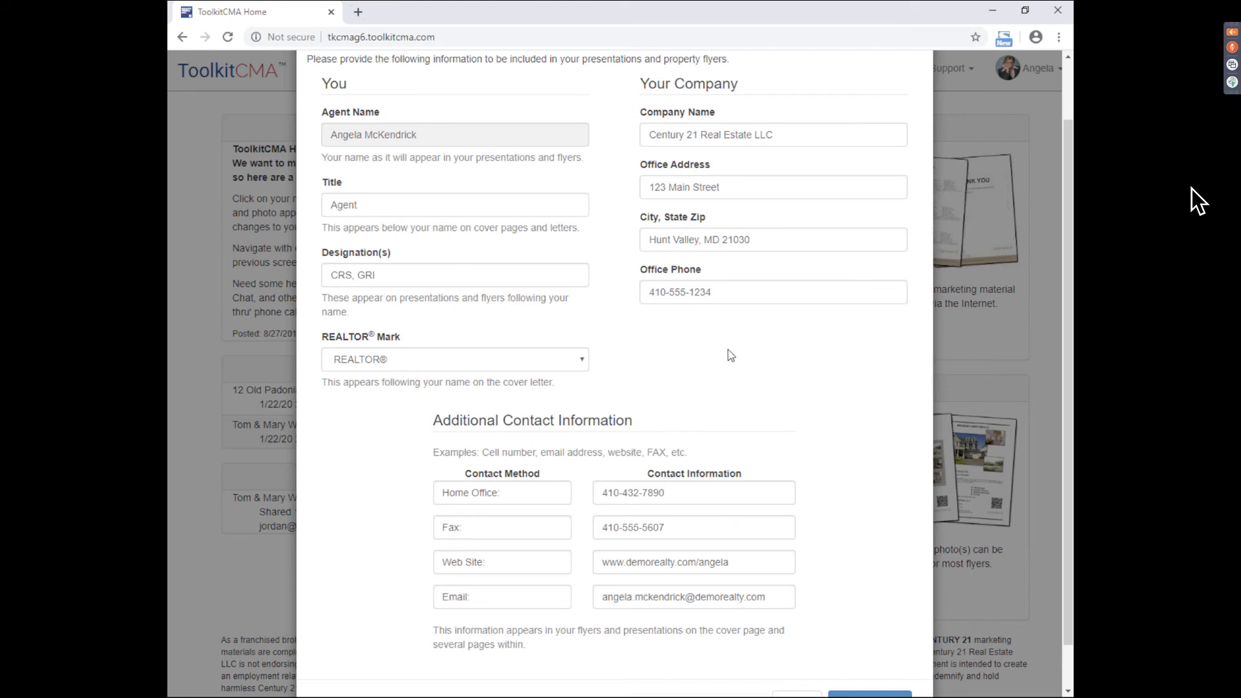
{"action": "scroll", "coordinate": [727, 350], "scroll_direction": "down", "scroll_amount": 1}
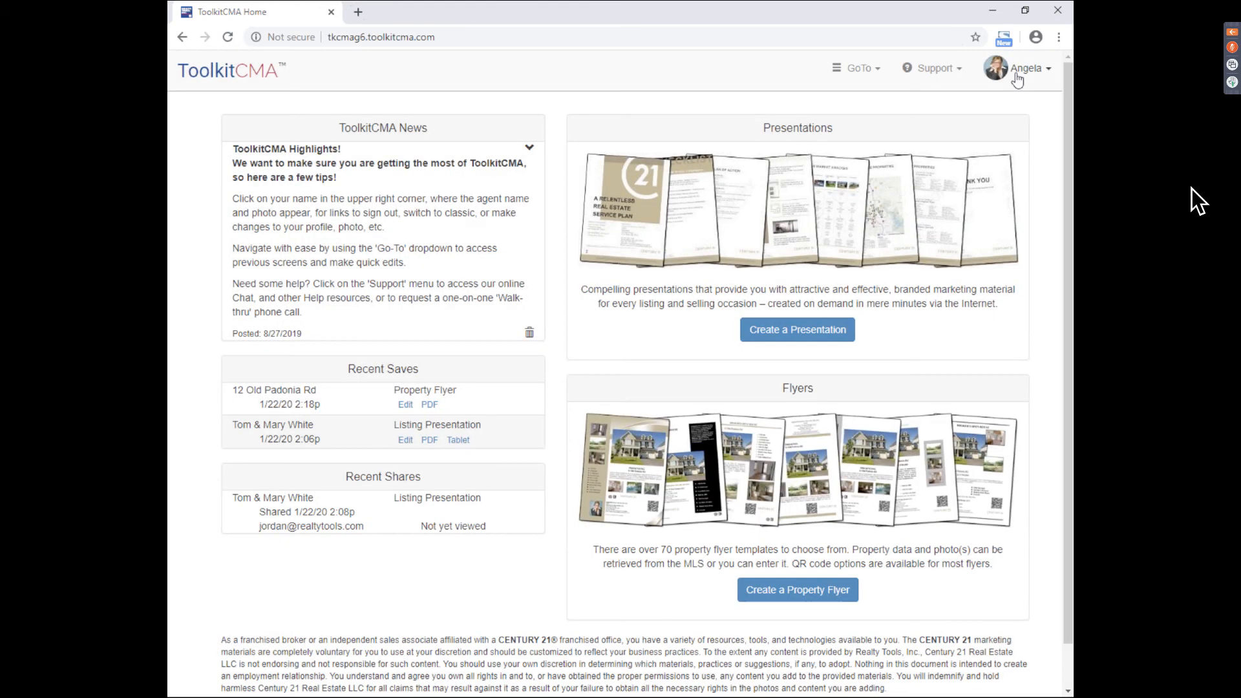
- View the Agent Photo page and cancel it unchanged, then open the Web Reviews settings
{"action": "left_click", "coordinate": [1016, 72]}
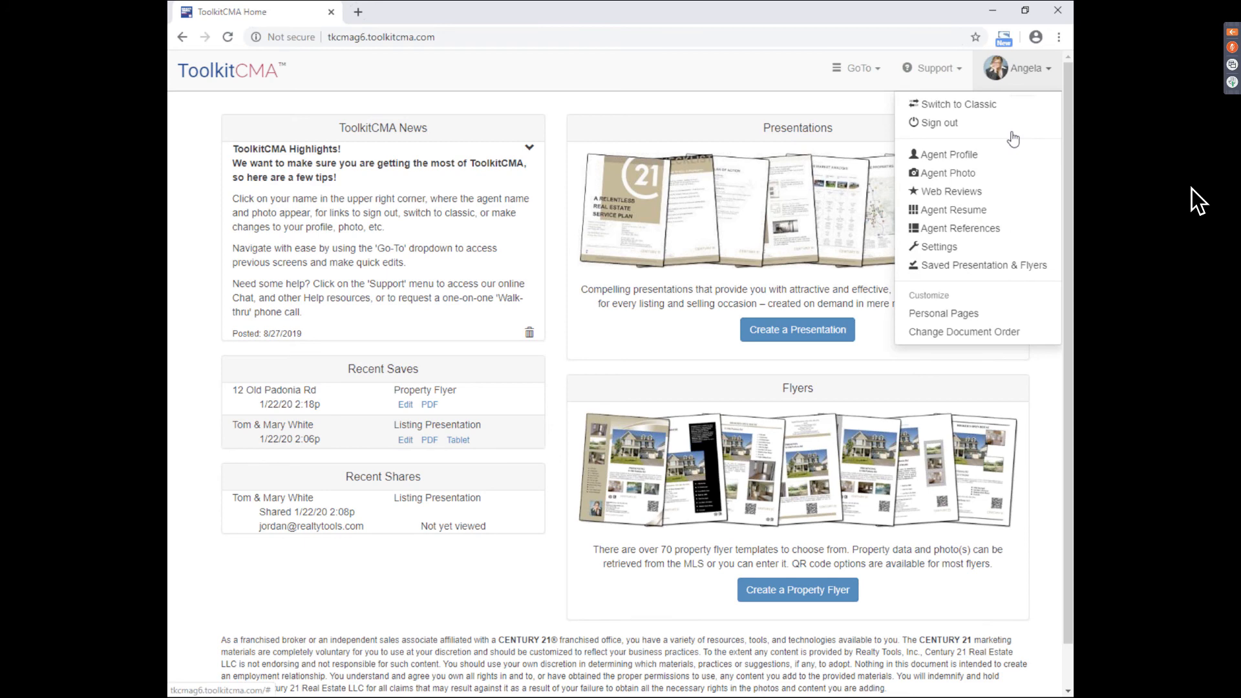
{"action": "left_click", "coordinate": [987, 176]}
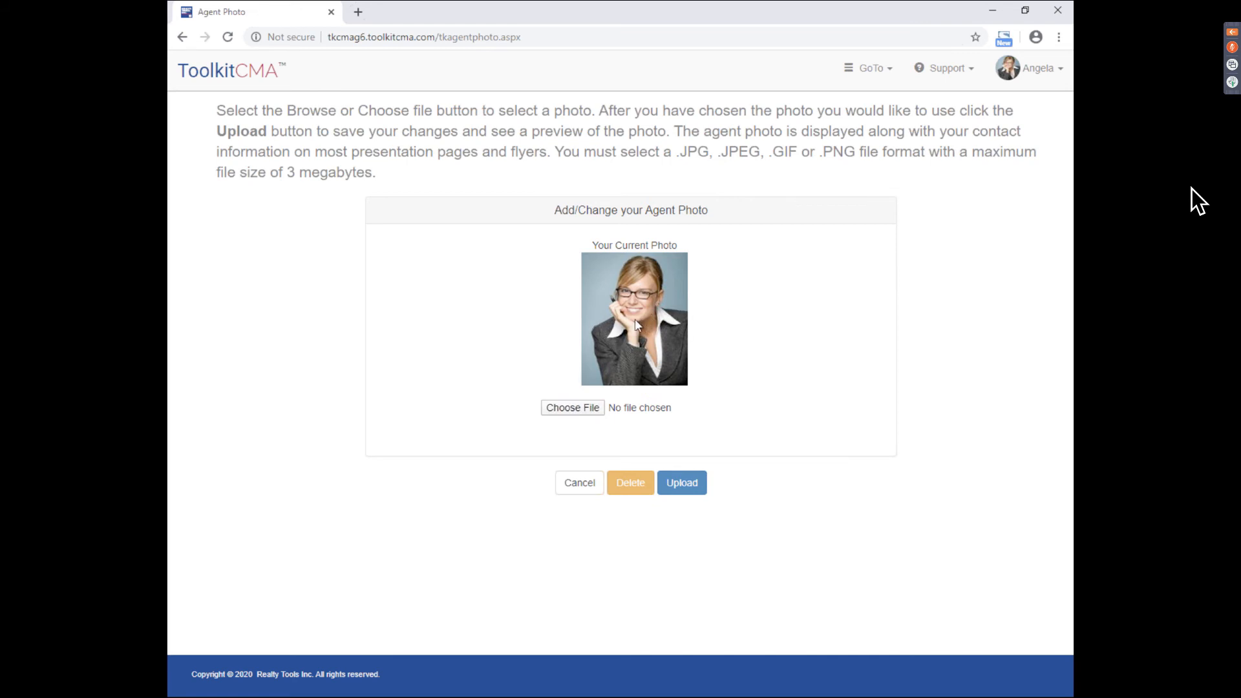
{"action": "left_click", "coordinate": [577, 491]}
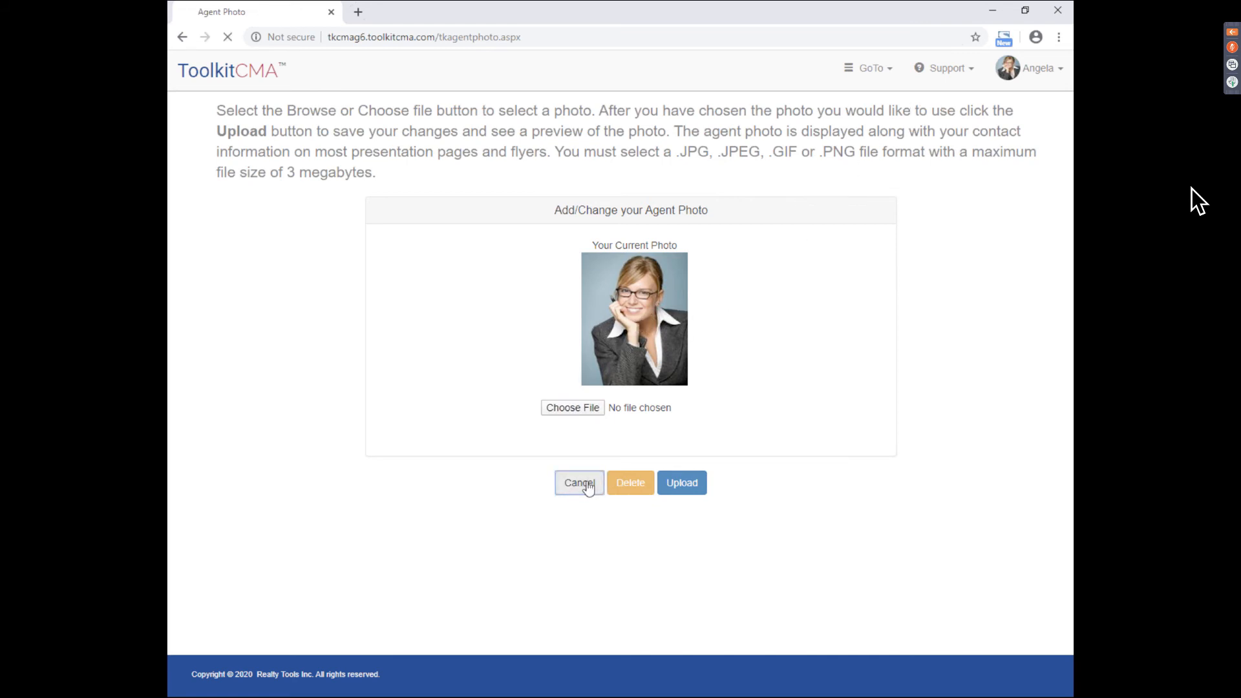
{"action": "left_click", "coordinate": [1023, 78]}
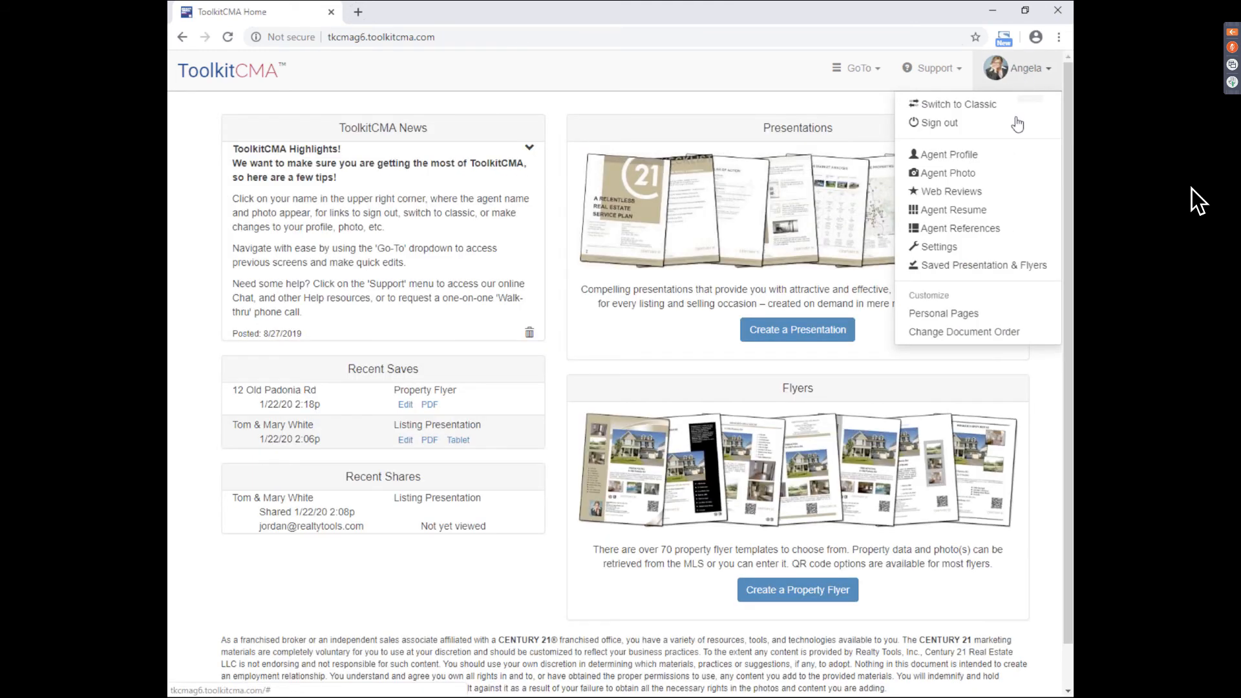
{"action": "left_click", "coordinate": [979, 198]}
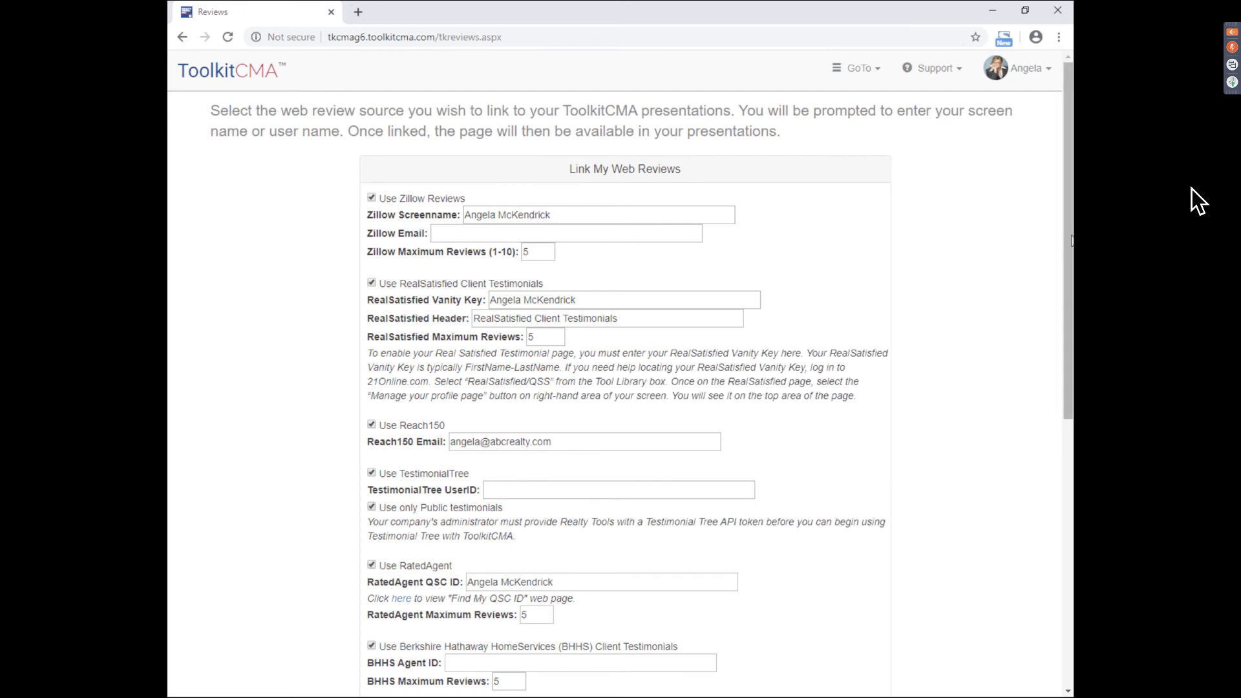
- Look over the web review link settings on the Reviews page
{"action": "left_click_drag", "start_coordinate": [1069, 240], "coordinate": [1069, 501]}
{"action": "key", "text": "Up"}
{"action": "key", "text": "Up"}
{"action": "key", "text": "Up"}
{"action": "key", "text": "Up"}
{"action": "key", "text": "Up"}
{"action": "key", "text": "Up"}
{"action": "key", "text": "Up"}
{"action": "key", "text": "Up"}
{"action": "key", "text": "Up"}
{"action": "key", "text": "Up"}
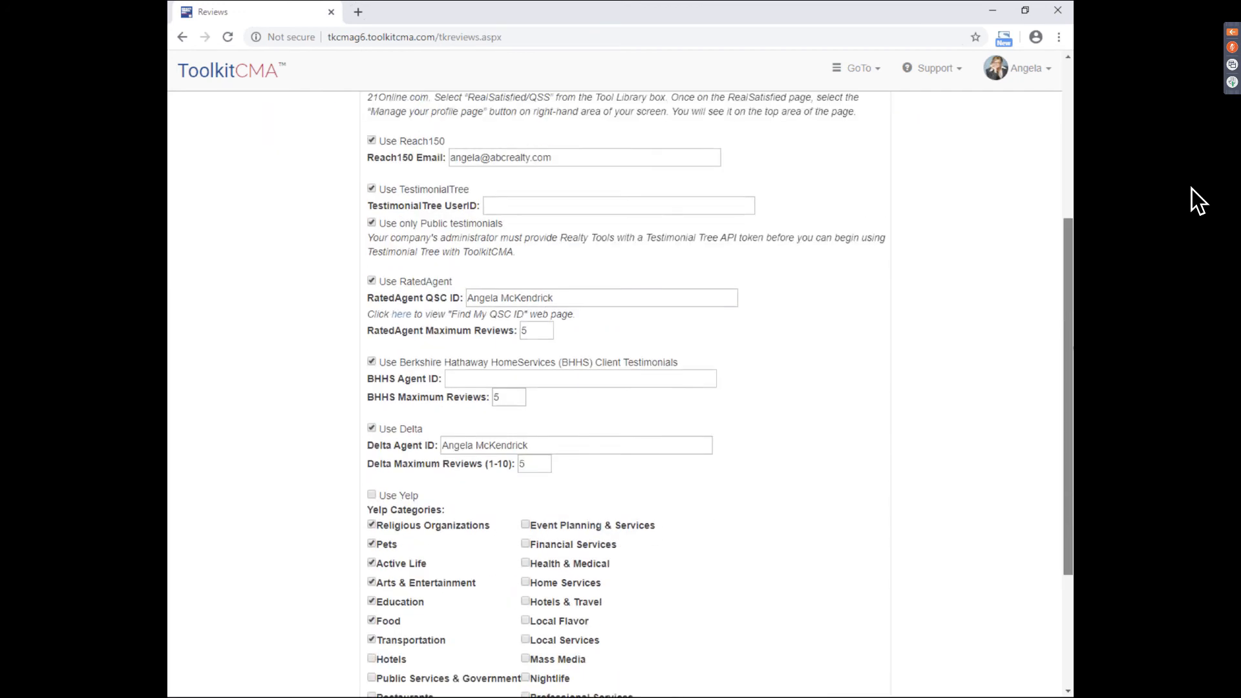
{"action": "key", "text": "Up"}
{"action": "key", "text": "Up"}
{"action": "key", "text": "Up"}
{"action": "key", "text": "Up"}
{"action": "key", "text": "Up"}
{"action": "key", "text": "Up"}
{"action": "key", "text": "Up"}
{"action": "key", "text": "Up"}
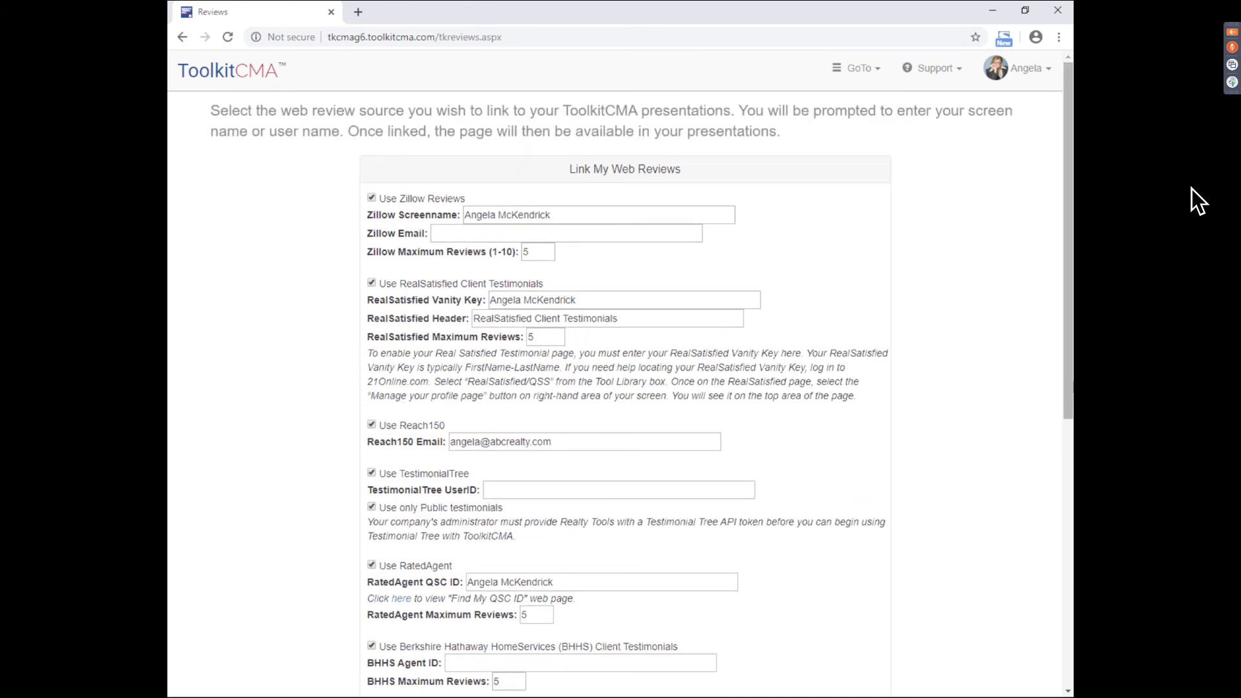
{"action": "scroll", "coordinate": [1067, 258], "scroll_direction": "down", "scroll_amount": 1}
{"action": "scroll", "coordinate": [446, 501], "scroll_direction": "down", "scroll_amount": 1}
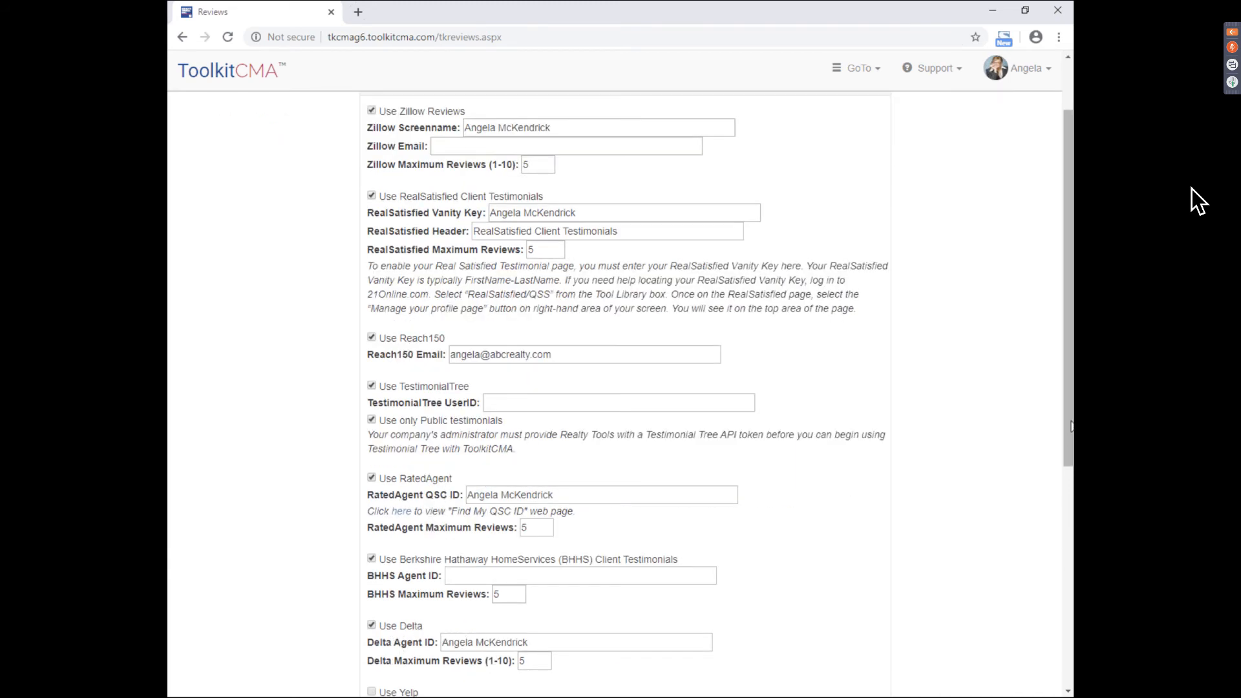
{"action": "scroll", "coordinate": [1068, 284], "scroll_direction": "up", "scroll_amount": 1}
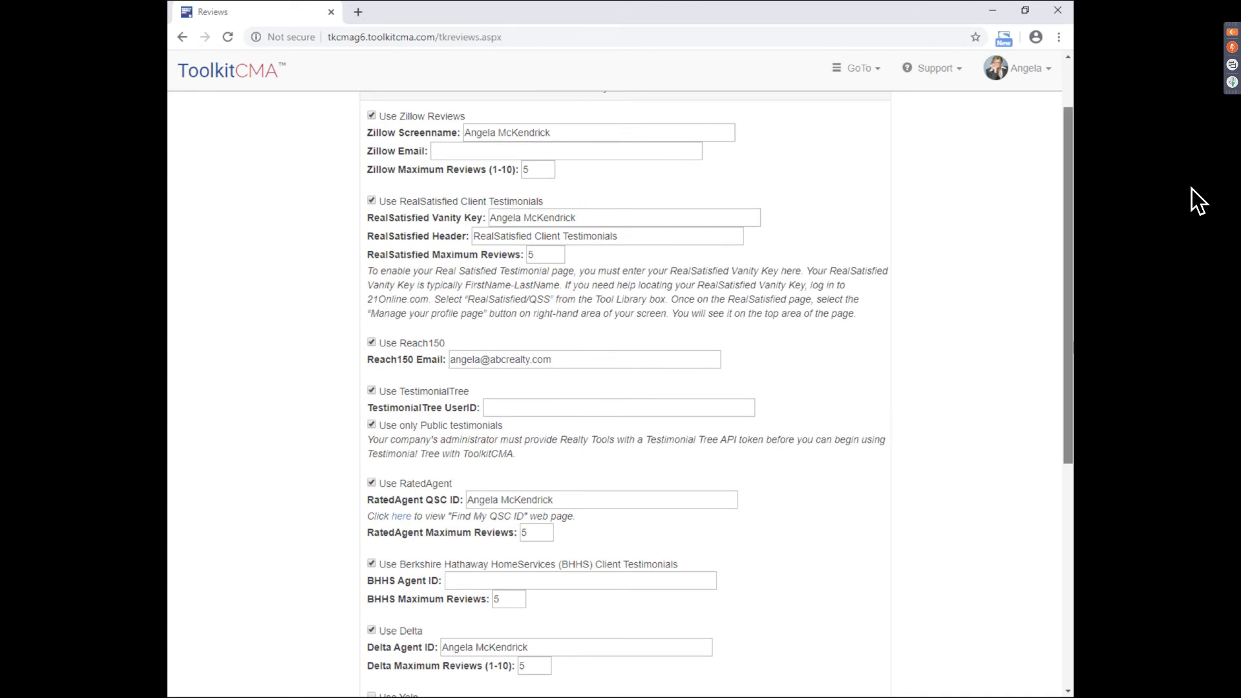
{"action": "scroll", "coordinate": [621, 388], "scroll_direction": "up", "scroll_amount": 1}
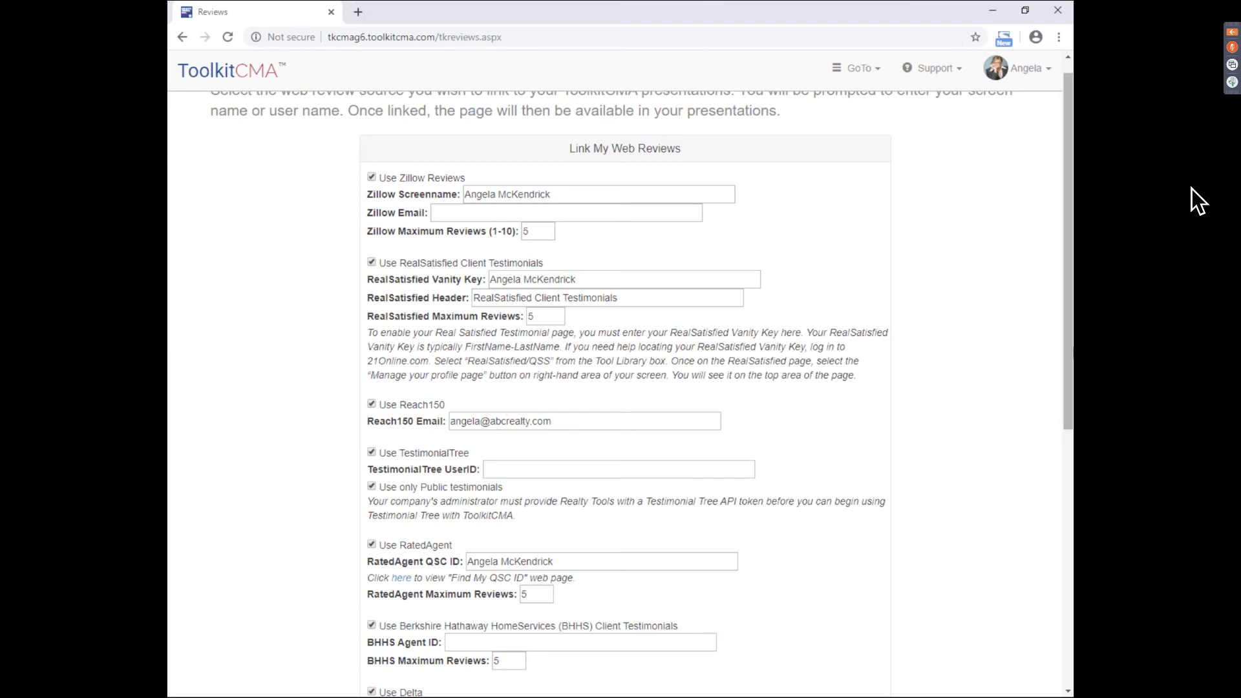
{"action": "mouse_move", "coordinate": [1067, 252]}
{"action": "left_mouse_down"}
{"action": "mouse_move", "coordinate": [1068, 279]}
{"action": "mouse_move", "coordinate": [1067, 262]}
{"action": "left_mouse_up"}
{"action": "scroll", "coordinate": [588, 400], "scroll_direction": "up", "scroll_amount": 1}
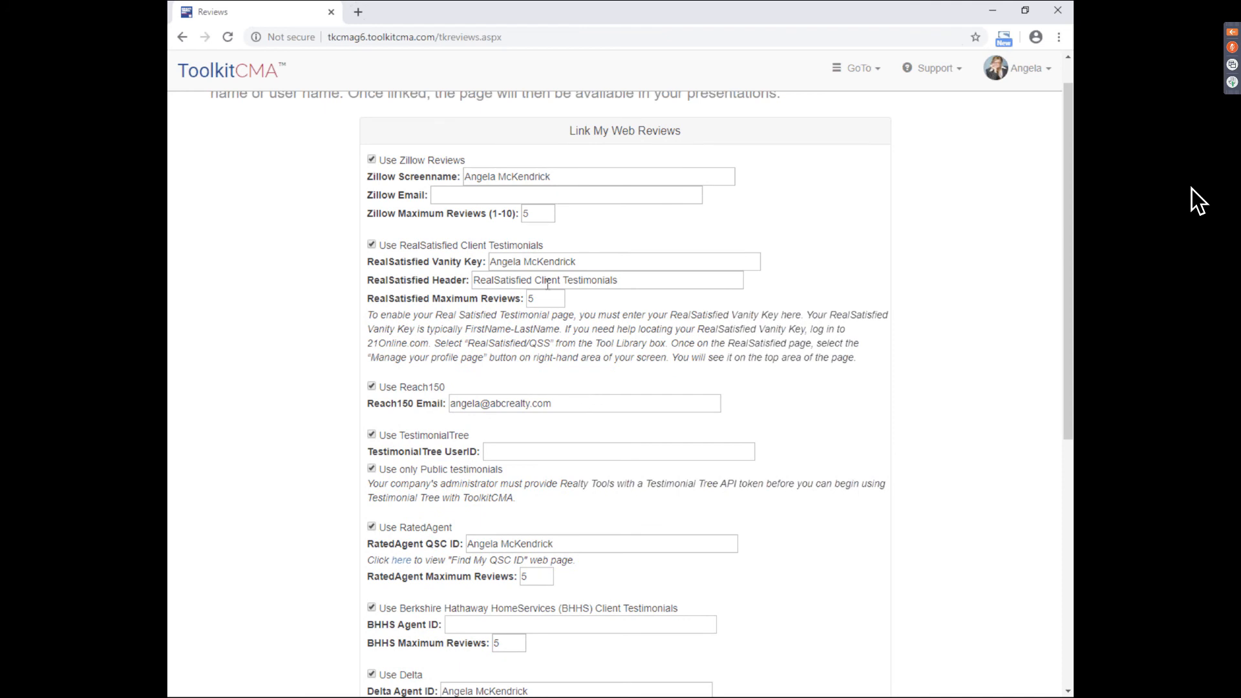
- Finish editing the Zillow maximum reviews value and save the review link settings
{"action": "left_click_drag", "start_coordinate": [532, 212], "coordinate": [521, 213]}
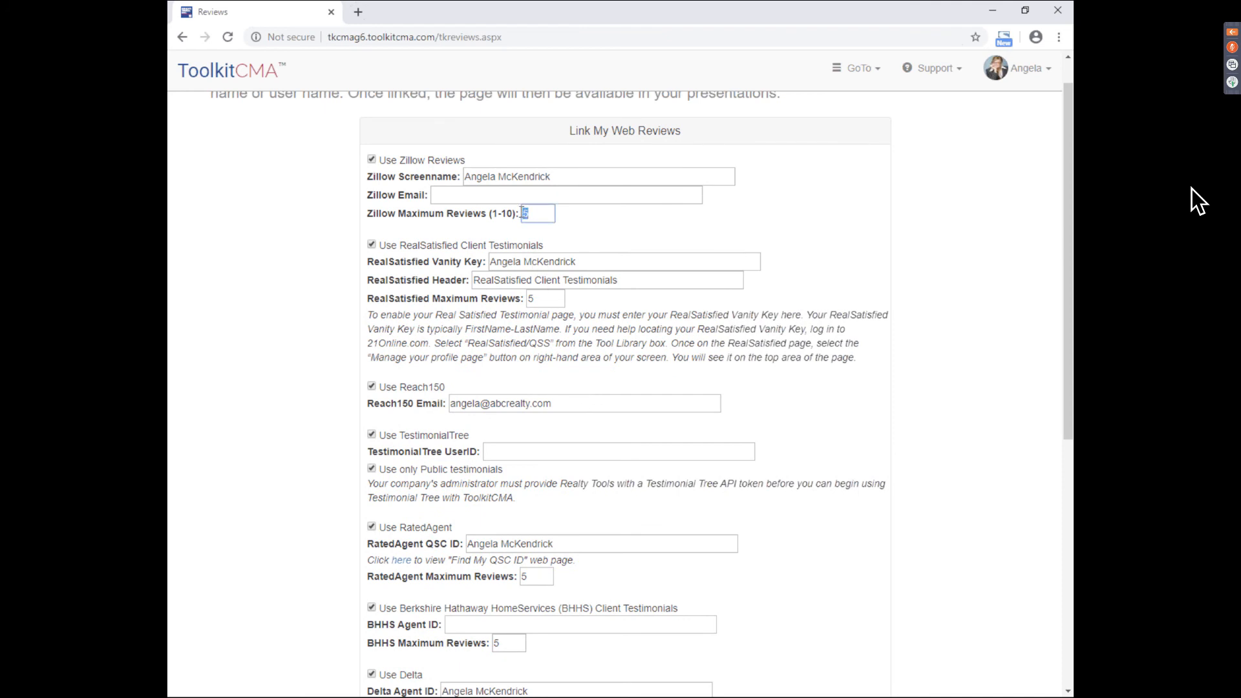
{"action": "left_click", "coordinate": [610, 219]}
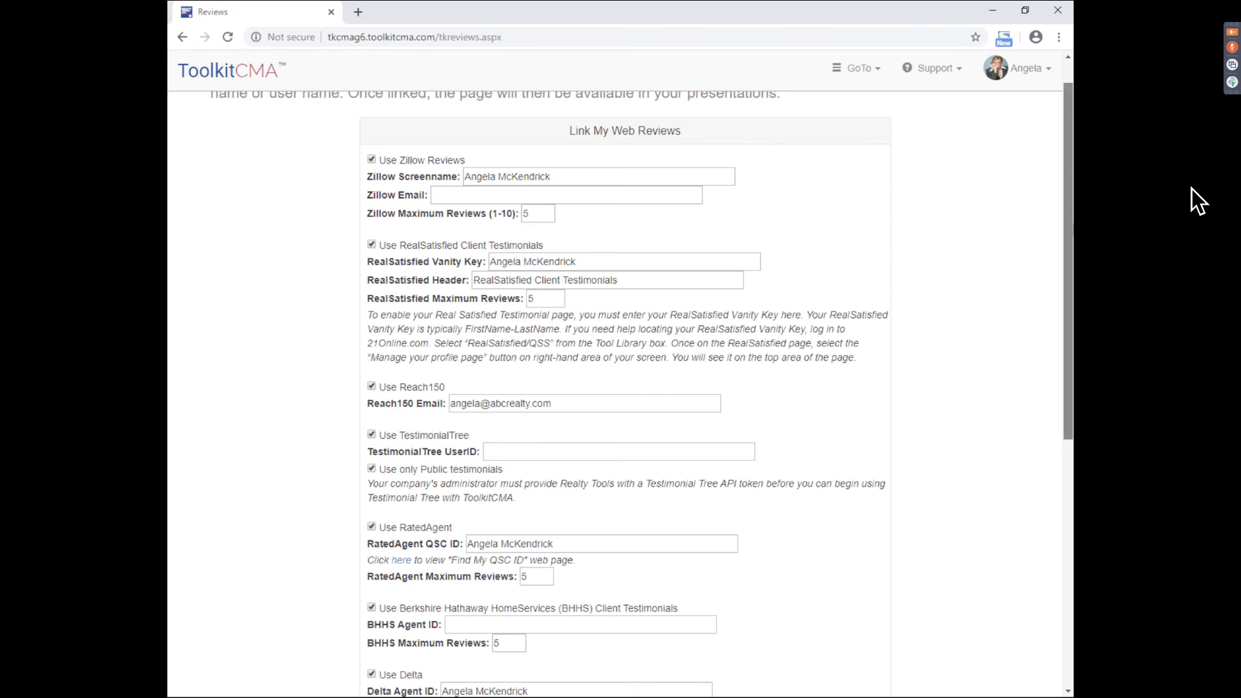
{"action": "scroll", "coordinate": [1057, 486], "scroll_direction": "down", "scroll_amount": 7}
{"action": "left_click", "coordinate": [696, 621]}
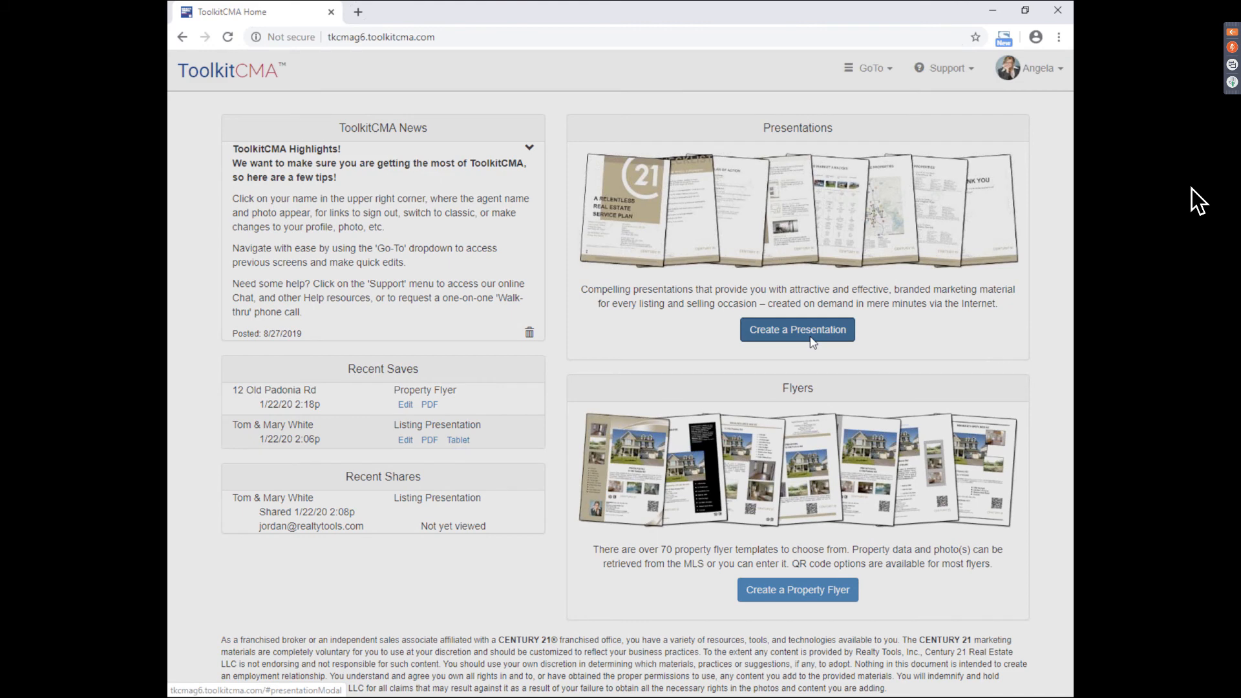
- Start a Listing Presentation and tick Zillow Reviews as its web reviews page
{"action": "left_click", "coordinate": [813, 331]}
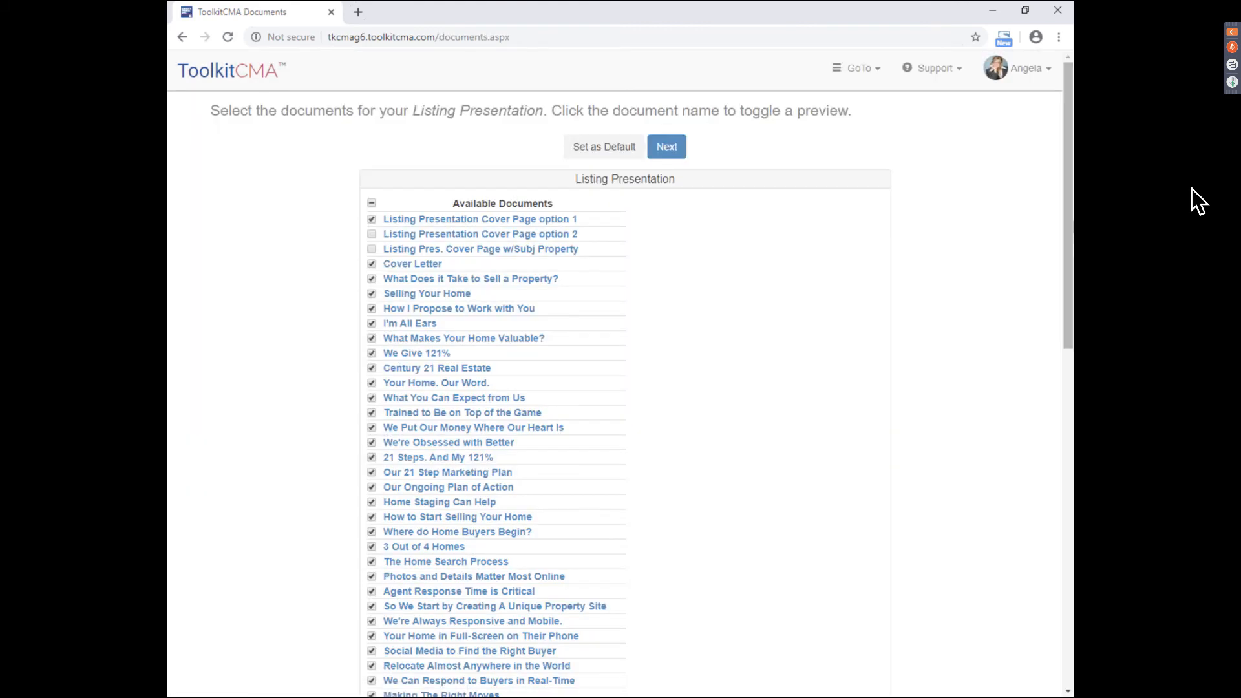
{"action": "left_click_drag", "start_coordinate": [1067, 201], "coordinate": [1069, 570]}
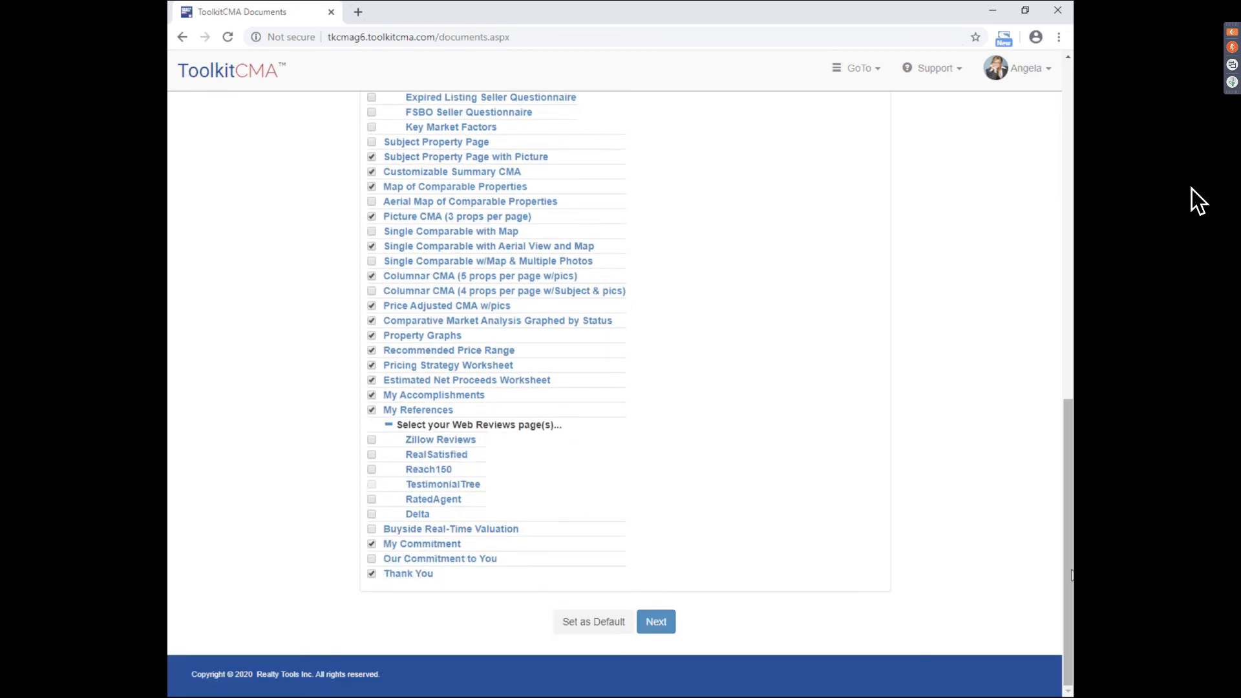
{"action": "left_click_drag", "start_coordinate": [396, 426], "coordinate": [585, 424]}
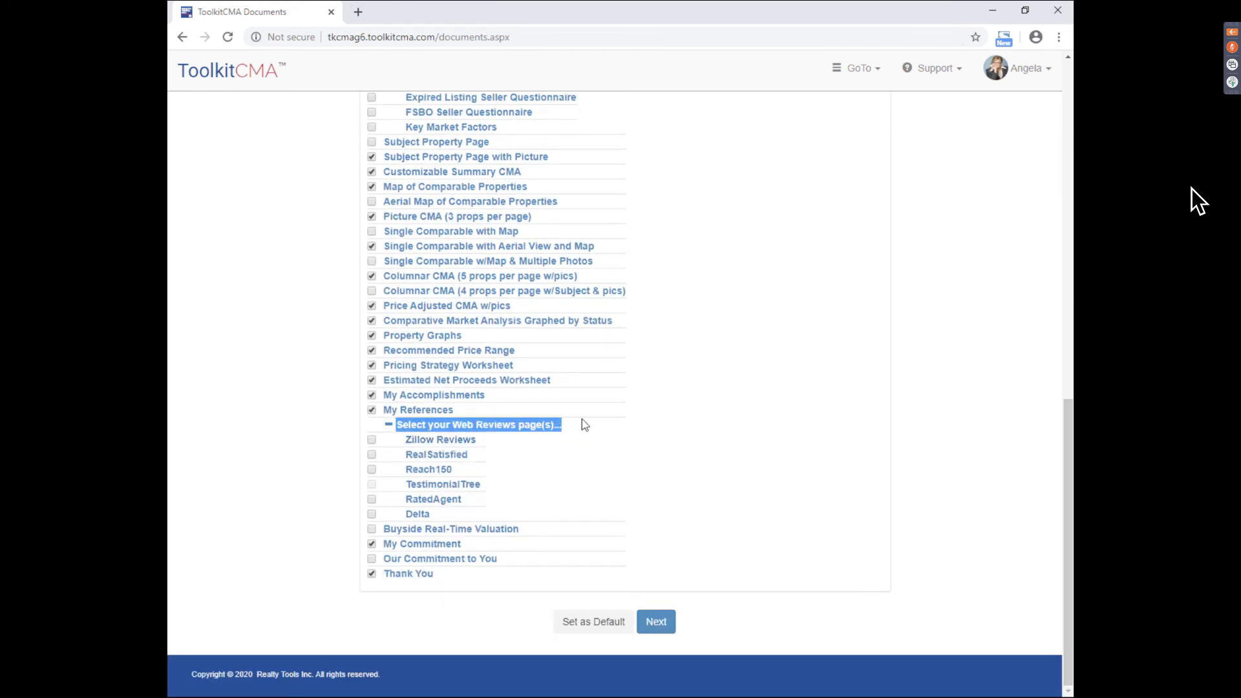
{"action": "left_click", "coordinate": [584, 424]}
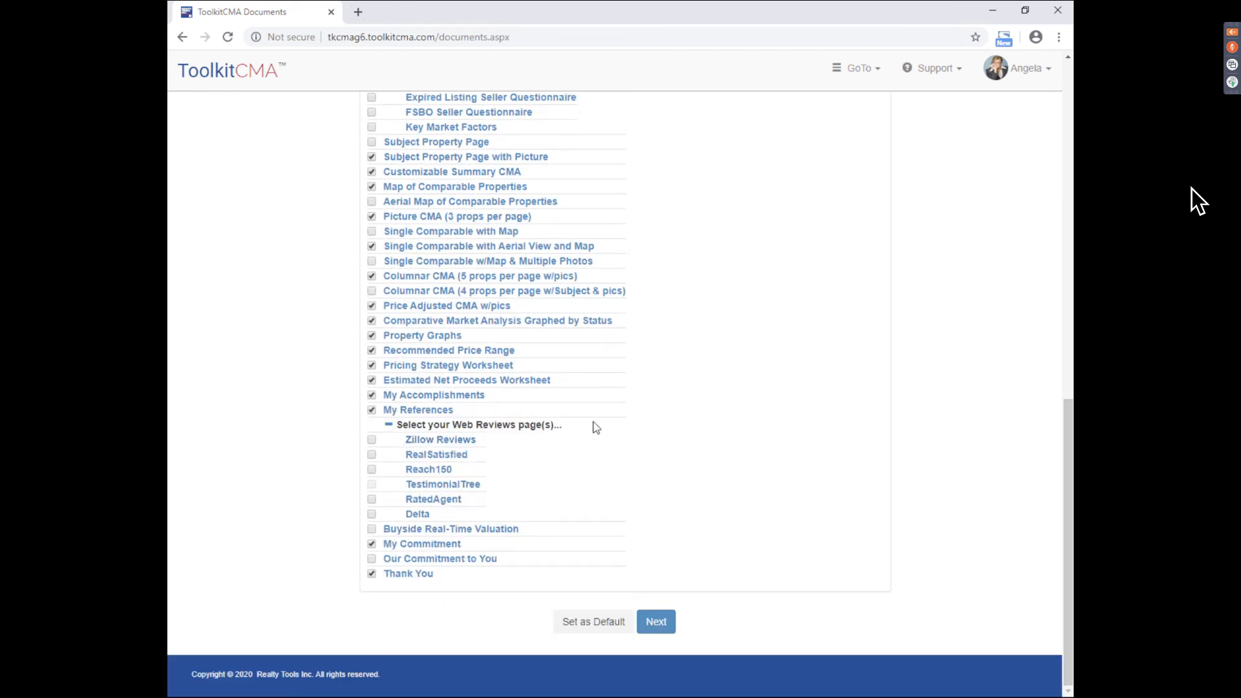
{"action": "left_click", "coordinate": [372, 440]}
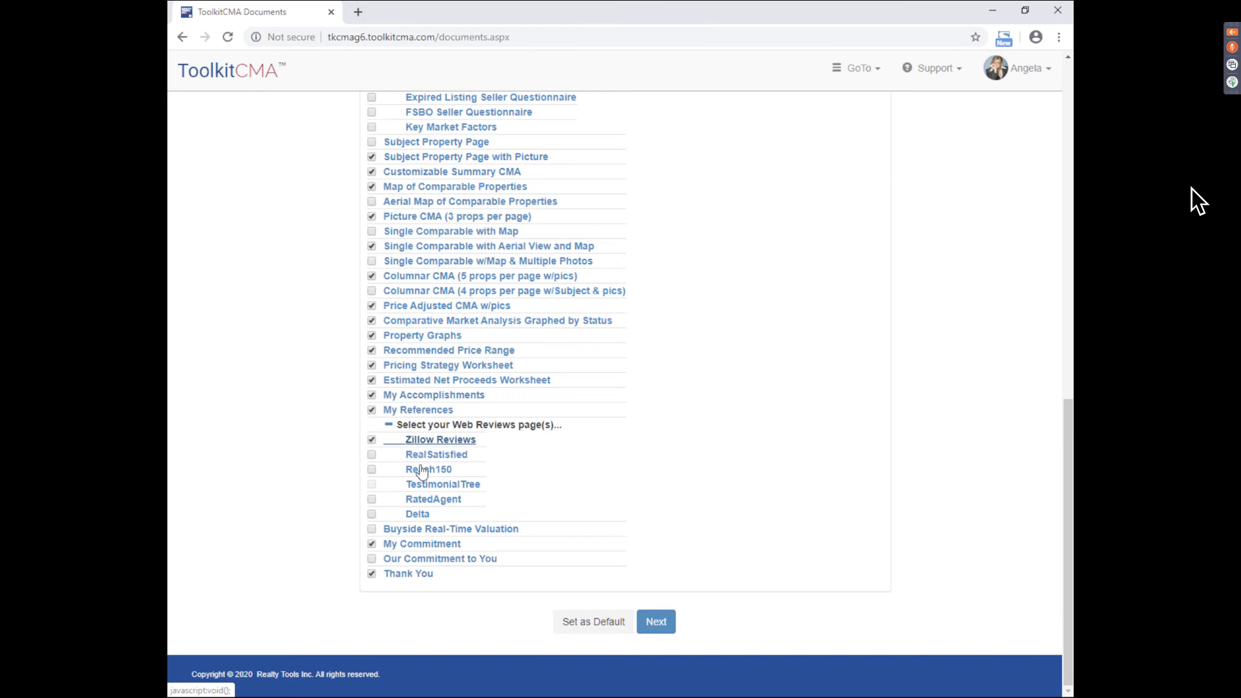
- Preview the Zillow Reviews page, then collapse the preview
{"action": "left_click_drag", "start_coordinate": [1067, 332], "coordinate": [1067, 453]}
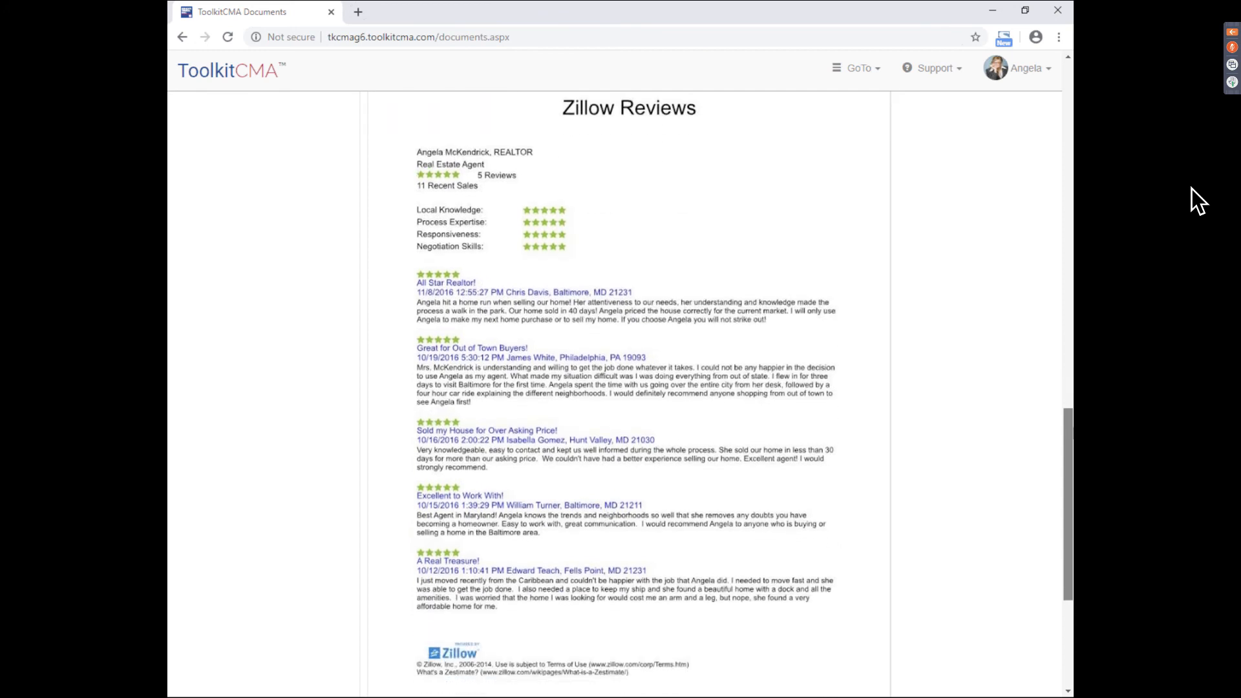
{"action": "scroll", "coordinate": [497, 420], "scroll_direction": "up", "scroll_amount": 3}
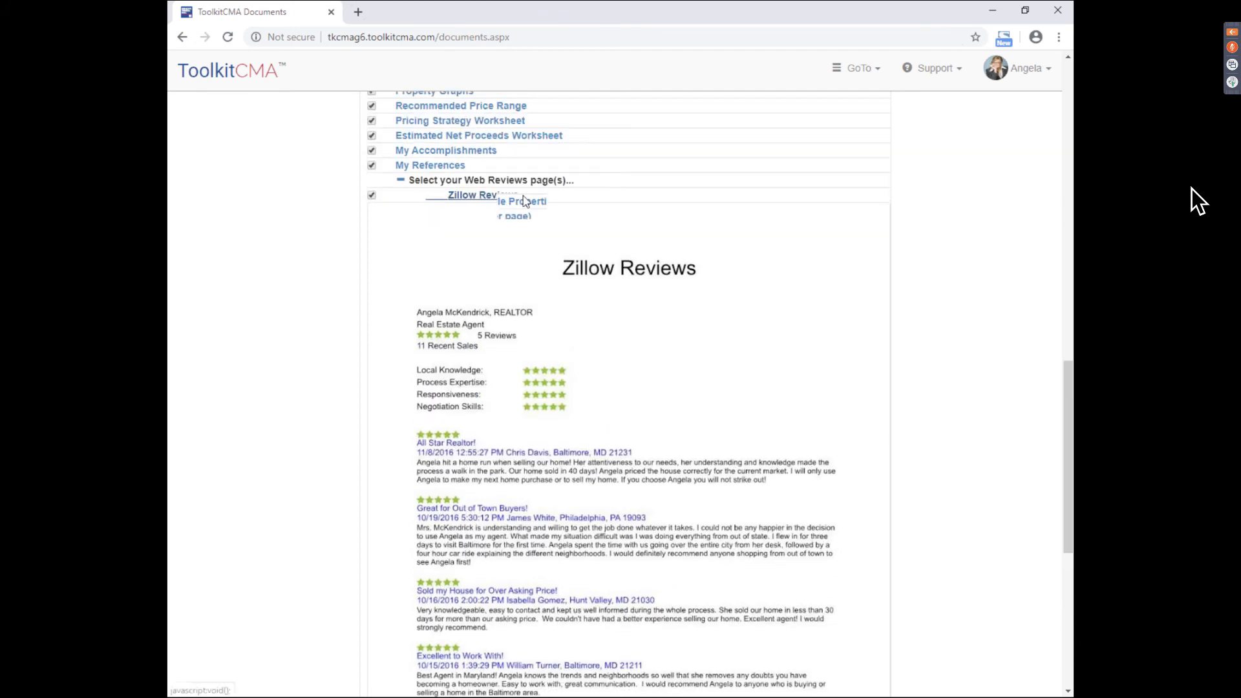
{"action": "left_click", "coordinate": [498, 430]}
{"action": "left_click", "coordinate": [1021, 67]}
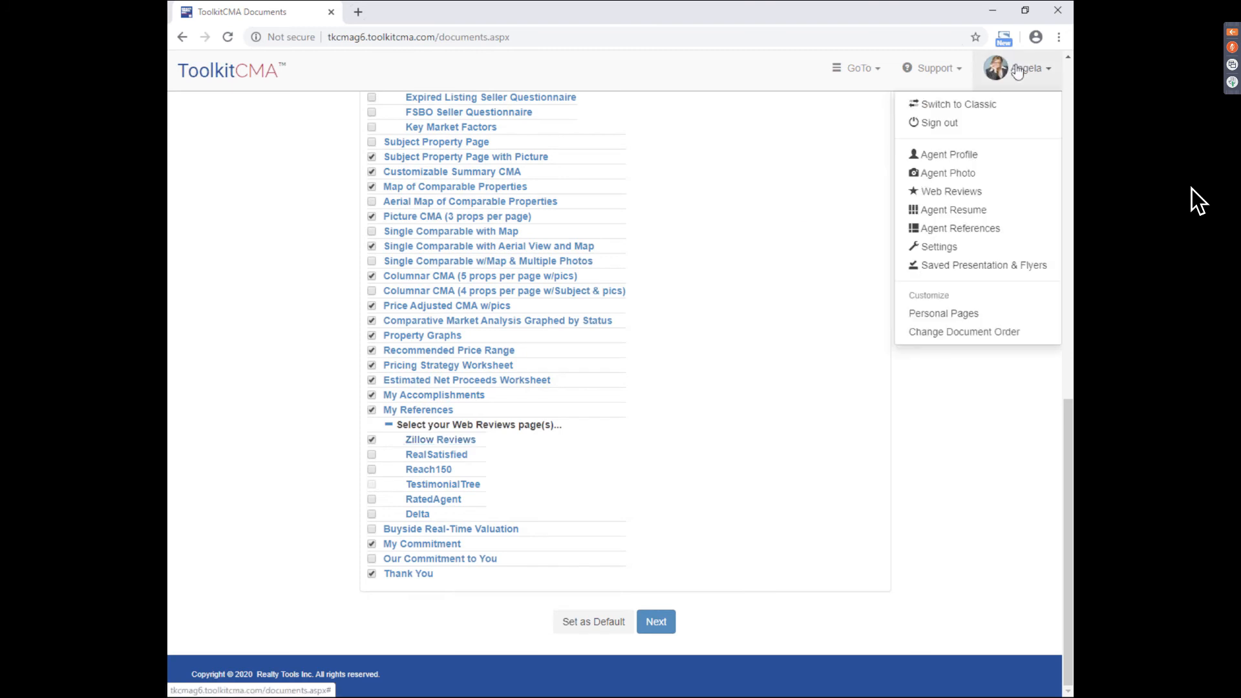
- Look over the Agent Resume and Agent References pages from the Angela menu
{"action": "left_click", "coordinate": [999, 213]}
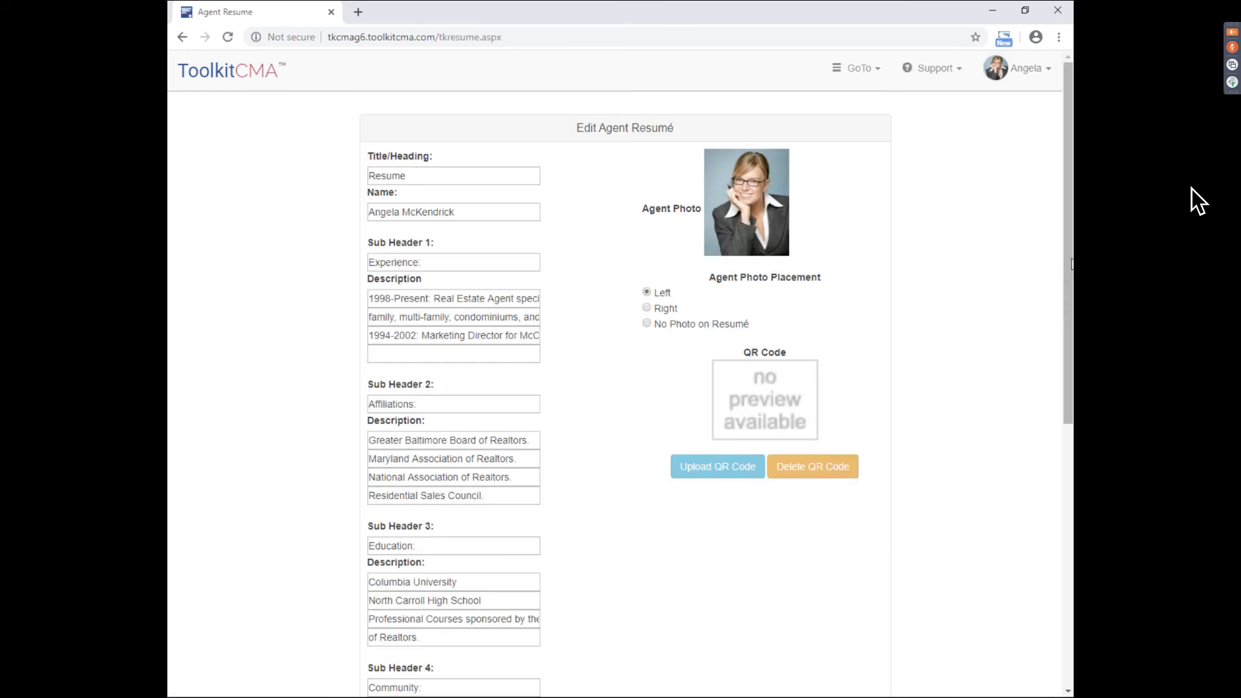
{"action": "mouse_move", "coordinate": [1068, 263]}
{"action": "left_mouse_down"}
{"action": "mouse_move", "coordinate": [1068, 530]}
{"action": "mouse_move", "coordinate": [1069, 276]}
{"action": "left_mouse_up"}
{"action": "left_click", "coordinate": [1029, 71]}
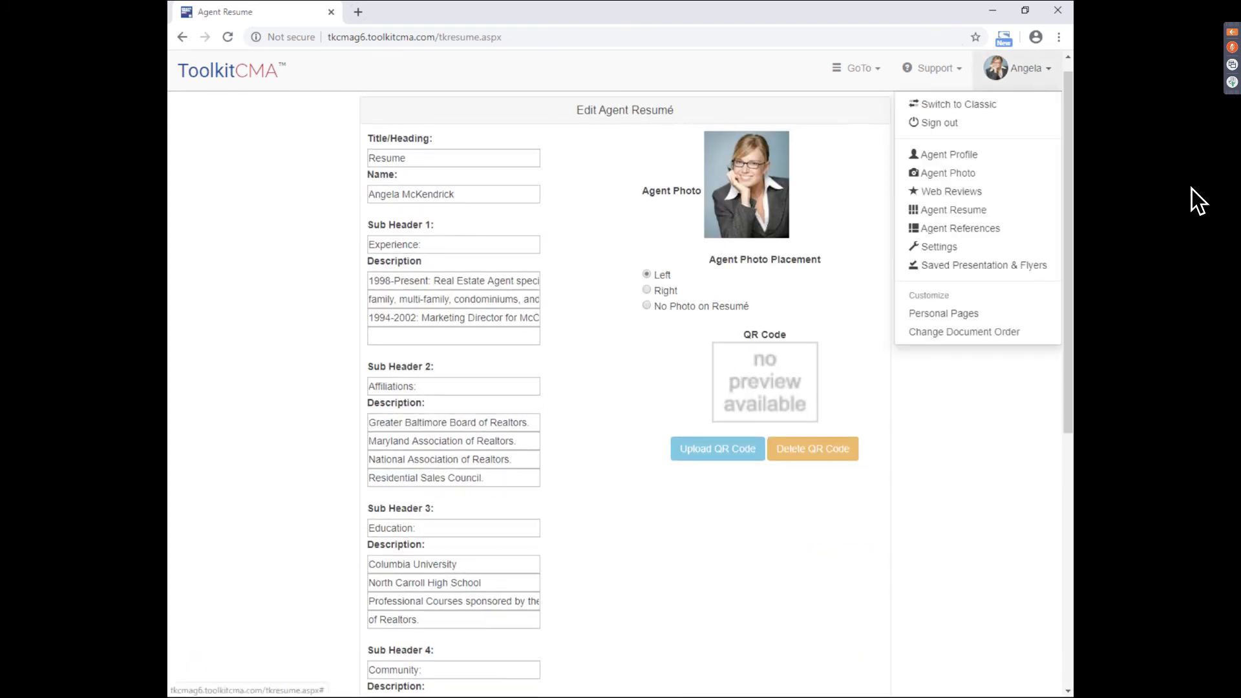
{"action": "left_click", "coordinate": [1019, 231]}
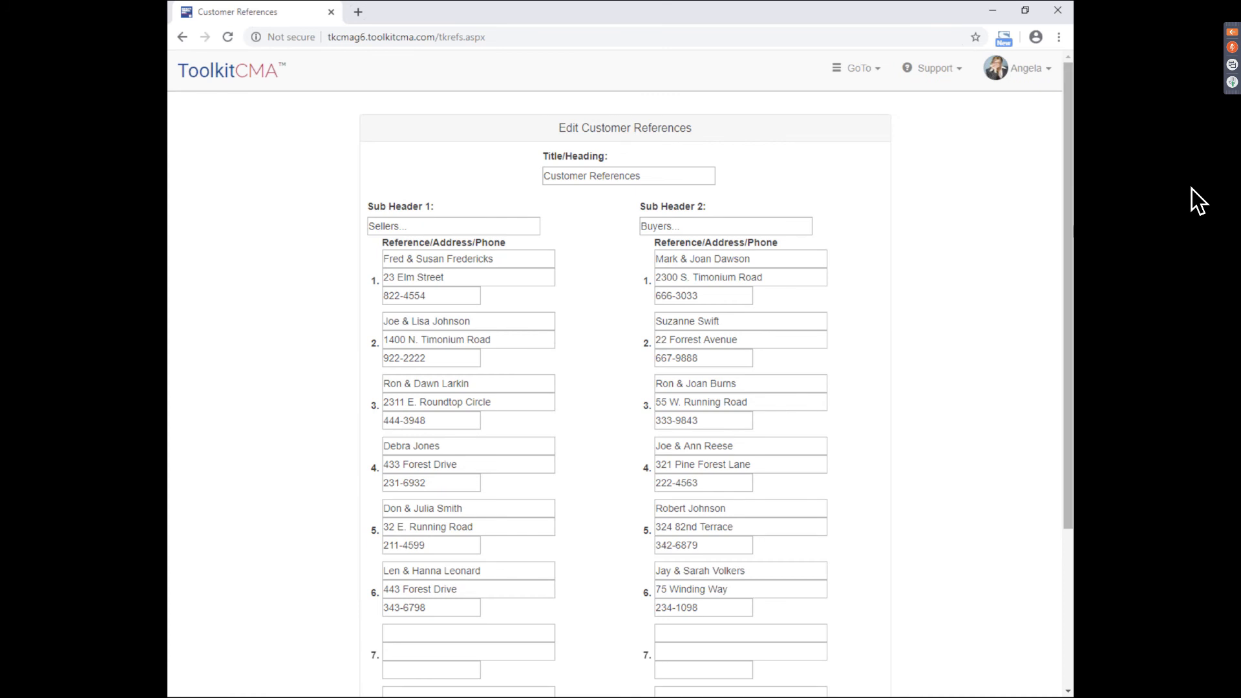
{"action": "mouse_move", "coordinate": [1069, 220]}
{"action": "left_mouse_down"}
{"action": "mouse_move", "coordinate": [1069, 377]}
{"action": "mouse_move", "coordinate": [1070, 236]}
{"action": "left_mouse_up"}
- Back on the Documents list, preview the My Accomplishments and My References pages
{"action": "left_click", "coordinate": [859, 67]}
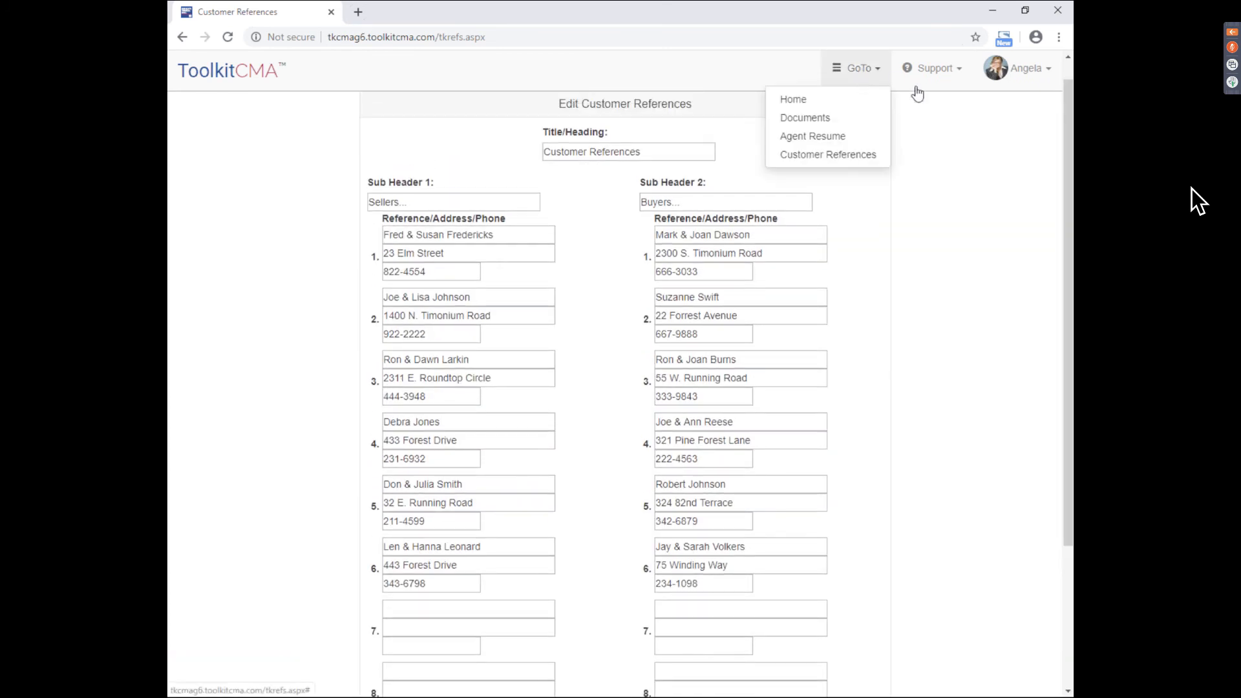
{"action": "left_click", "coordinate": [875, 118]}
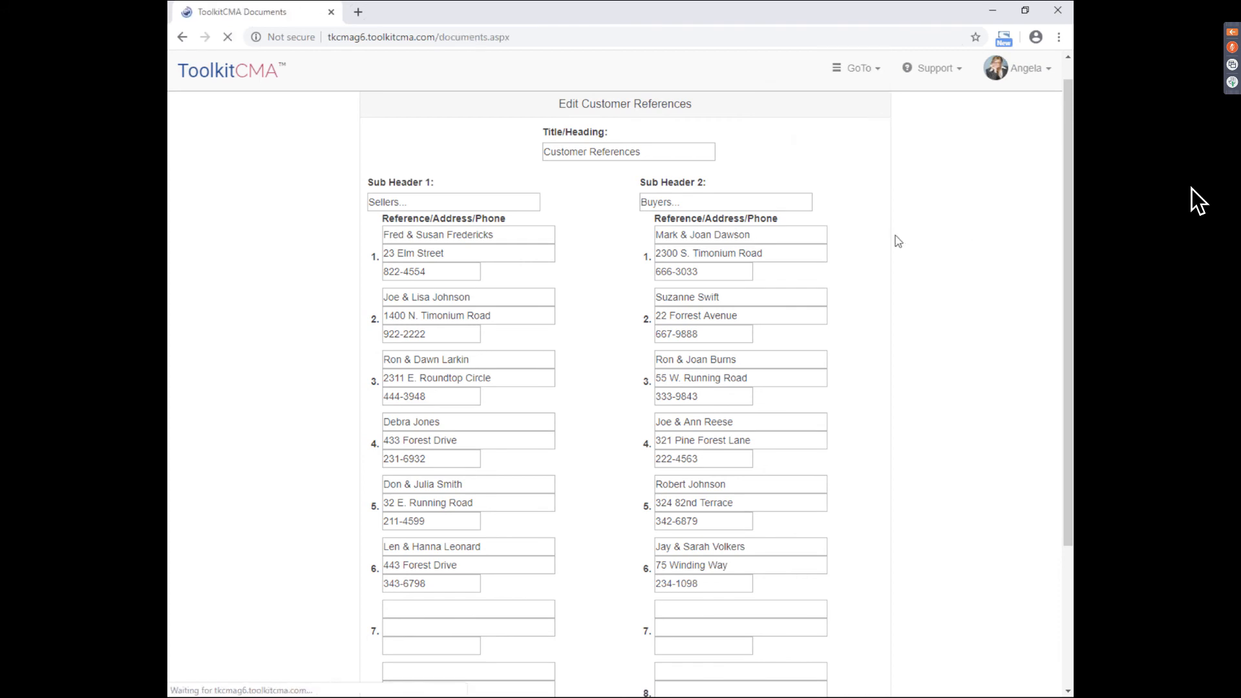
{"action": "left_click_drag", "start_coordinate": [1068, 247], "coordinate": [1059, 563]}
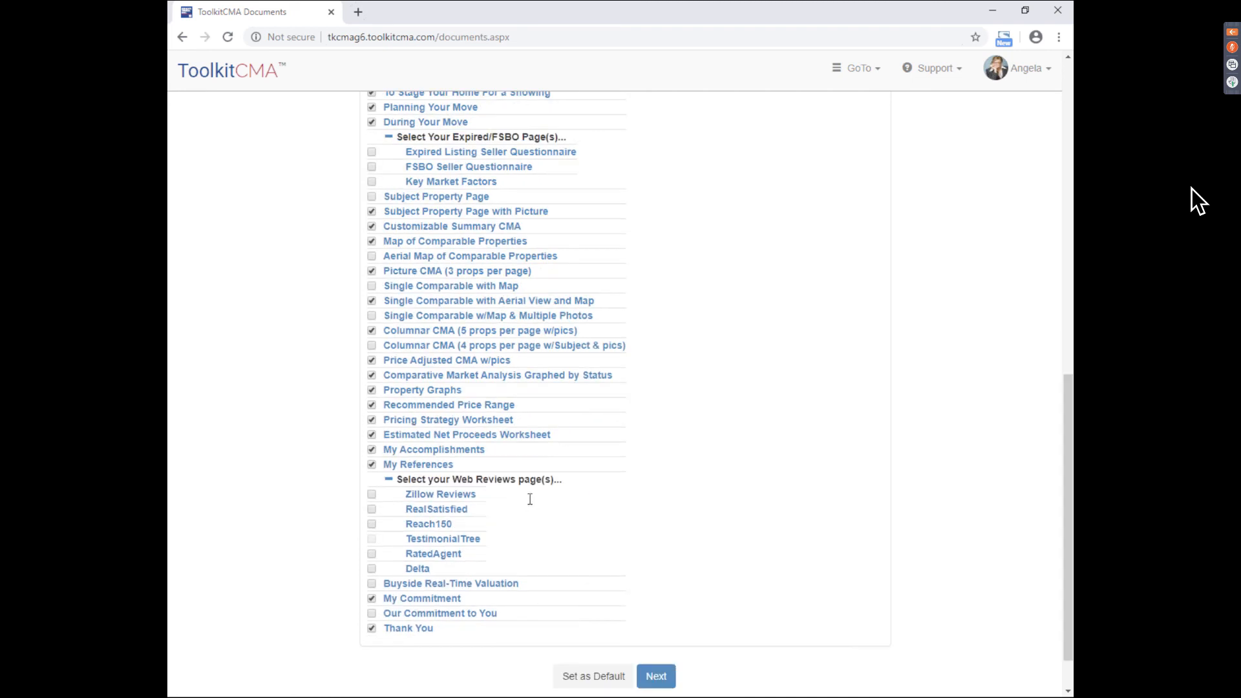
{"action": "left_click", "coordinate": [460, 451]}
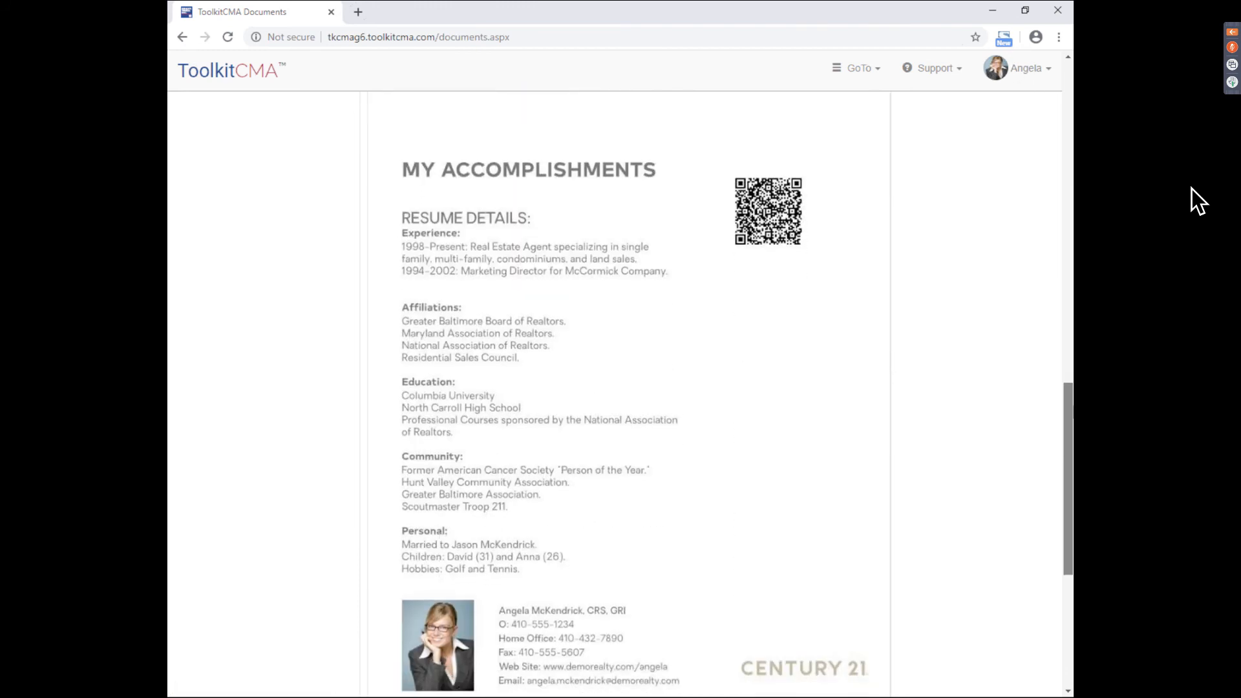
{"action": "scroll", "coordinate": [414, 194], "scroll_direction": "up", "scroll_amount": 2}
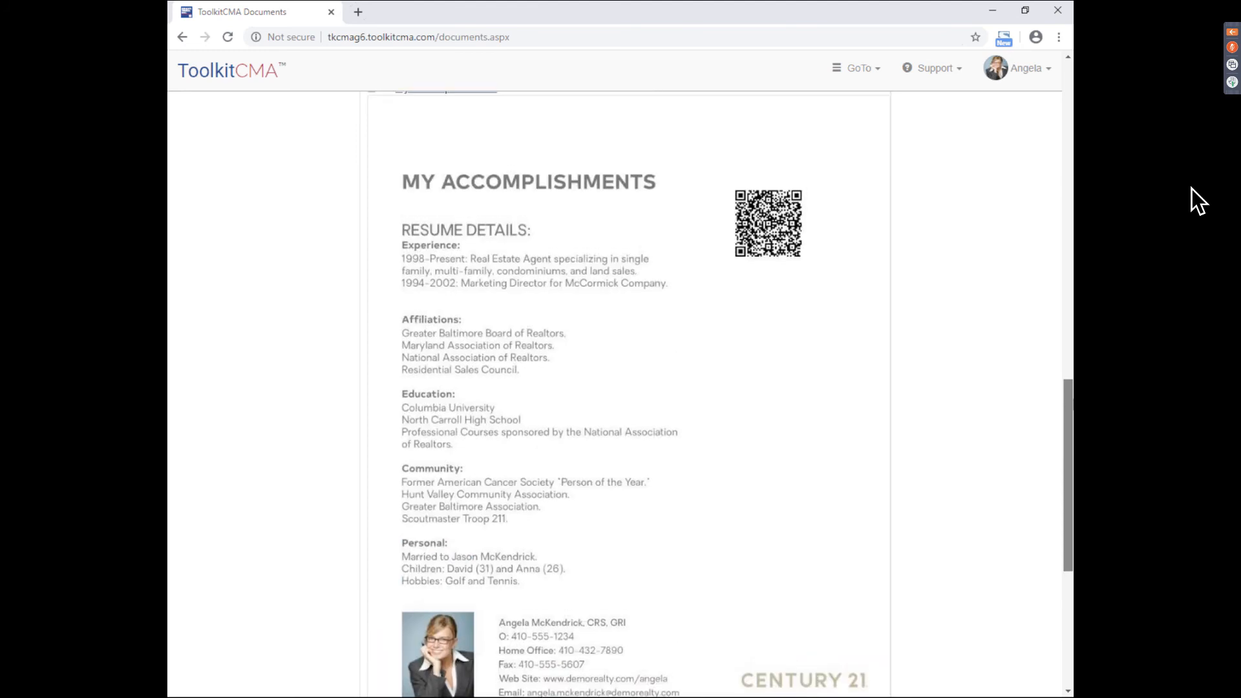
{"action": "left_click", "coordinate": [414, 124]}
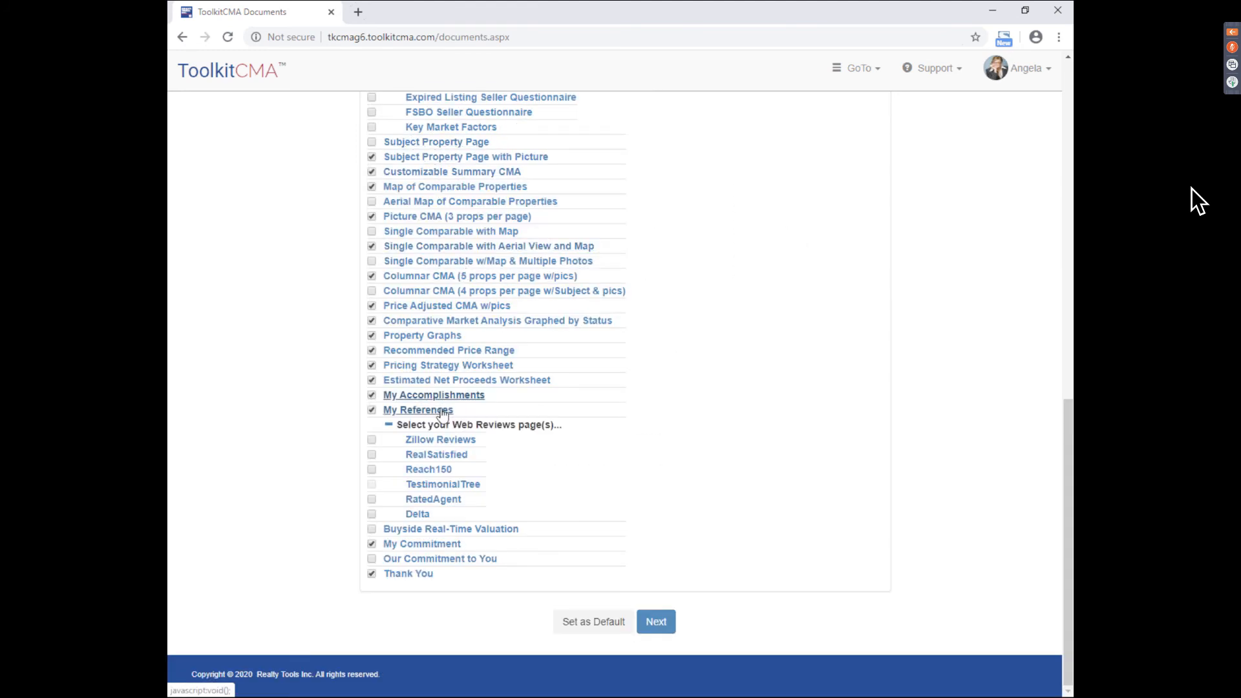
{"action": "left_click", "coordinate": [442, 411]}
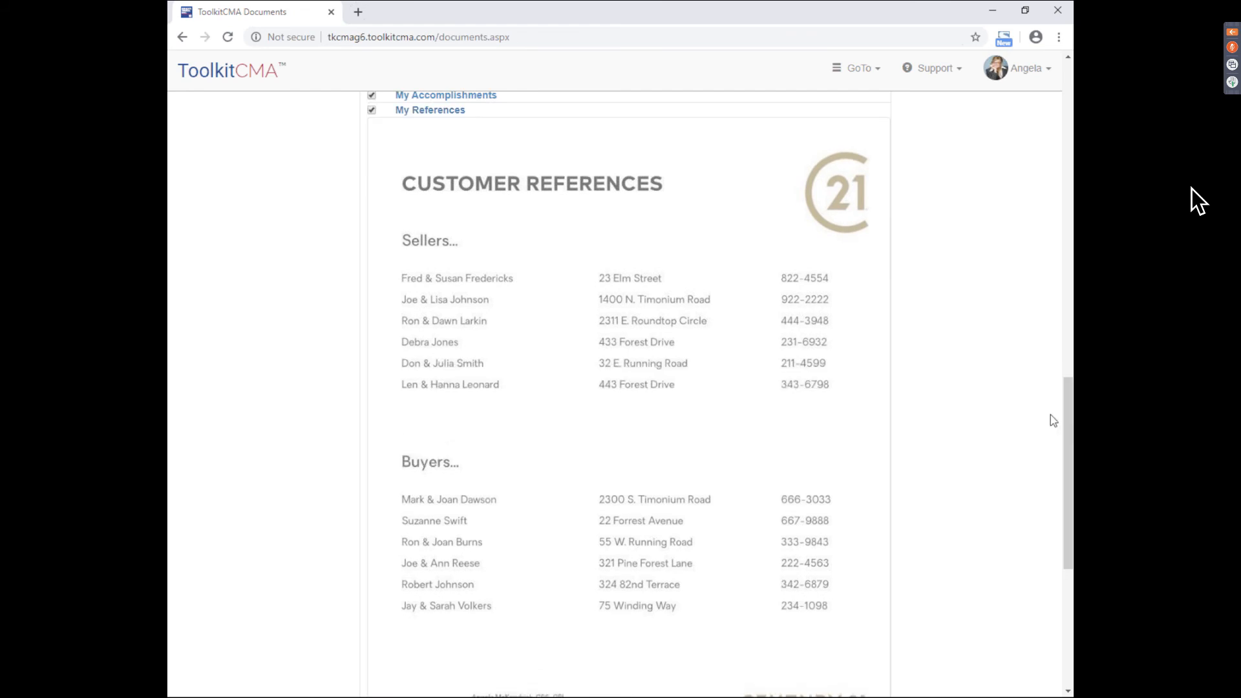
{"action": "left_click", "coordinate": [1022, 73]}
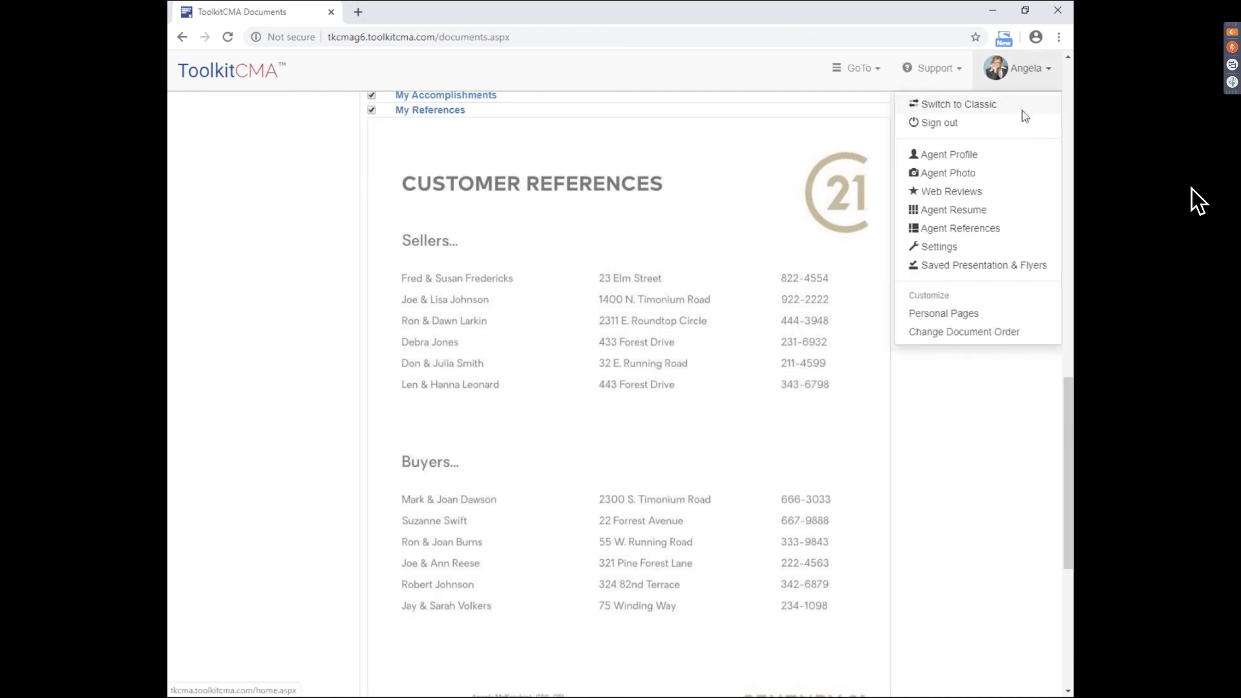
- Review Program Settings, including the alternate confirmation email, and save them unchanged
{"action": "left_click", "coordinate": [969, 256]}
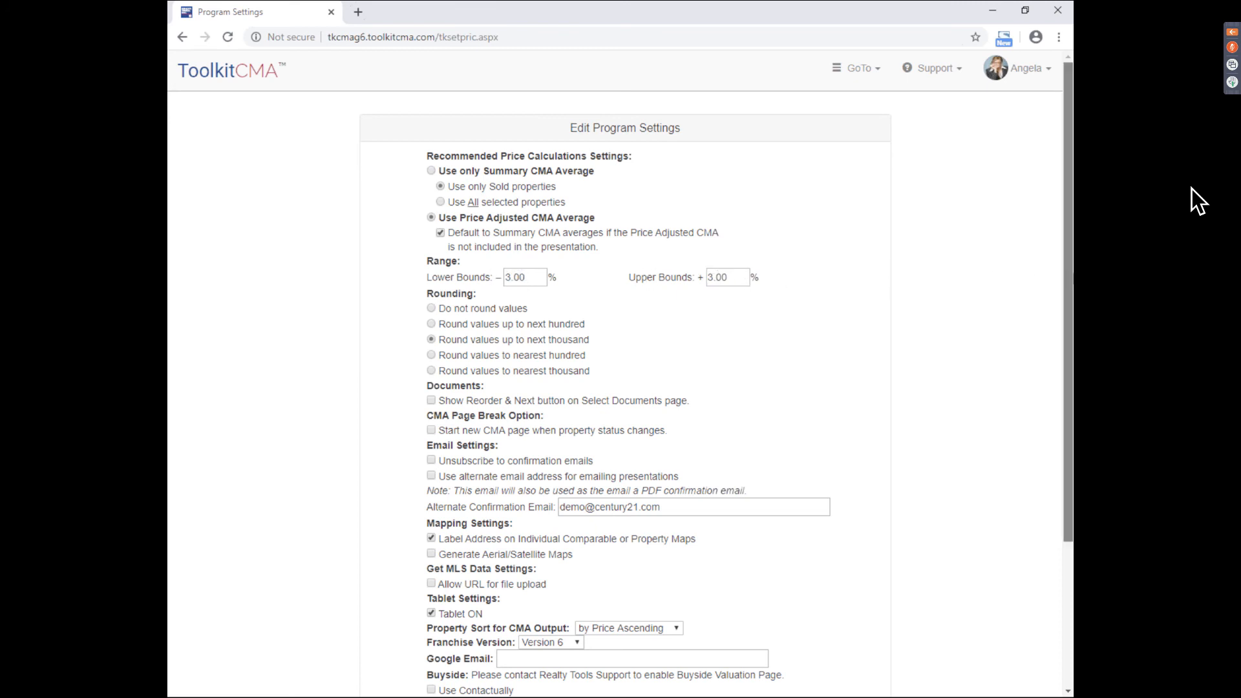
{"action": "scroll", "coordinate": [462, 271], "scroll_direction": "down", "scroll_amount": 1}
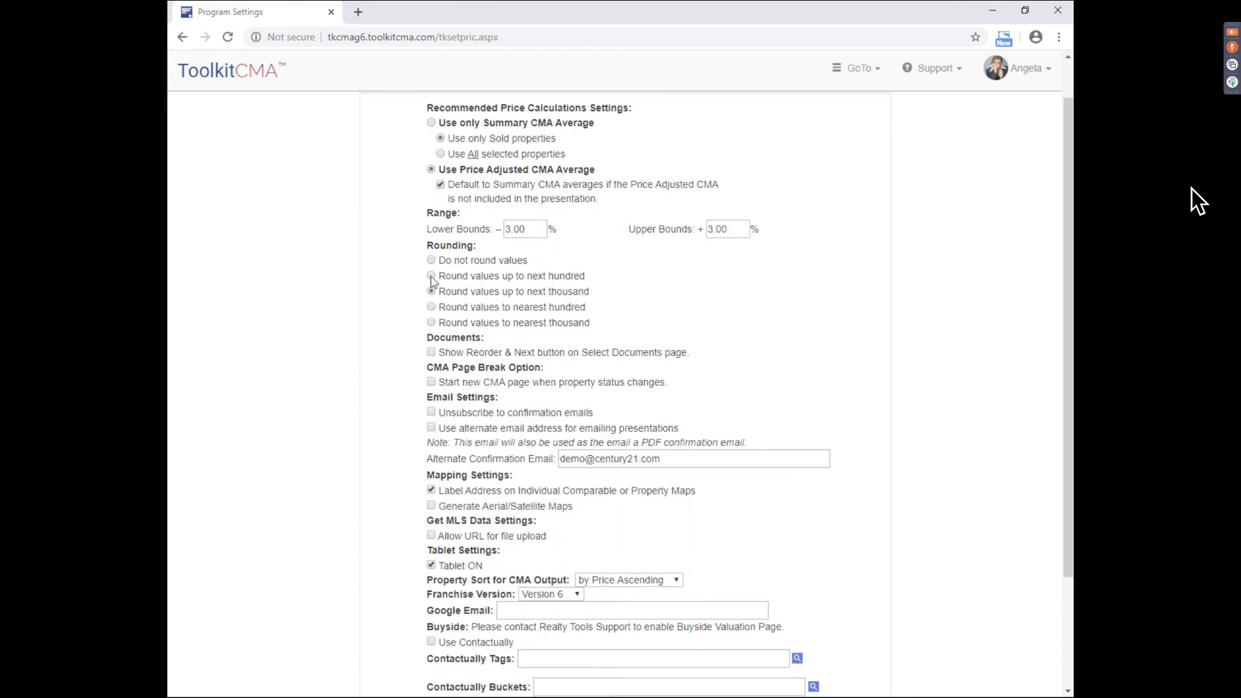
{"action": "left_click_drag", "start_coordinate": [1070, 295], "coordinate": [1071, 360]}
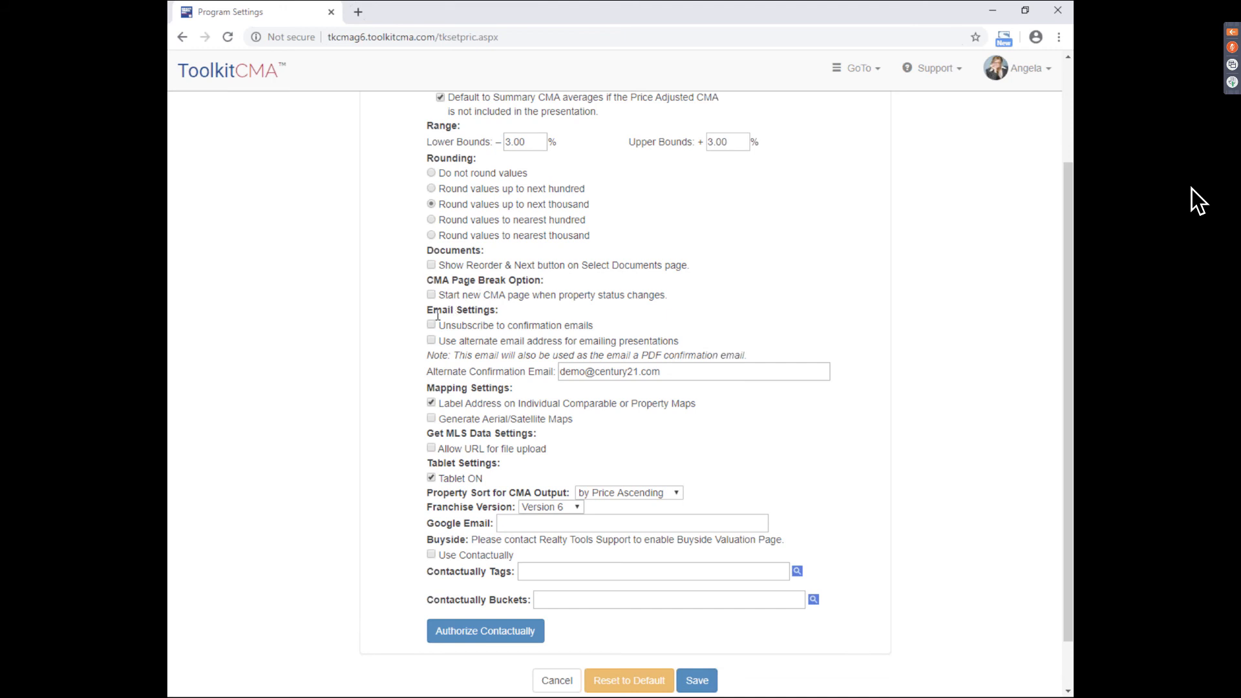
{"action": "left_click", "coordinate": [698, 376]}
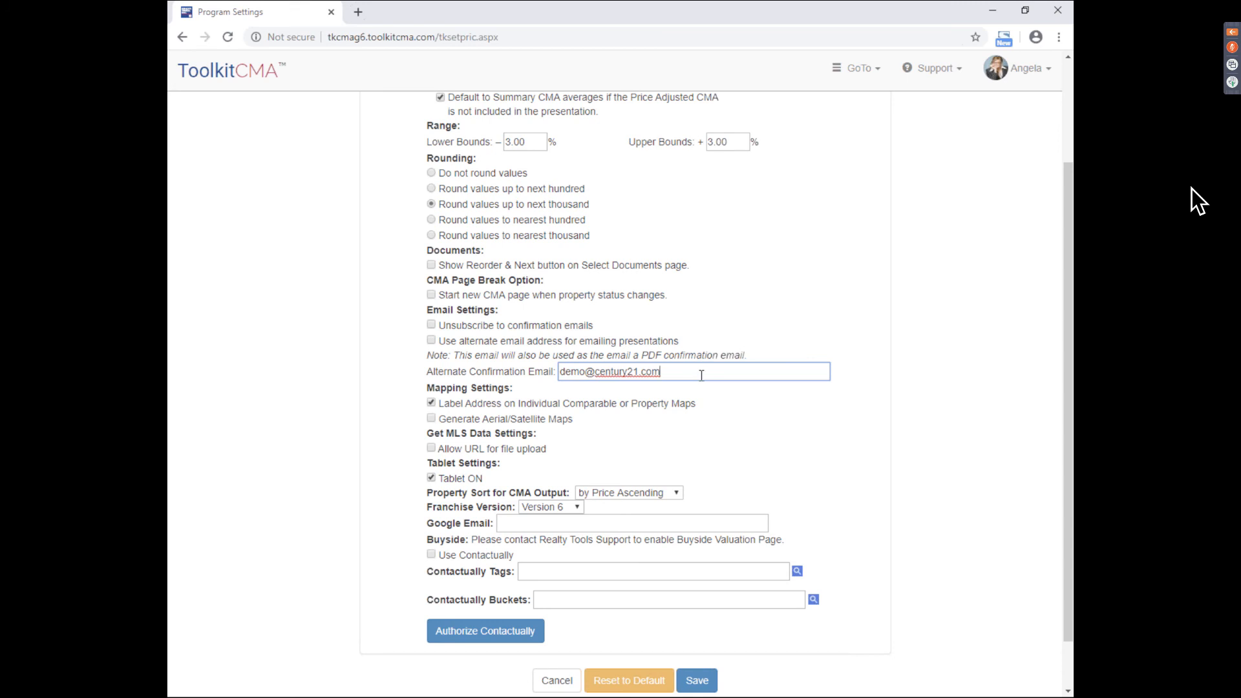
{"action": "left_click", "coordinate": [800, 359]}
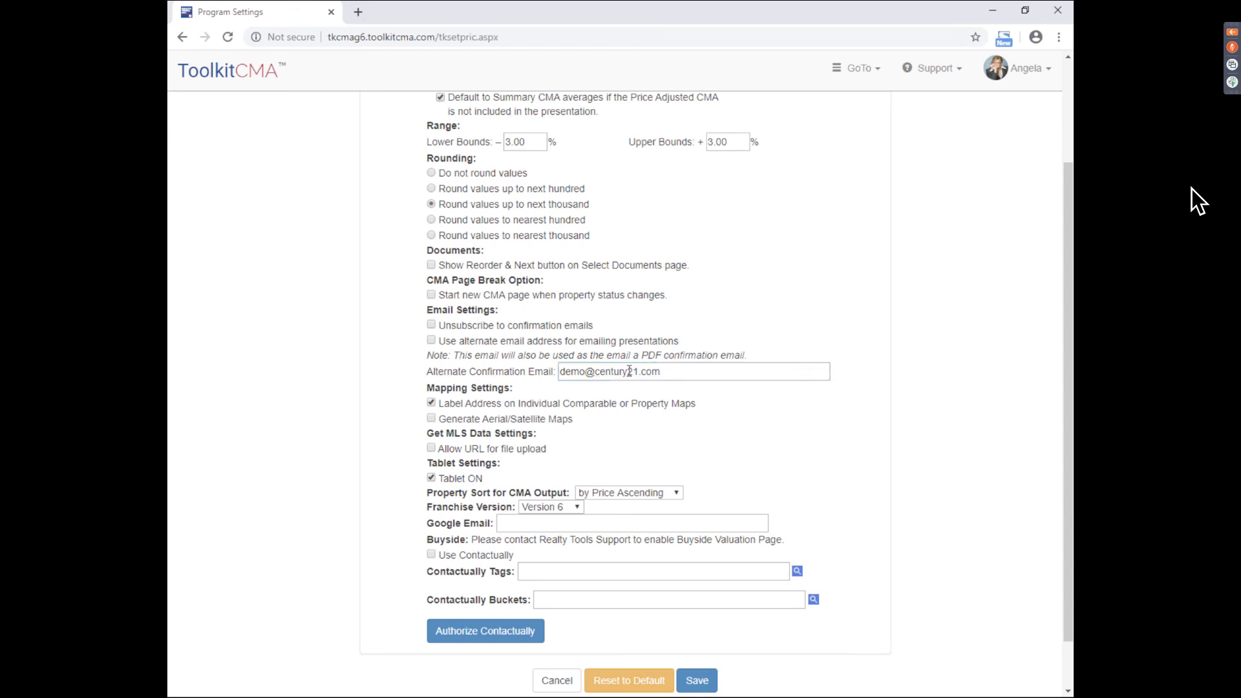
{"action": "scroll", "coordinate": [673, 390], "scroll_direction": "down", "scroll_amount": 2}
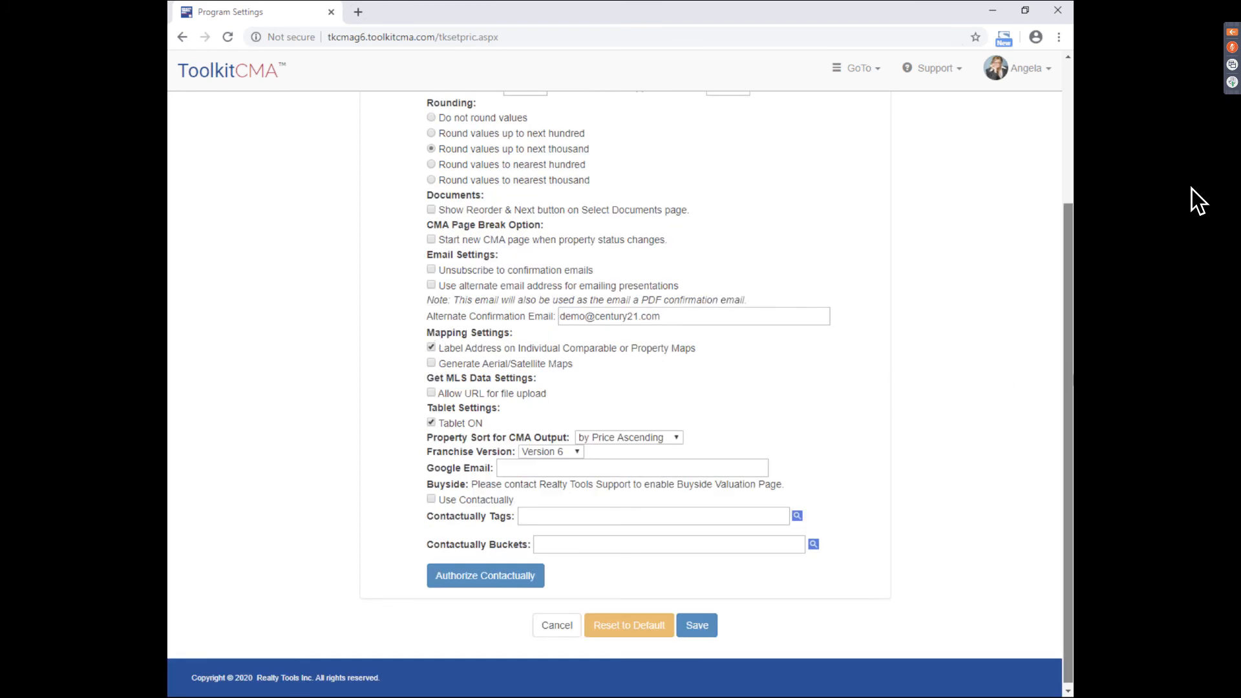
{"action": "left_click_drag", "start_coordinate": [1072, 377], "coordinate": [1071, 349]}
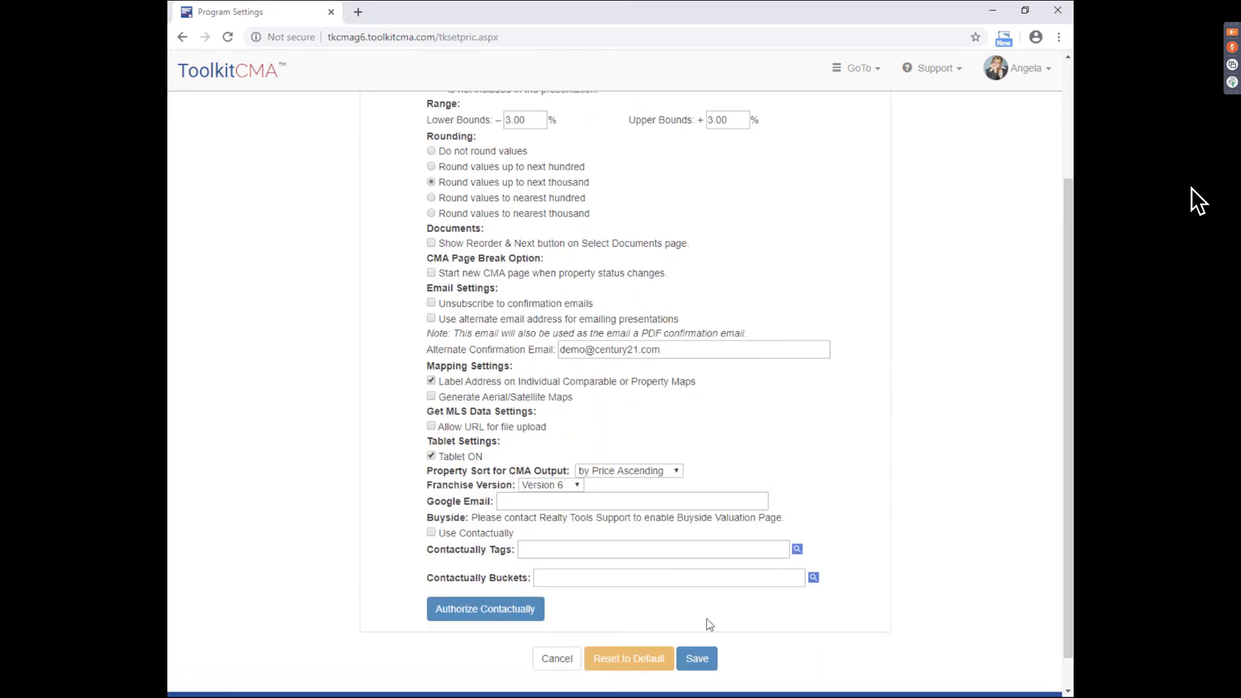
{"action": "left_click", "coordinate": [707, 672]}
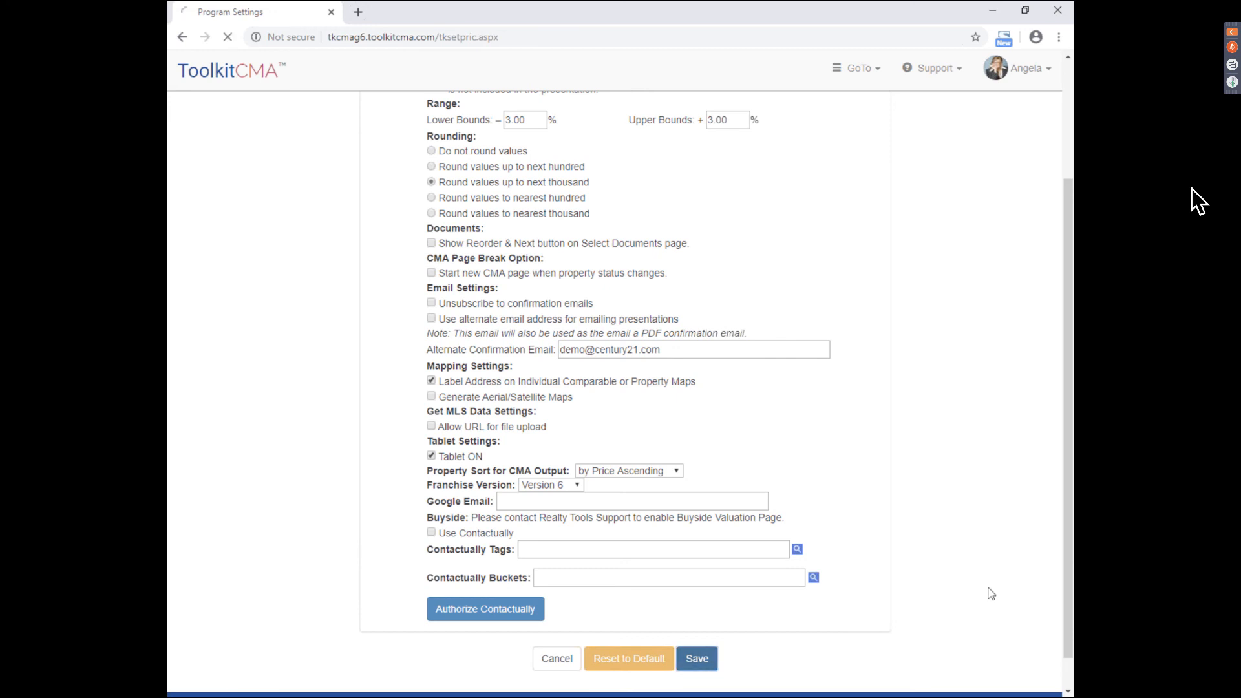
{"action": "left_click", "coordinate": [1023, 82]}
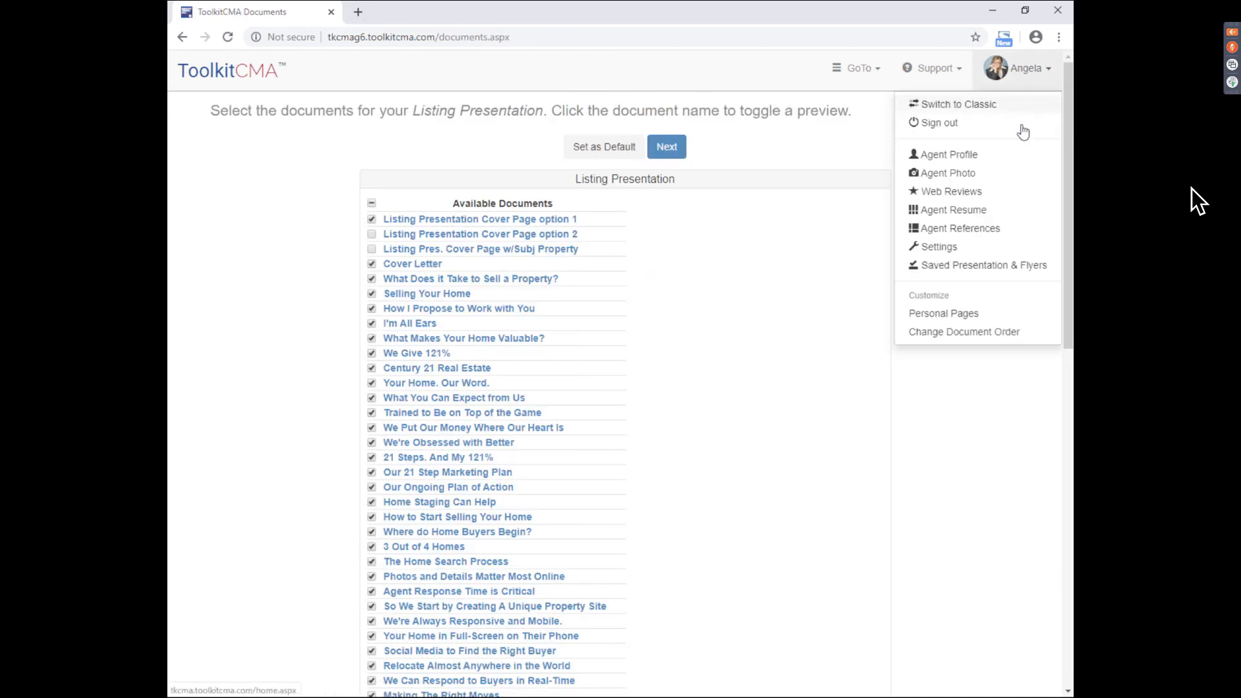
{"action": "left_click", "coordinate": [984, 266]}
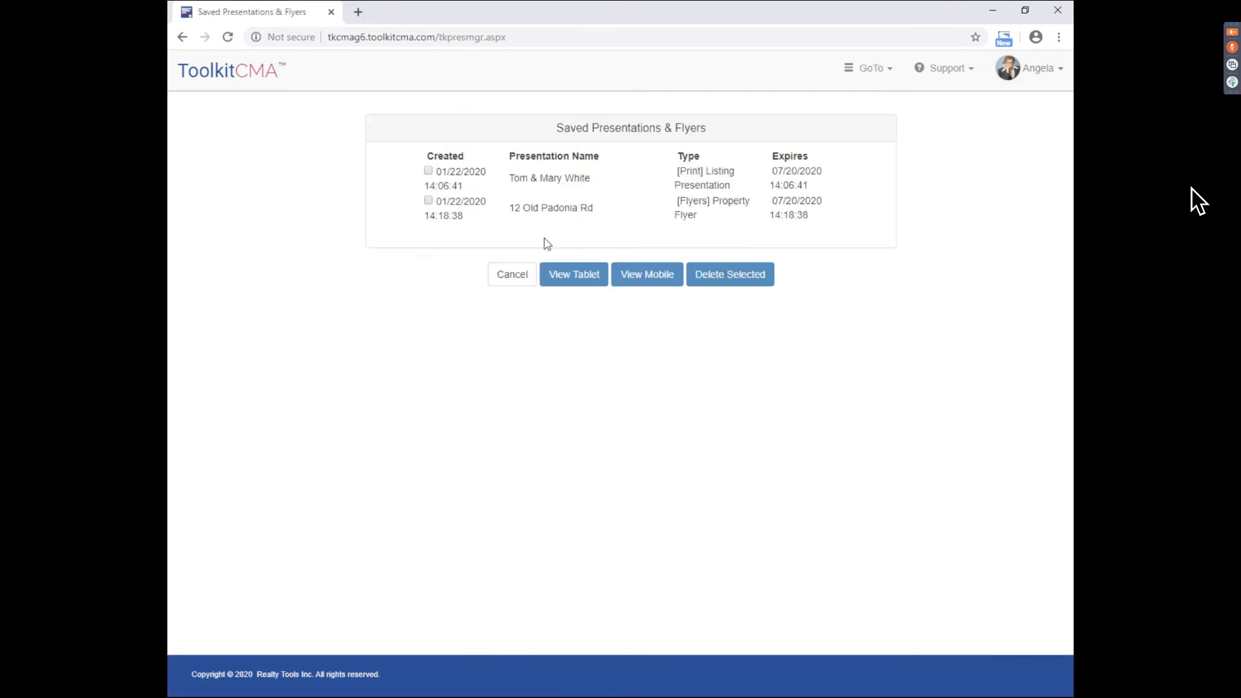
{"action": "left_click", "coordinate": [429, 172]}
{"action": "left_click", "coordinate": [741, 283]}
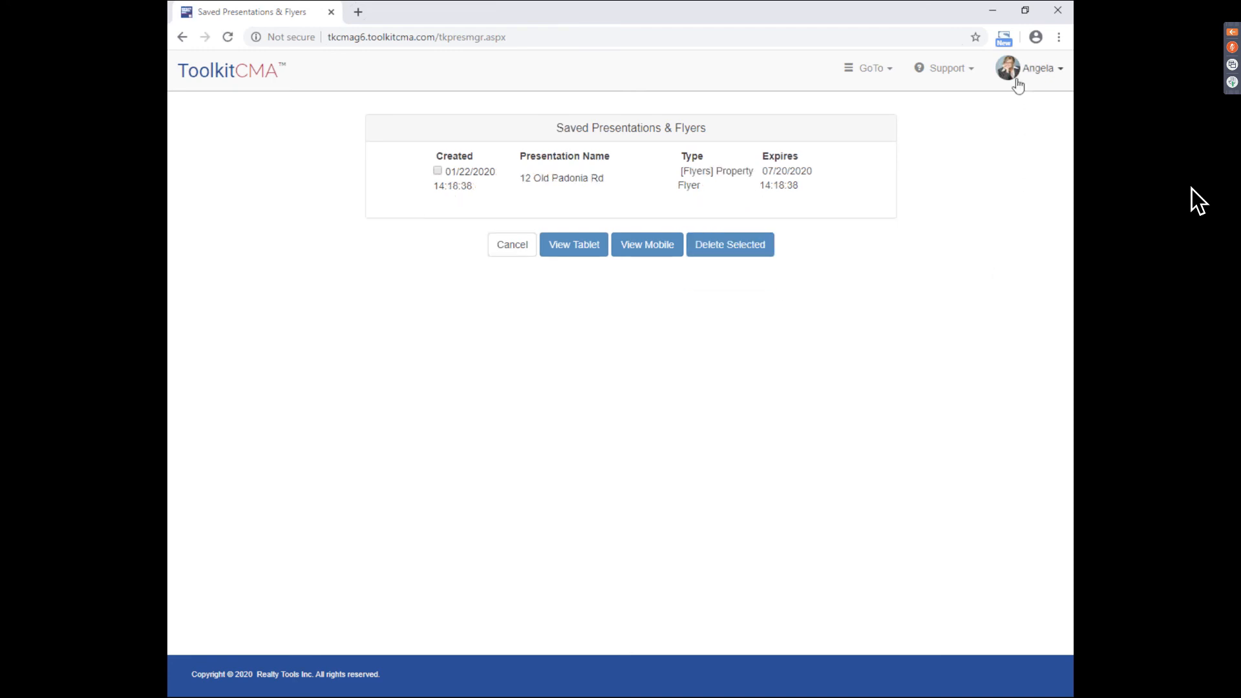
{"action": "left_click", "coordinate": [514, 244]}
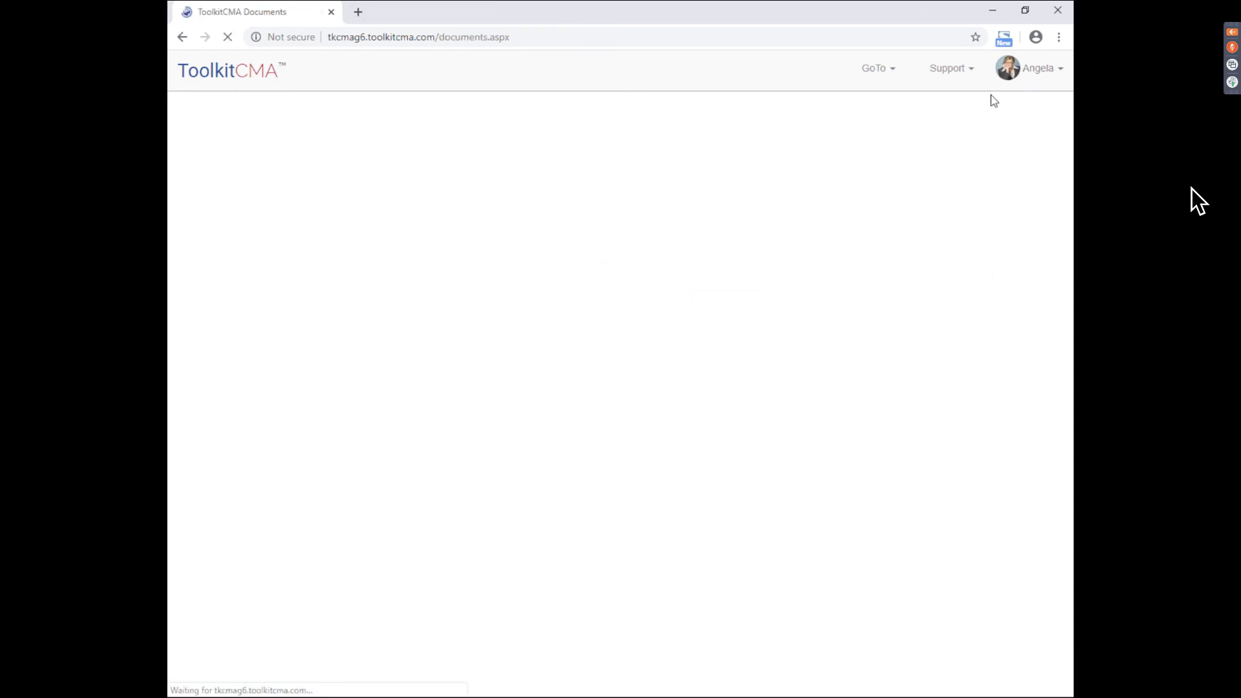
{"action": "left_click", "coordinate": [1021, 69]}
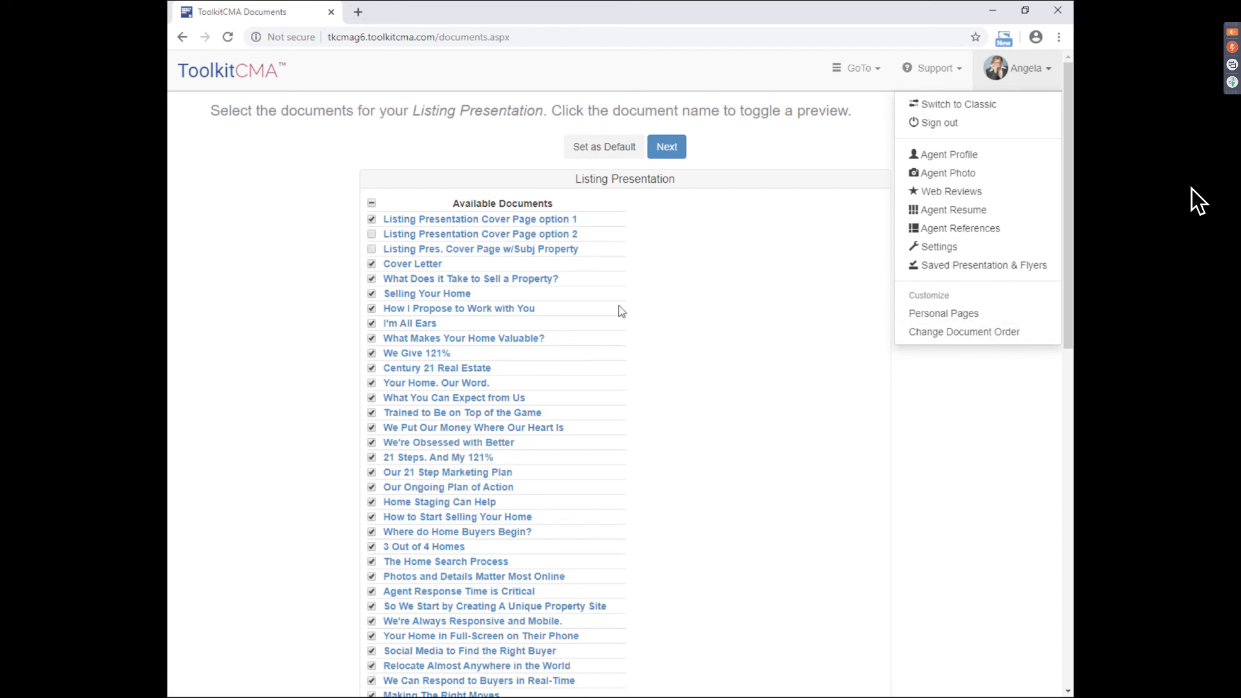
- Open Personal Pages and enter 'Test Document' as the new page's document name
{"action": "left_click", "coordinate": [954, 314]}
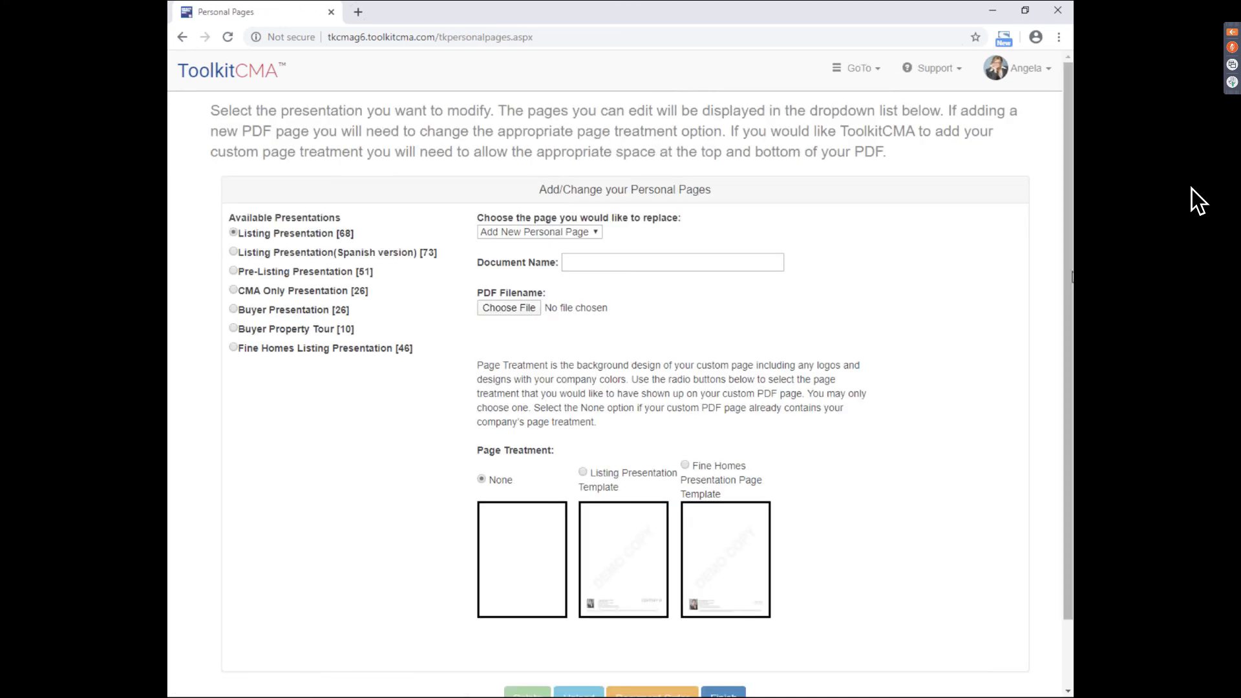
{"action": "scroll", "coordinate": [1037, 289], "scroll_direction": "down", "scroll_amount": 1}
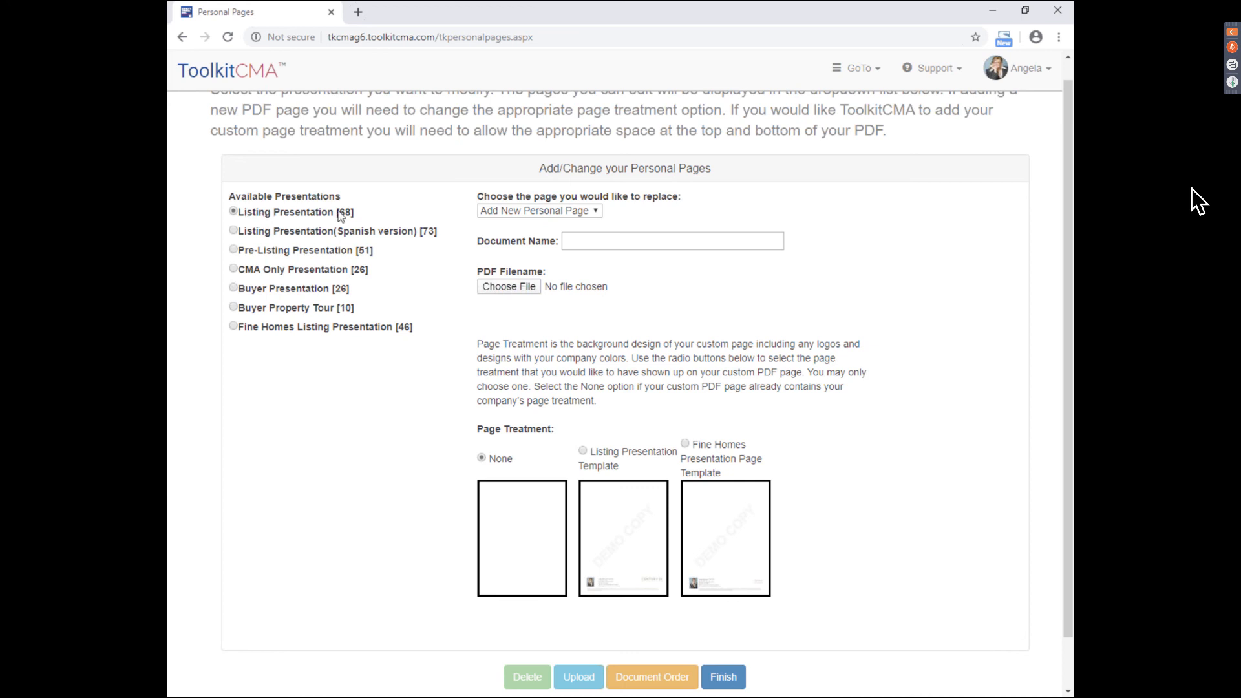
{"action": "left_click", "coordinate": [618, 242]}
{"action": "left_click", "coordinate": [616, 266]}
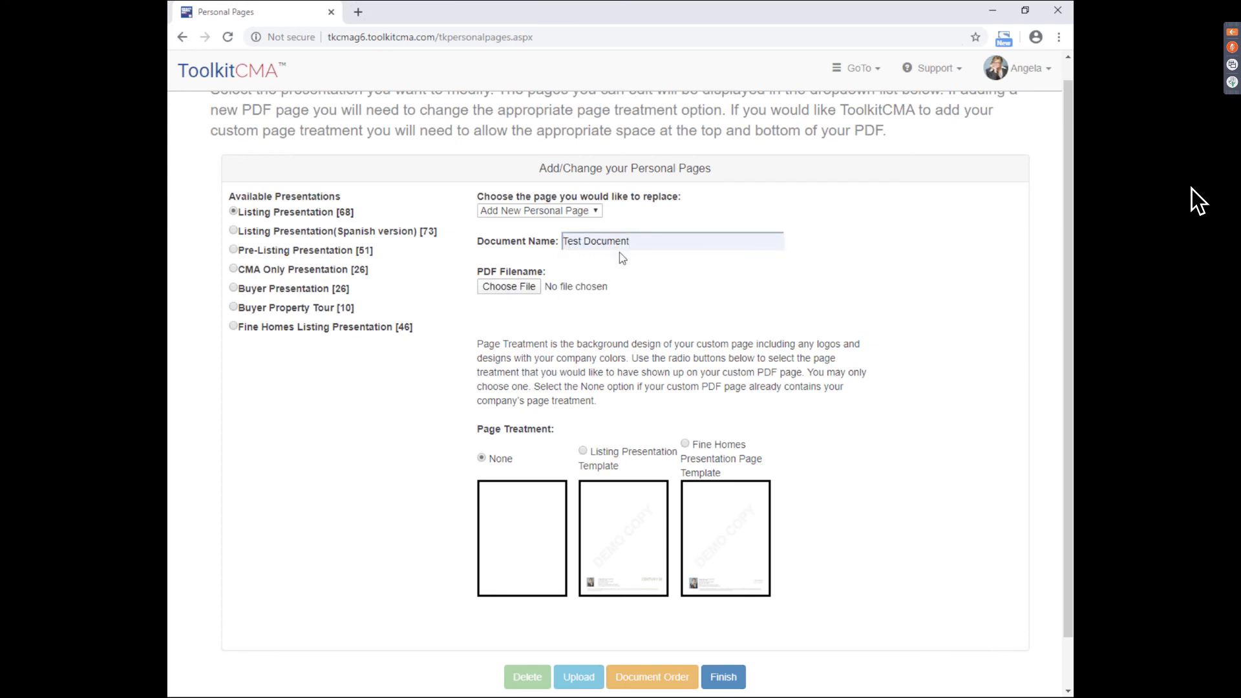
{"action": "scroll", "coordinate": [483, 266], "scroll_direction": "down", "scroll_amount": 1}
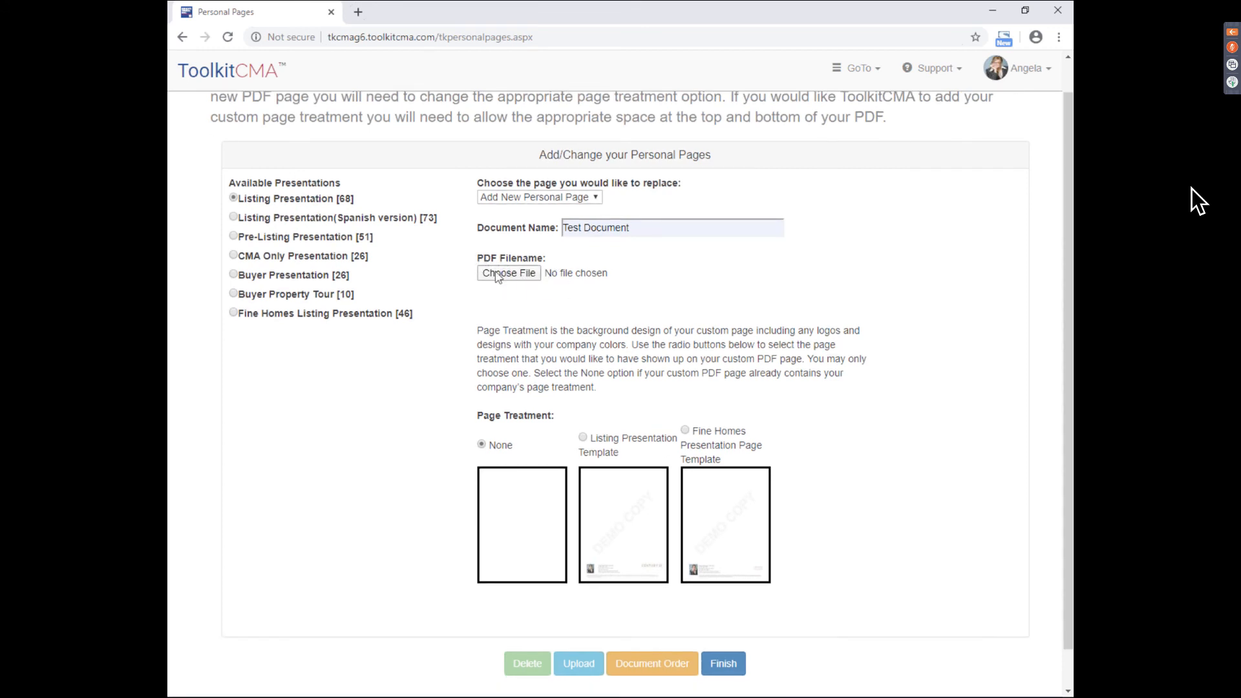
- Upload Resume.pdf as the Test Document page with page treatment None
{"action": "left_click", "coordinate": [506, 274]}
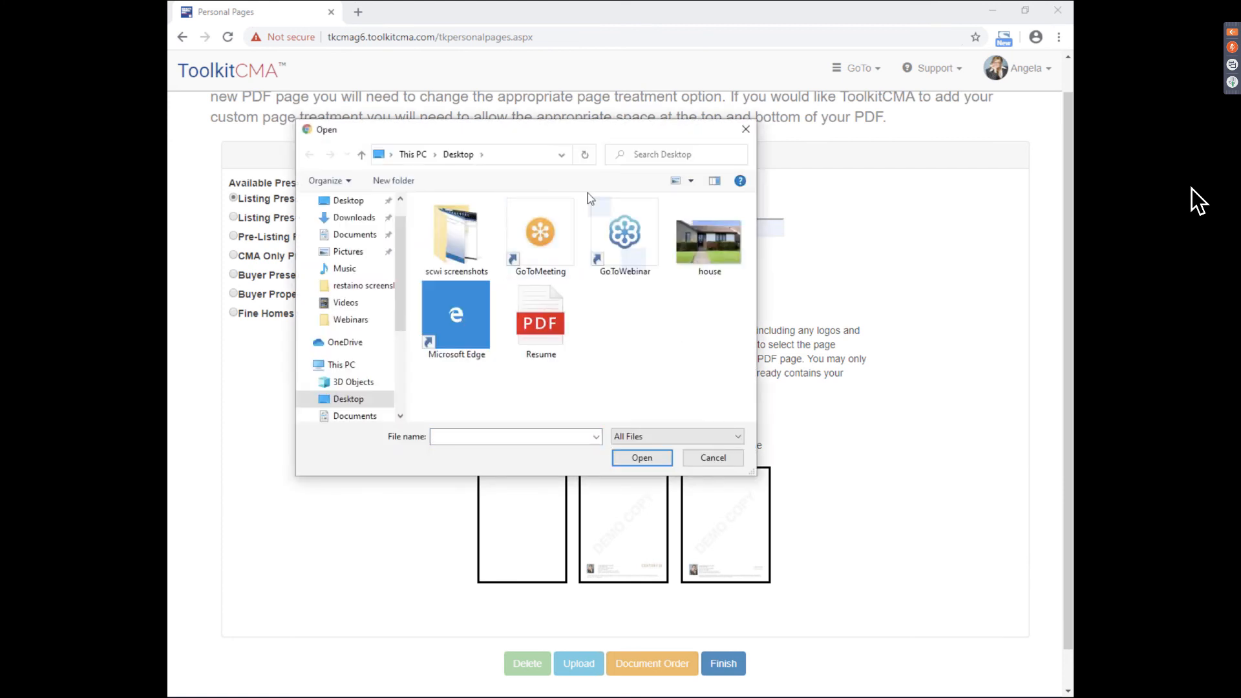
{"action": "double_click", "coordinate": [542, 332]}
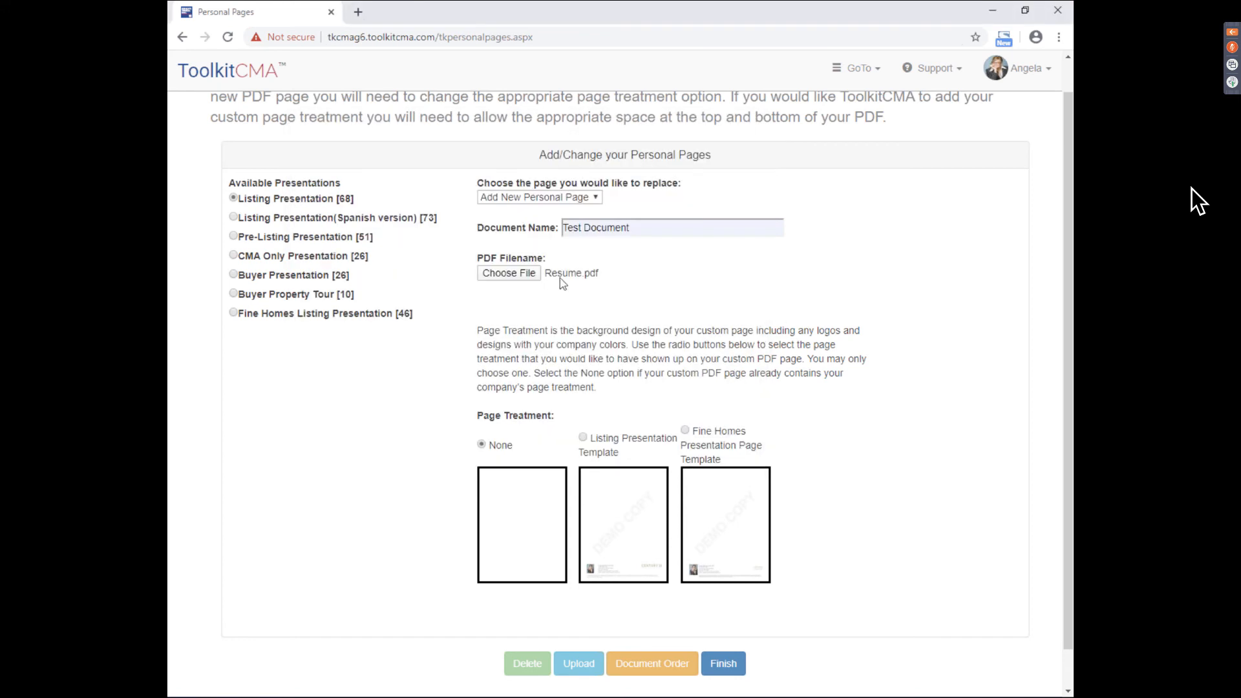
{"action": "scroll", "coordinate": [621, 393], "scroll_direction": "down", "scroll_amount": 1}
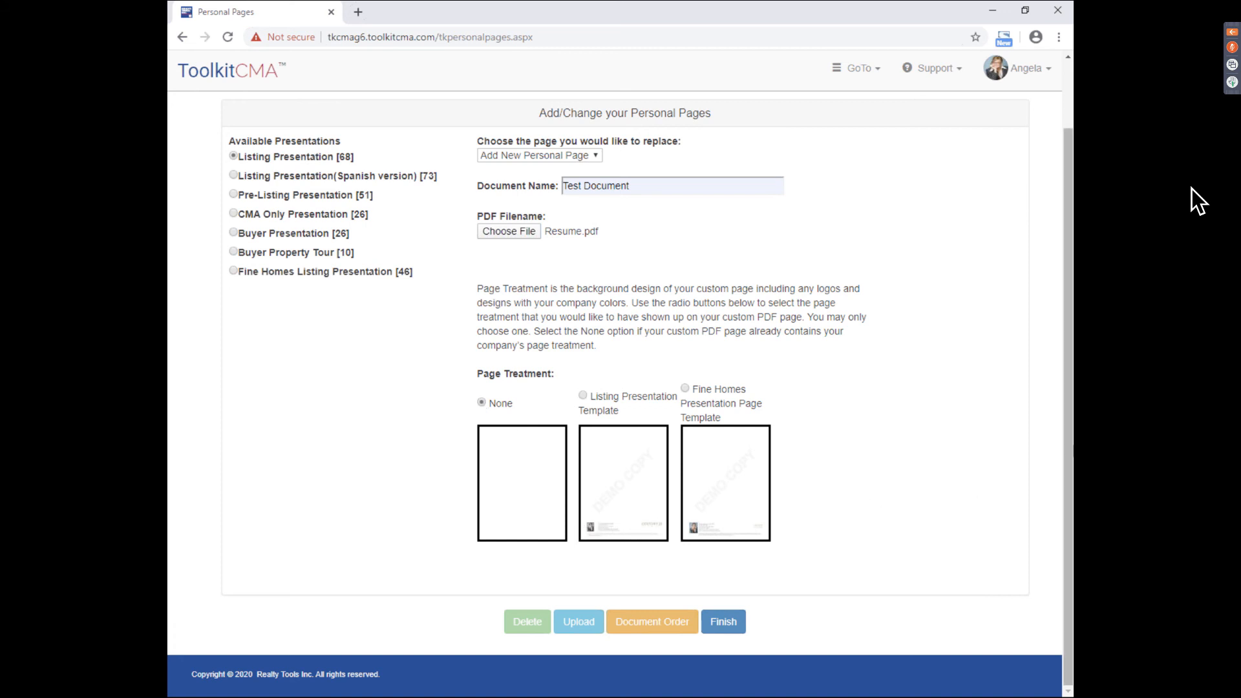
{"action": "left_click", "coordinate": [578, 622]}
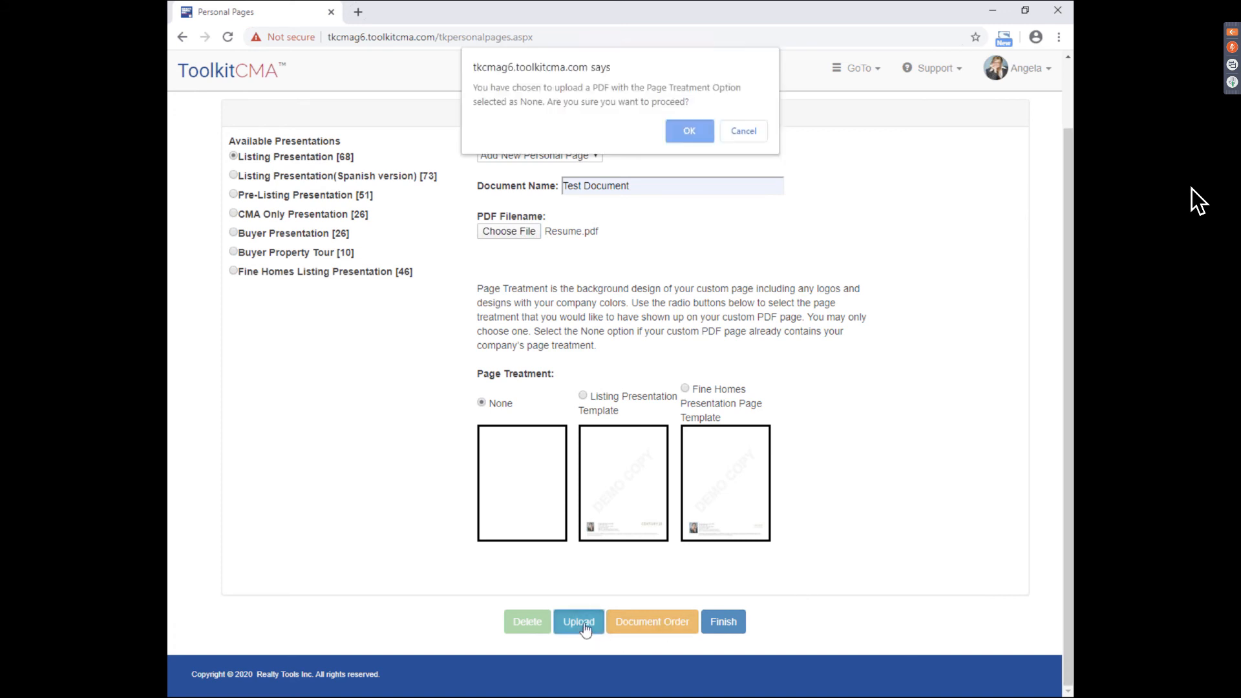
{"action": "left_click", "coordinate": [689, 132]}
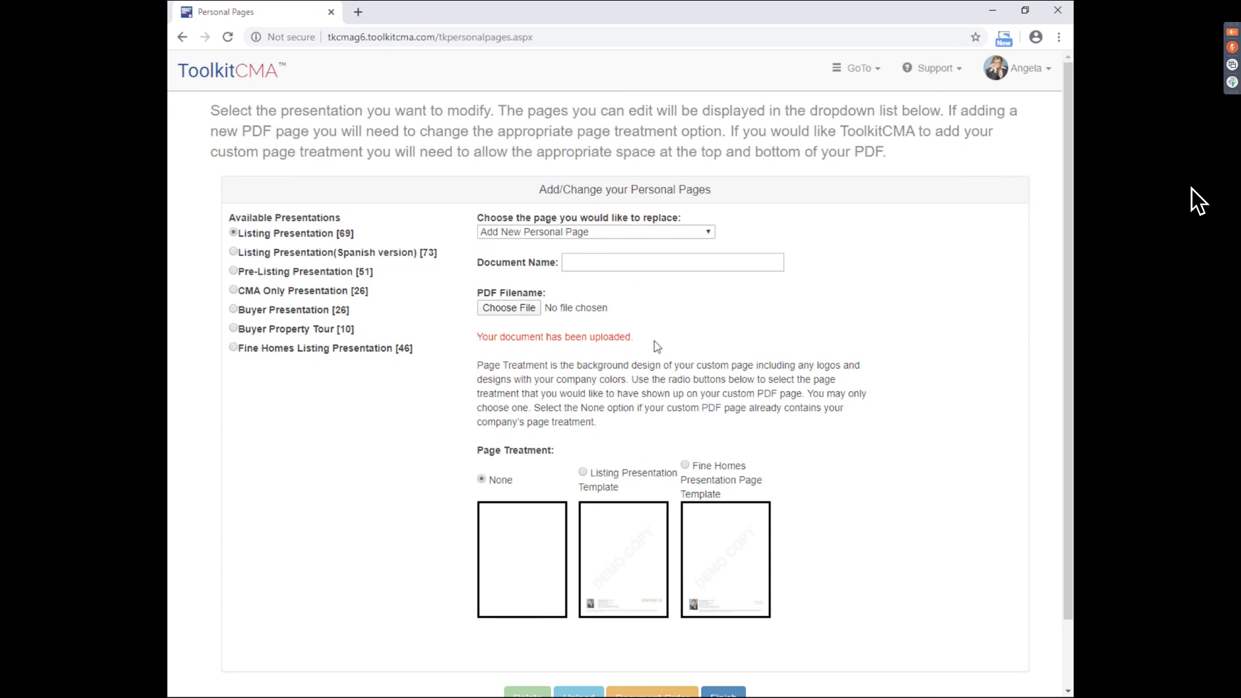
- Return to the Documents list and check that Test Document is ticked after Thank You
{"action": "left_click", "coordinate": [885, 78]}
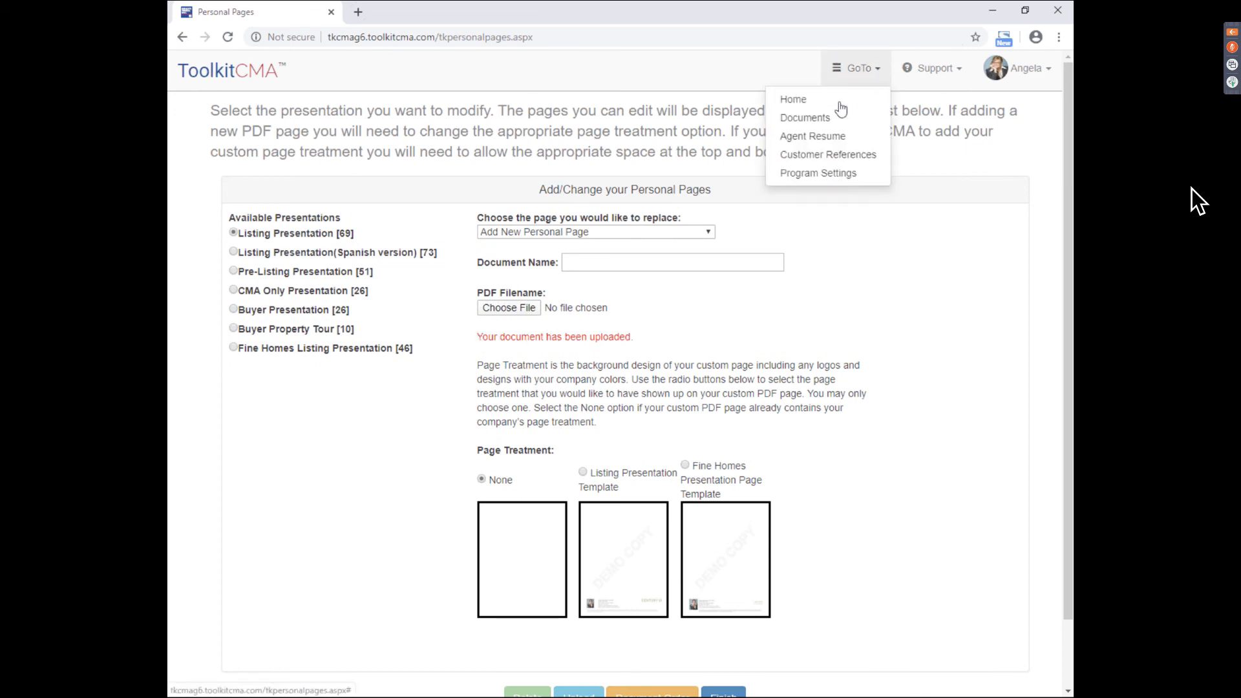
{"action": "left_click", "coordinate": [827, 118]}
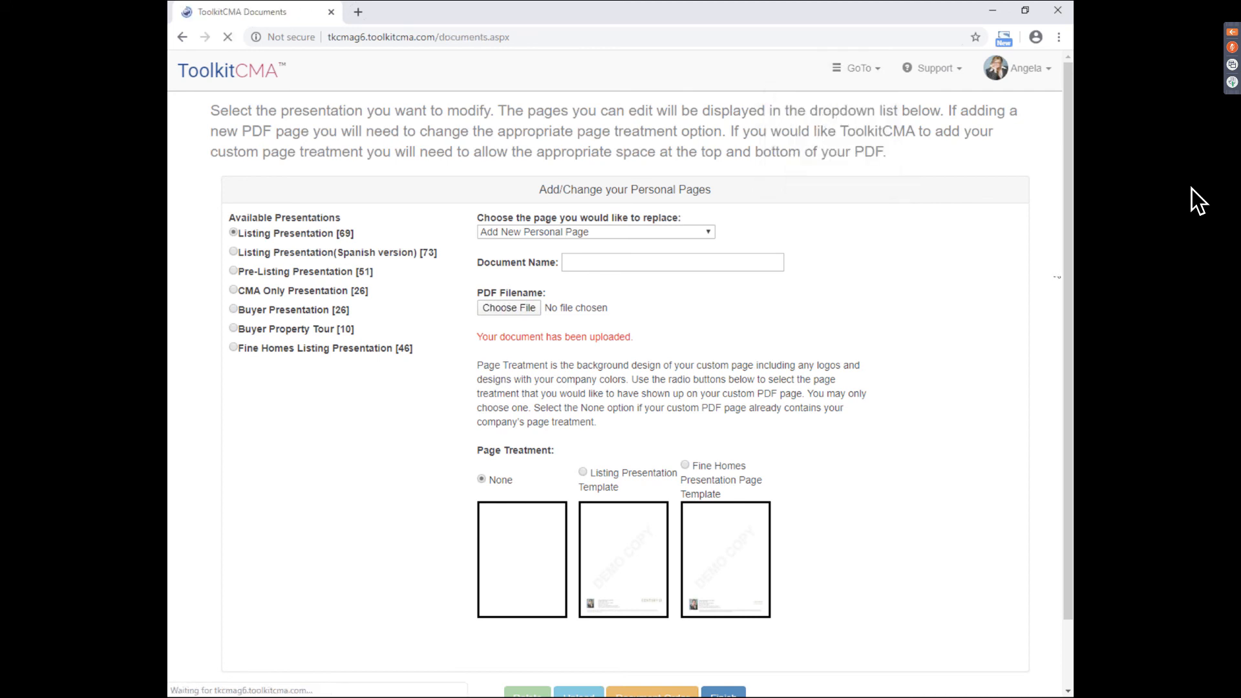
{"action": "left_click_drag", "start_coordinate": [1070, 254], "coordinate": [1063, 605]}
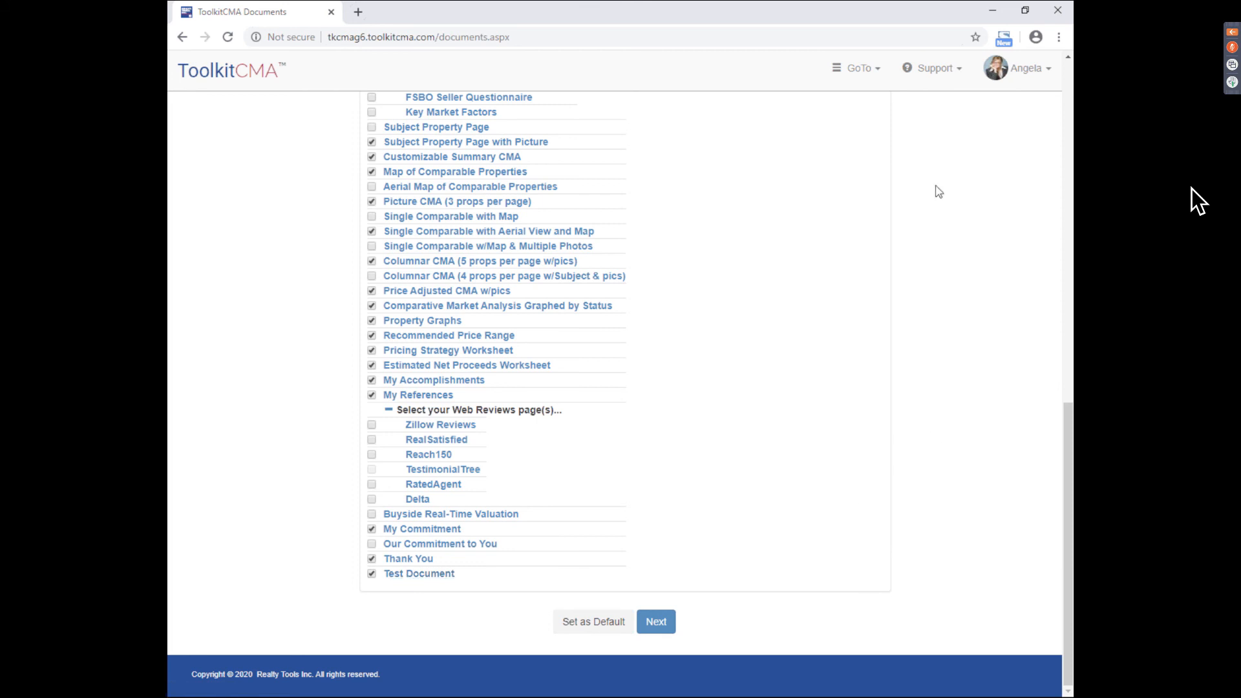
{"action": "left_click", "coordinate": [1022, 70]}
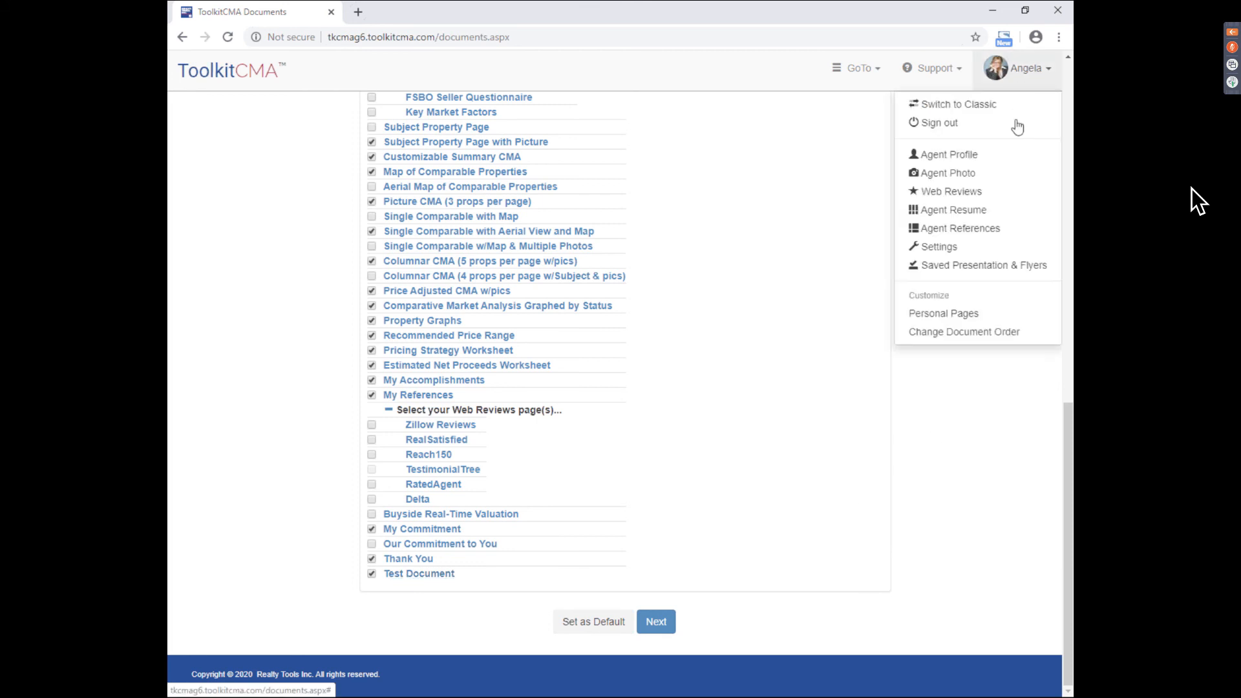
- In the Listing Presentation order, move Test Document up to just below Picture CMA
{"action": "left_click", "coordinate": [955, 336]}
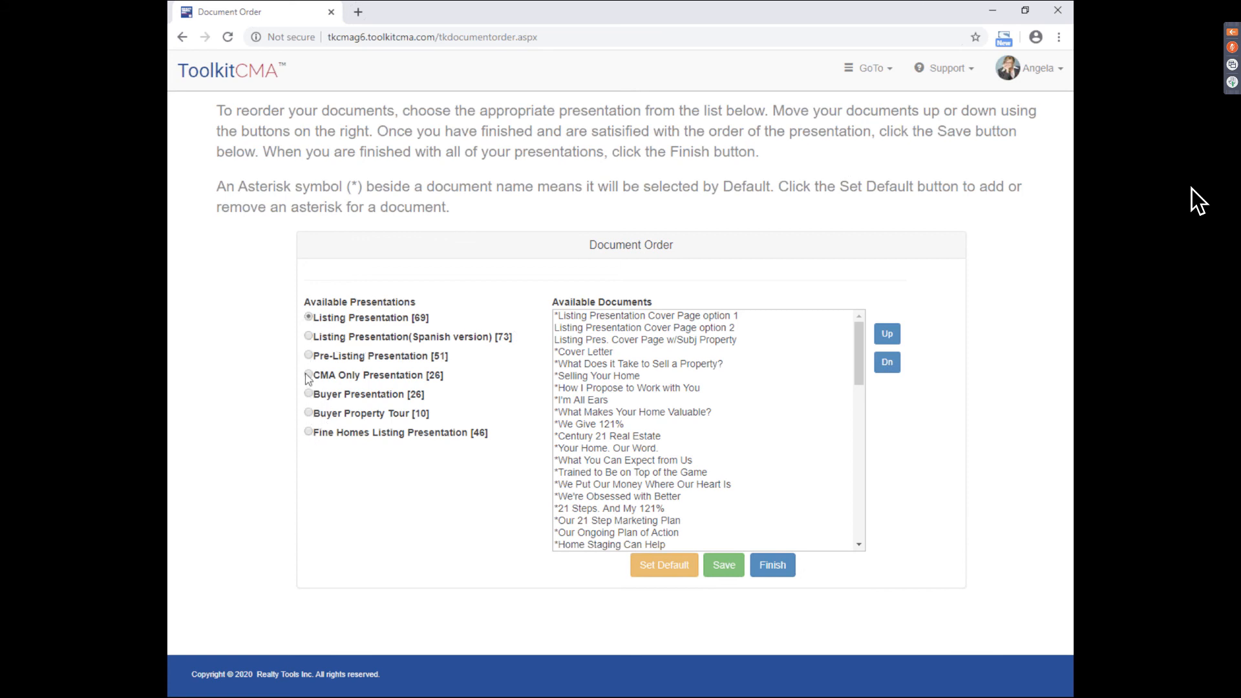
{"action": "left_click", "coordinate": [309, 318]}
{"action": "left_click_drag", "start_coordinate": [859, 329], "coordinate": [873, 509]}
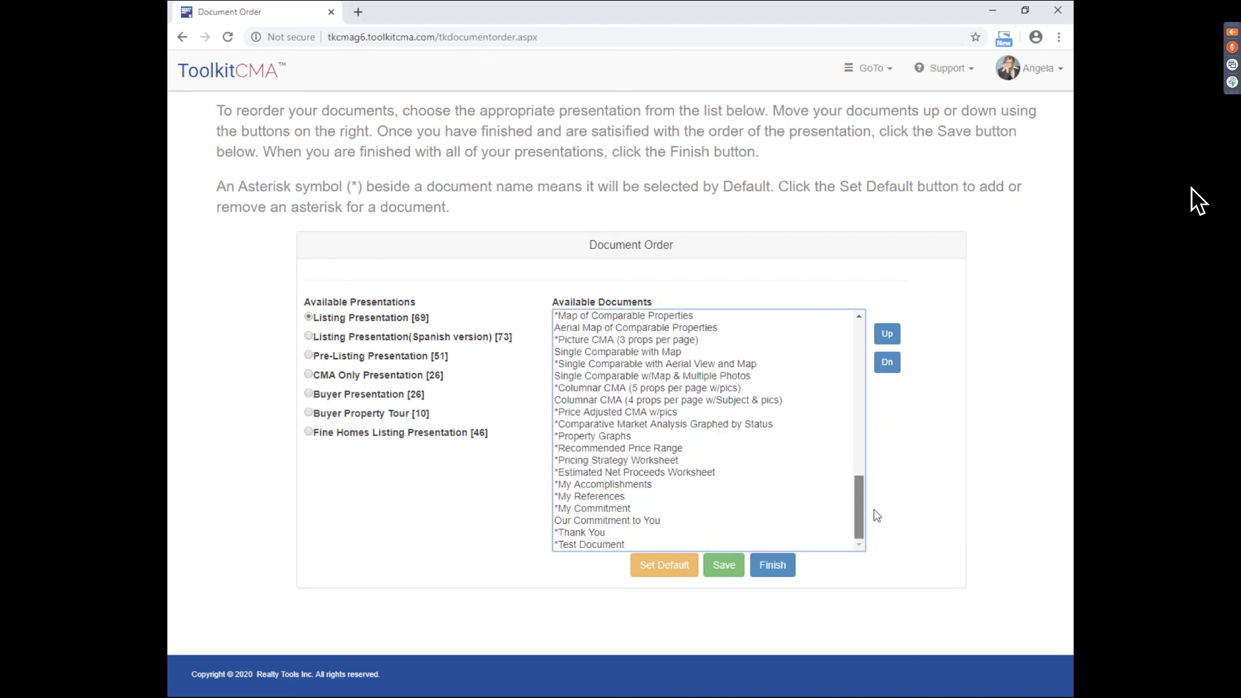
{"action": "left_click", "coordinate": [596, 546]}
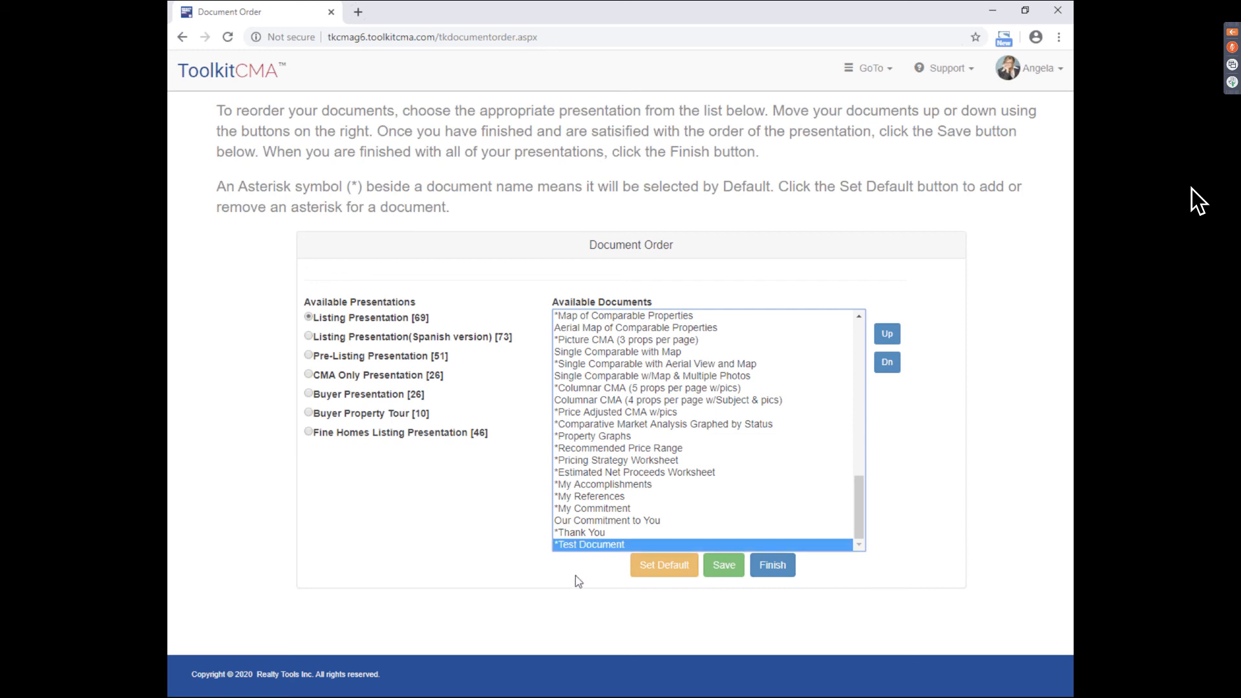
{"action": "left_click", "coordinate": [887, 341]}
{"action": "left_click", "coordinate": [887, 335]}
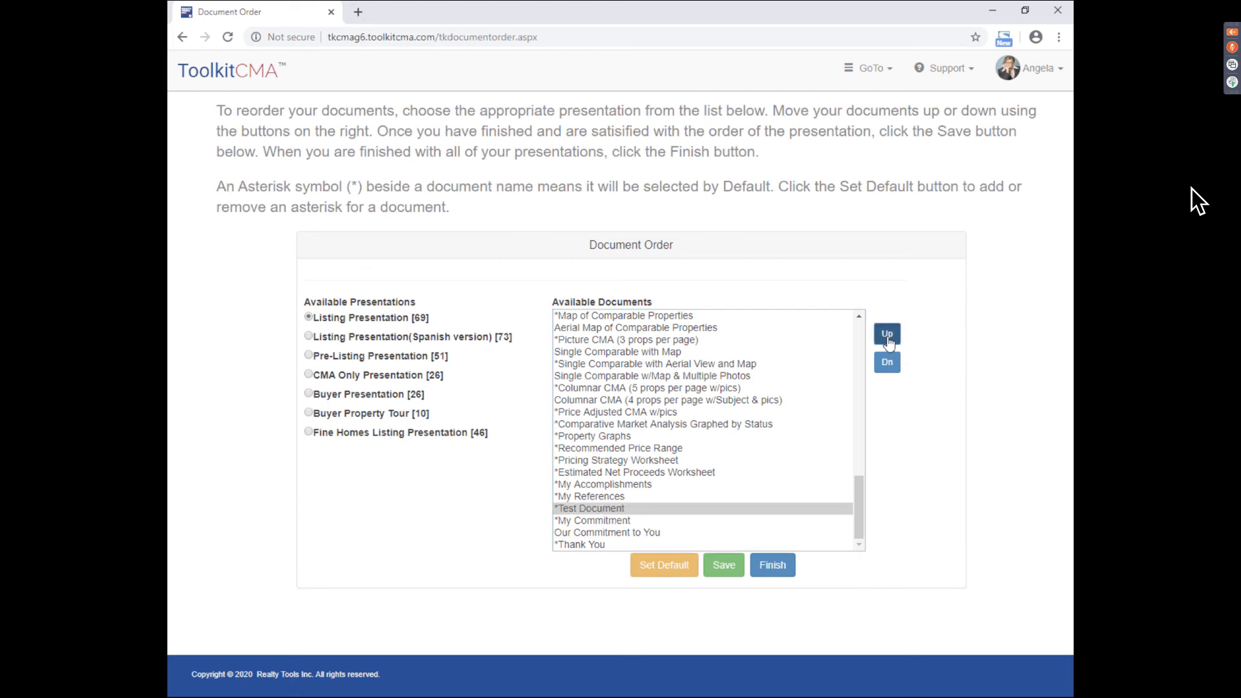
{"action": "left_click", "coordinate": [887, 334]}
{"action": "left_click", "coordinate": [888, 334]}
{"action": "left_click", "coordinate": [887, 334]}
{"action": "left_click", "coordinate": [887, 335]}
{"action": "left_click", "coordinate": [887, 334]}
{"action": "left_click", "coordinate": [888, 335]}
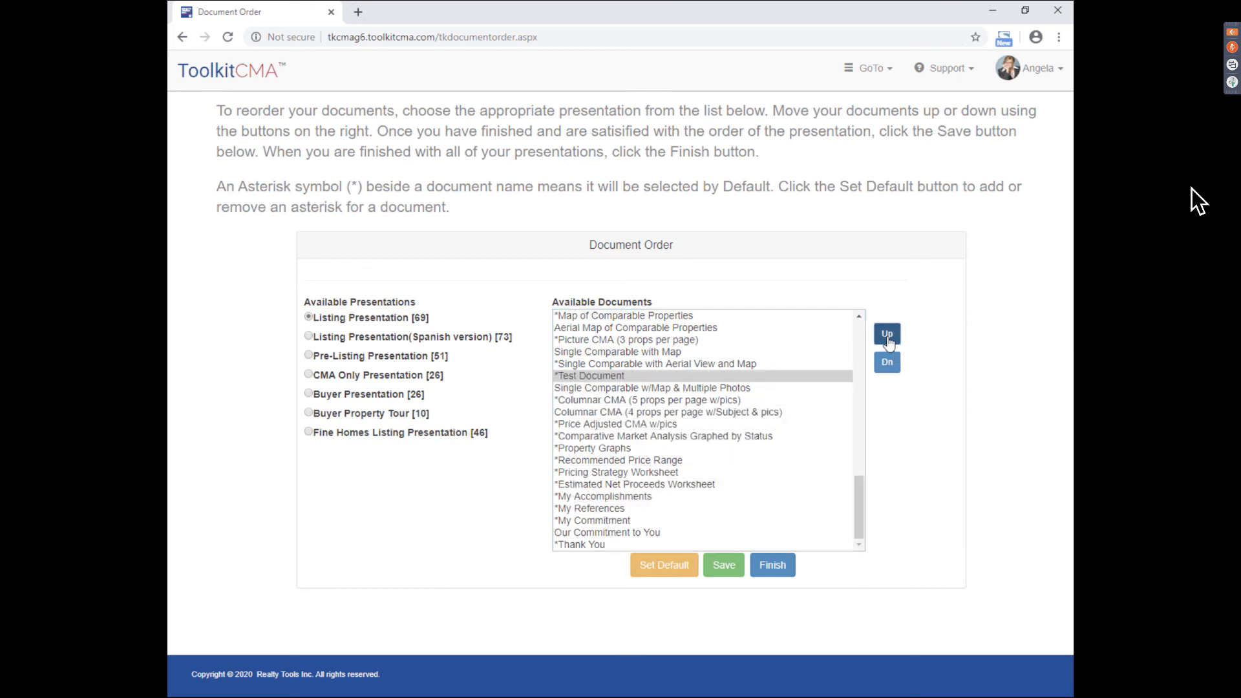
{"action": "left_click", "coordinate": [888, 335]}
{"action": "left_click", "coordinate": [887, 334]}
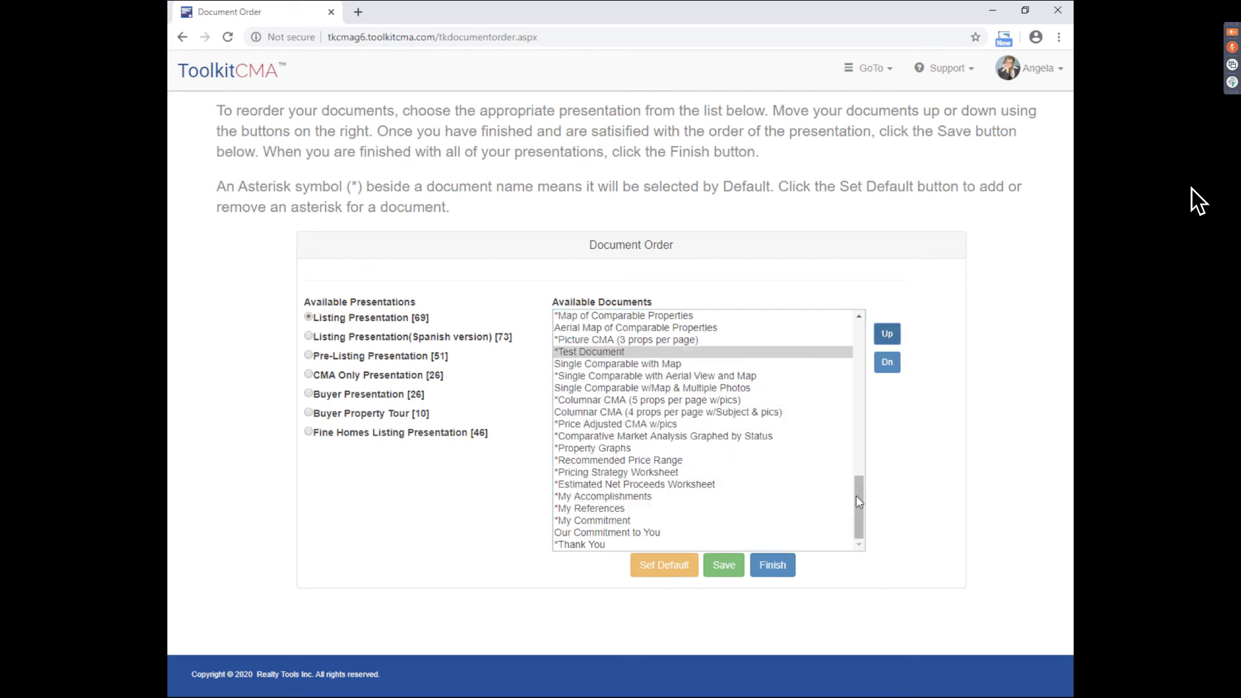
- Move What Makes Your Home Valuable? above Cover Letter and save the new order
{"action": "left_click_drag", "start_coordinate": [859, 502], "coordinate": [864, 348]}
{"action": "left_click", "coordinate": [689, 413]}
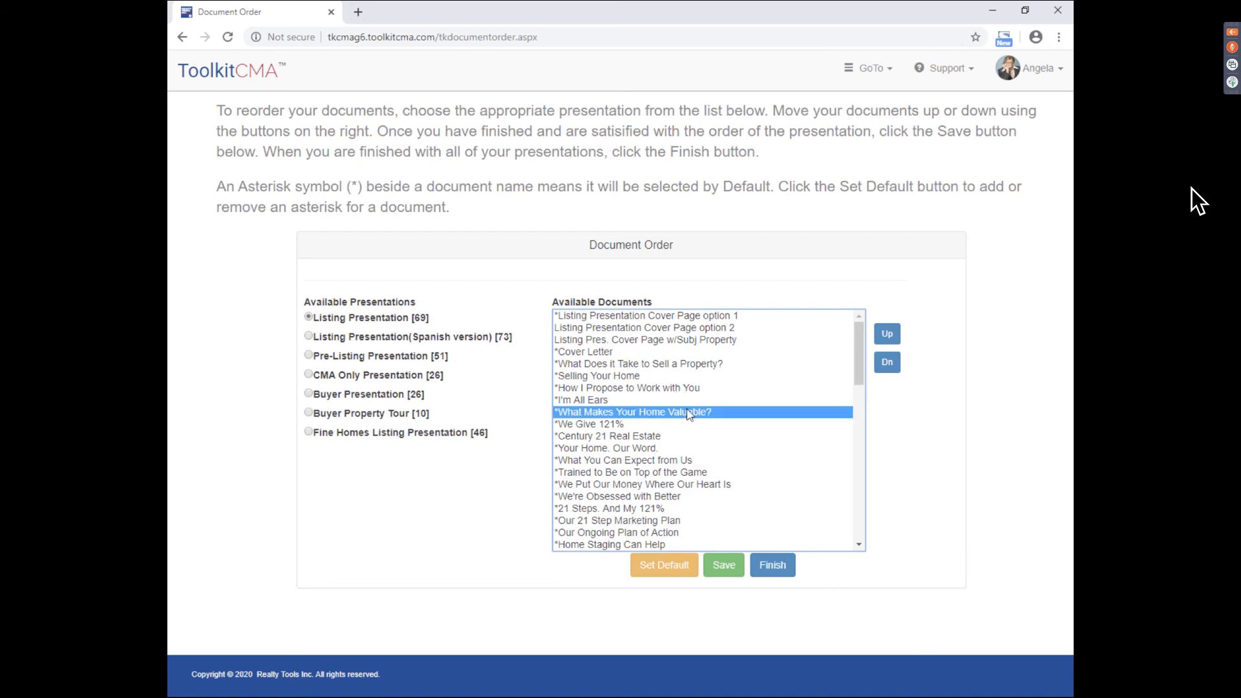
{"action": "left_click", "coordinate": [894, 340]}
{"action": "left_click", "coordinate": [894, 341]}
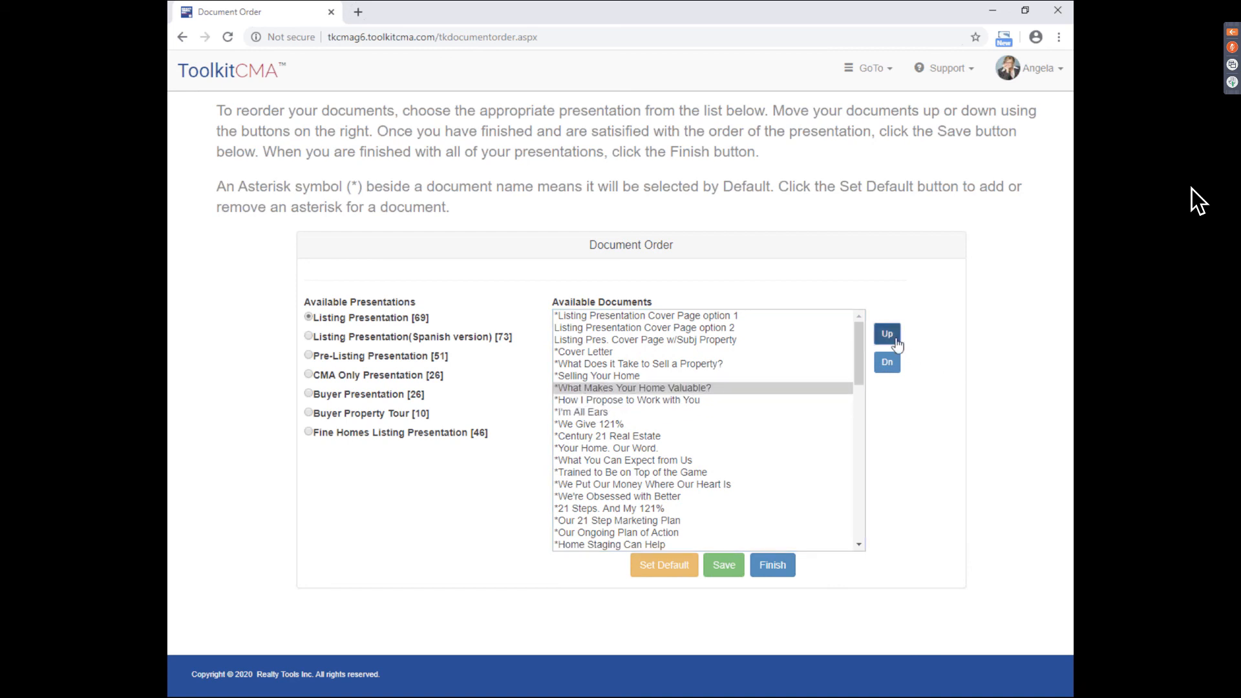
{"action": "left_click", "coordinate": [895, 341]}
{"action": "left_click", "coordinate": [895, 342]}
{"action": "left_click", "coordinate": [896, 343]}
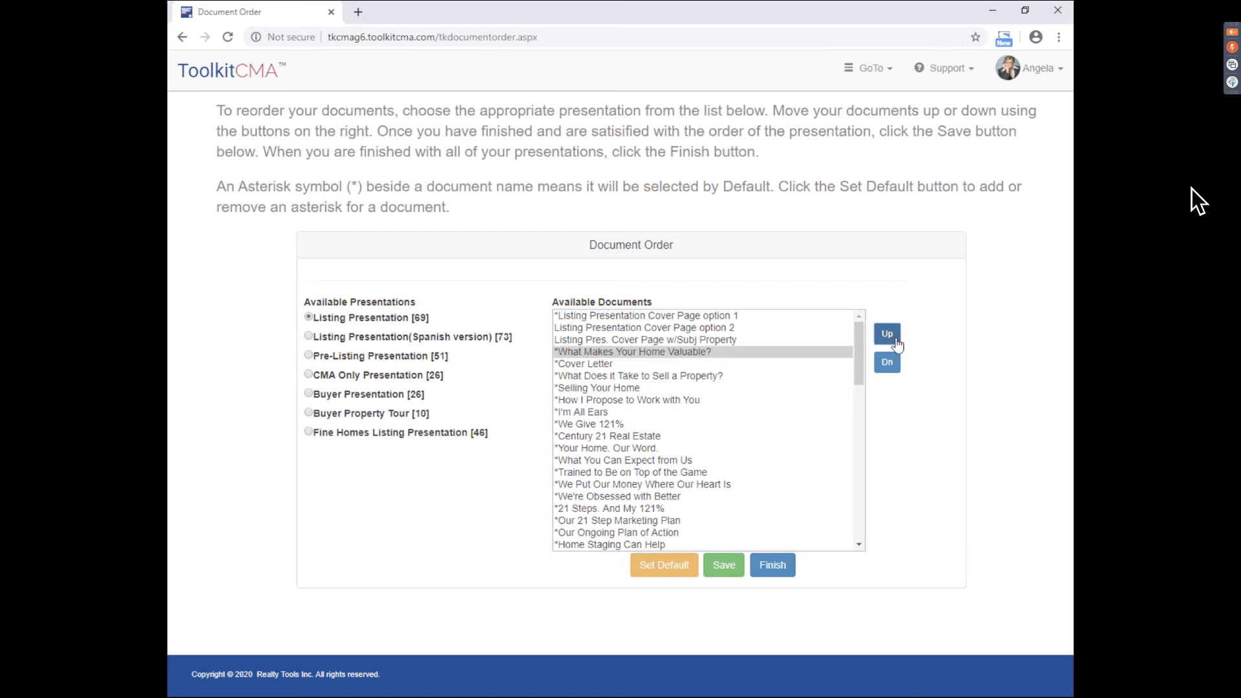
{"action": "left_click", "coordinate": [770, 319]}
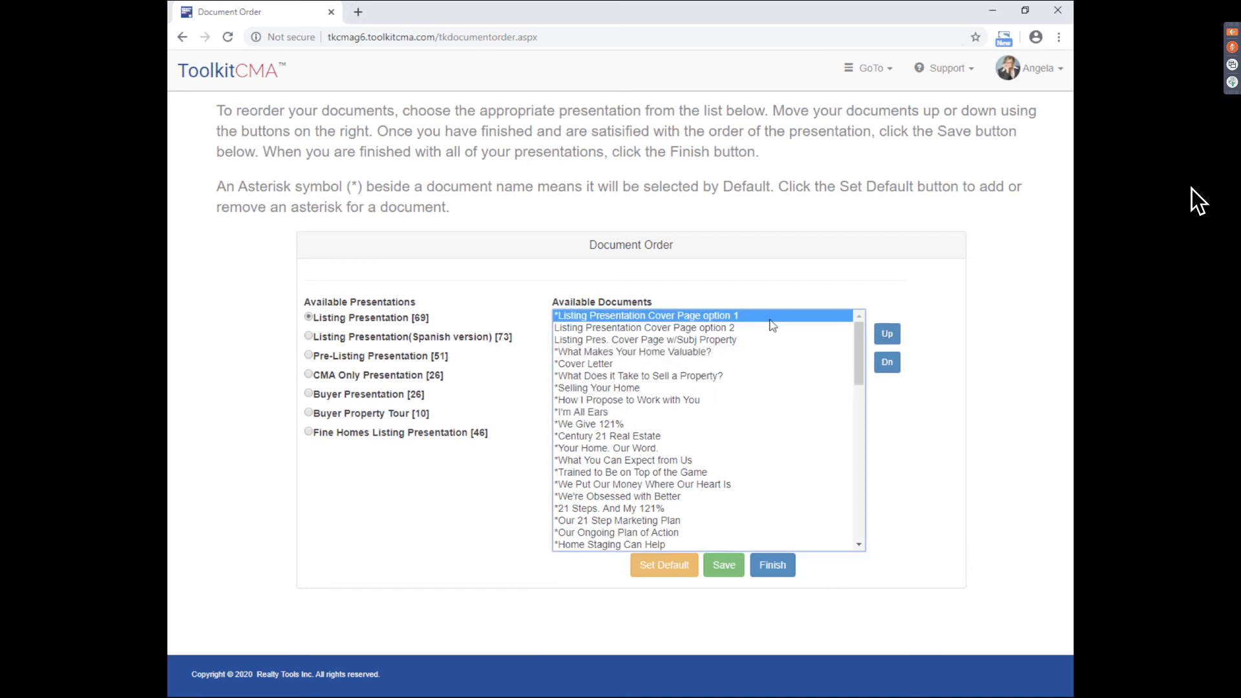
{"action": "left_click", "coordinate": [703, 401]}
{"action": "left_click", "coordinate": [669, 379]}
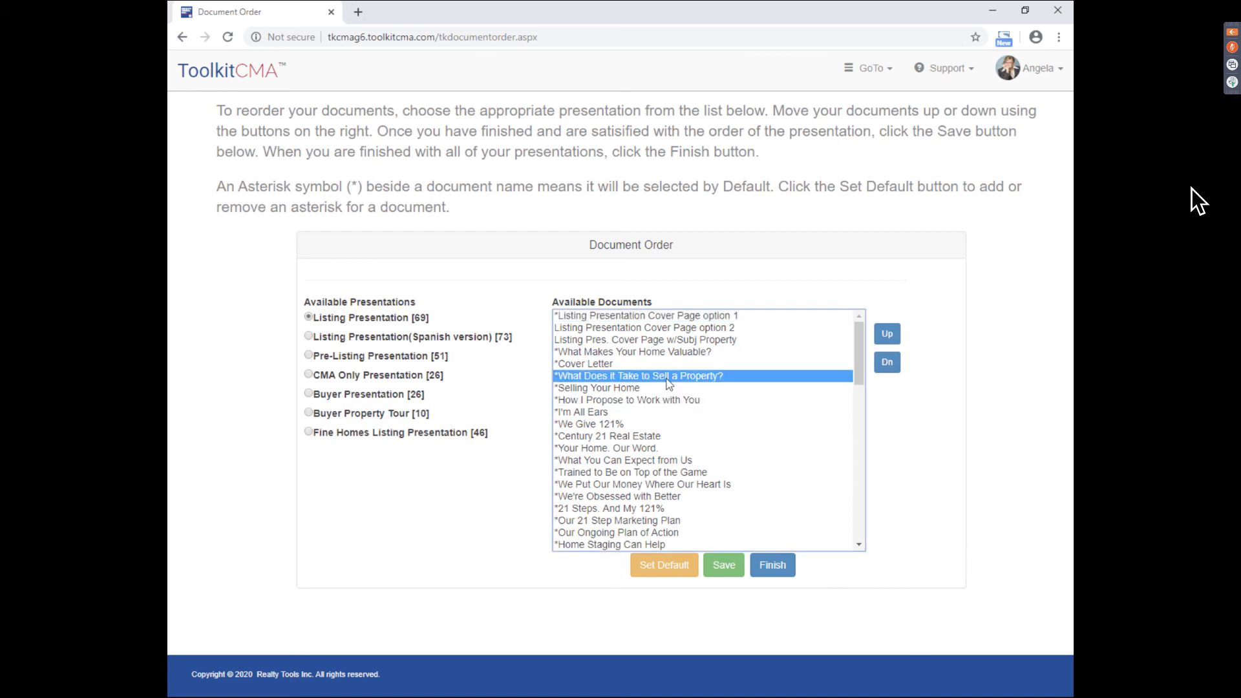
{"action": "left_click", "coordinate": [729, 577]}
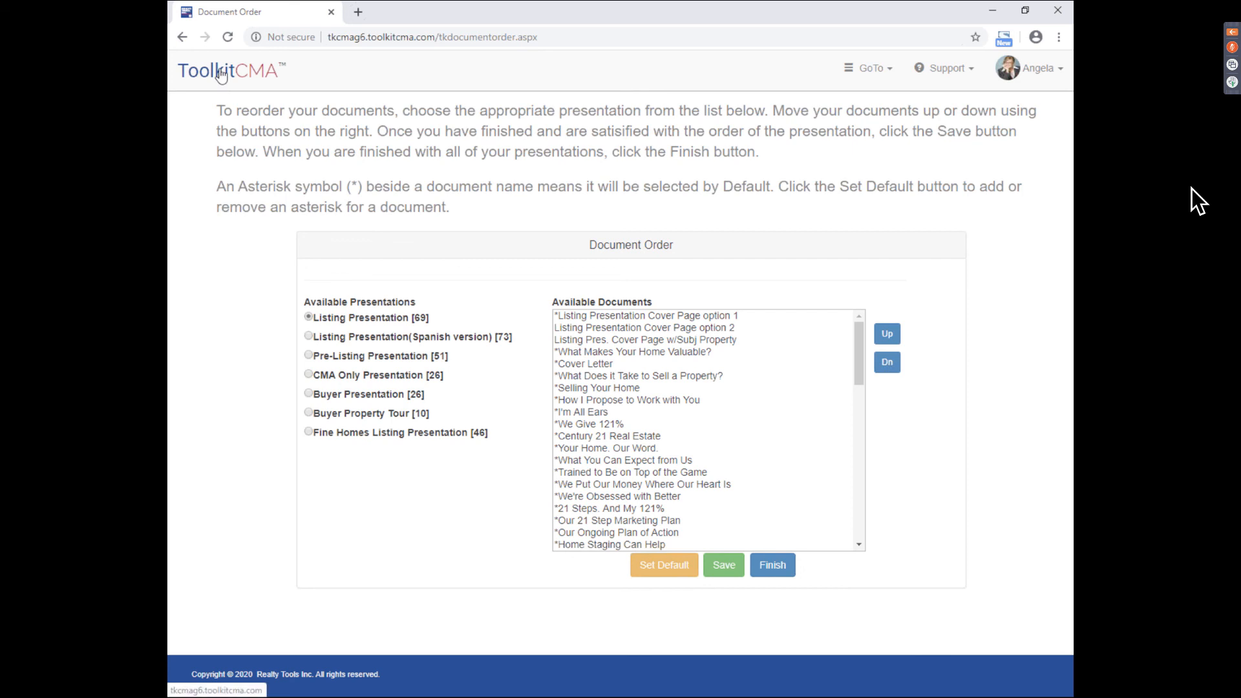
{"action": "left_click", "coordinate": [240, 62]}
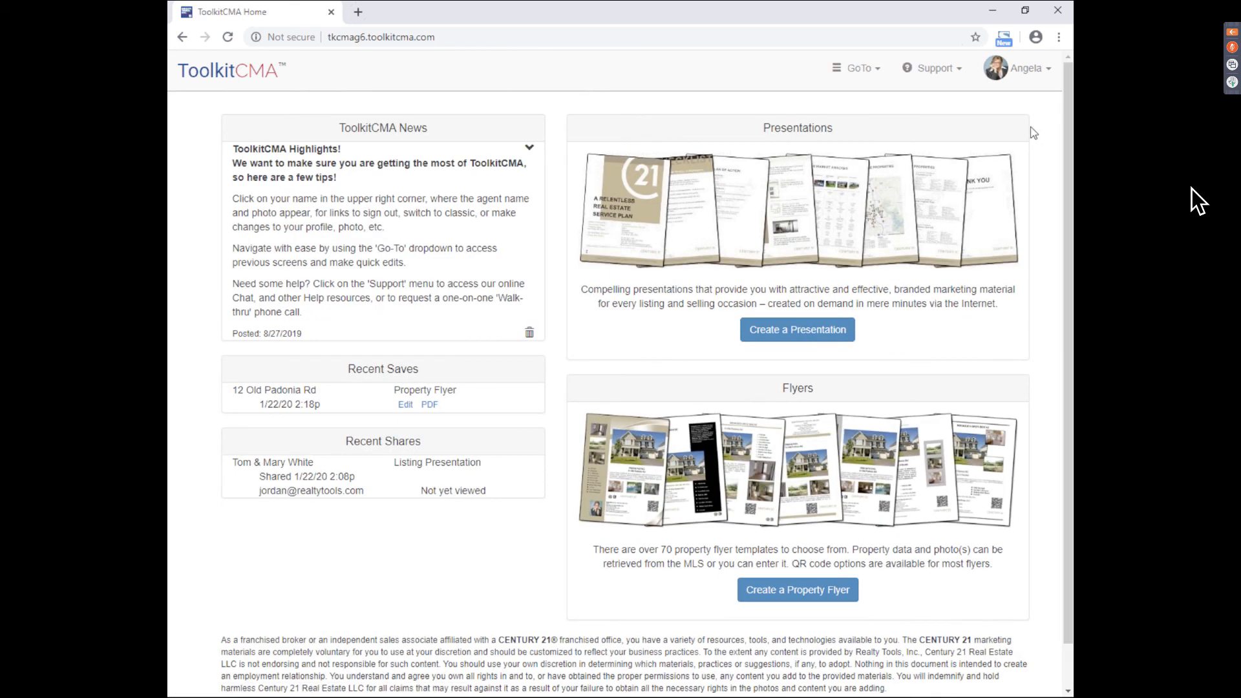